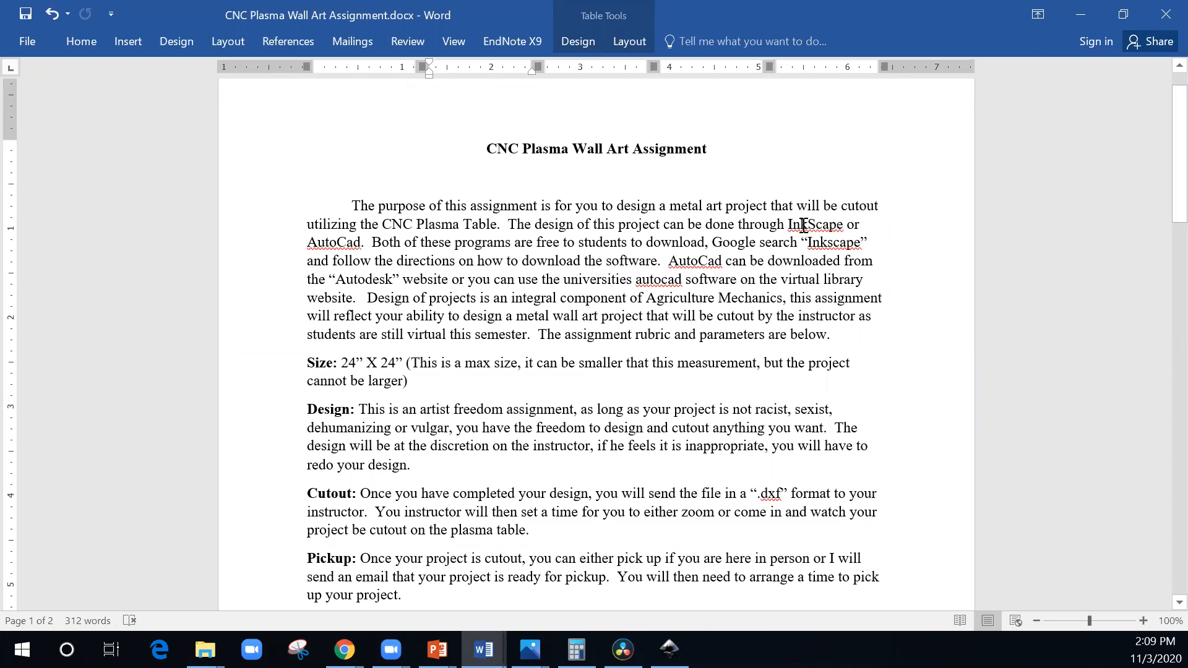
Read the wall art assignment's software, size, design, cutout and pickup requirements through to the scoring rubric.
{"action": "left_click_drag", "start_coordinate": [788, 224], "coordinate": [844, 224]}
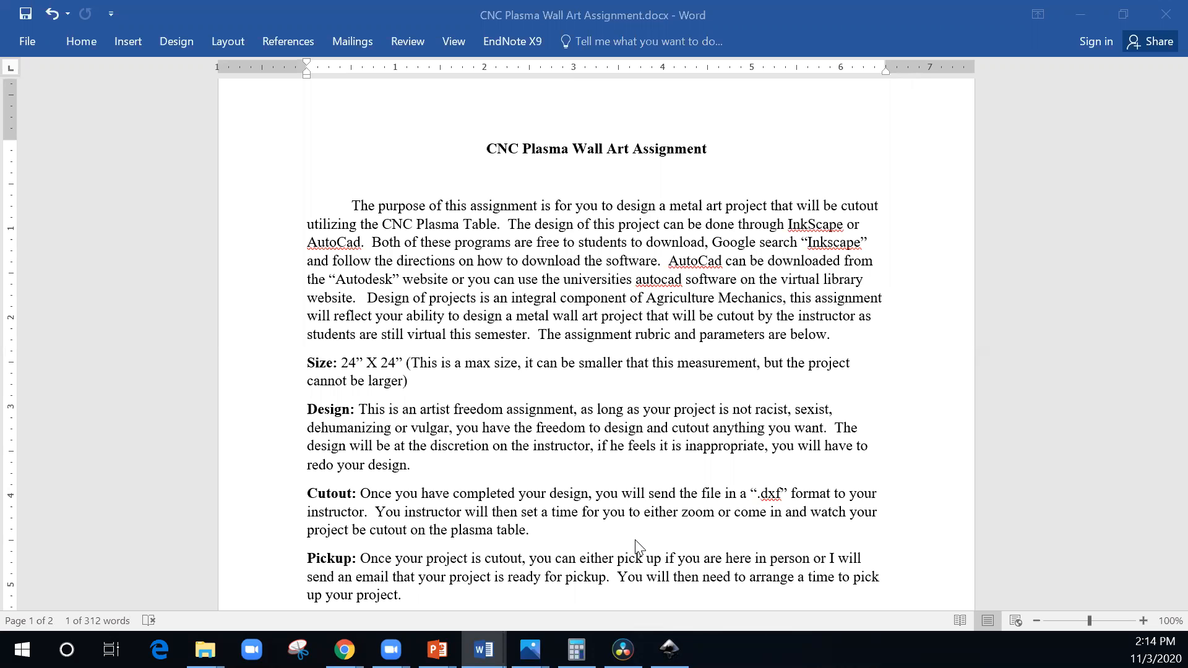
{"action": "scroll", "coordinate": [613, 474], "scroll_direction": "down", "scroll_amount": 2}
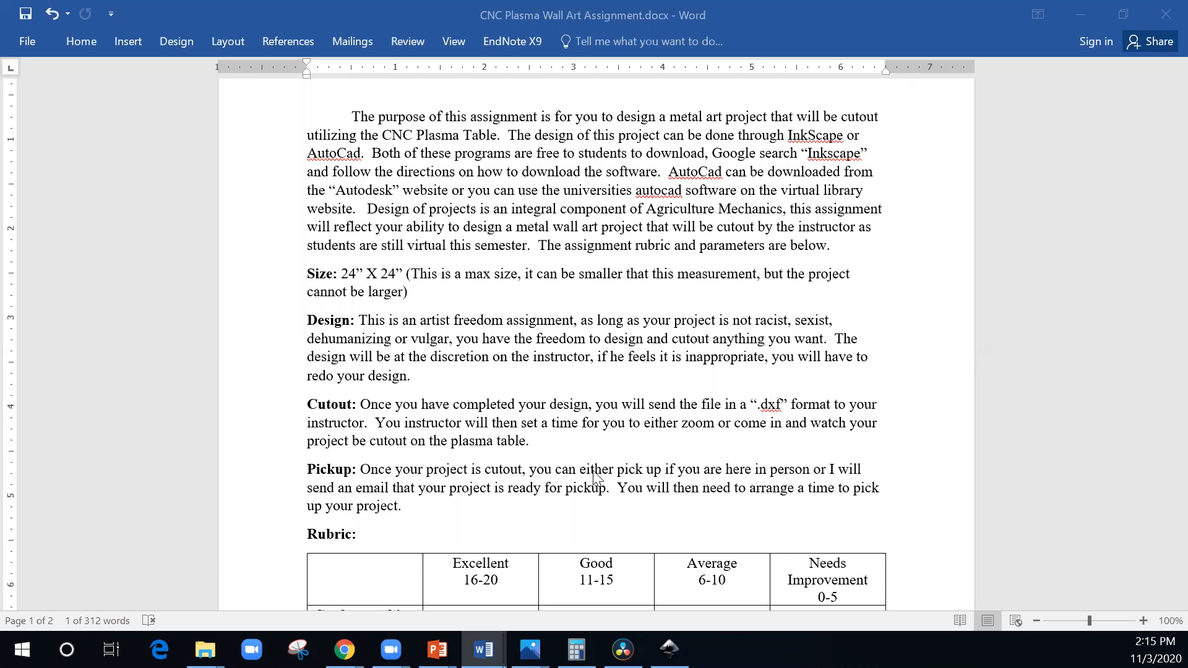
{"action": "scroll", "coordinate": [594, 476], "scroll_direction": "down", "scroll_amount": 4}
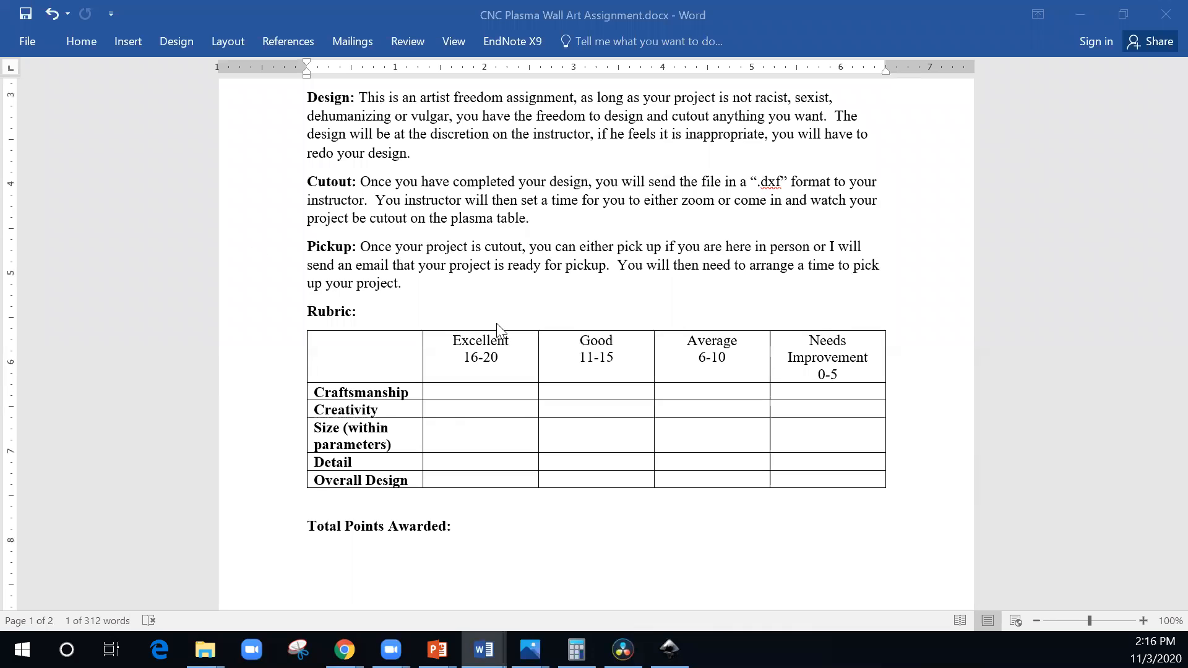
{"action": "scroll", "coordinate": [628, 368], "scroll_direction": "down", "scroll_amount": 2}
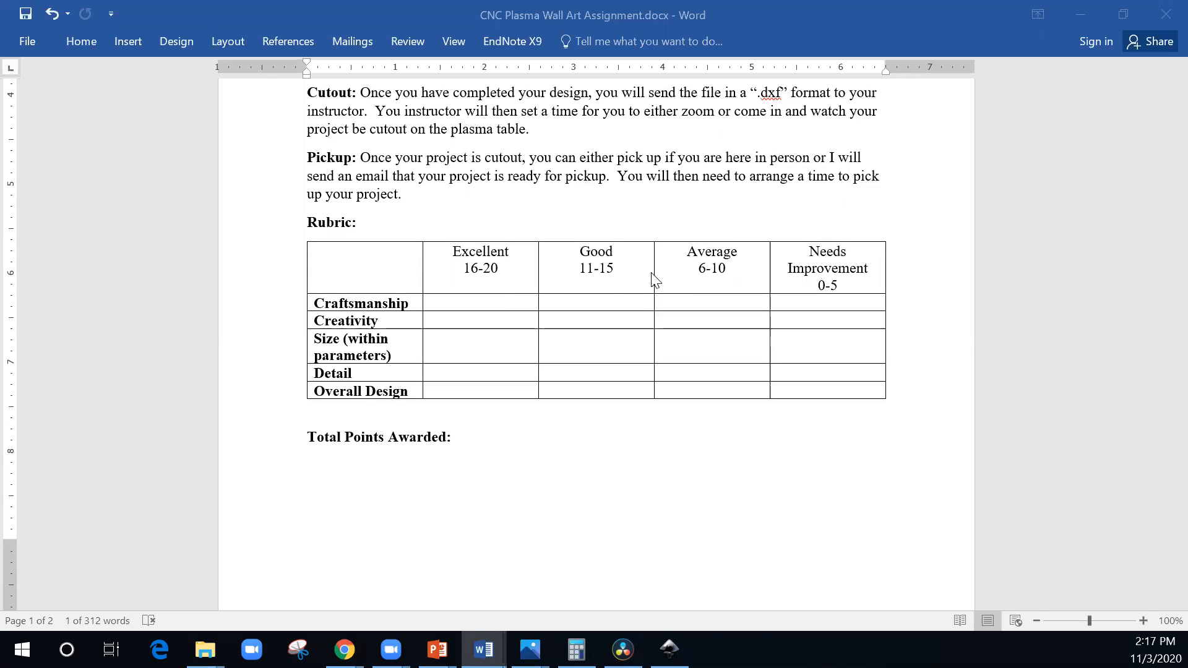
{"action": "scroll", "coordinate": [653, 328], "scroll_direction": "down", "scroll_amount": 1}
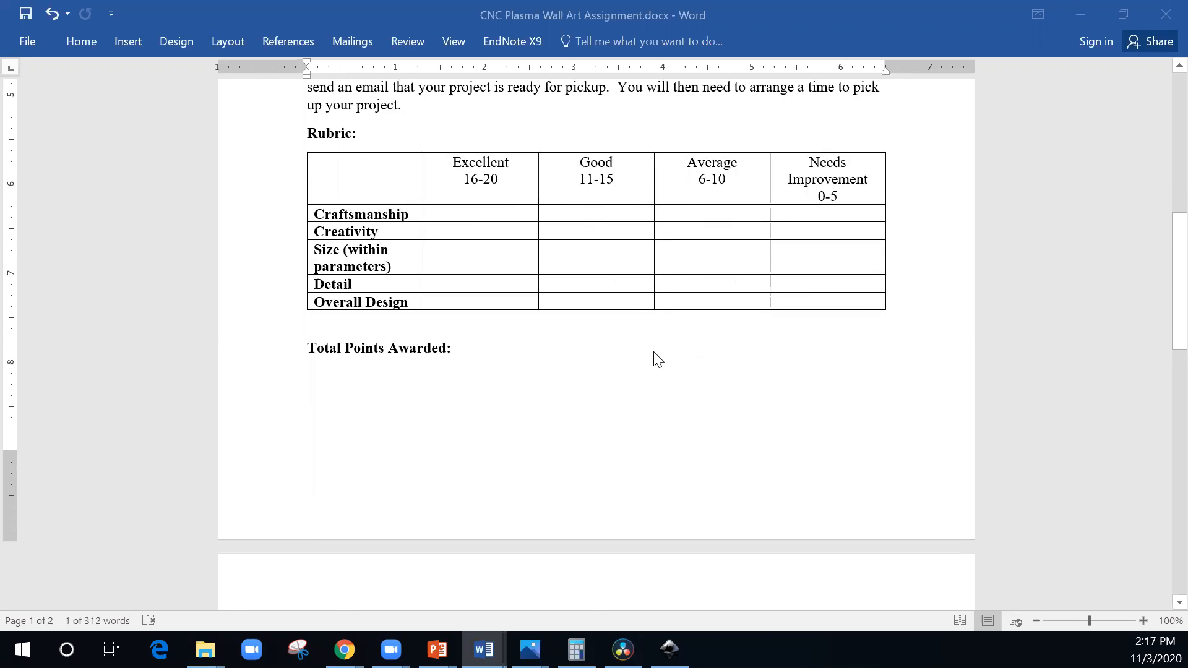
{"action": "scroll", "coordinate": [658, 358], "scroll_direction": "down", "scroll_amount": 2}
Examine the example loon welcome sign on the second page, comparing the black-and-white drawing with the photo of the finished metal piece.
{"action": "scroll", "coordinate": [630, 309], "scroll_direction": "down", "scroll_amount": 5}
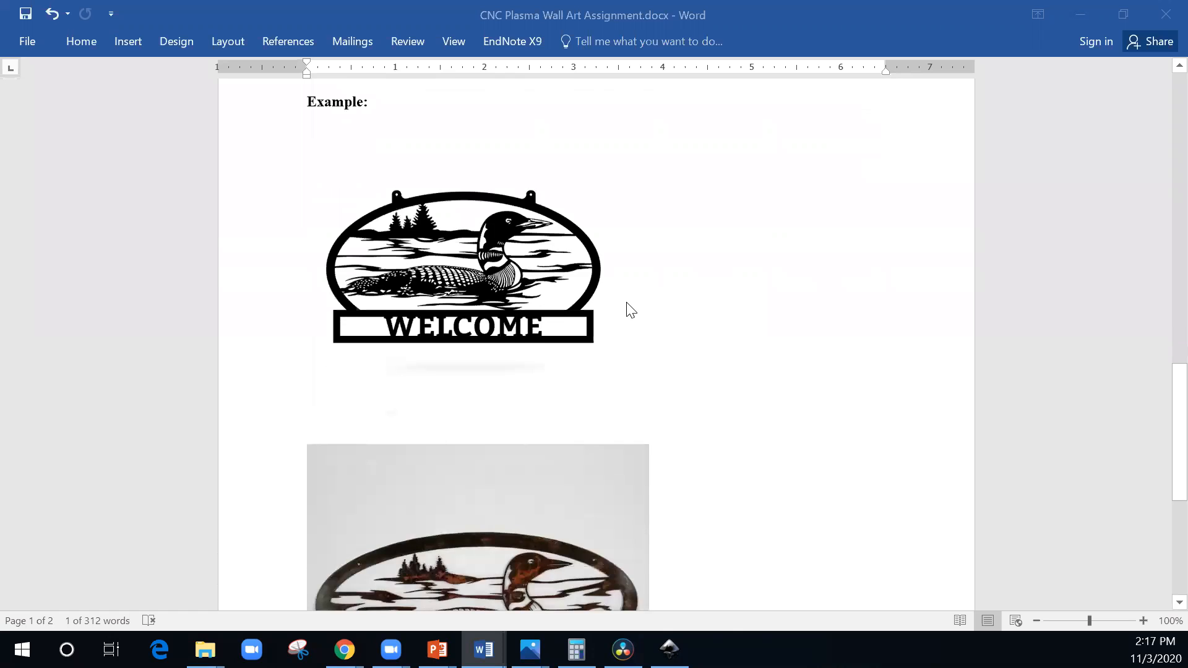
{"action": "scroll", "coordinate": [630, 309], "scroll_direction": "down", "scroll_amount": 3}
{"action": "scroll", "coordinate": [621, 314], "scroll_direction": "up", "scroll_amount": 4}
{"action": "scroll", "coordinate": [435, 335], "scroll_direction": "down", "scroll_amount": 1}
{"action": "scroll", "coordinate": [447, 346], "scroll_direction": "down", "scroll_amount": 3}
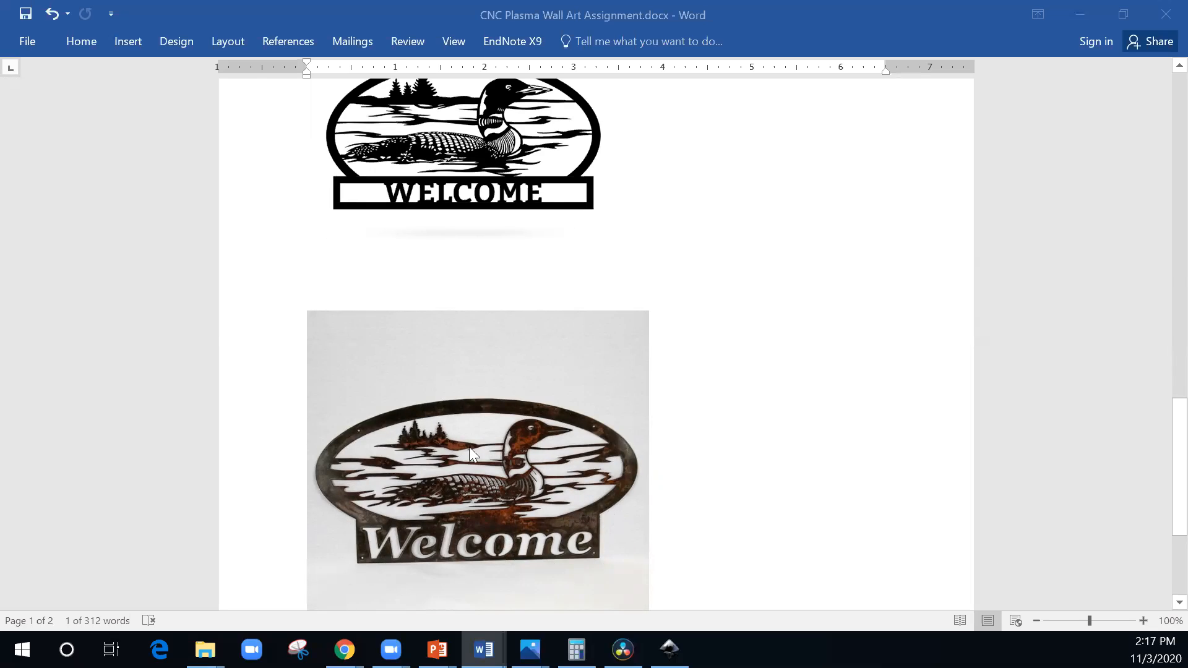
{"action": "scroll", "coordinate": [412, 297], "scroll_direction": "up", "scroll_amount": 1}
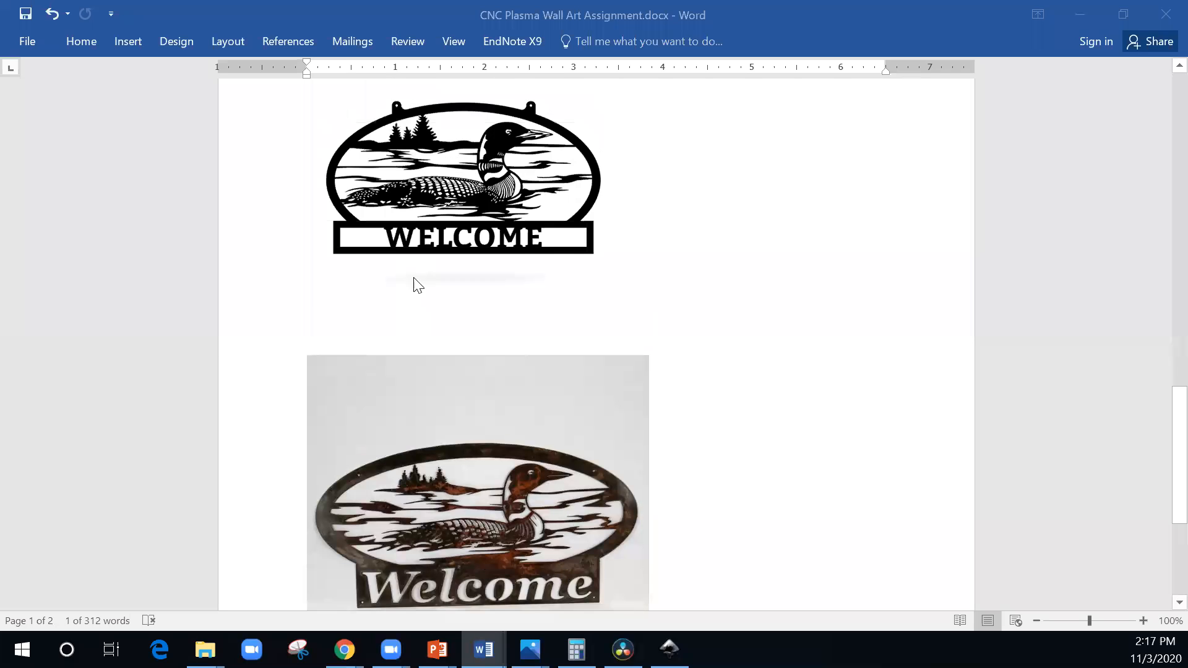
{"action": "scroll", "coordinate": [409, 186], "scroll_direction": "up", "scroll_amount": 1}
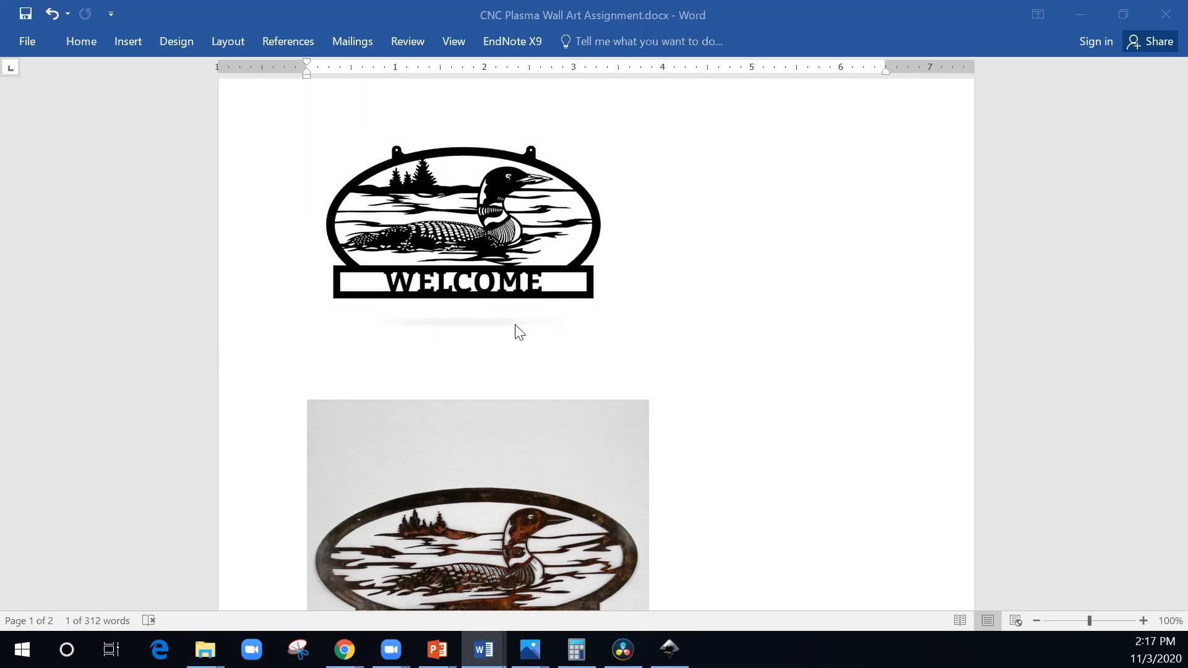
{"action": "scroll", "coordinate": [515, 303], "scroll_direction": "down", "scroll_amount": 1}
{"action": "scroll", "coordinate": [495, 272], "scroll_direction": "up", "scroll_amount": 1}
{"action": "scroll", "coordinate": [544, 291], "scroll_direction": "down", "scroll_amount": 1}
{"action": "scroll", "coordinate": [544, 280], "scroll_direction": "down", "scroll_amount": 2}
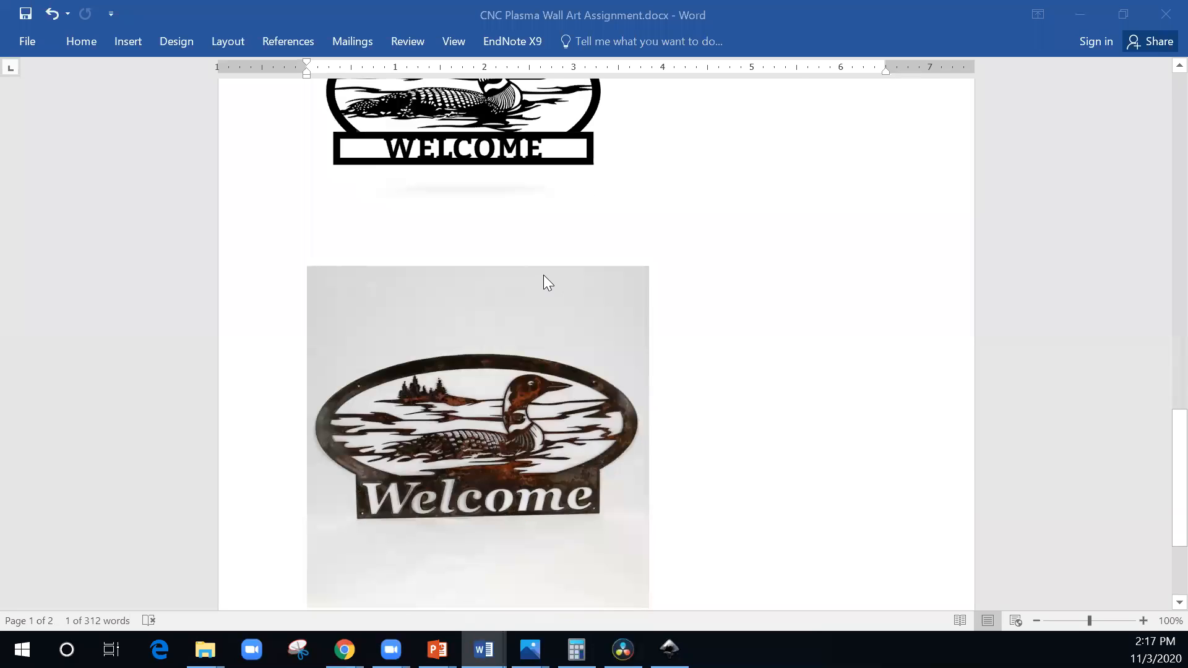
{"action": "scroll", "coordinate": [543, 275], "scroll_direction": "up", "scroll_amount": 5}
{"action": "scroll", "coordinate": [541, 365], "scroll_direction": "down", "scroll_amount": 3}
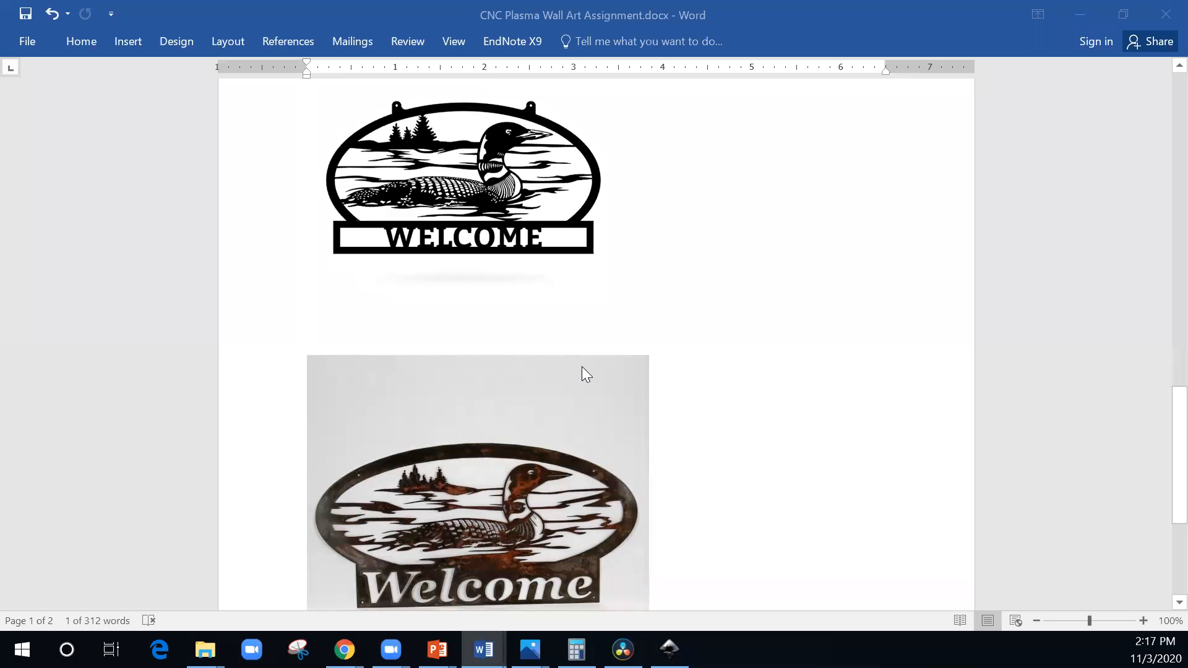
{"action": "scroll", "coordinate": [581, 350], "scroll_direction": "up", "scroll_amount": 6}
{"action": "scroll", "coordinate": [573, 358], "scroll_direction": "down", "scroll_amount": 4}
{"action": "scroll", "coordinate": [594, 328], "scroll_direction": "up", "scroll_amount": 4}
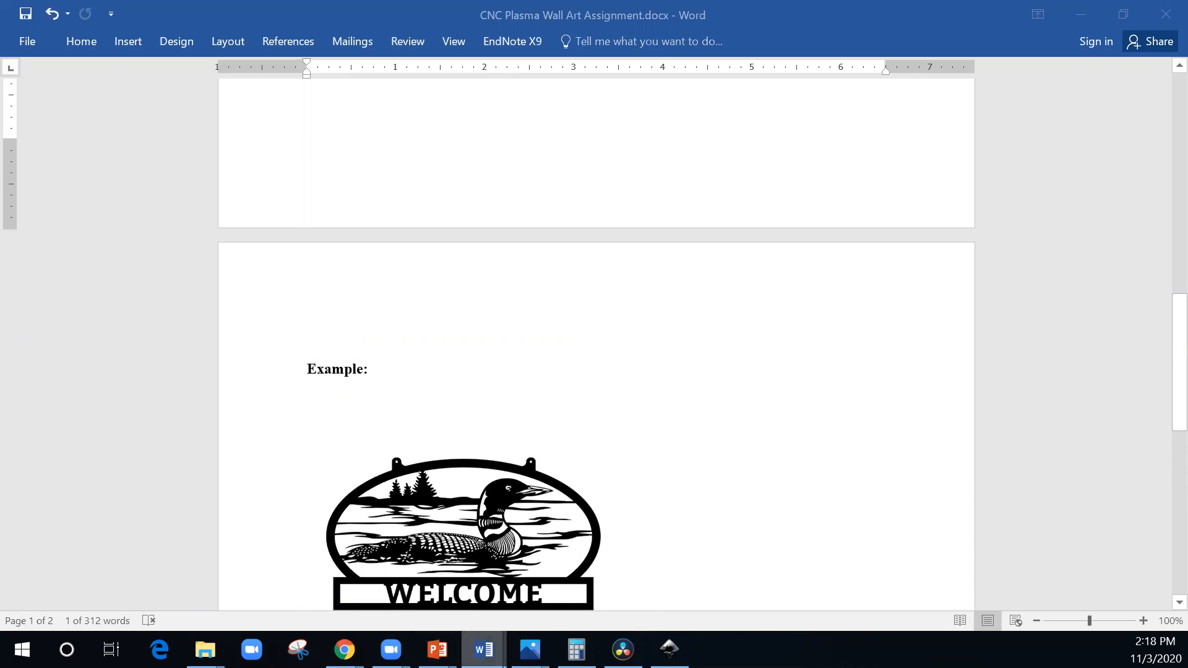
Return to the beginning of the assignment document and review its instructions again.
{"action": "mouse_move", "coordinate": [483, 649]}
{"action": "scroll", "coordinate": [921, 436], "scroll_direction": "up", "scroll_amount": 10}
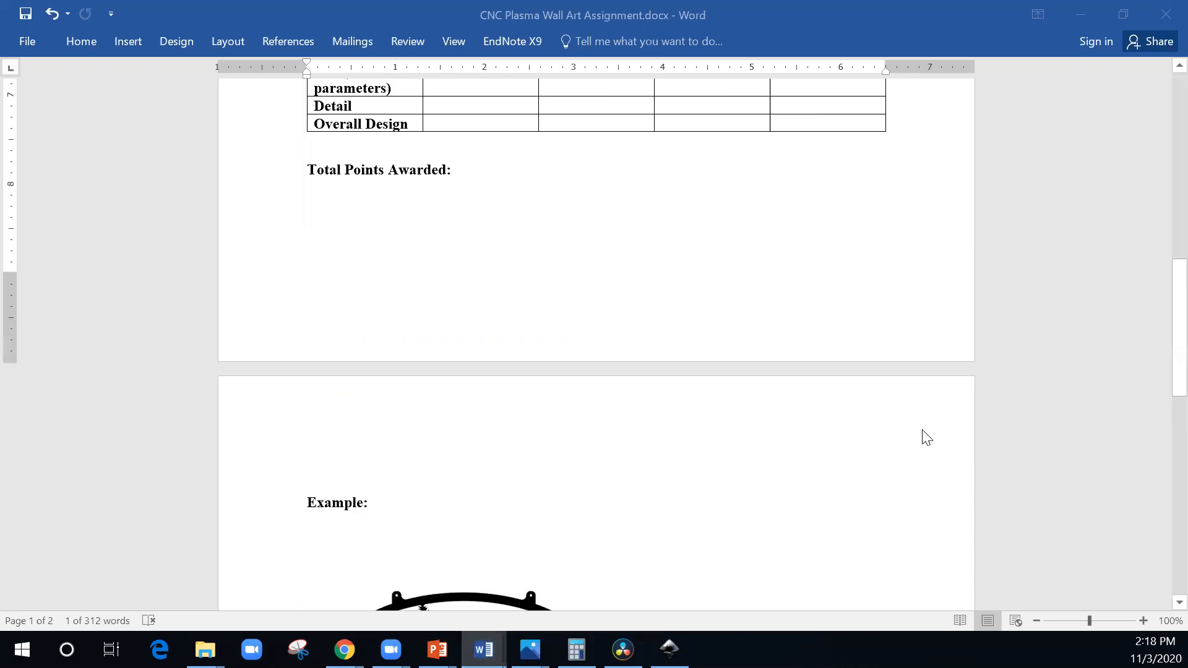
{"action": "scroll", "coordinate": [905, 435], "scroll_direction": "up", "scroll_amount": 5}
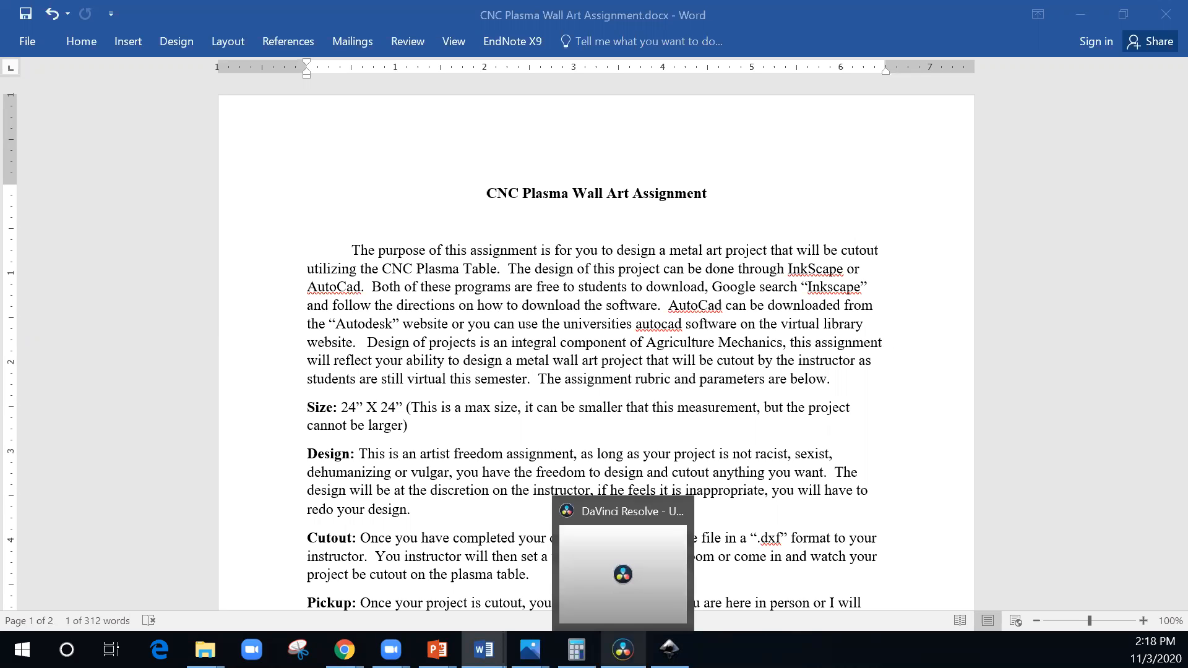
{"action": "mouse_move", "coordinate": [622, 649]}
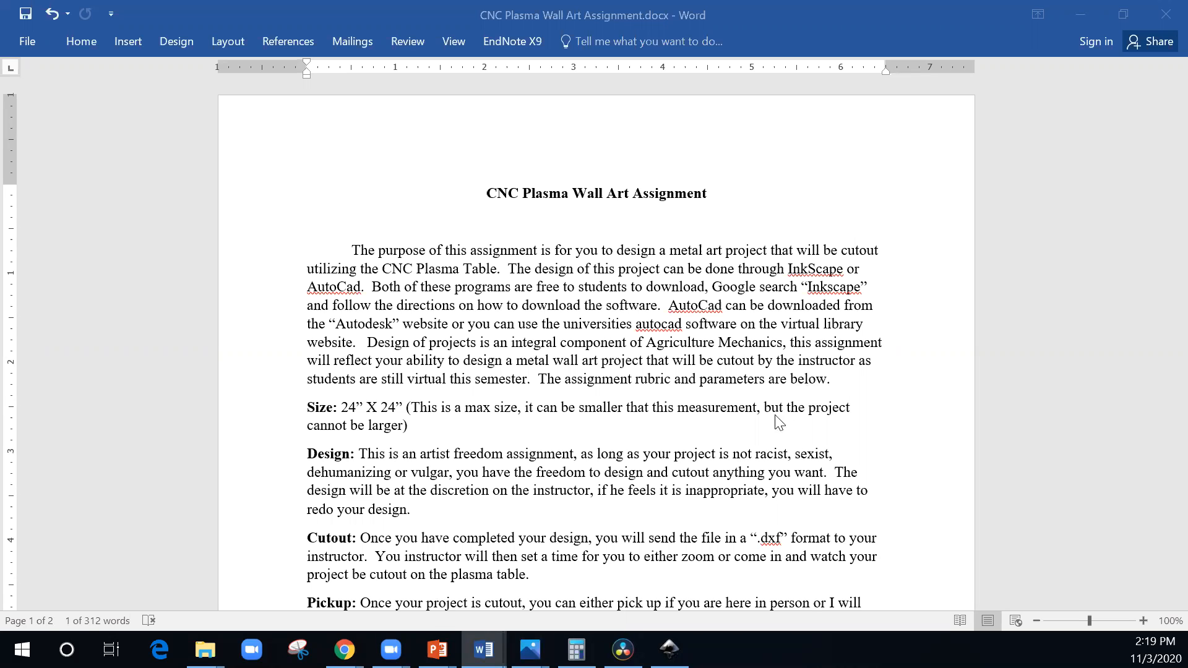
{"action": "scroll", "coordinate": [775, 415], "scroll_direction": "down", "scroll_amount": 1}
{"action": "scroll", "coordinate": [773, 397], "scroll_direction": "down", "scroll_amount": 3}
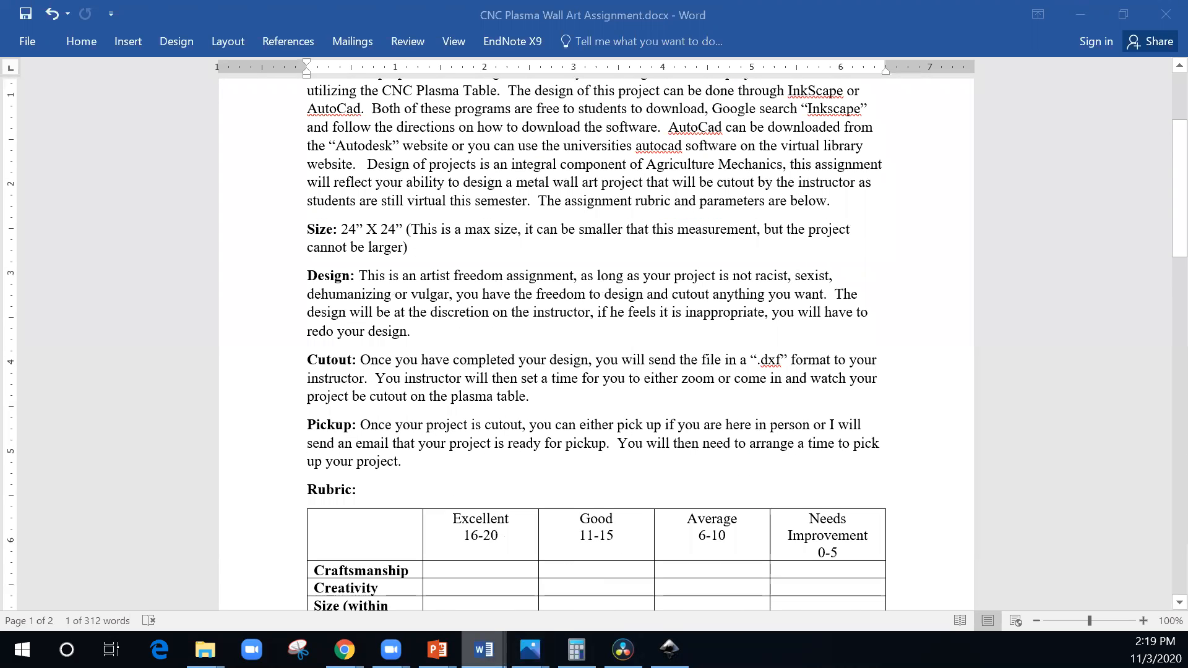
View the CNC Plasma Art Design using Inkscape course page in Chrome, checking the blank Inkscape document in between.
{"action": "mouse_move", "coordinate": [345, 650]}
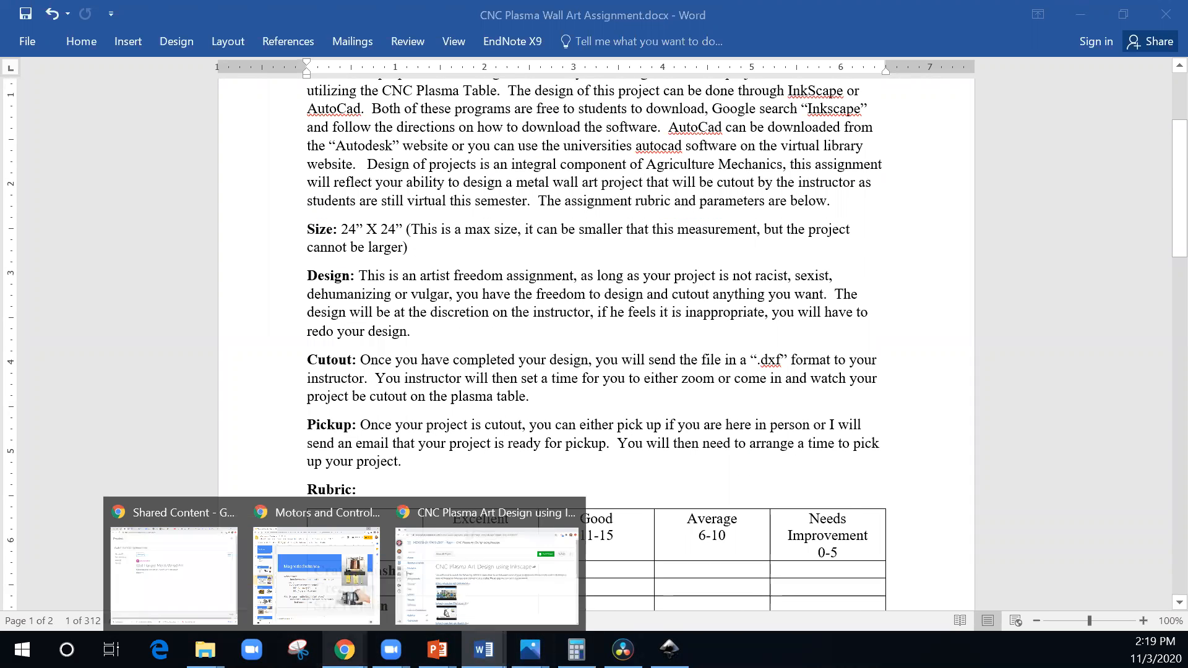
{"action": "left_click", "coordinate": [494, 587]}
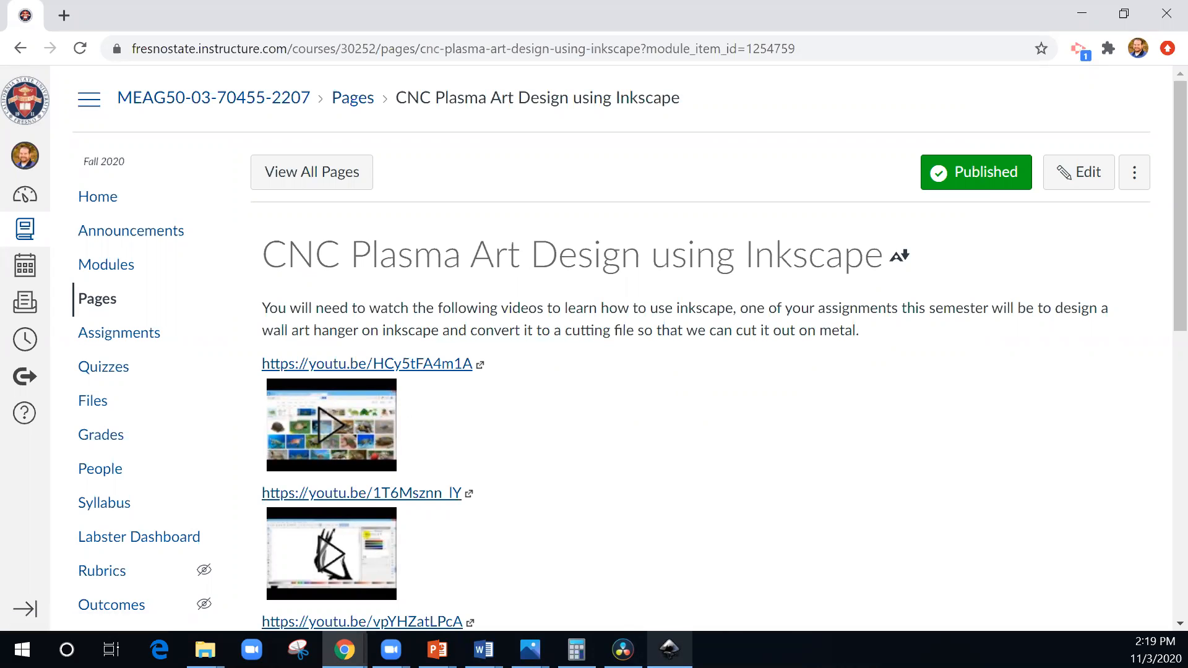
{"action": "left_click", "coordinate": [670, 650]}
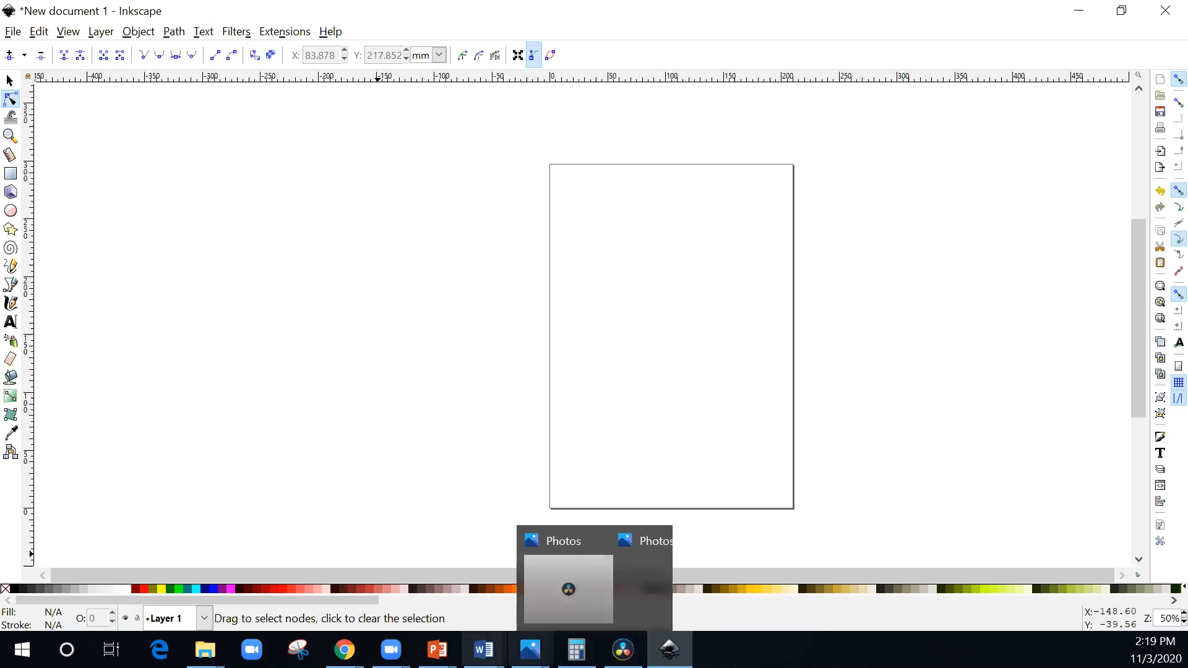
{"action": "mouse_move", "coordinate": [345, 649]}
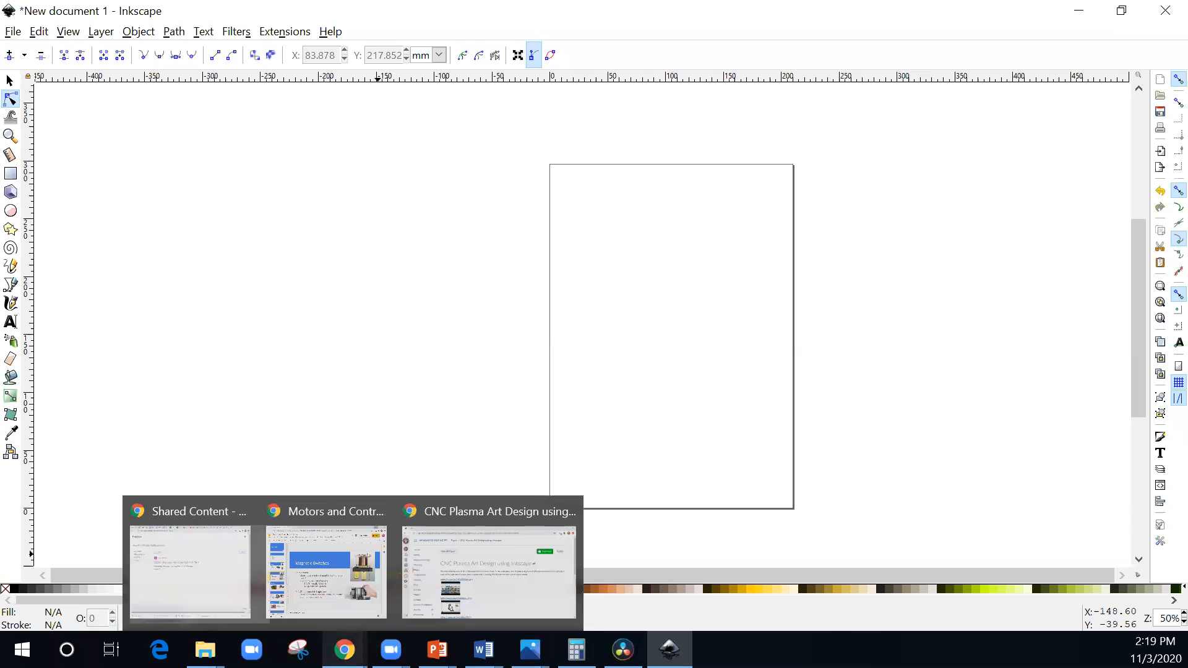
{"action": "left_click", "coordinate": [482, 596]}
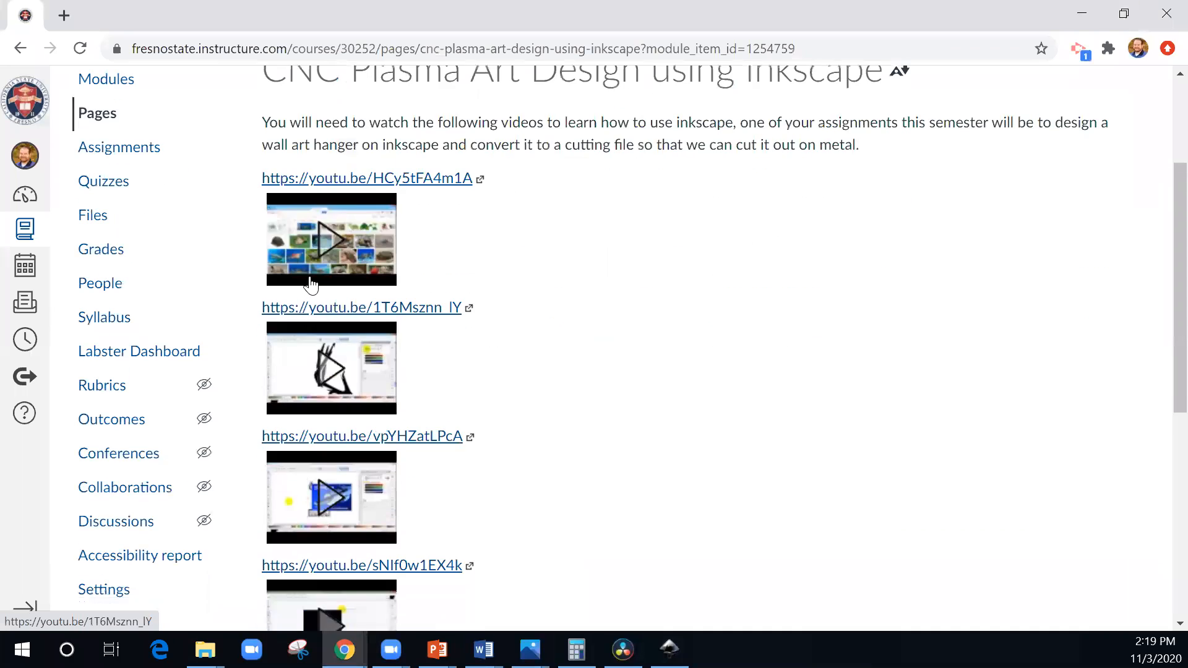
Open Inkscape Training Video 1 from the course page and play it in full screen.
{"action": "scroll", "coordinate": [327, 340], "scroll_direction": "up", "scroll_amount": 1}
{"action": "left_click", "coordinate": [327, 340]}
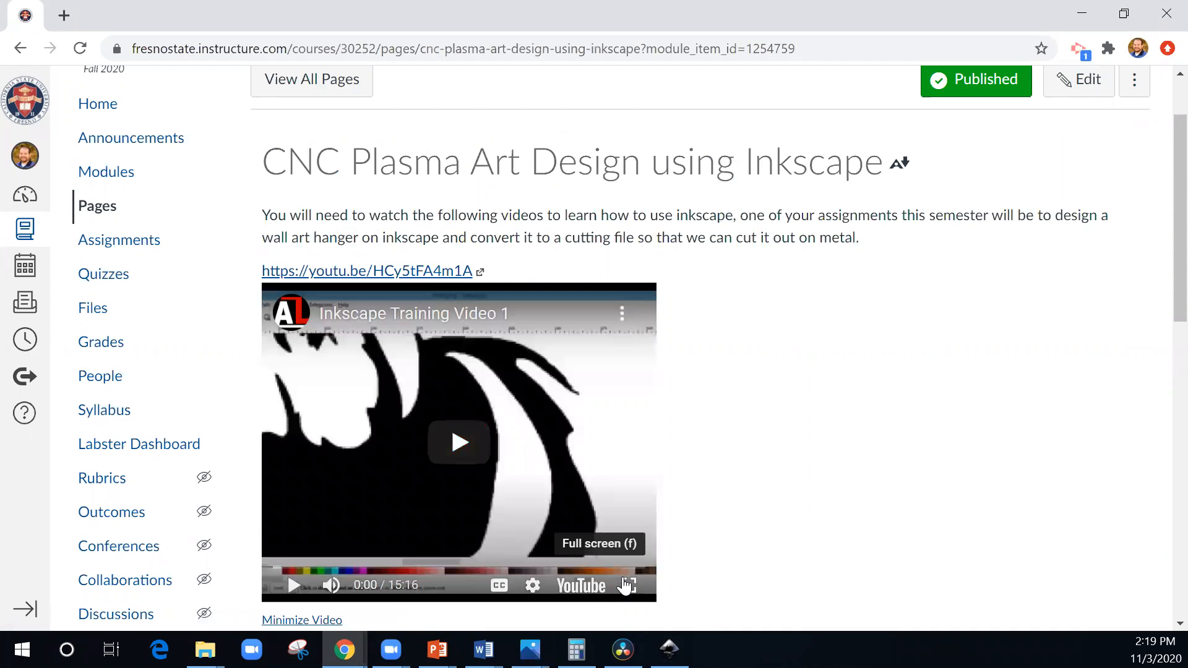
{"action": "left_click", "coordinate": [627, 583]}
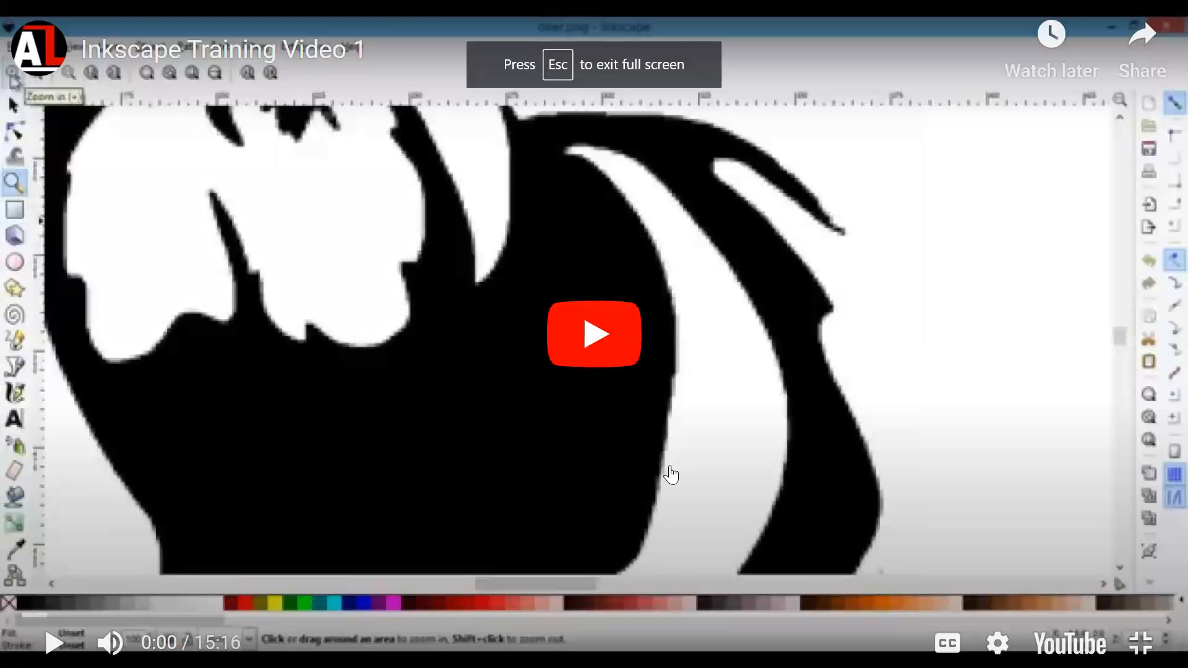
{"action": "left_click", "coordinate": [594, 337]}
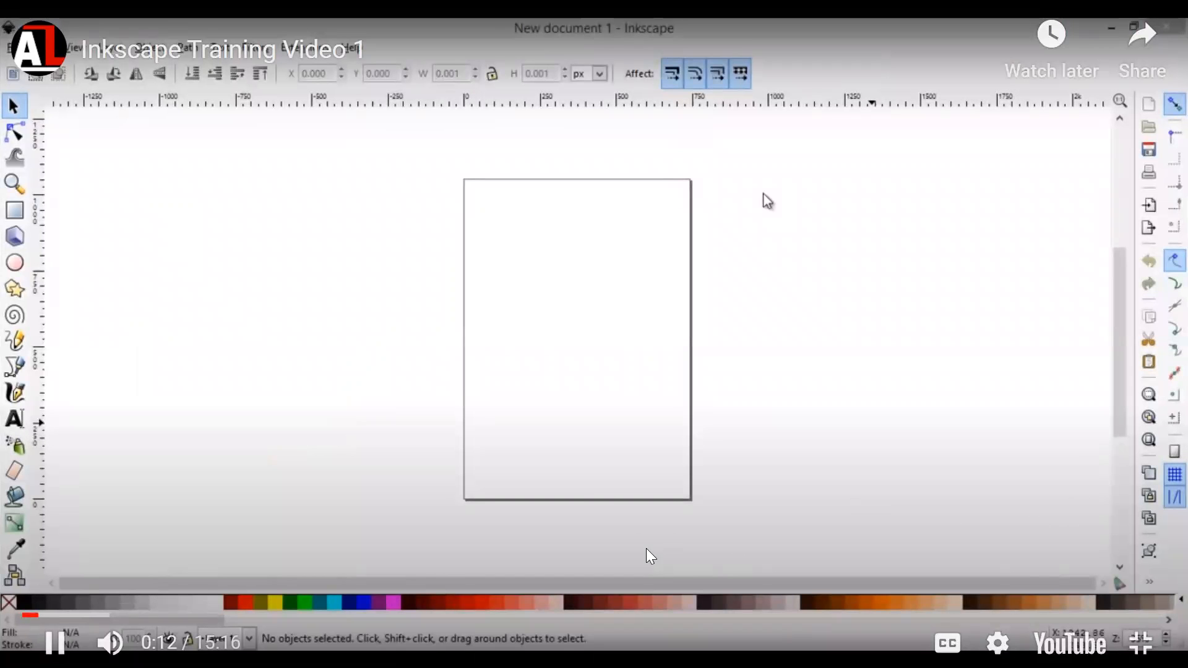
Watch the training video through the deer image import and the Trace Bitmap settings, pausing it at each of these points.
{"action": "left_click", "coordinate": [644, 443]}
{"action": "left_click", "coordinate": [537, 364]}
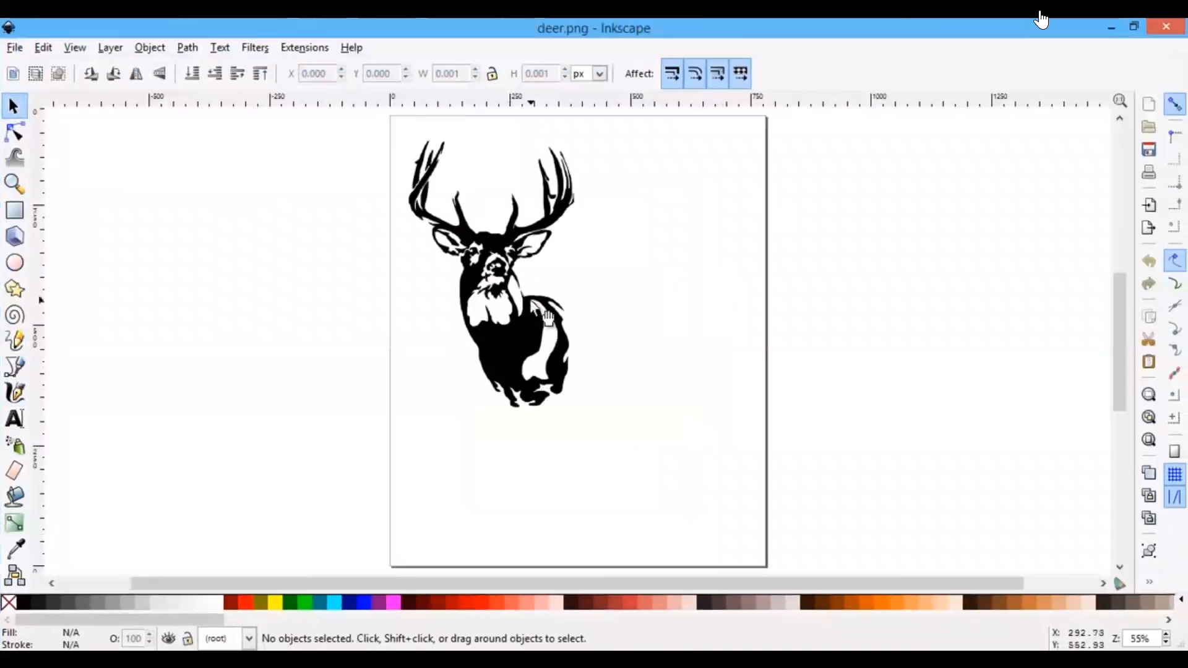
{"action": "left_click", "coordinate": [550, 327]}
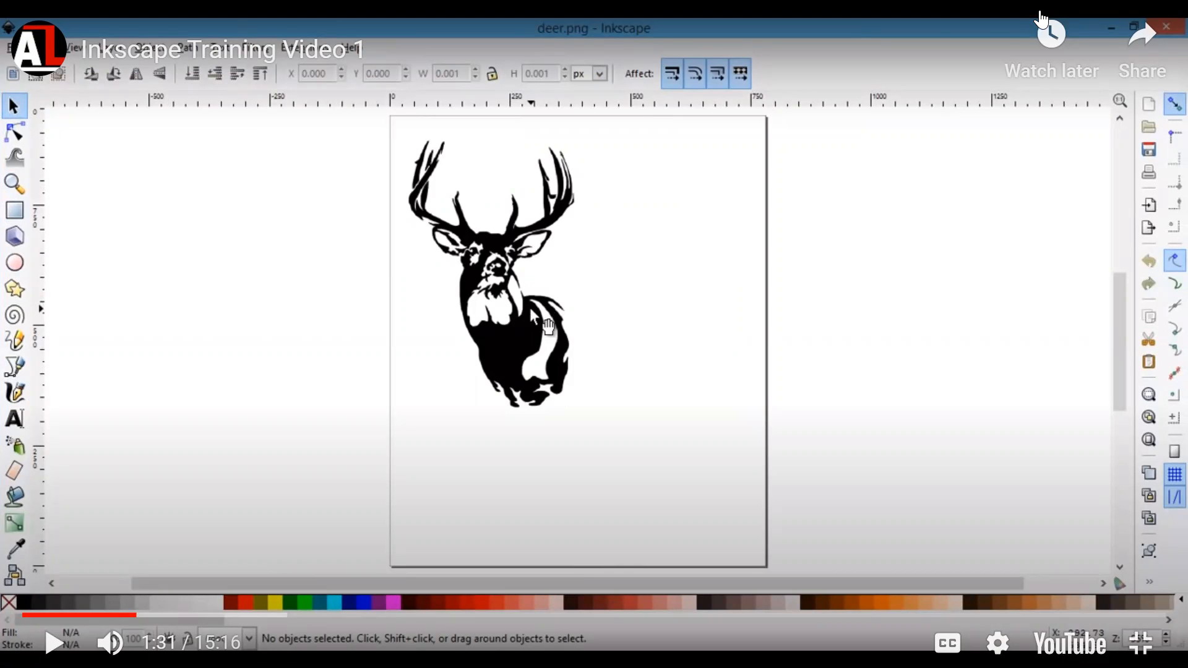
{"action": "key", "text": "space"}
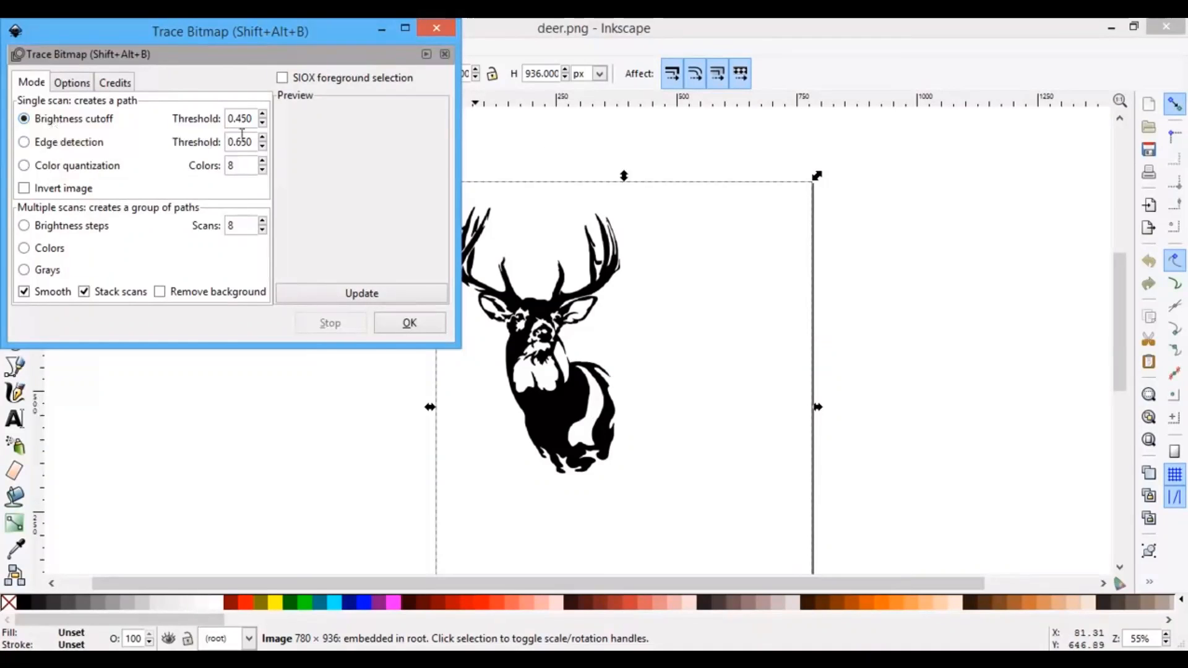
{"action": "left_click", "coordinate": [953, 251]}
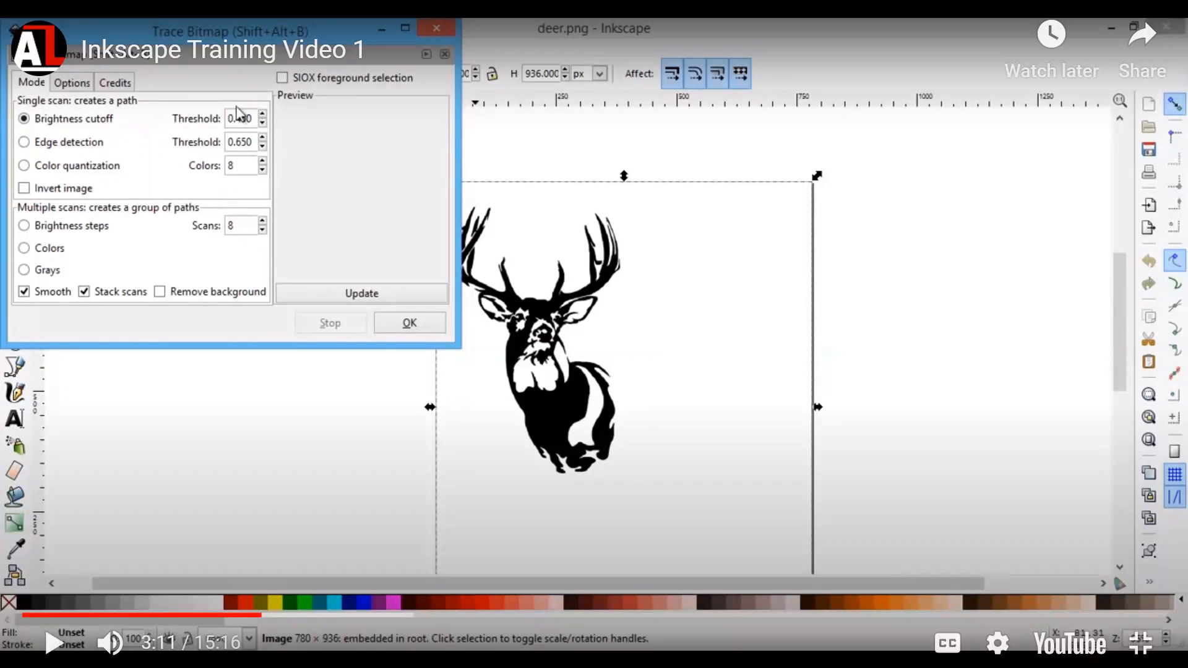
Switch to Inkscape and import Bulldog.png from the Desktop as an embedded image, with DPI from file and rendering mode None (auto).
{"action": "key", "text": "alt+Tab"}
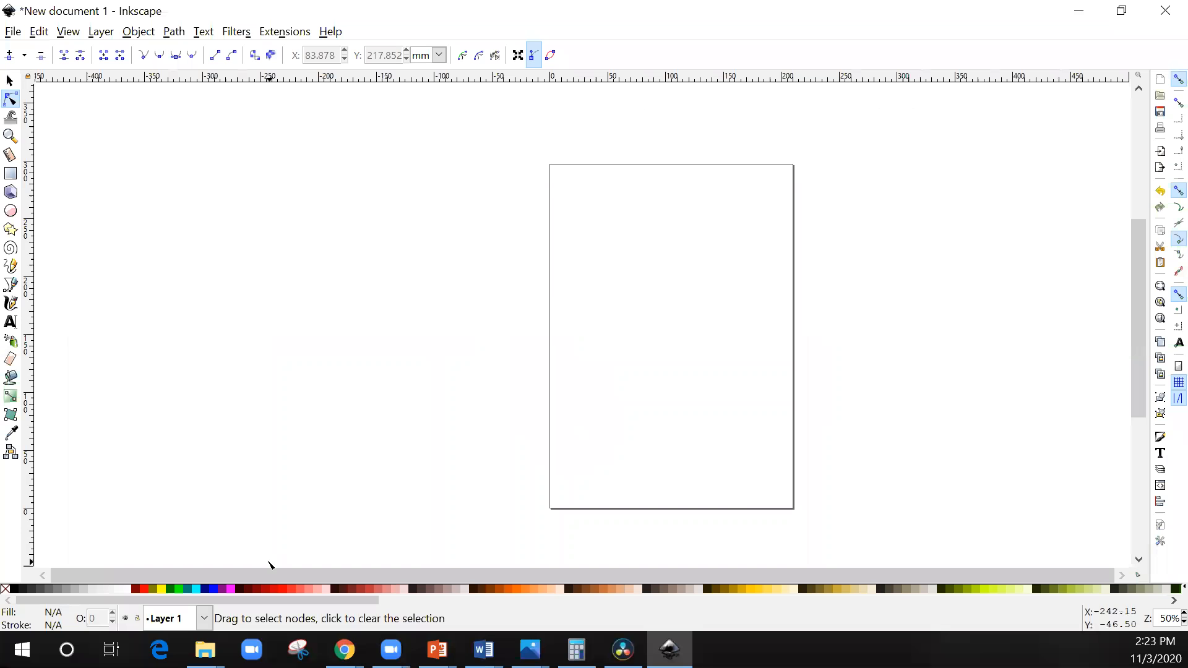
{"action": "left_click", "coordinate": [13, 32]}
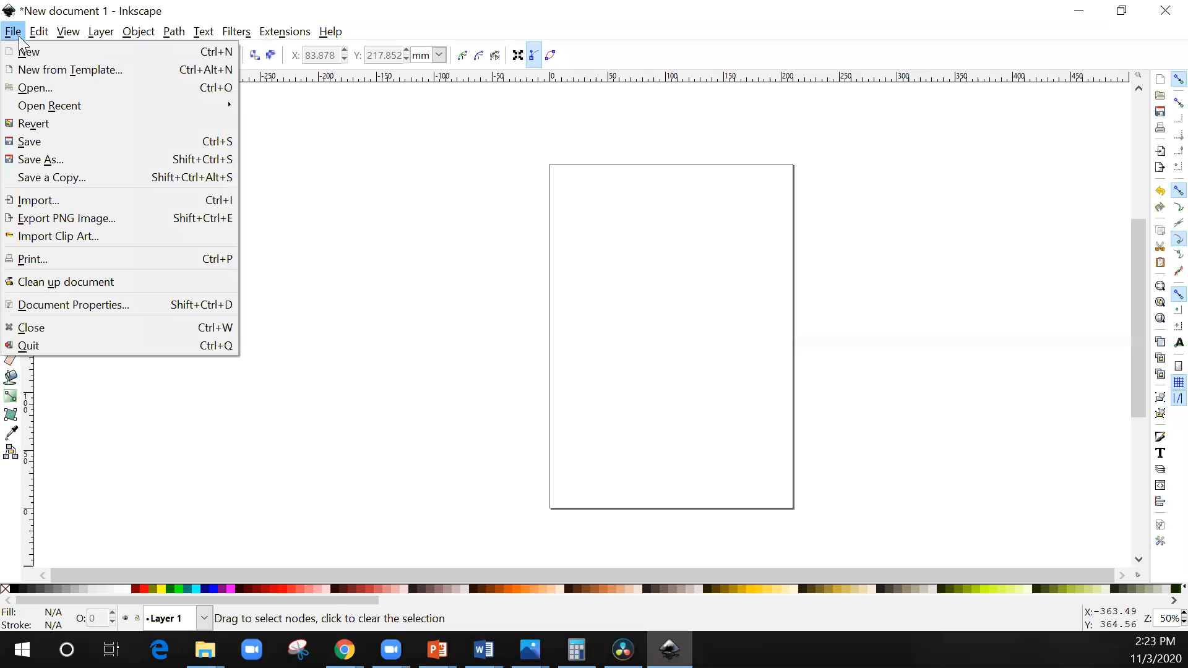
{"action": "left_click", "coordinate": [84, 210]}
{"action": "scroll", "coordinate": [210, 248], "scroll_direction": "down", "scroll_amount": 5}
{"action": "scroll", "coordinate": [198, 247], "scroll_direction": "up", "scroll_amount": 3}
{"action": "left_click", "coordinate": [166, 242]}
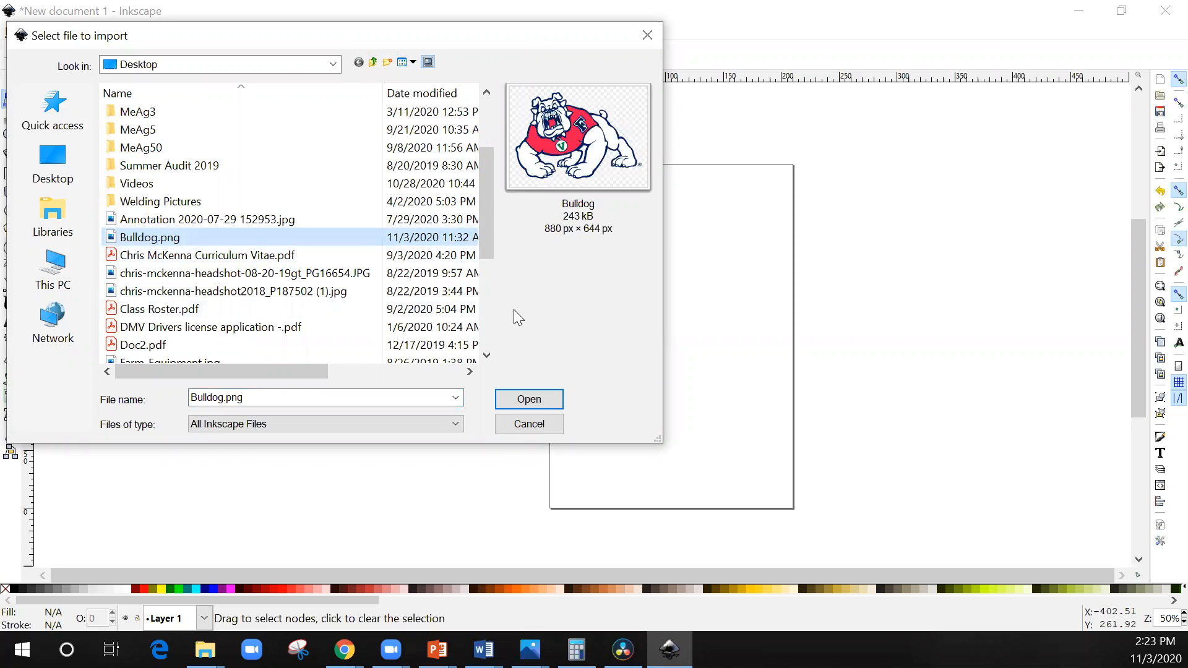
{"action": "left_click", "coordinate": [529, 399]}
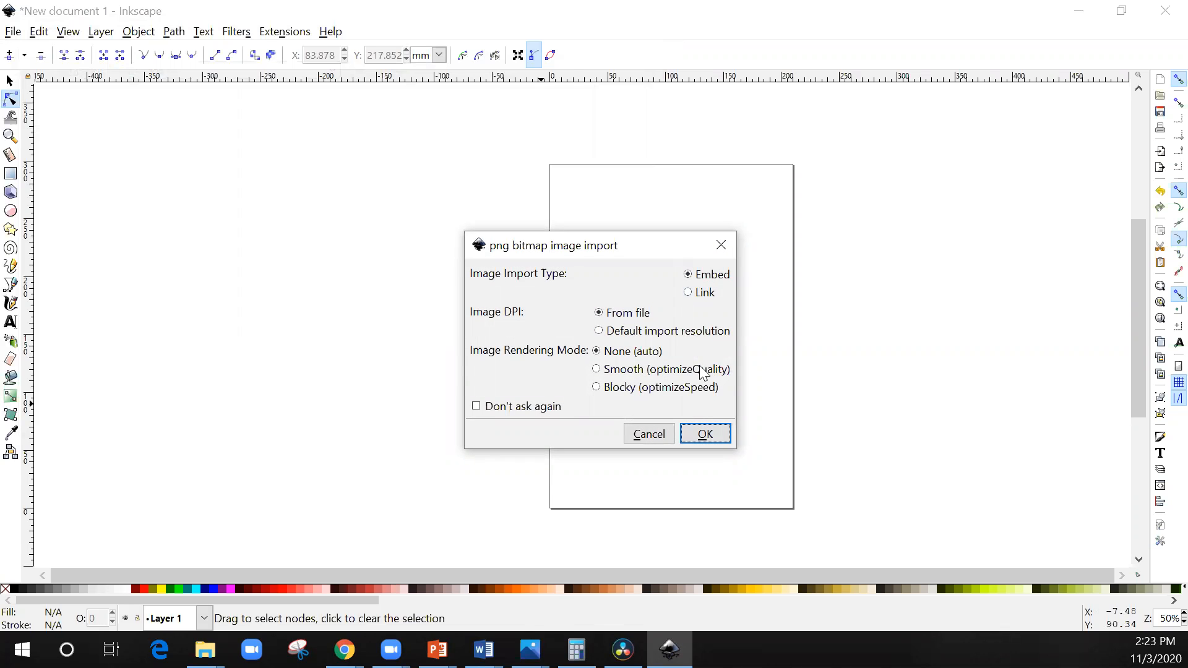
{"action": "left_click", "coordinate": [718, 447]}
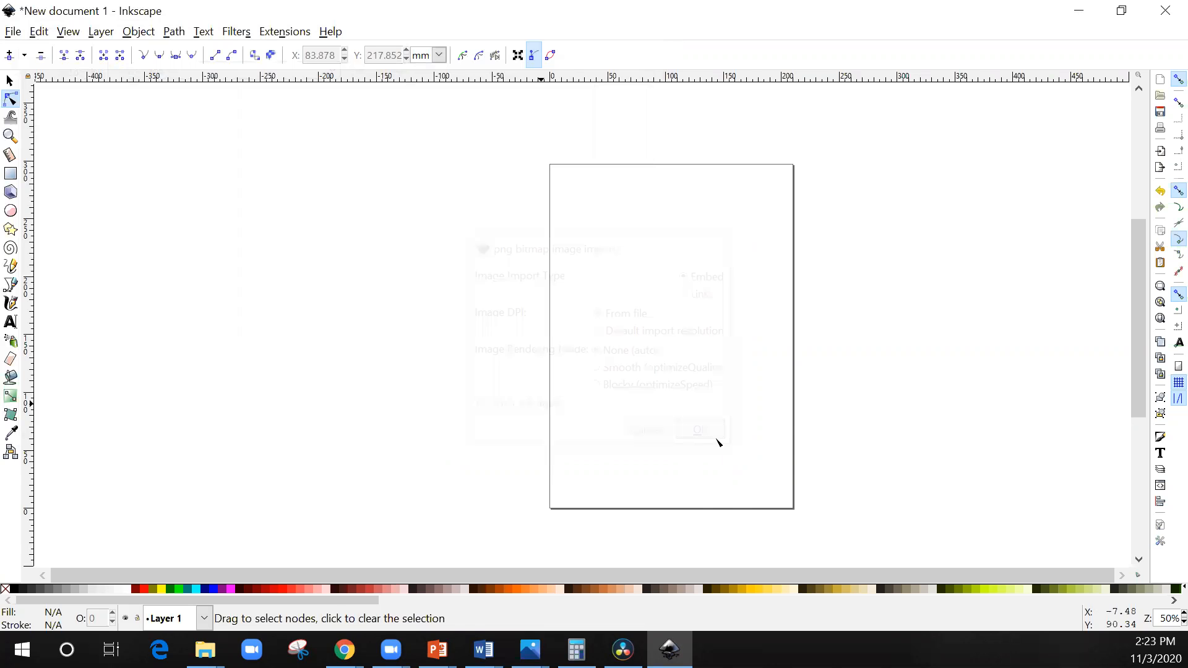
{"action": "left_click", "coordinate": [736, 321]}
{"action": "left_click", "coordinate": [698, 441]}
{"action": "left_click", "coordinate": [692, 326]}
{"action": "left_click_drag", "start_coordinate": [923, 326], "coordinate": [411, 541]}
{"action": "left_click_drag", "start_coordinate": [730, 468], "coordinate": [713, 377]}
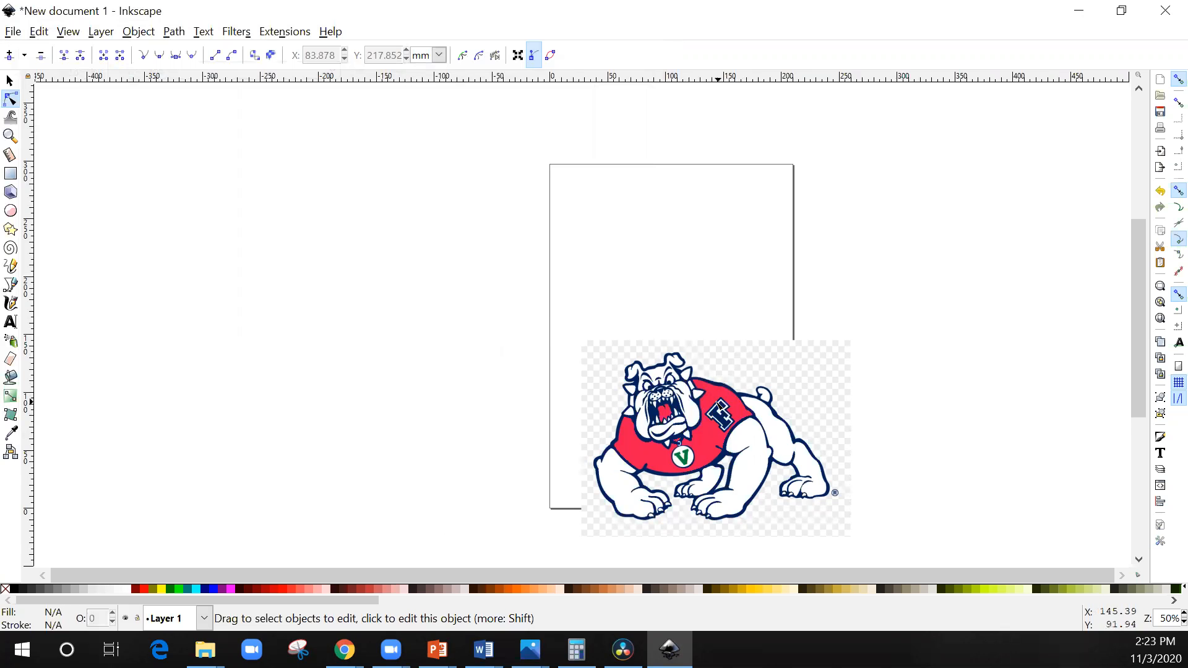
{"action": "scroll", "coordinate": [741, 439], "scroll_direction": "down", "scroll_amount": 2}
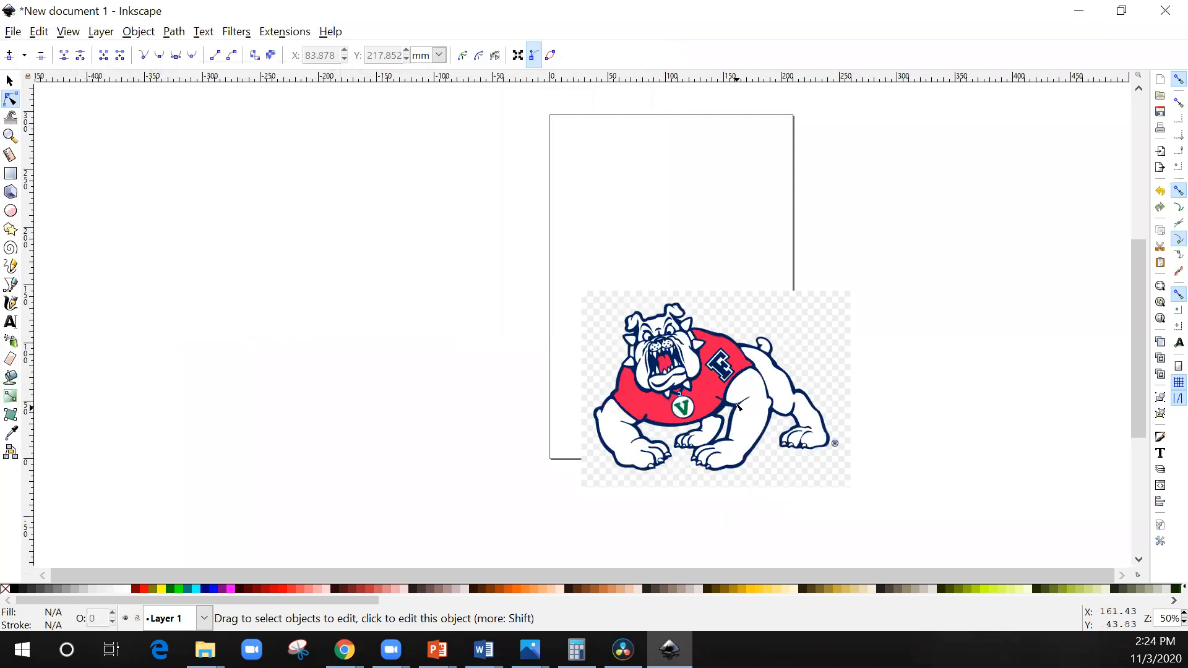
Select the imported bulldog image and move it up over the page to about X 1.7 mm, Y 65.5 mm.
{"action": "left_click", "coordinate": [657, 480]}
{"action": "left_click_drag", "start_coordinate": [627, 477], "coordinate": [635, 384]}
{"action": "left_click_drag", "start_coordinate": [991, 242], "coordinate": [559, 441]}
{"action": "left_click", "coordinate": [10, 81]}
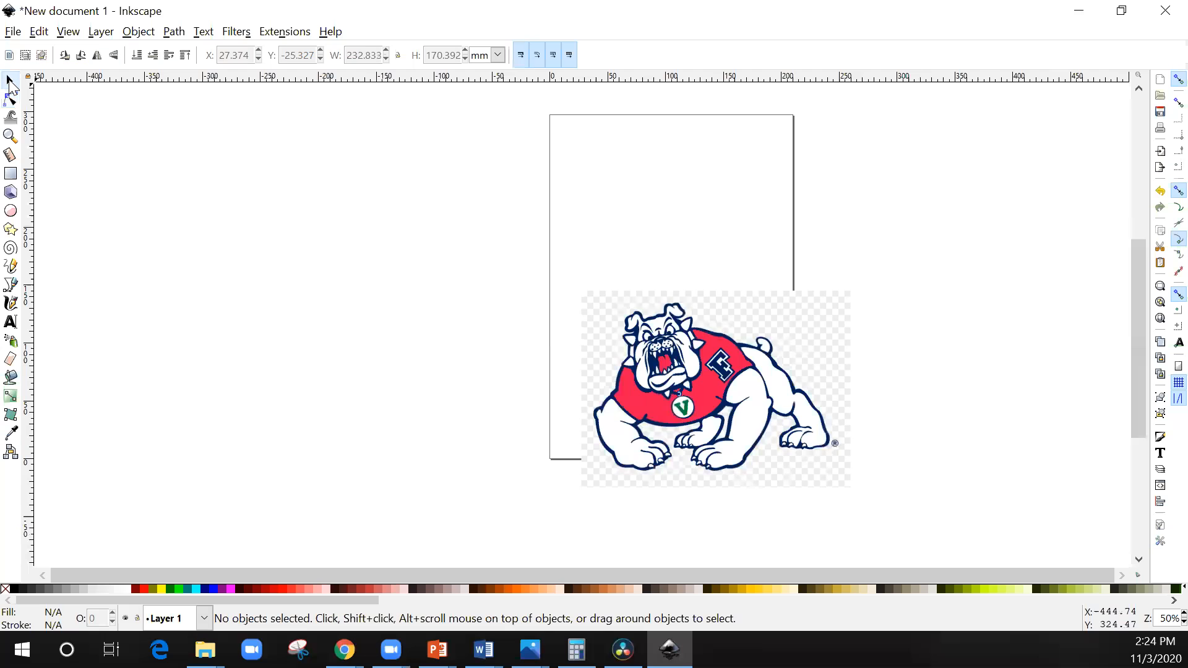
{"action": "left_click", "coordinate": [772, 378]}
{"action": "left_click_drag", "start_coordinate": [773, 379], "coordinate": [742, 297]}
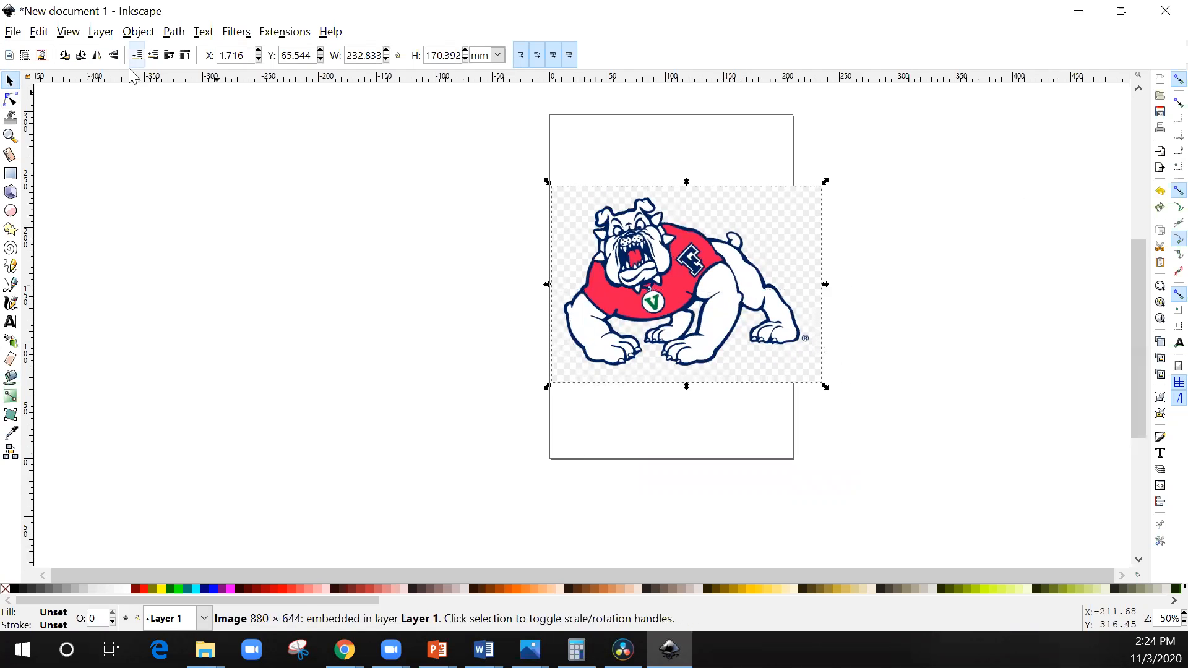
Open Trace Bitmap for the bulldog image, move the dialog over the empty canvas, and switch Live Preview off and back on.
{"action": "left_click", "coordinate": [178, 38]}
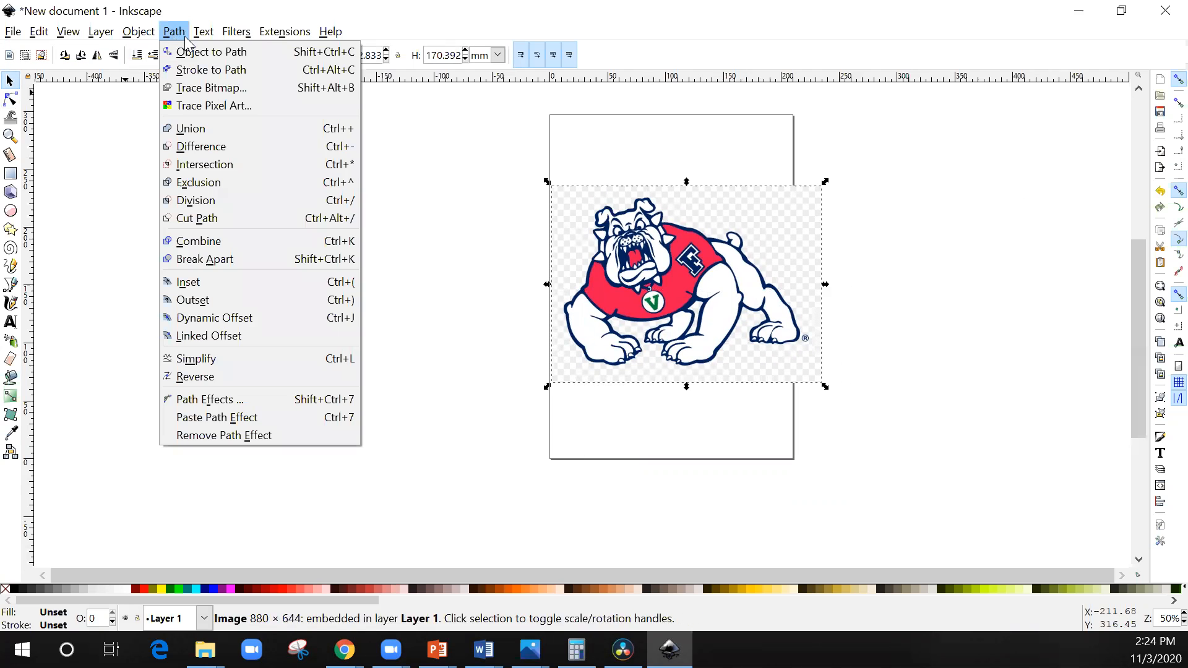
{"action": "mouse_move", "coordinate": [157, 40]}
{"action": "left_click", "coordinate": [190, 93]}
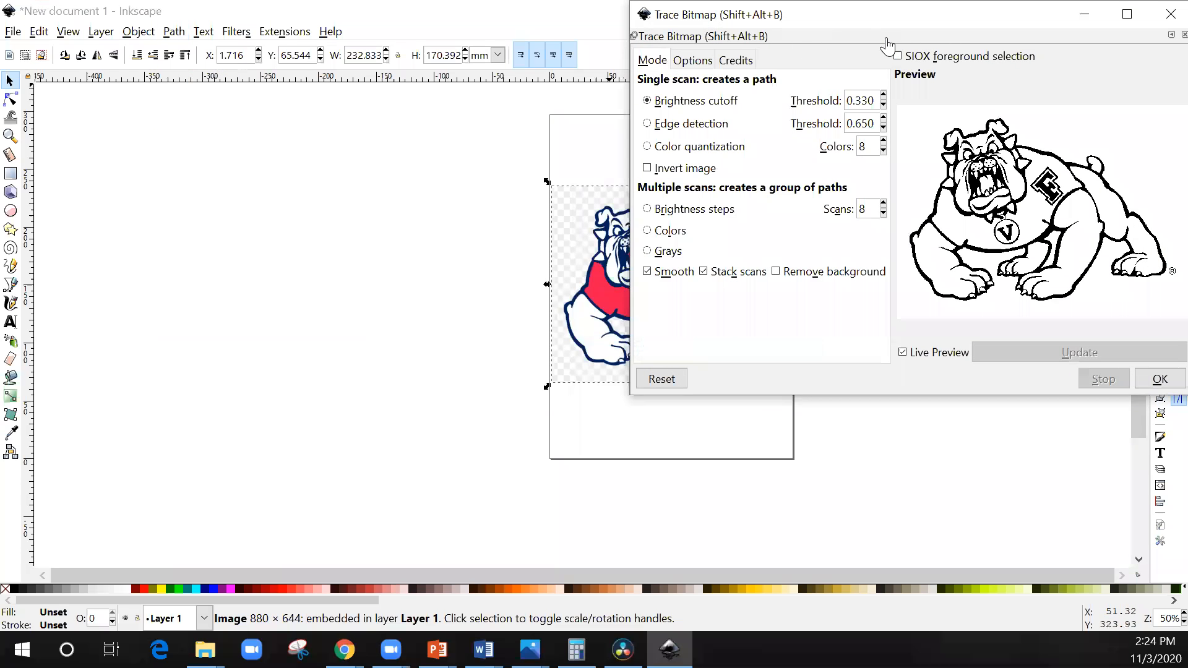
{"action": "left_click_drag", "start_coordinate": [886, 38], "coordinate": [366, 82]}
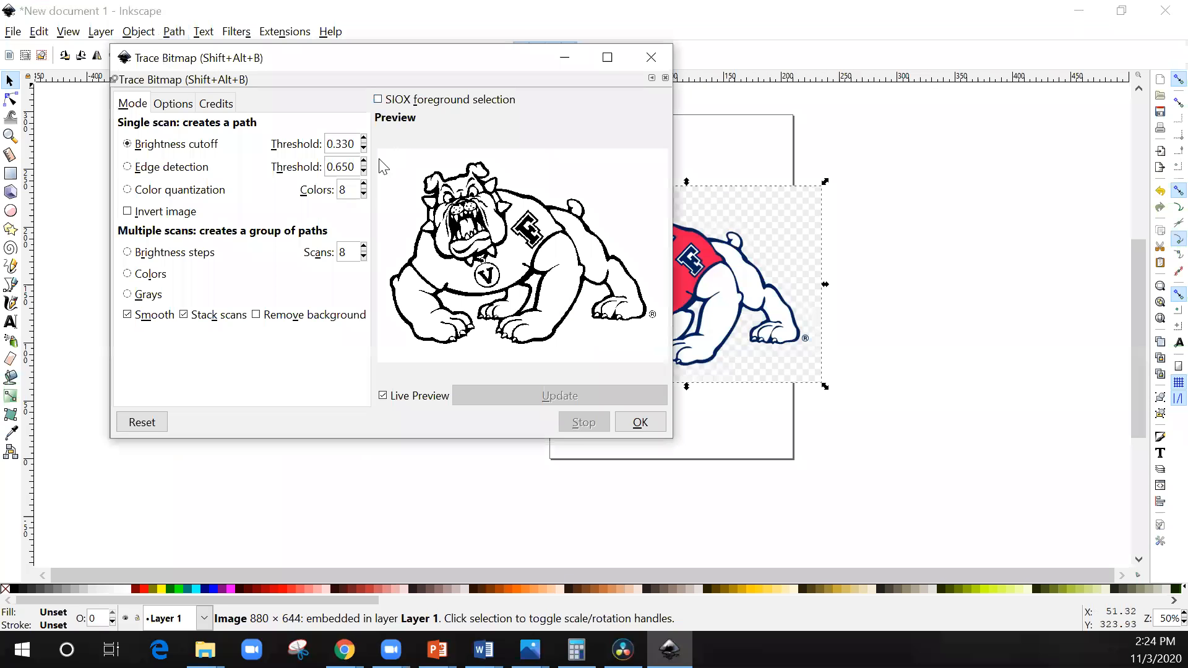
{"action": "left_click", "coordinate": [383, 396]}
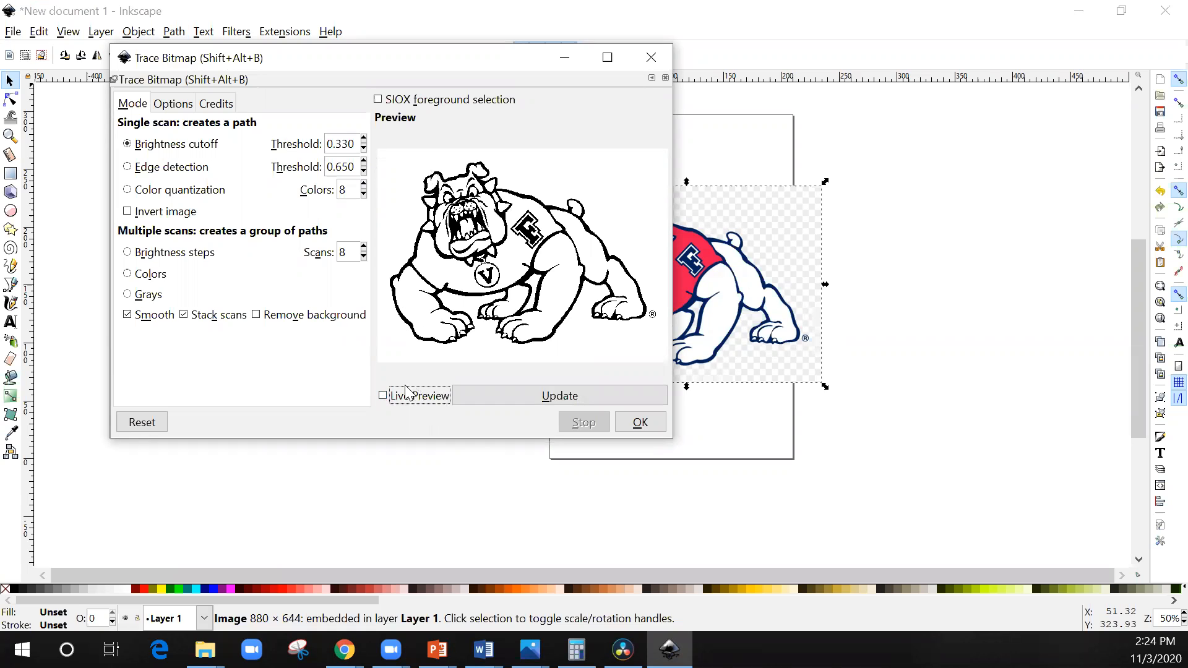
{"action": "left_click", "coordinate": [384, 397]}
Try Brightness cutoff thresholds of 0.860, 0.510, 0.150 and 0.200 for the bulldog trace, then raise the threshold further.
{"action": "left_click", "coordinate": [364, 140]}
{"action": "left_click", "coordinate": [364, 140]}
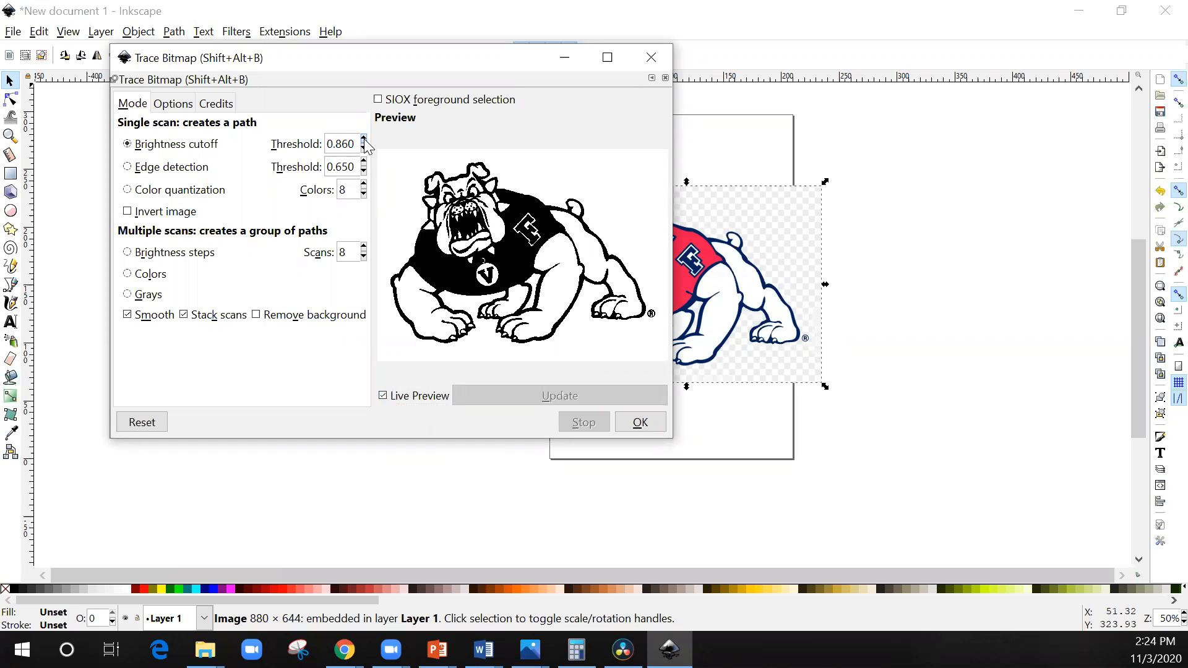
{"action": "left_click", "coordinate": [364, 147]}
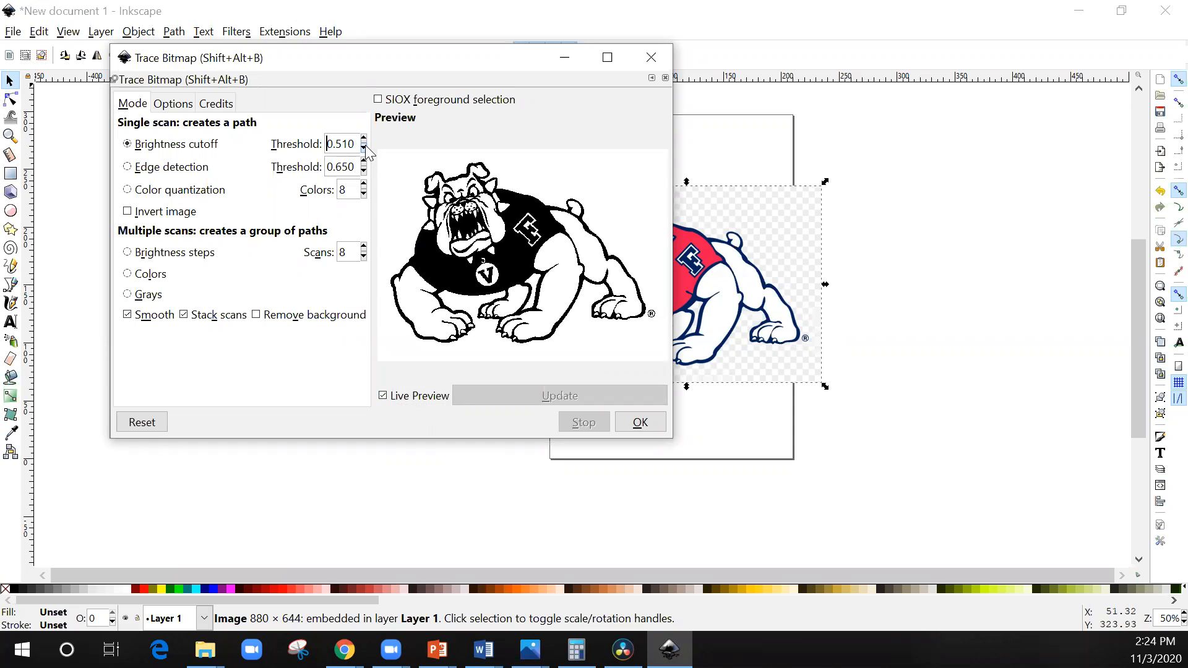
{"action": "left_click", "coordinate": [365, 148]}
{"action": "left_click", "coordinate": [364, 147]}
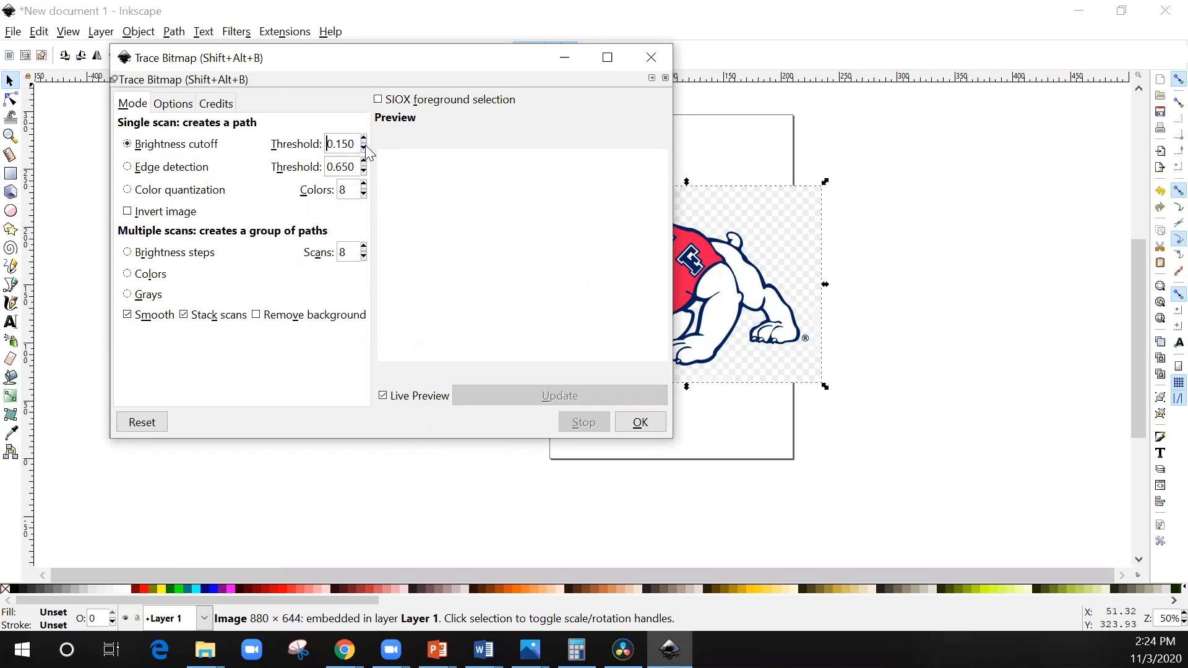
{"action": "left_click", "coordinate": [365, 141]}
{"action": "left_click", "coordinate": [365, 141]}
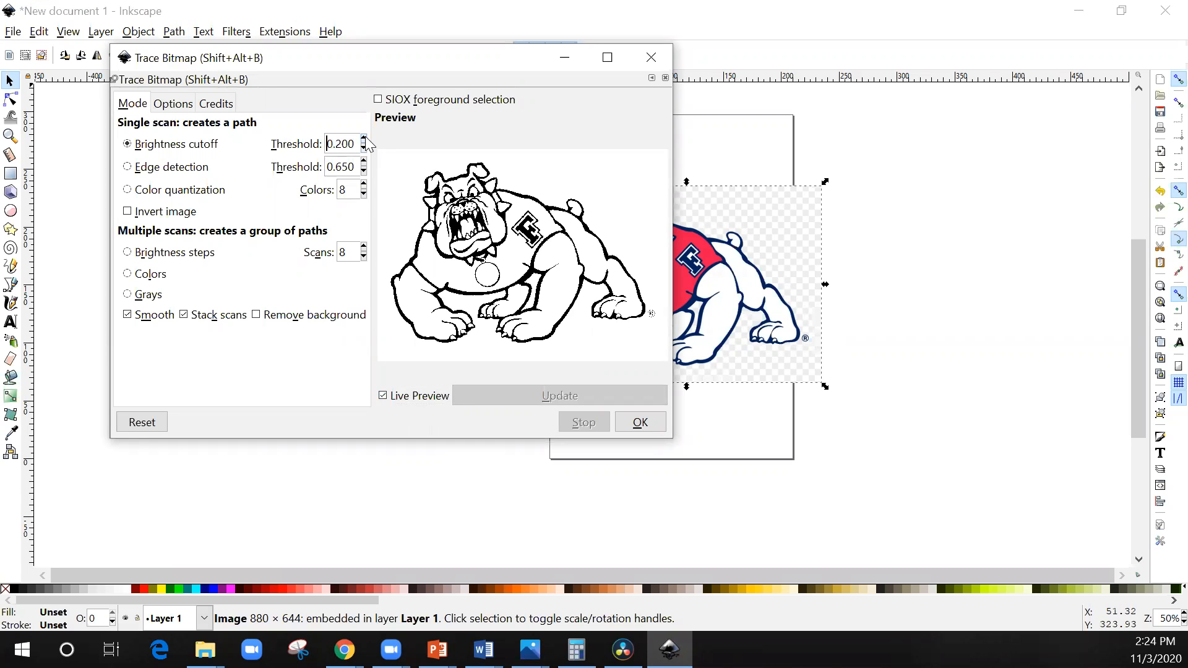
{"action": "left_click", "coordinate": [365, 141]}
{"action": "left_click", "coordinate": [365, 140]}
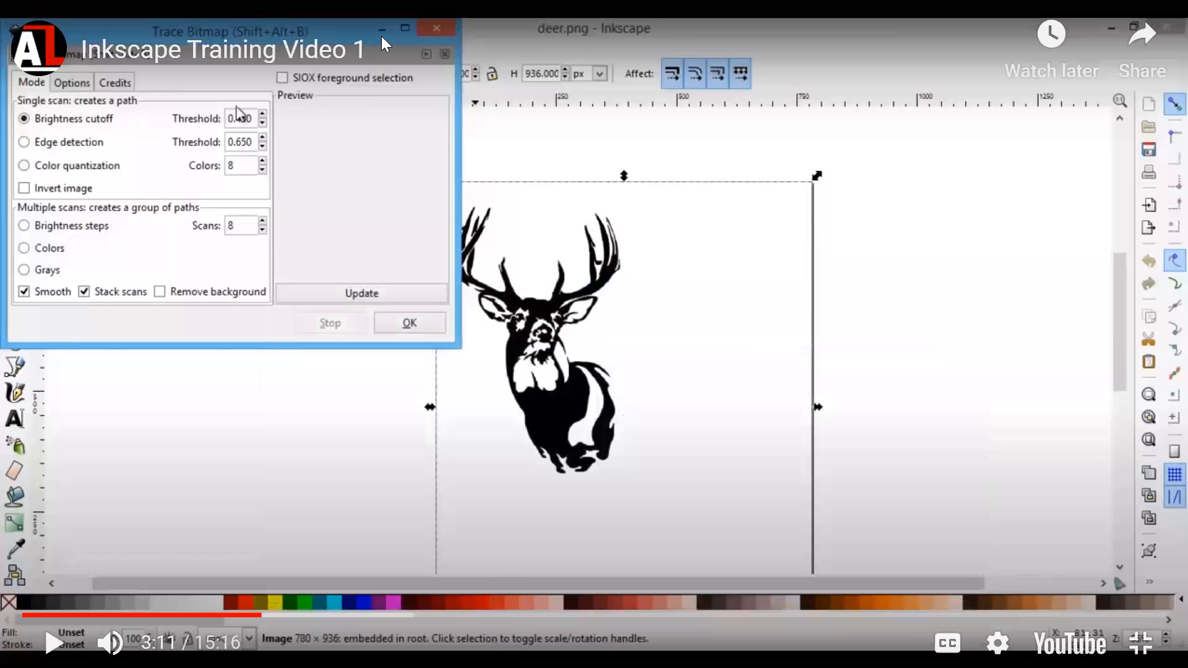
Return to the full-screen training video and play it through the zoomed view of the deer trace, pausing at 4:15 before resuming.
{"action": "left_click", "coordinate": [755, 258]}
{"action": "mouse_move", "coordinate": [1159, 2]}
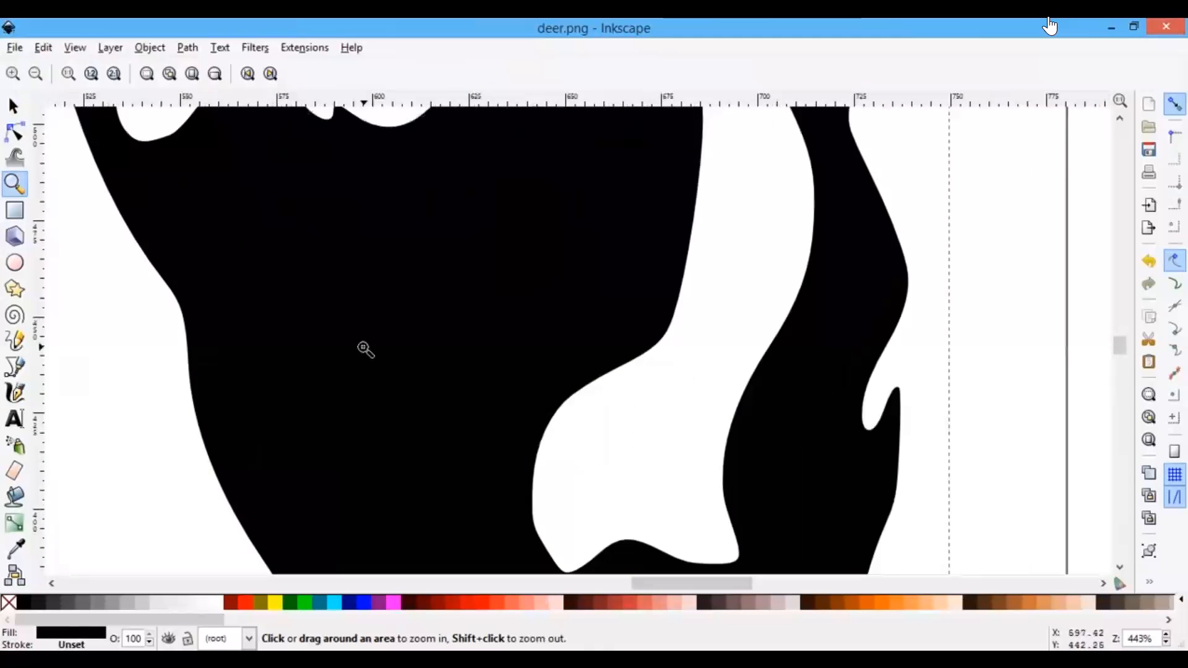
{"action": "key", "text": "space"}
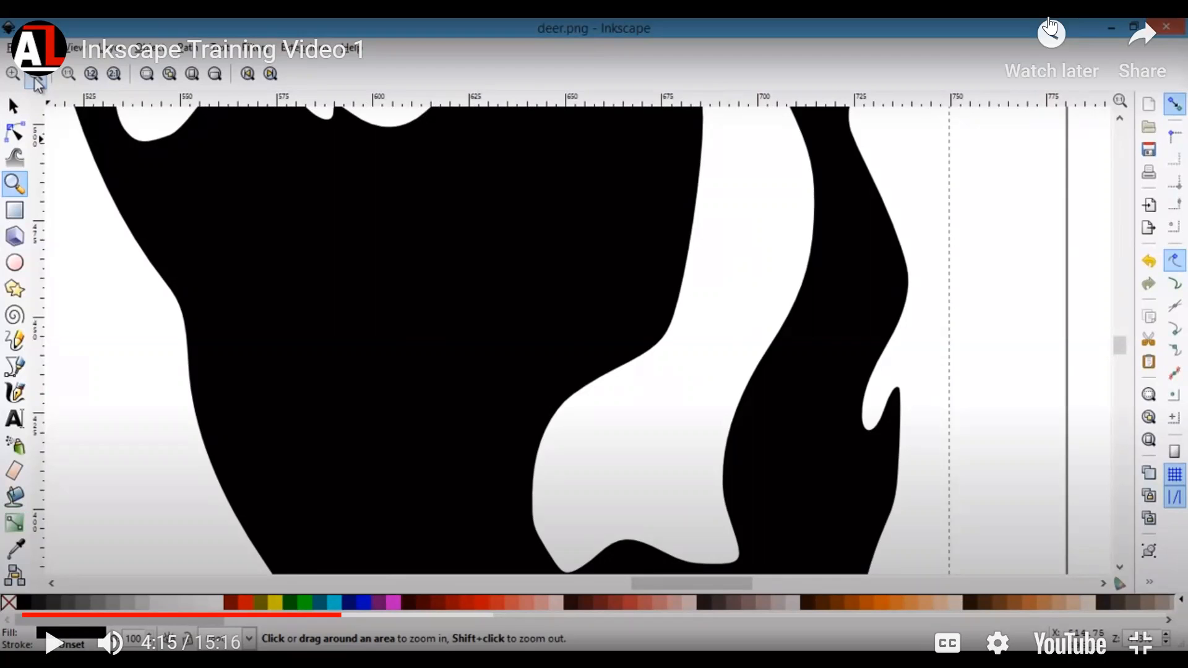
{"action": "key", "text": "space"}
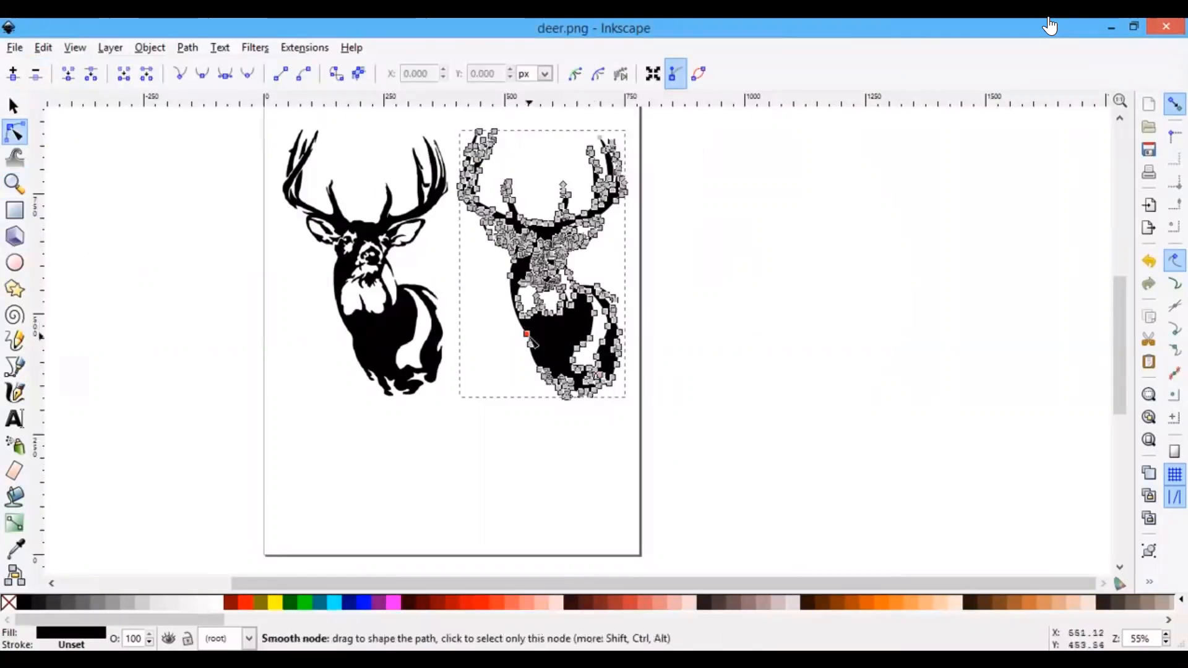
Watch the training video's demonstration of cutting the original deer image and moving the traced deer to the middle of the page.
{"action": "left_click", "coordinate": [15, 104]}
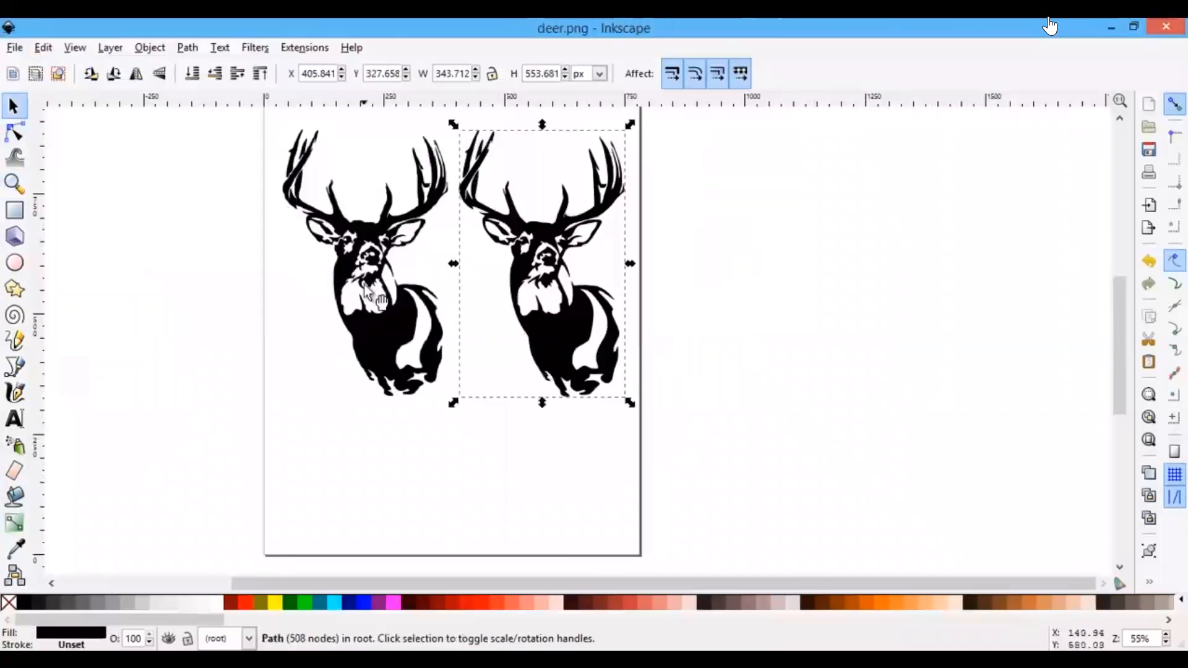
{"action": "left_click", "coordinate": [385, 273]}
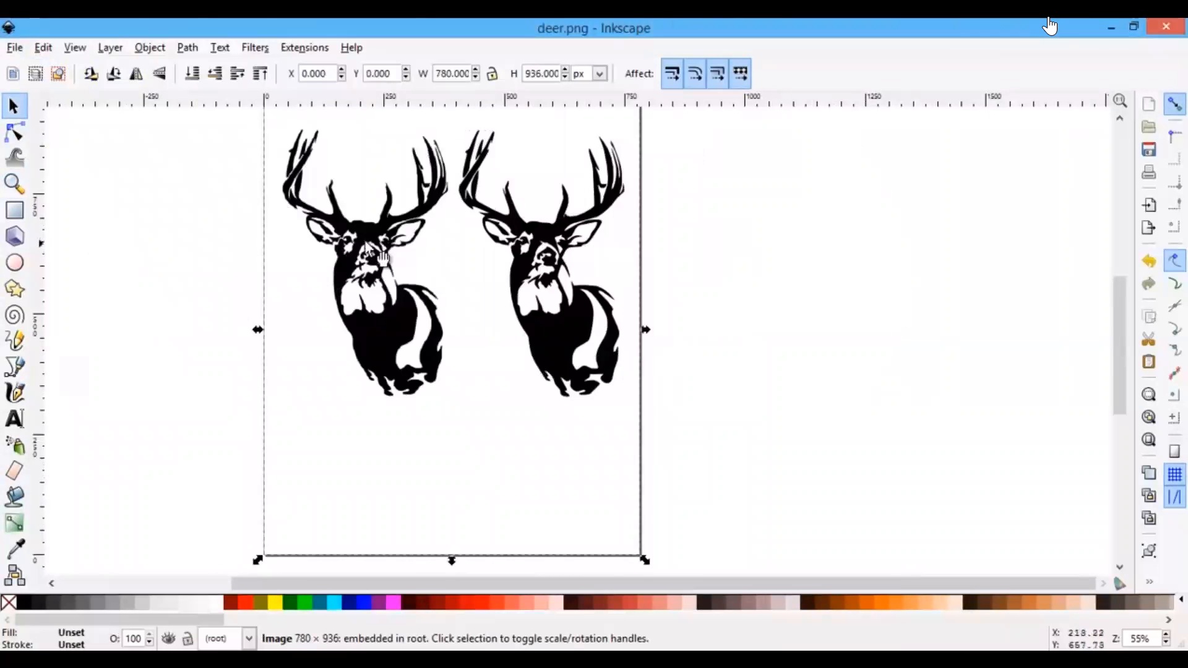
{"action": "right_click", "coordinate": [369, 243]}
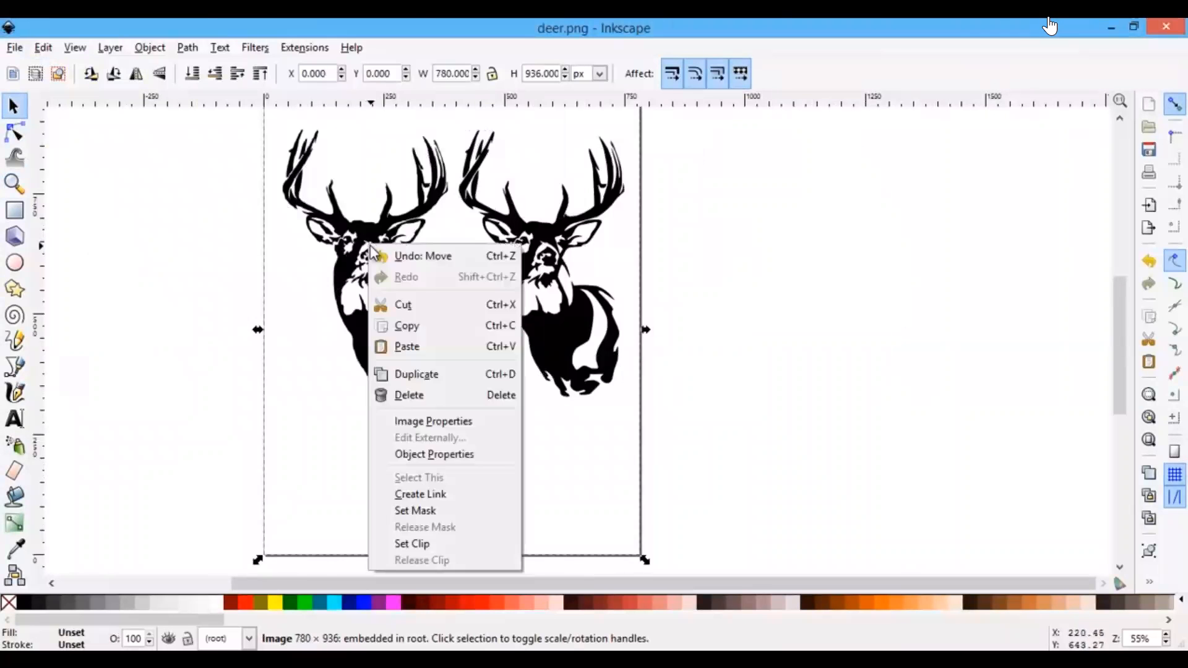
{"action": "left_click", "coordinate": [404, 303]}
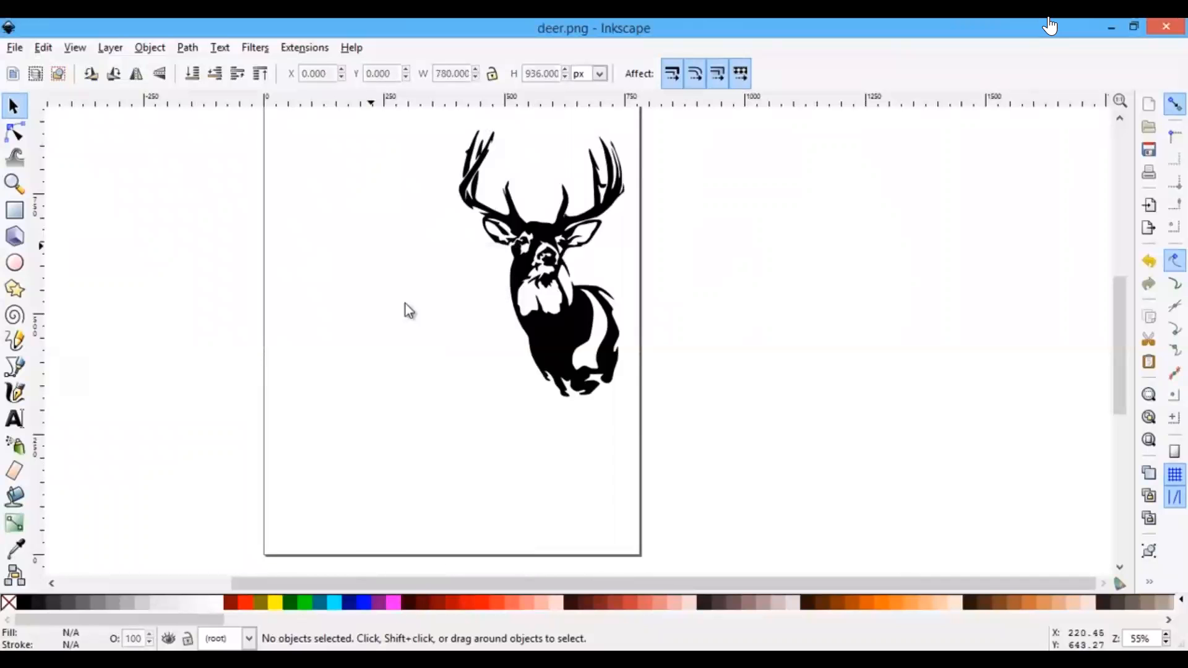
{"action": "left_click", "coordinate": [572, 328]}
{"action": "left_click_drag", "start_coordinate": [572, 327], "coordinate": [443, 377]}
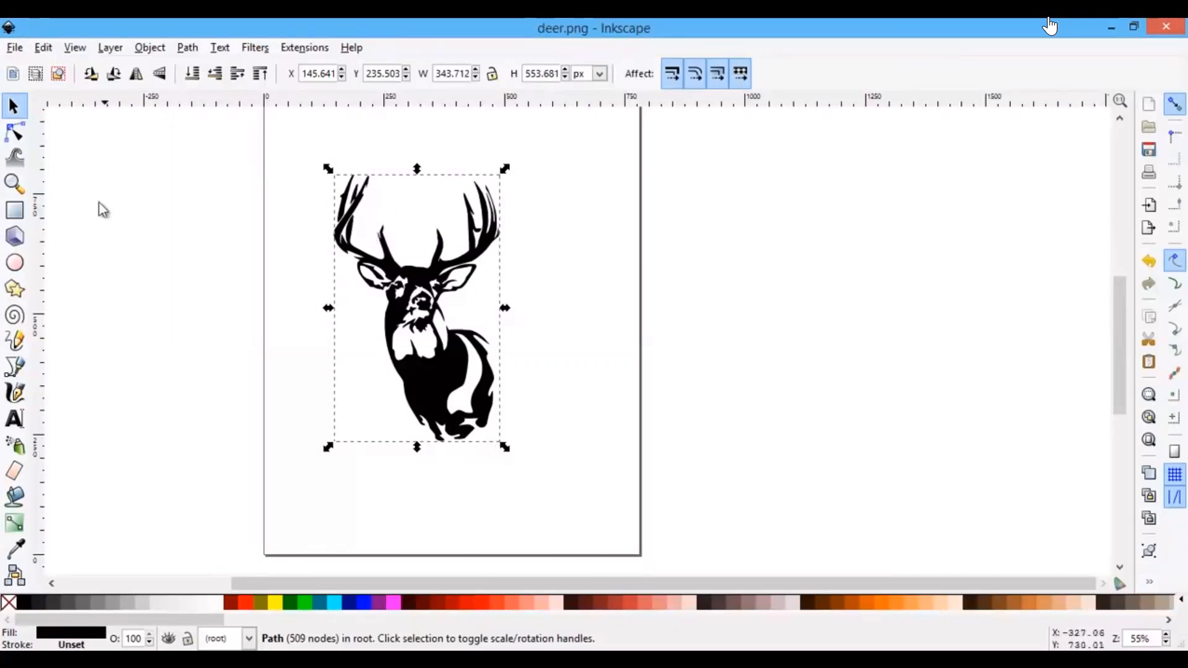
Watch the training video's close inspection of the traced deer's antlers, head and body for plasma cutting, through to the full-page view.
{"action": "left_click", "coordinate": [14, 184]}
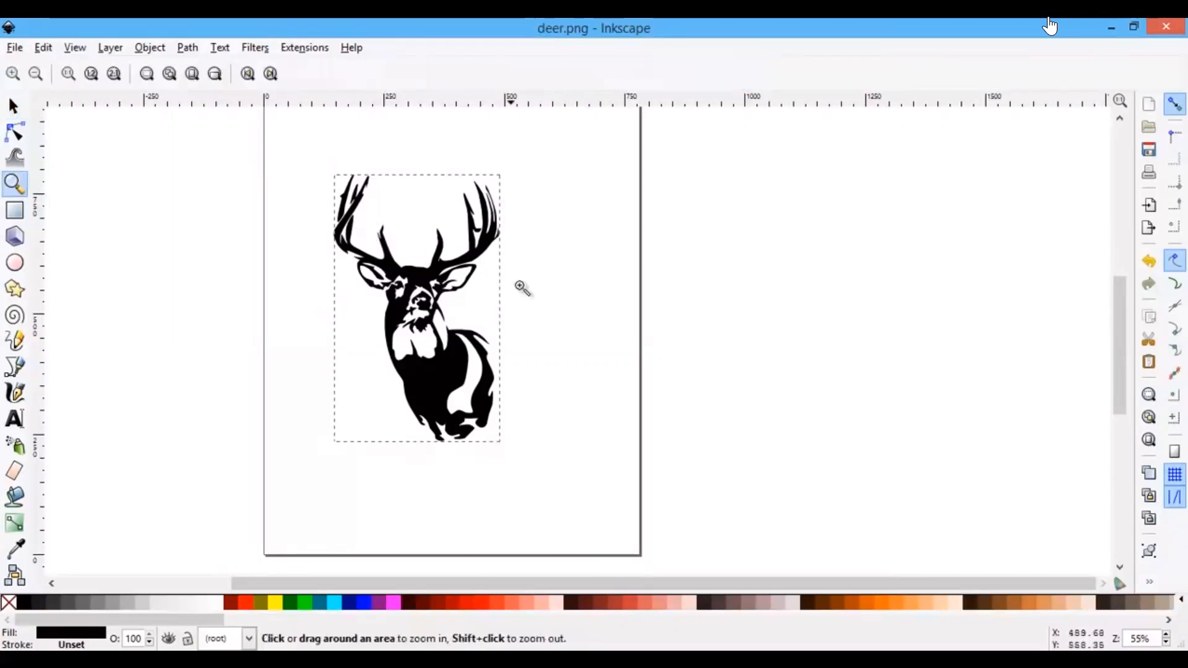
{"action": "left_click", "coordinate": [344, 219]}
{"action": "left_click", "coordinate": [344, 220]}
{"action": "left_click", "coordinate": [344, 219]}
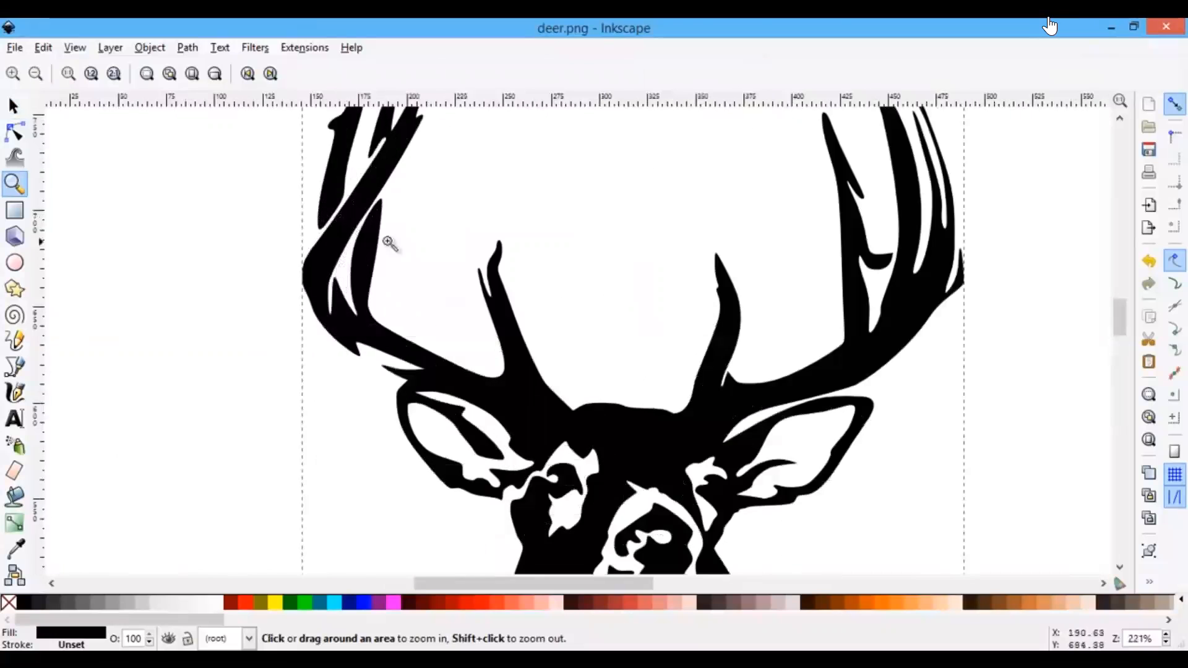
{"action": "scroll", "coordinate": [419, 267], "scroll_direction": "up", "scroll_amount": 3}
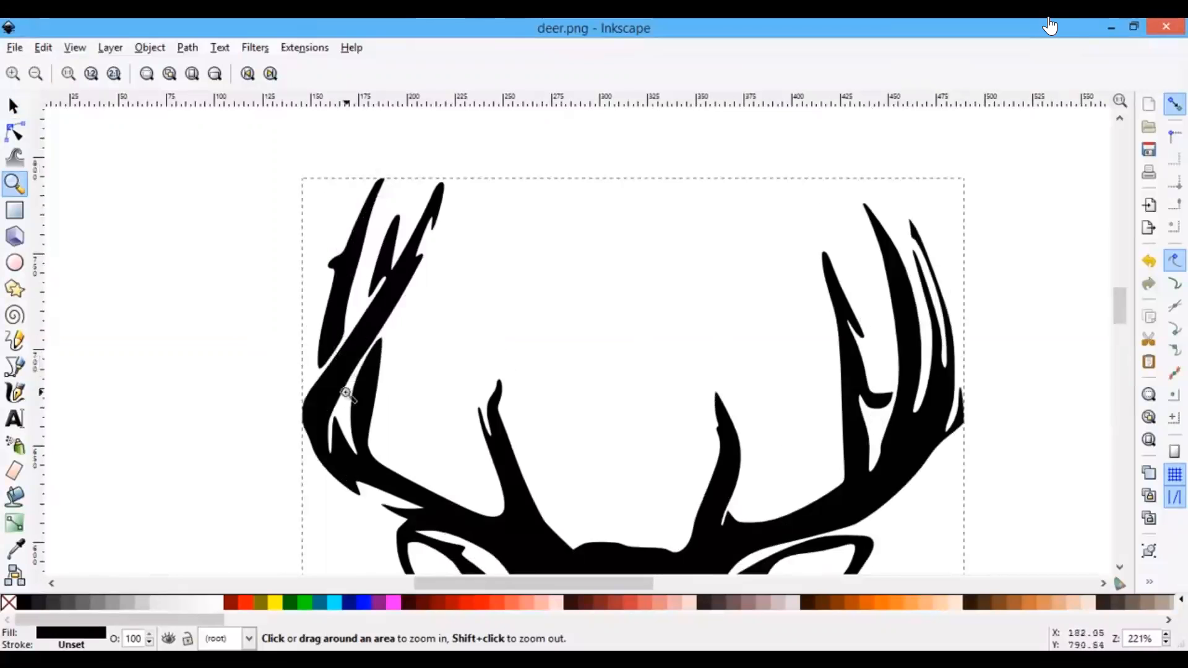
{"action": "scroll", "coordinate": [530, 489], "scroll_direction": "down", "scroll_amount": 5}
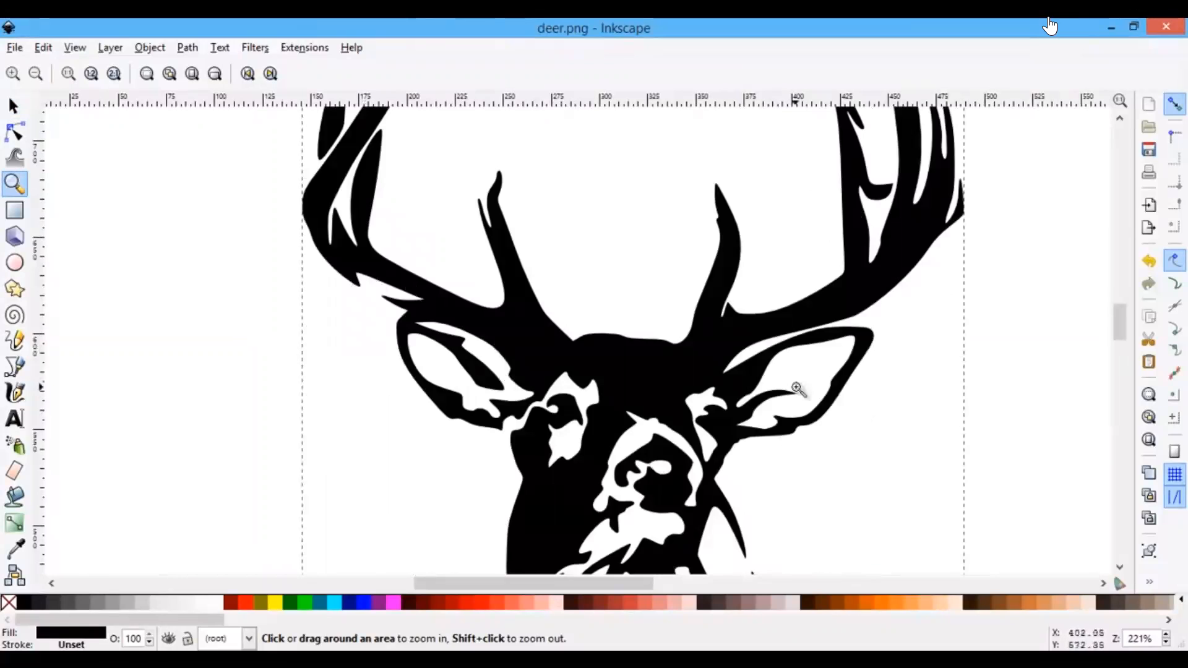
{"action": "scroll", "coordinate": [860, 401], "scroll_direction": "up", "scroll_amount": 3}
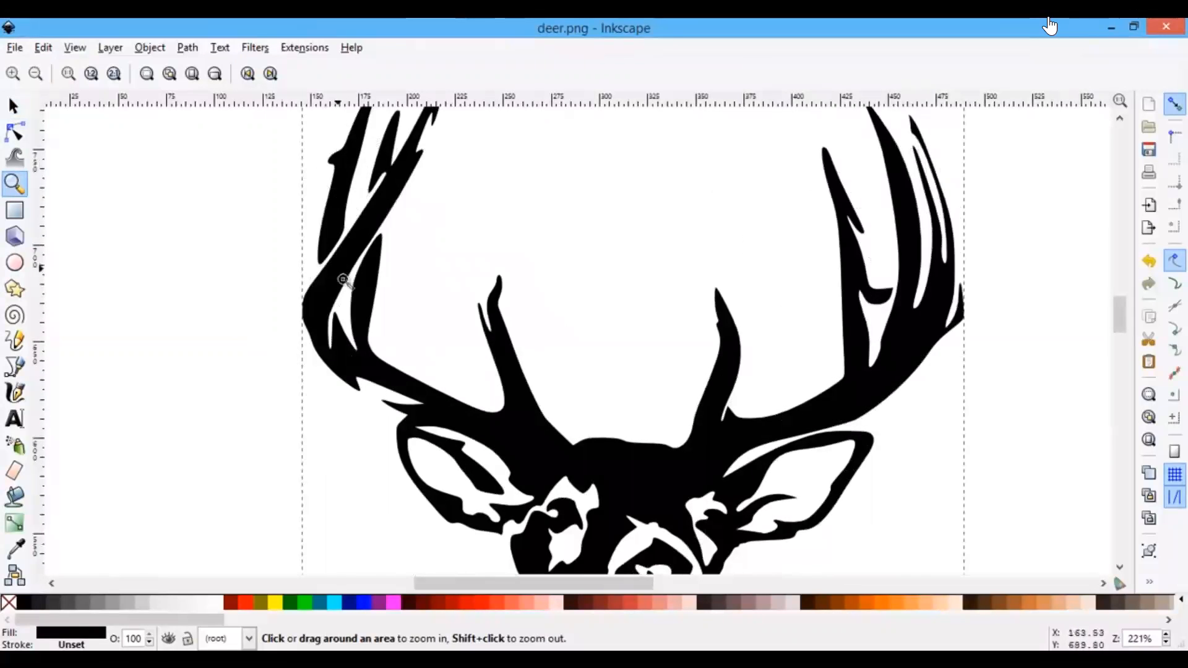
{"action": "scroll", "coordinate": [531, 416], "scroll_direction": "down", "scroll_amount": 10}
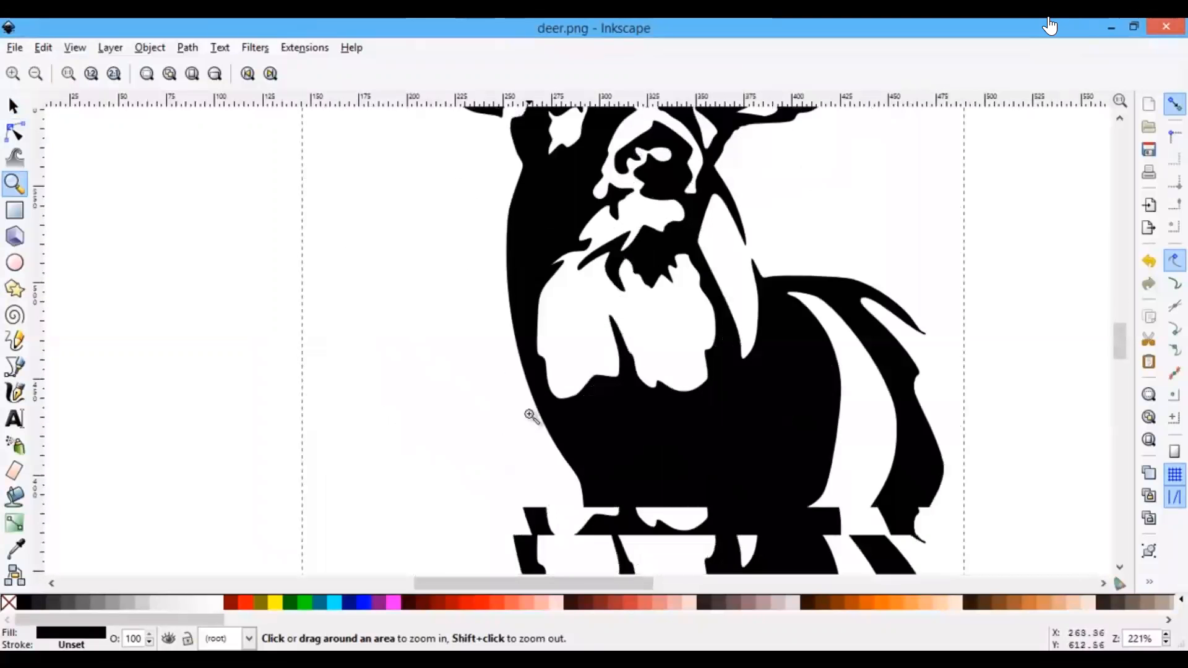
{"action": "scroll", "coordinate": [938, 492], "scroll_direction": "down", "scroll_amount": 2}
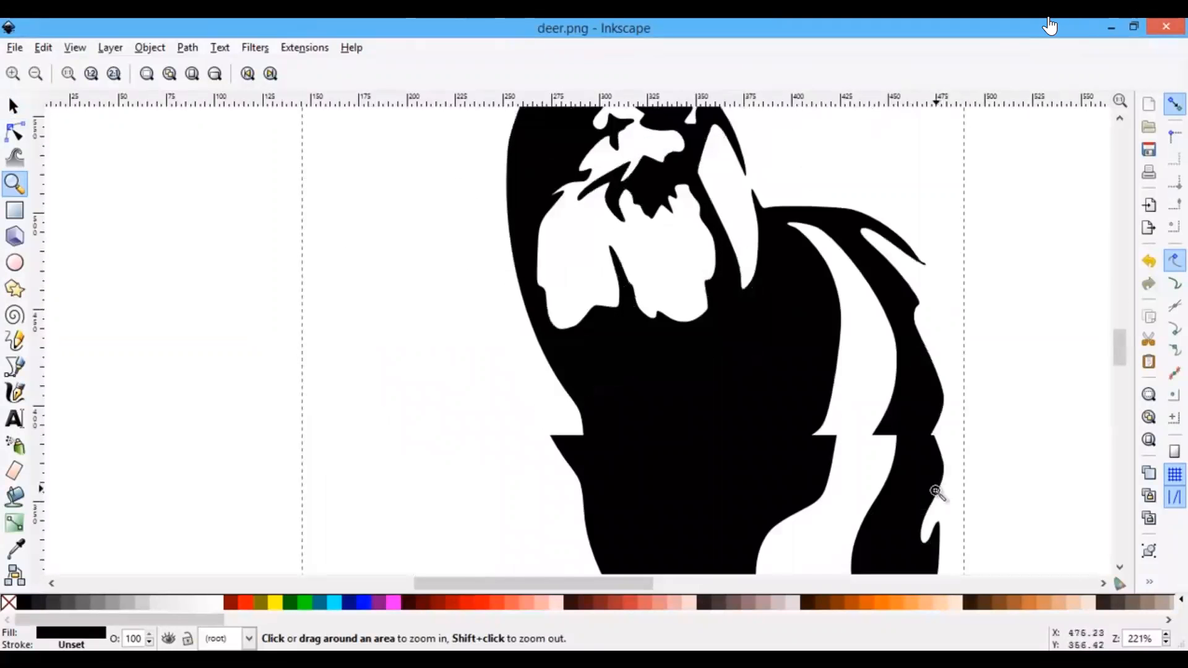
{"action": "scroll", "coordinate": [937, 492], "scroll_direction": "down", "scroll_amount": 4}
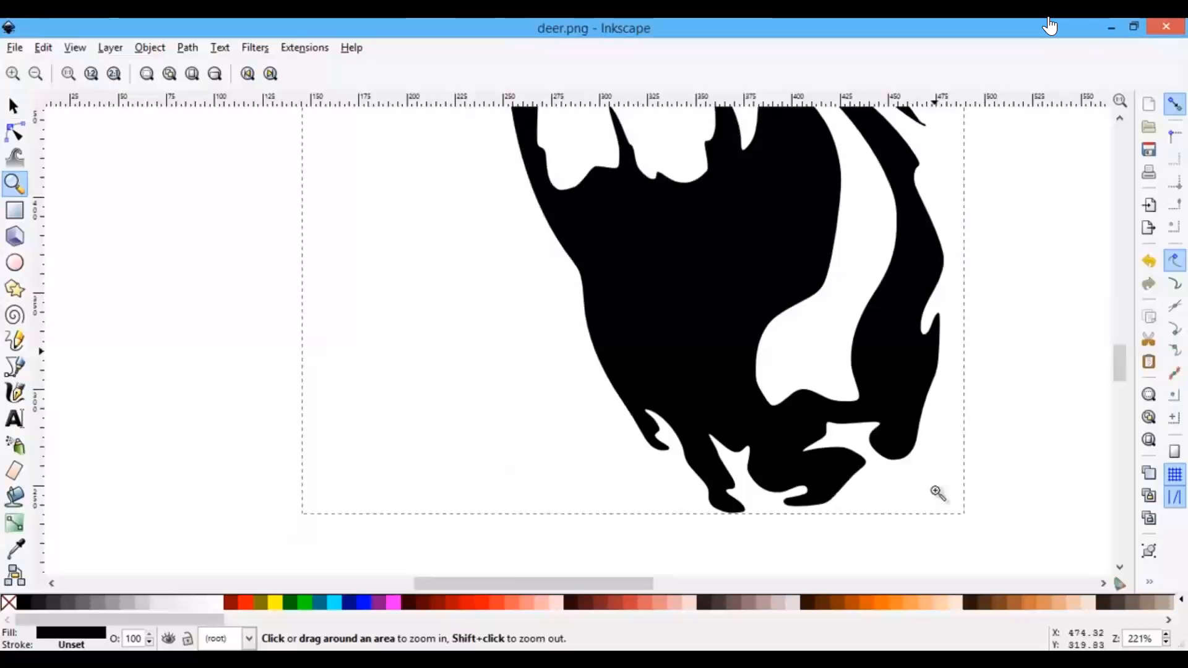
{"action": "scroll", "coordinate": [937, 494], "scroll_direction": "up", "scroll_amount": 10}
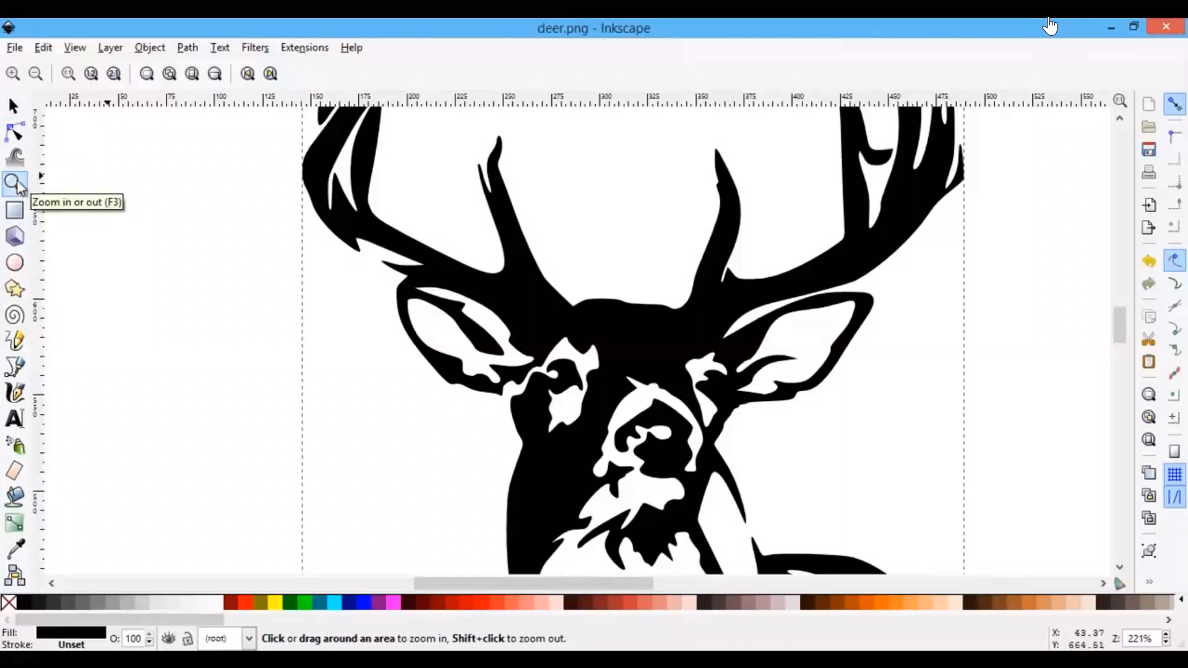
{"action": "left_click", "coordinate": [35, 74]}
{"action": "left_click", "coordinate": [35, 74]}
{"action": "left_click", "coordinate": [35, 74]}
{"action": "left_click", "coordinate": [36, 73]}
{"action": "left_click", "coordinate": [35, 73]}
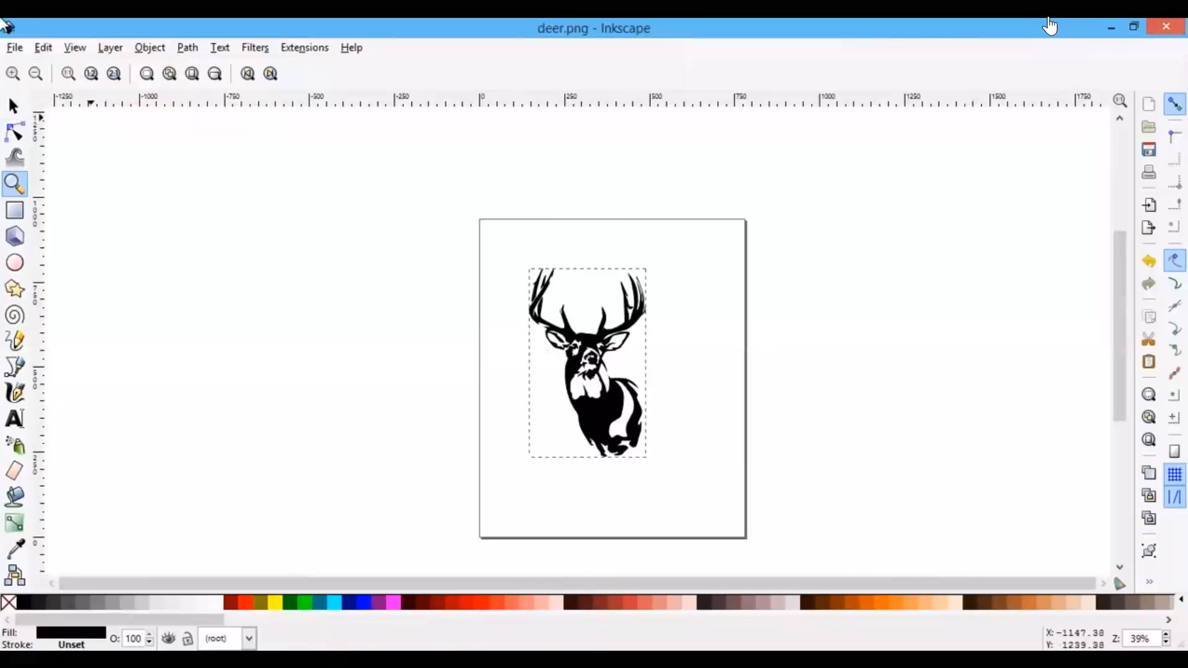
Watch the training video browse the Desktop's video images folder for a file to import and cancel the import.
{"action": "left_click", "coordinate": [19, 49]}
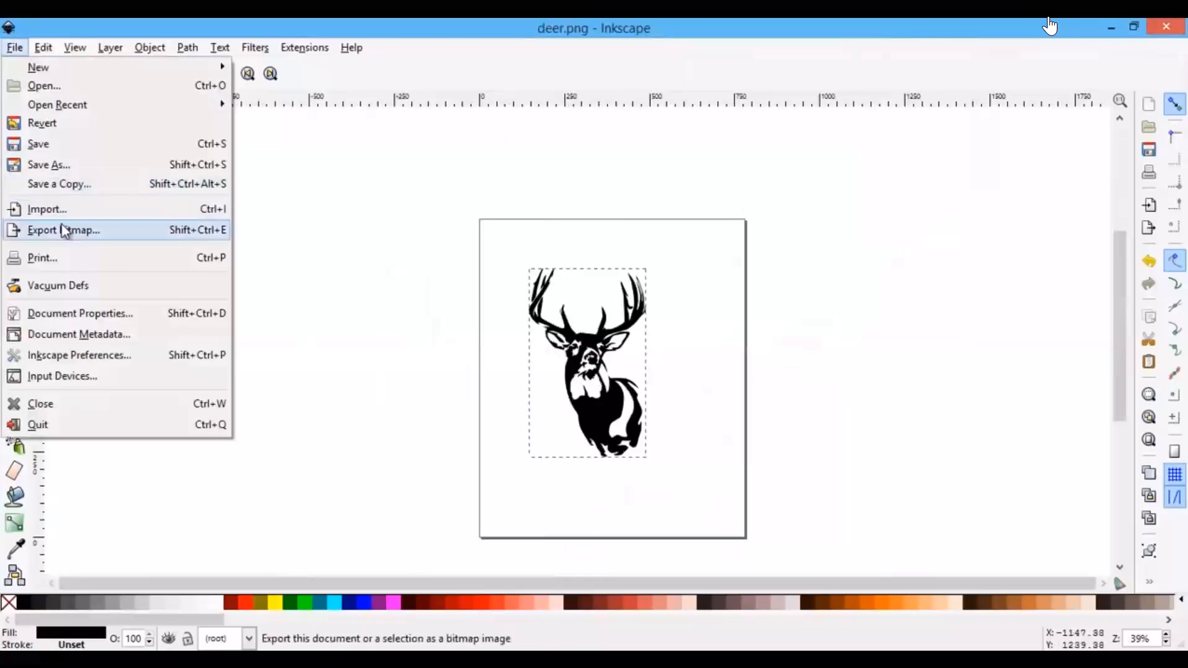
{"action": "left_click", "coordinate": [46, 209]}
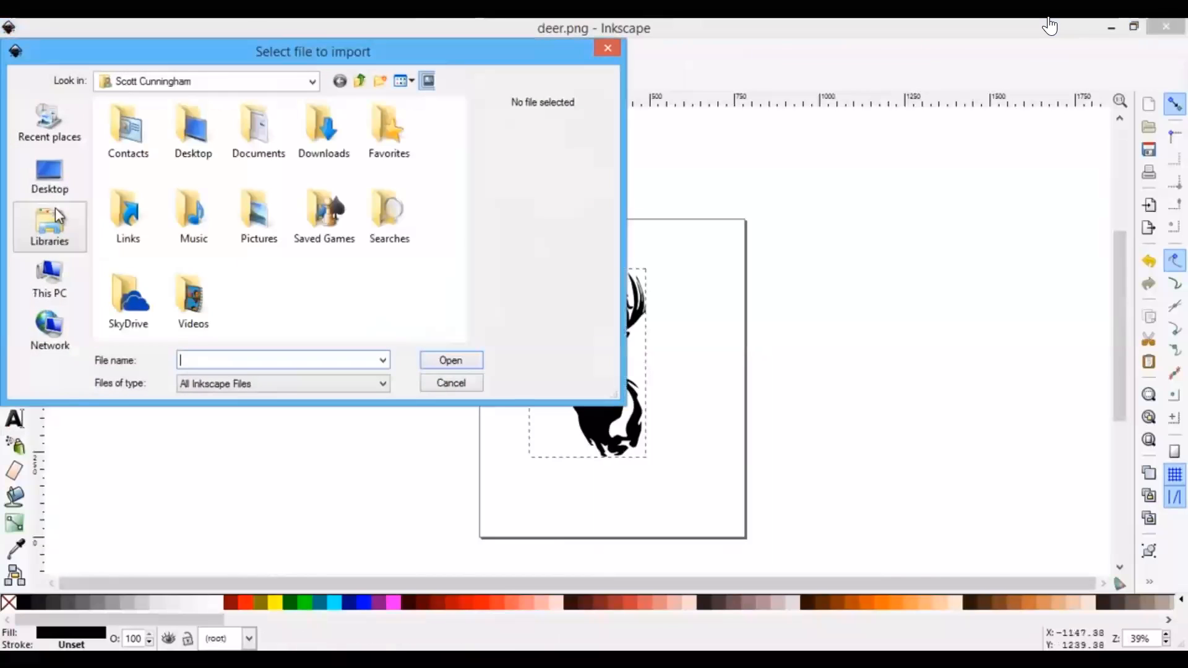
{"action": "left_click", "coordinate": [40, 170]}
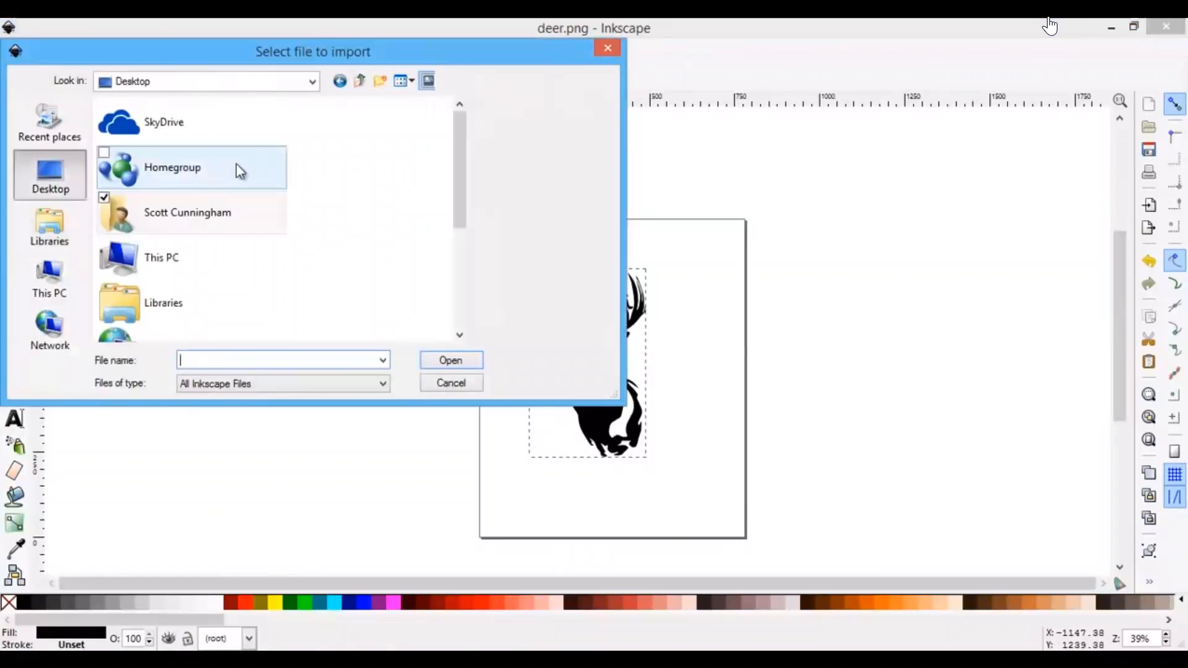
{"action": "left_click_drag", "start_coordinate": [460, 180], "coordinate": [452, 299]}
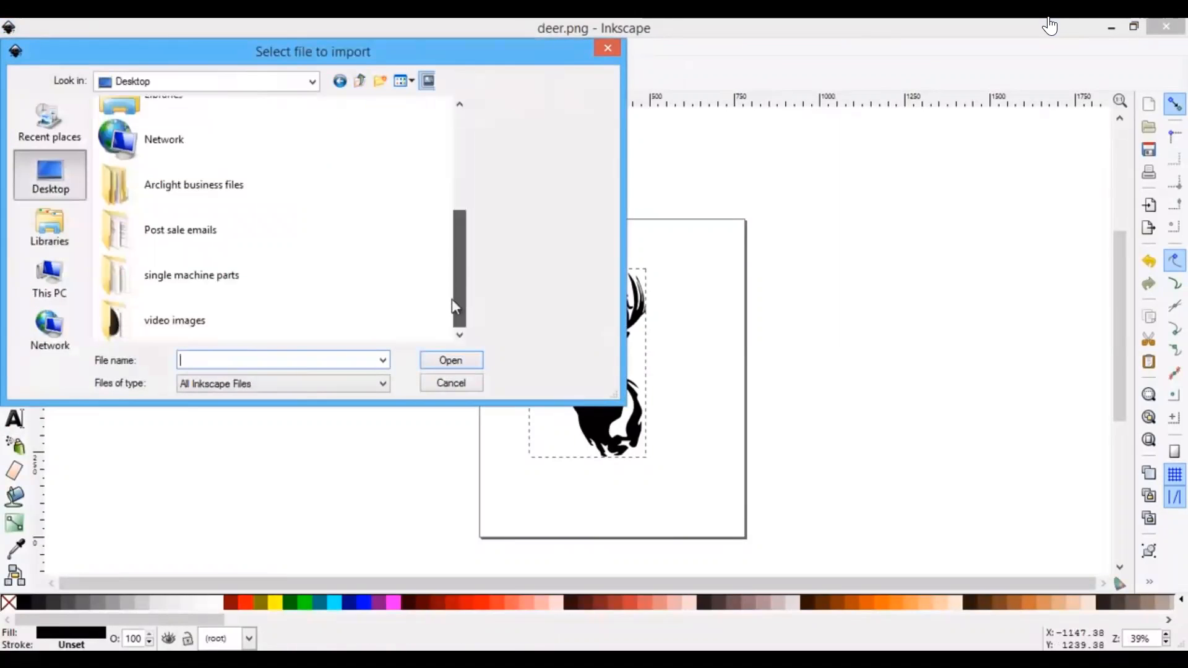
{"action": "double_click", "coordinate": [207, 327]}
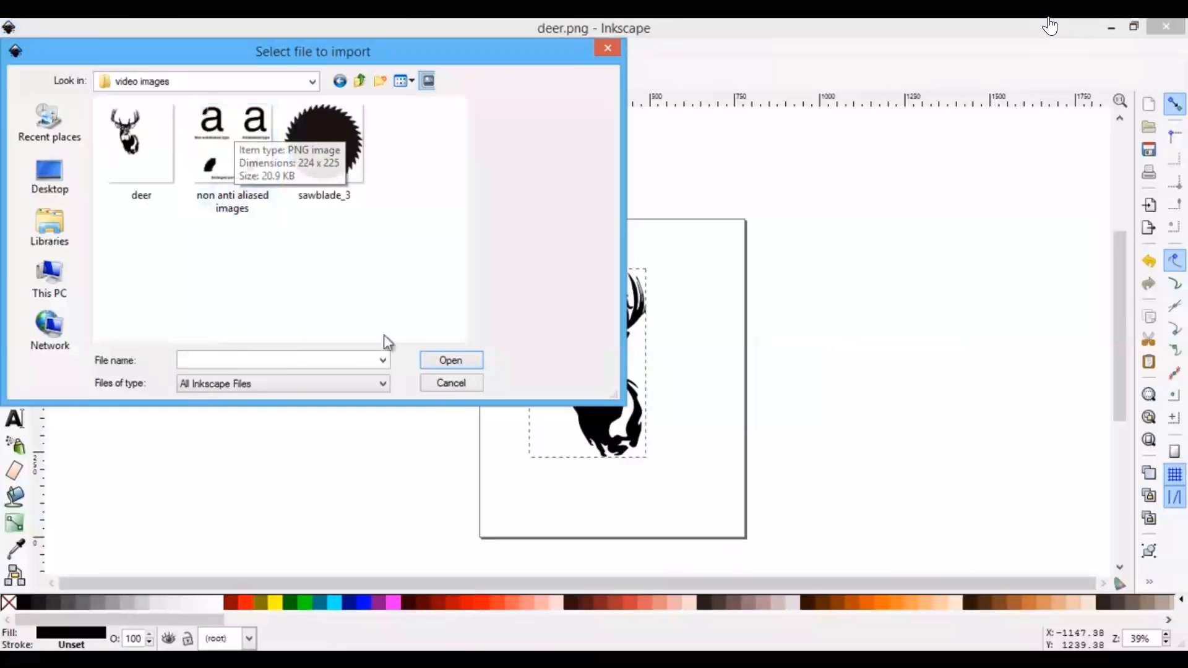
{"action": "left_click", "coordinate": [448, 383]}
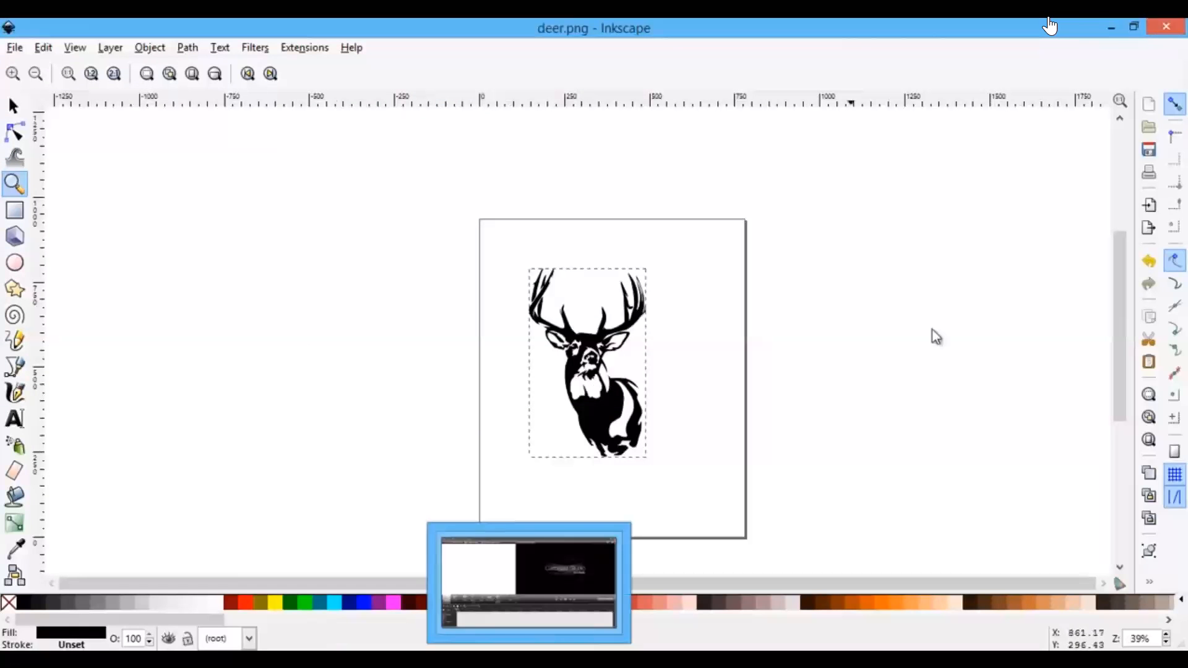
Watch the training video leave the deer drawing and open the "non anti aliased images" file from the video images folder.
{"action": "left_click", "coordinate": [1119, 29]}
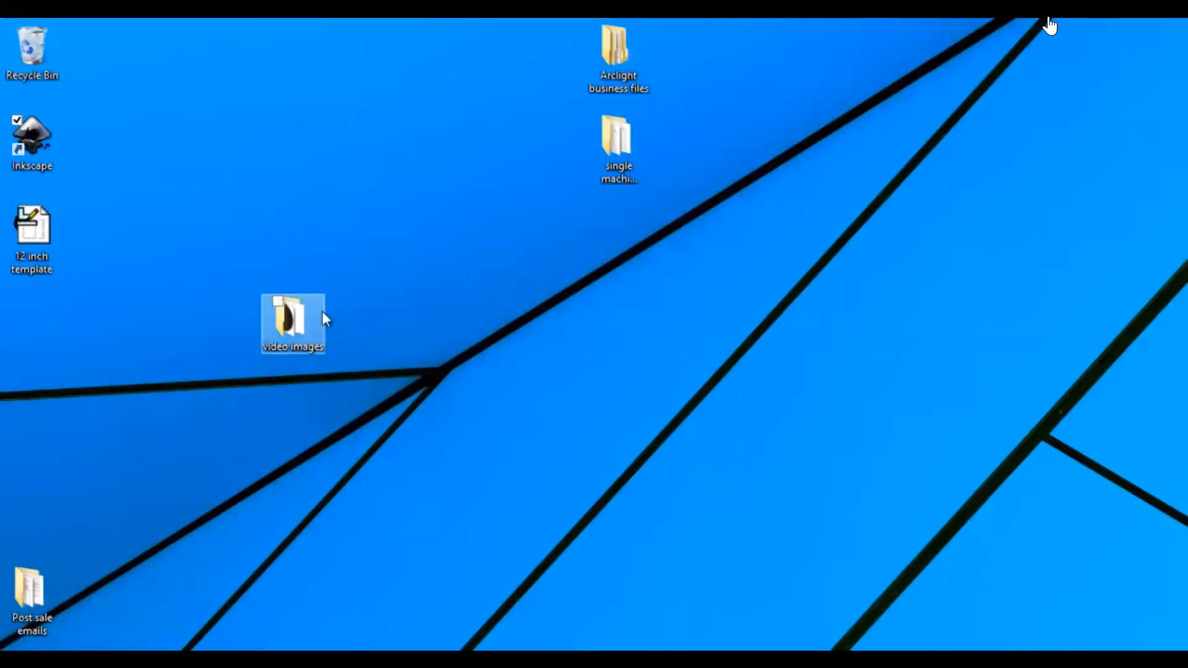
{"action": "left_click", "coordinate": [294, 321]}
{"action": "double_click", "coordinate": [294, 323]}
{"action": "left_click", "coordinate": [299, 461]}
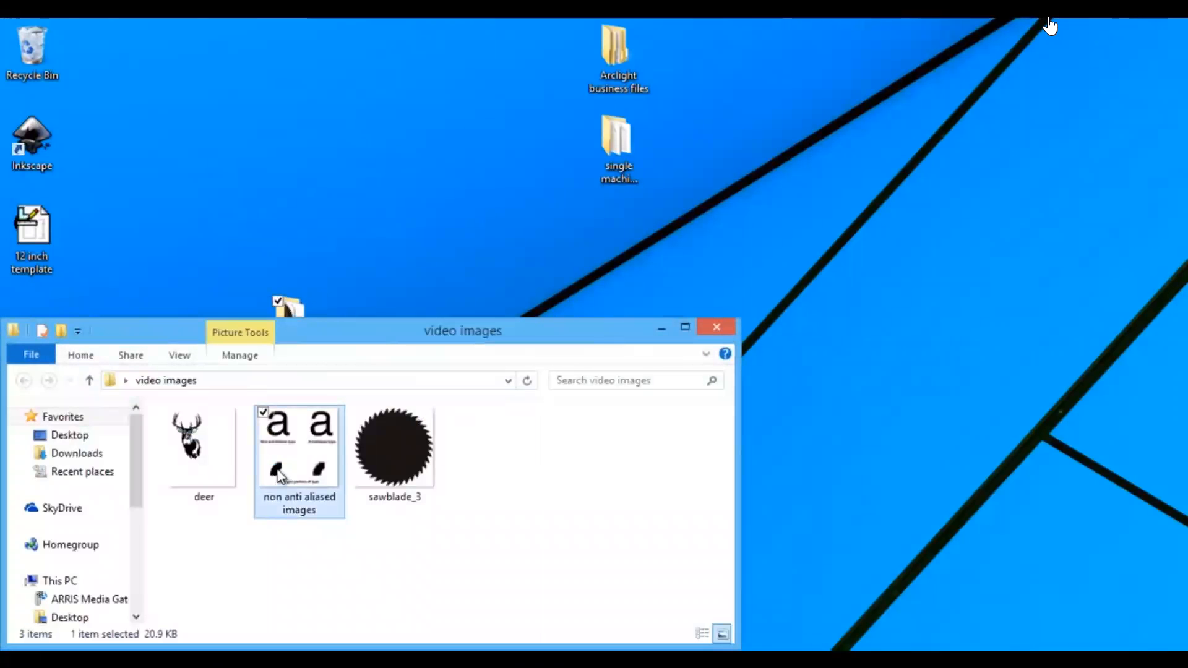
{"action": "double_click", "coordinate": [280, 476]}
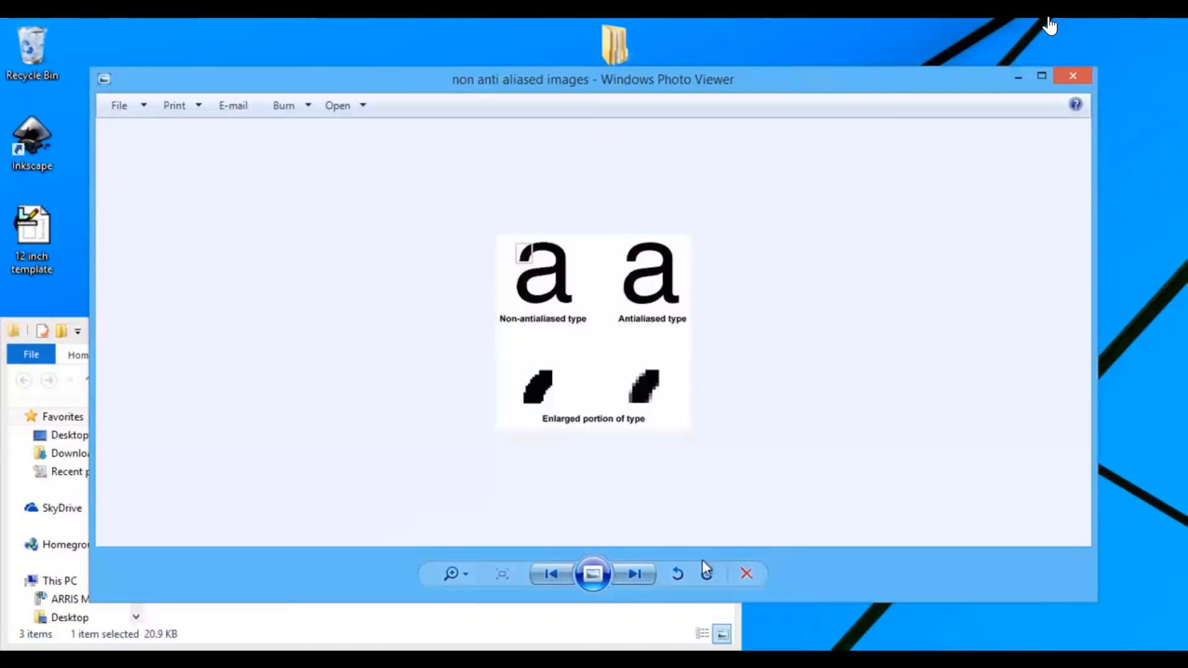
Watch the training video enlarge the antialiased and non-antialiased type comparison, and pause the playback at 6:30.
{"action": "left_click", "coordinate": [454, 574]}
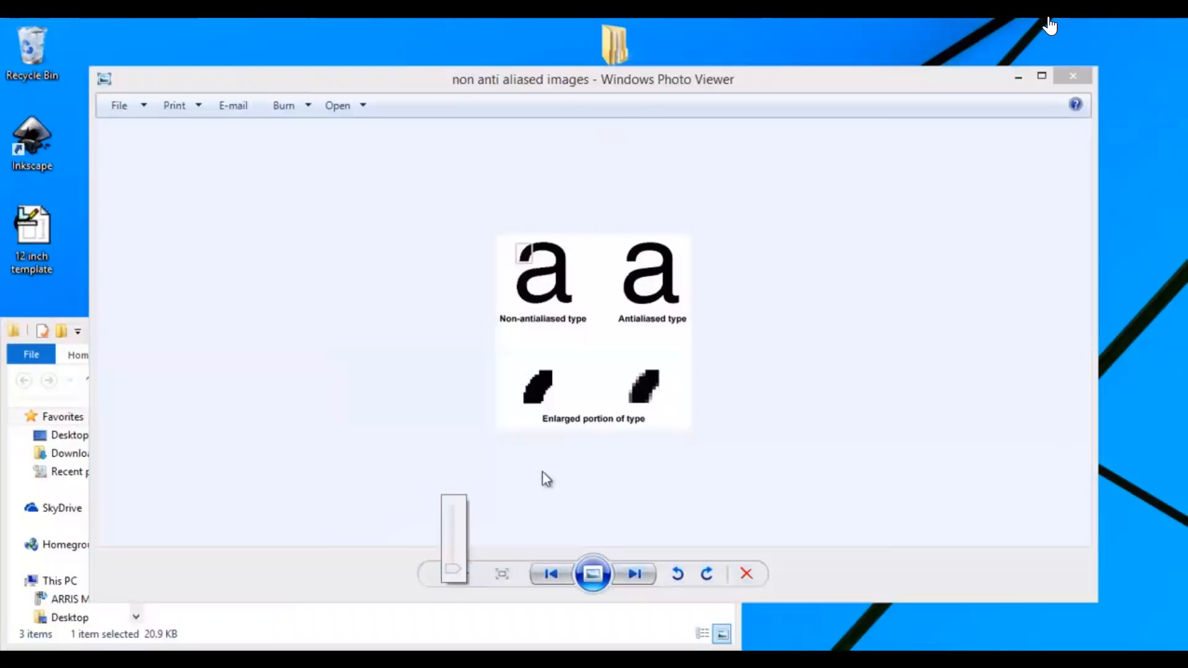
{"action": "left_click_drag", "start_coordinate": [452, 573], "coordinate": [456, 545]}
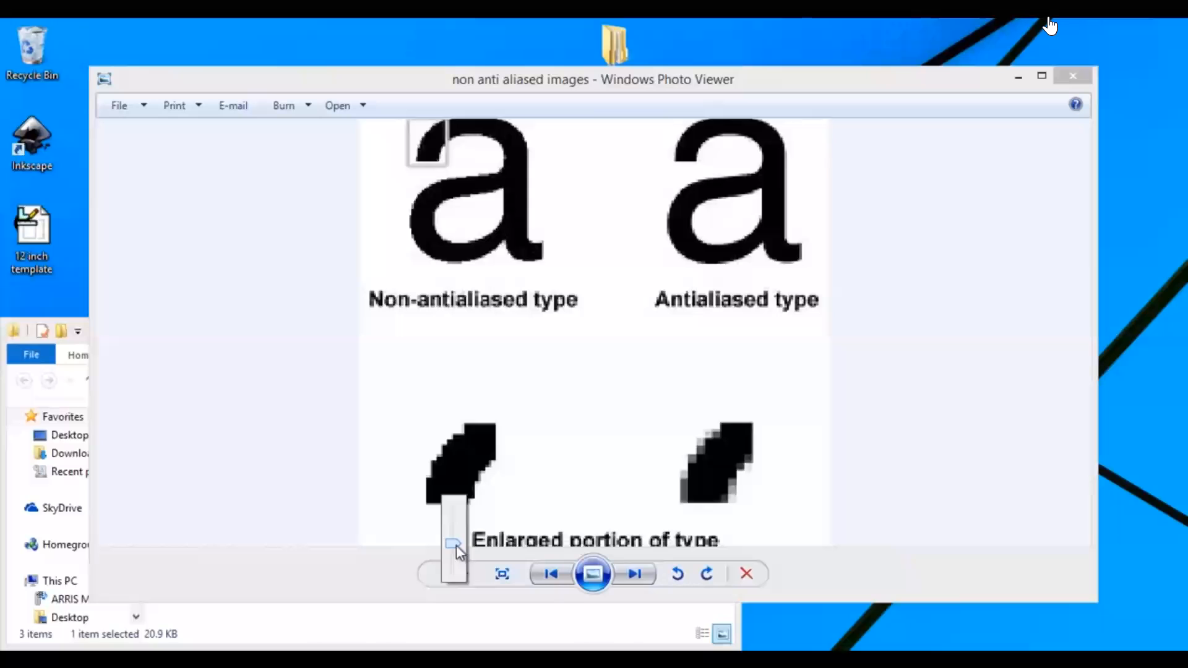
{"action": "left_click_drag", "start_coordinate": [455, 545], "coordinate": [456, 548]}
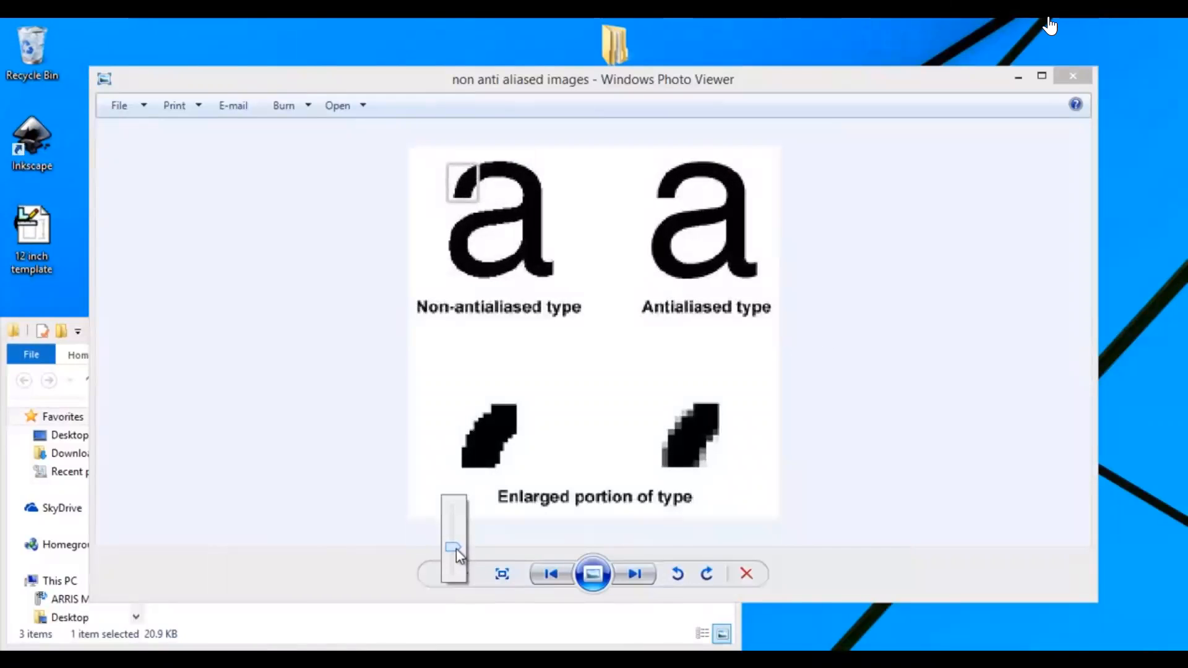
{"action": "left_click", "coordinate": [508, 539]}
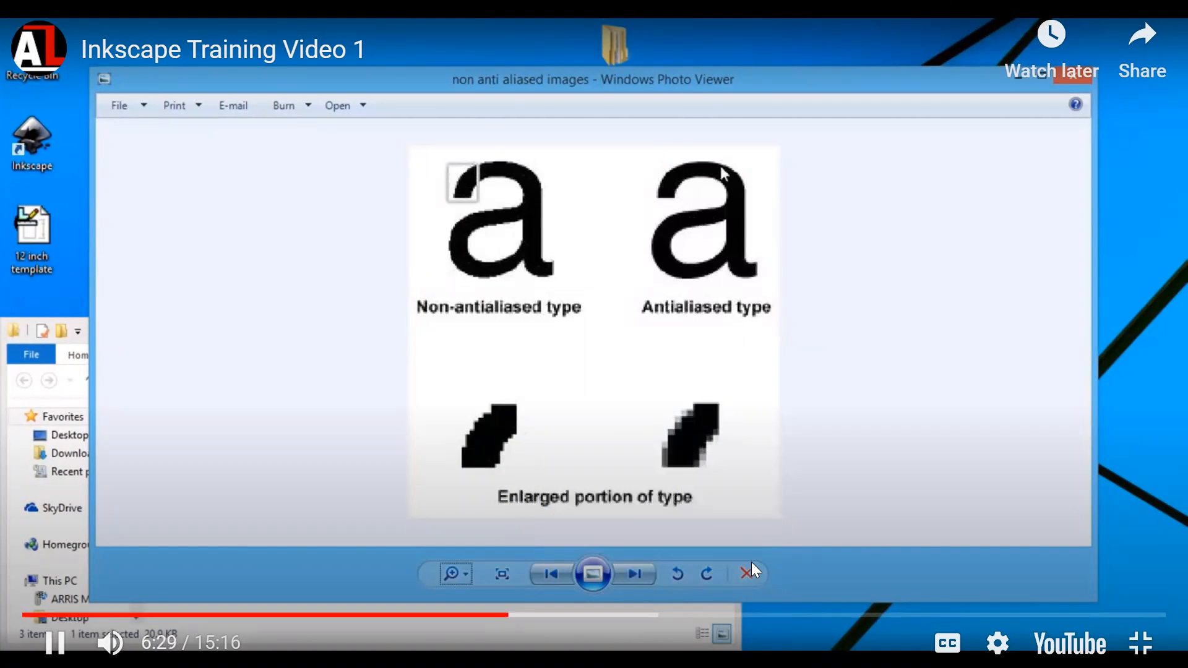
{"action": "left_click", "coordinate": [619, 558]}
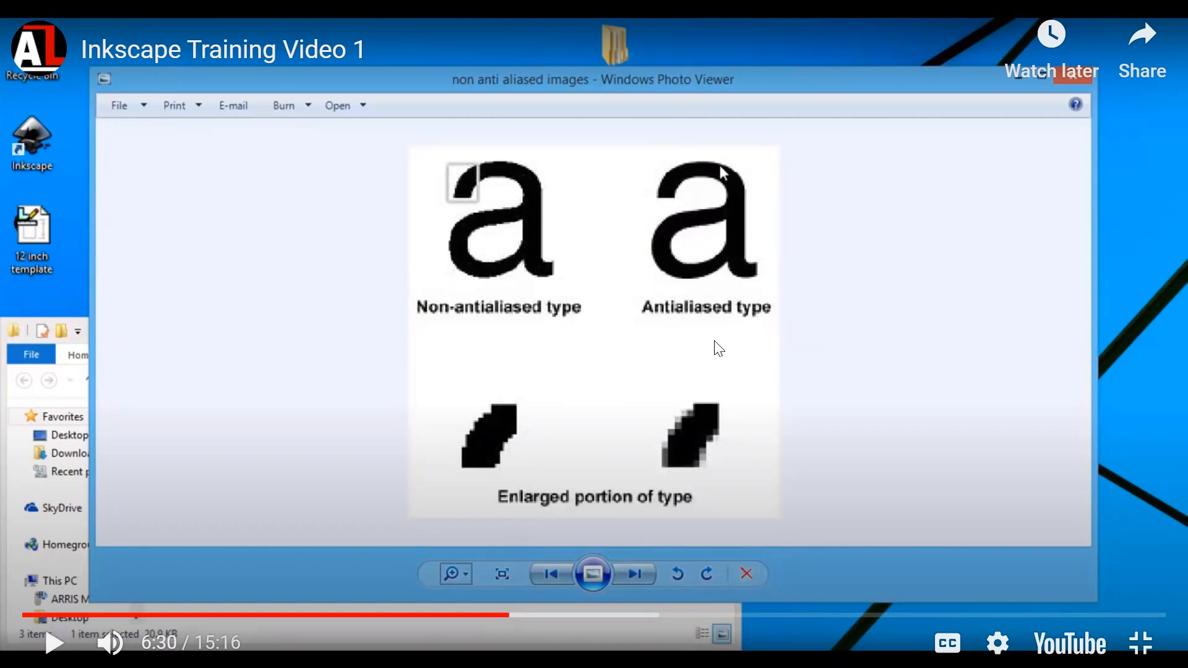
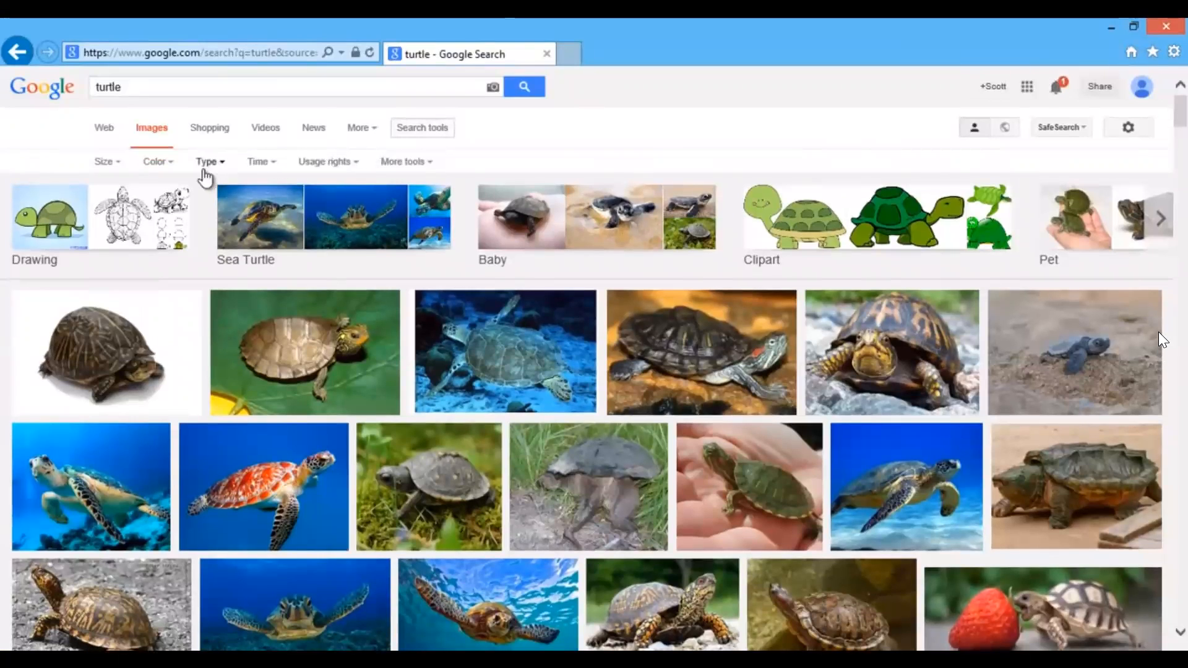
Watch the training video filter the turtle image search to clip art, pausing at 8:56, and skip ahead past the turtle results.
{"action": "left_click", "coordinate": [210, 162]}
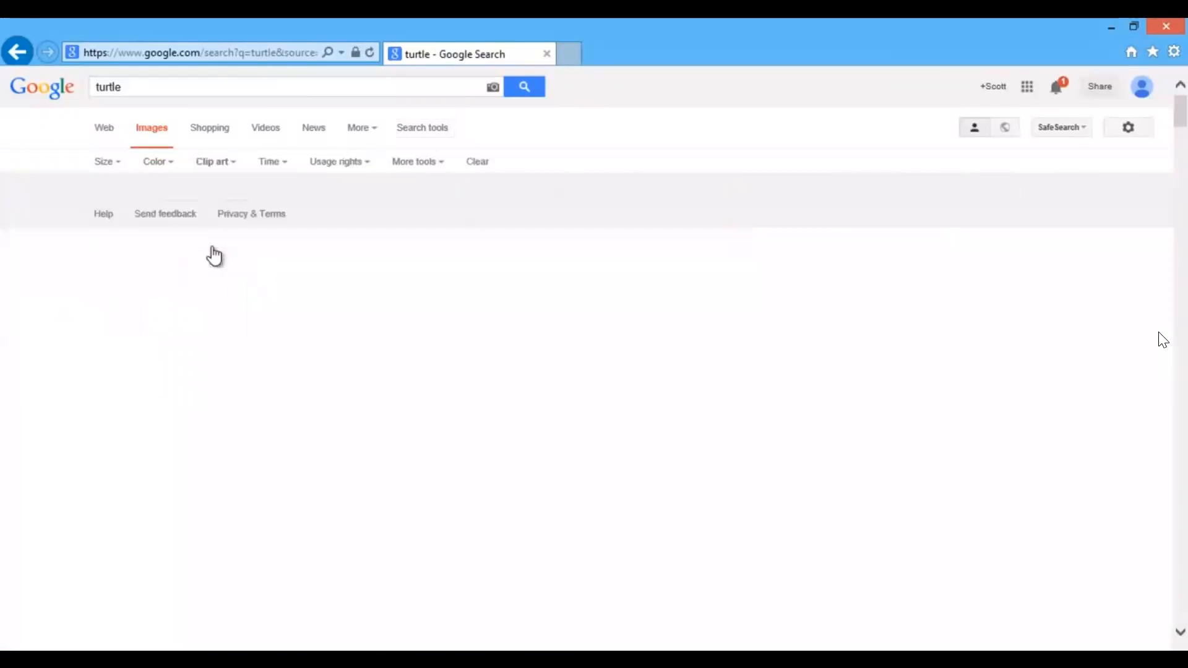
{"action": "left_click", "coordinate": [1159, 333]}
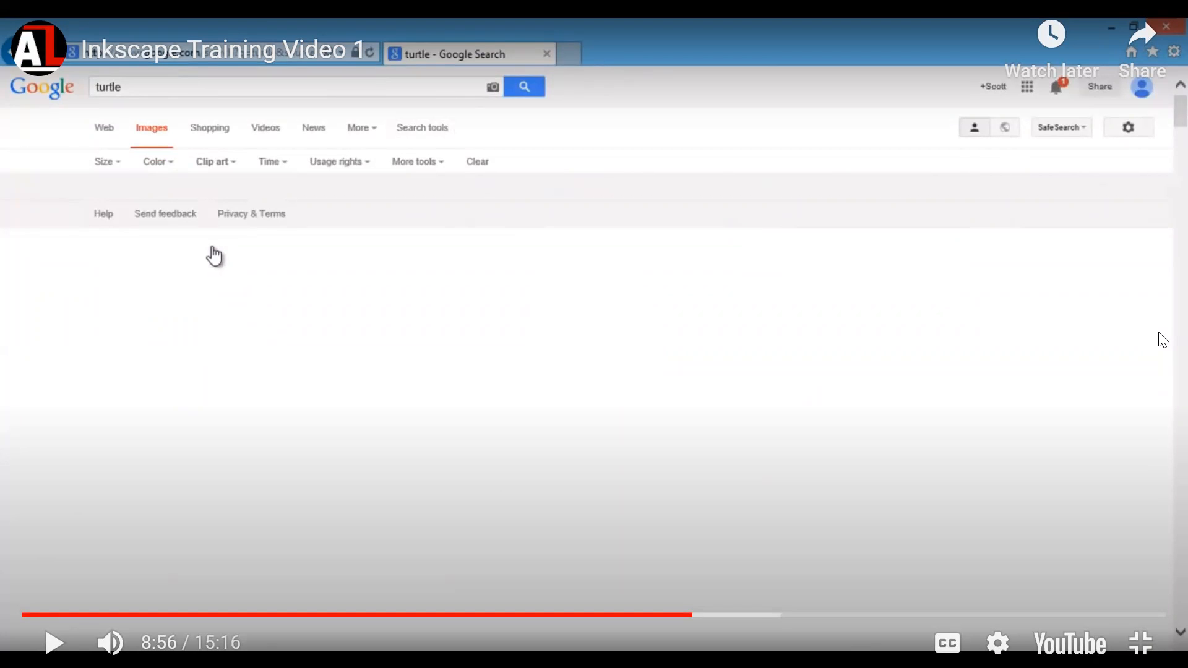
{"action": "key", "text": "space"}
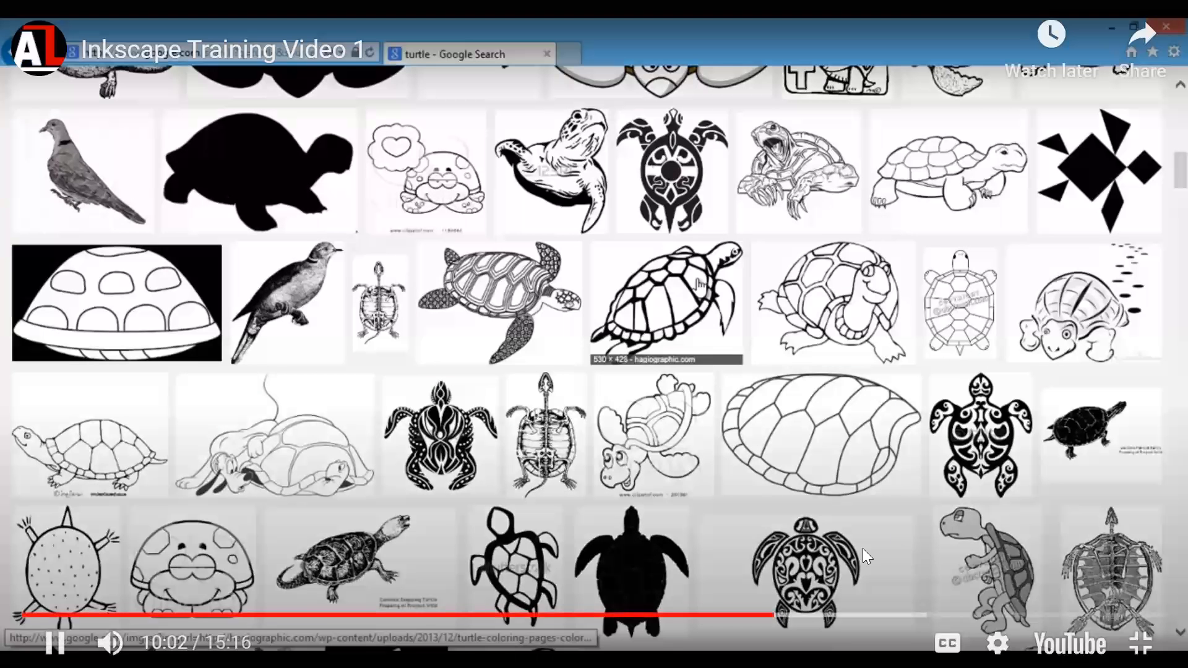
{"action": "left_click", "coordinate": [827, 616]}
{"action": "left_click", "coordinate": [815, 616]}
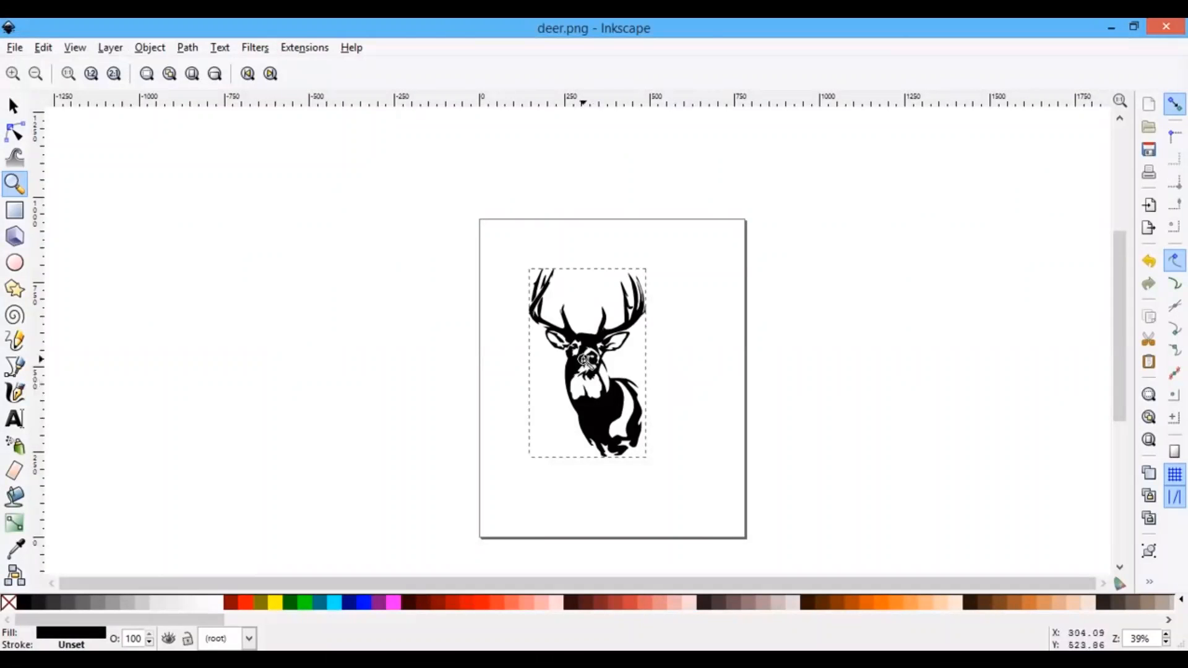
Watch the training video set the deer's width to 15 in with proportions locked and show the whole enlarged deer.
{"action": "mouse_move", "coordinate": [1159, 106]}
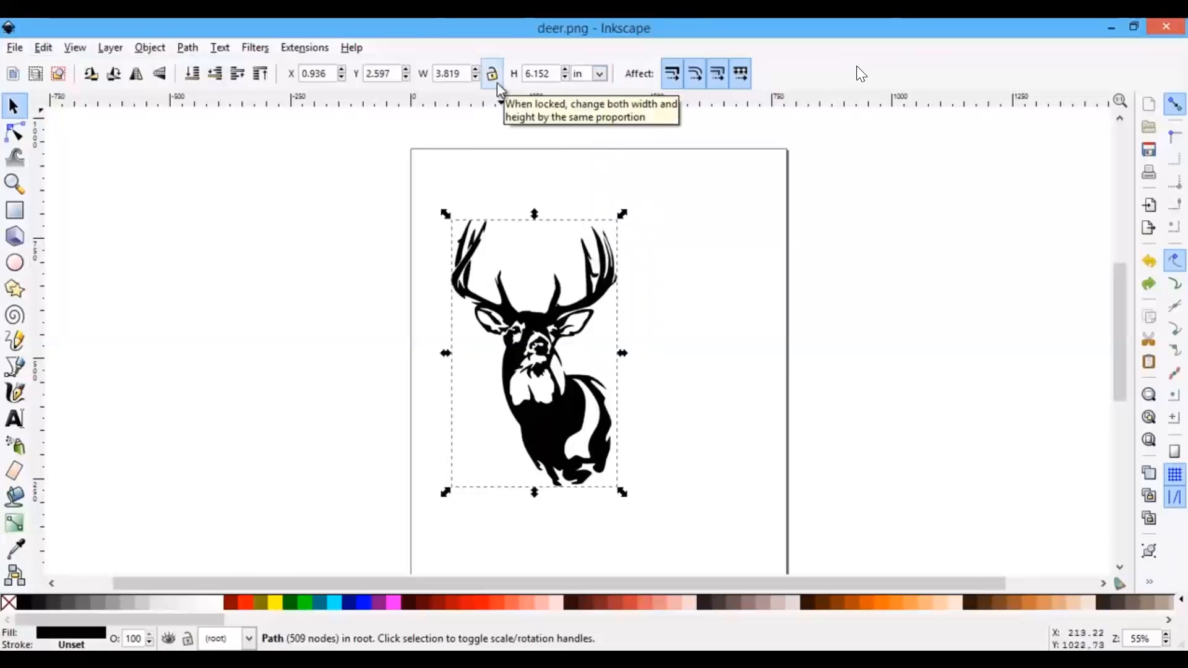
{"action": "double_click", "coordinate": [457, 82]}
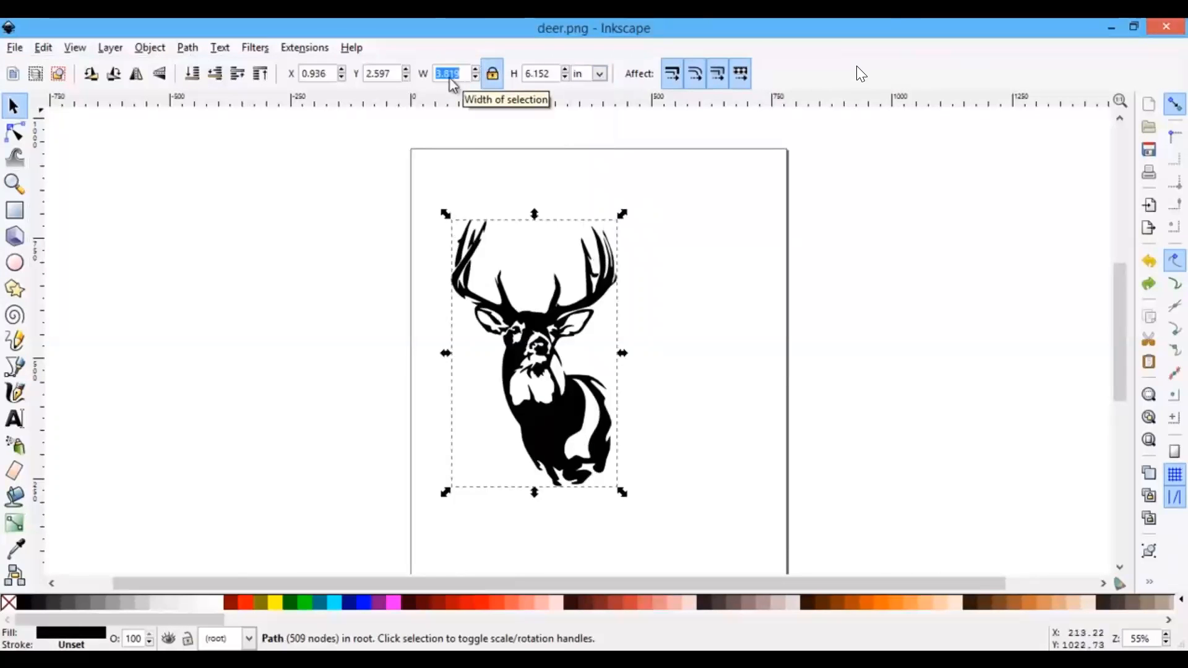
{"action": "type", "text": "1"}
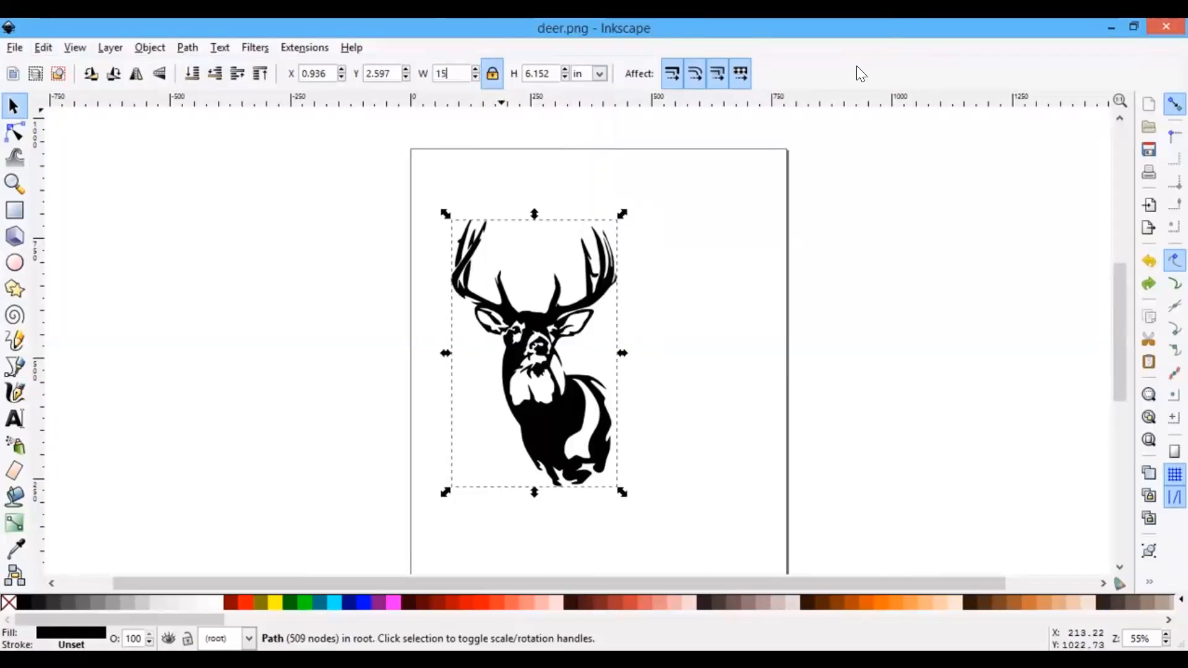
{"action": "type", "text": "5"}
{"action": "key", "text": "Return"}
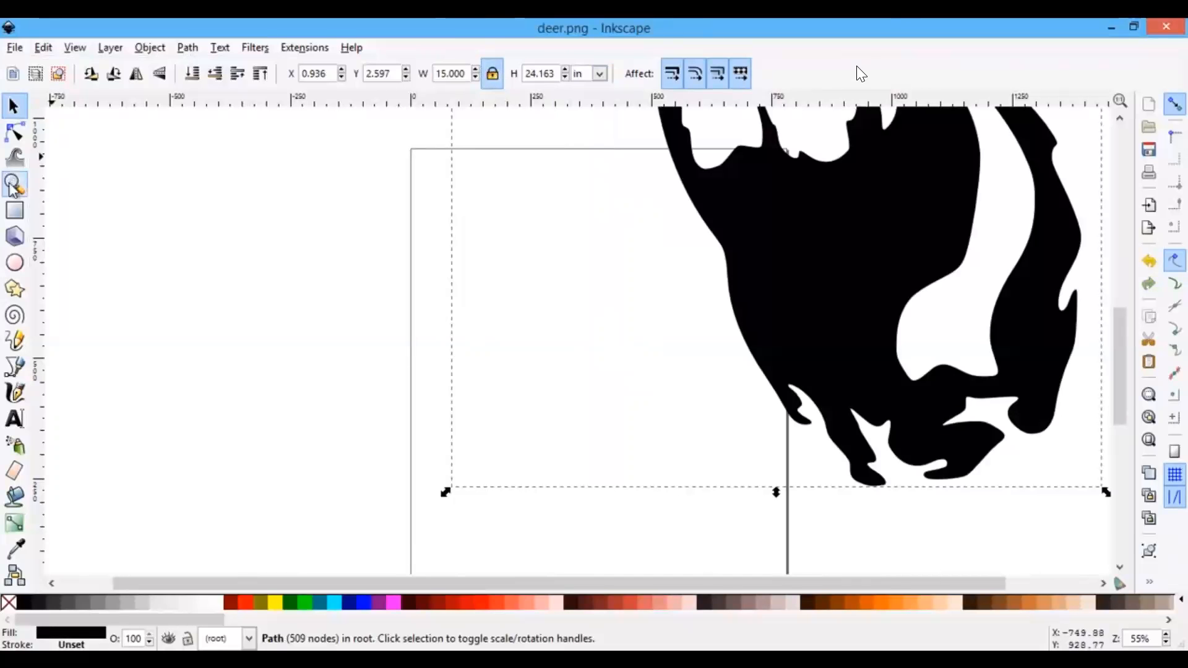
{"action": "left_click", "coordinate": [15, 183]}
{"action": "left_click", "coordinate": [36, 78]}
{"action": "left_click", "coordinate": [36, 78]}
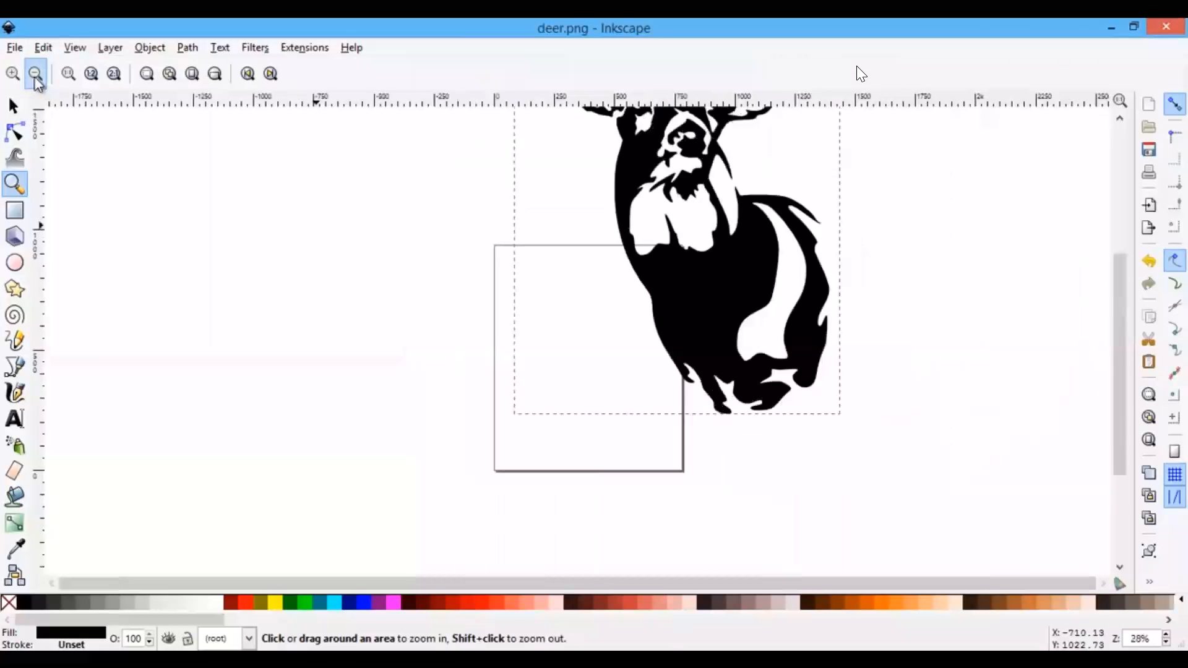
{"action": "left_click", "coordinate": [35, 79]}
{"action": "left_click", "coordinate": [35, 79]}
{"action": "left_click", "coordinate": [36, 79]}
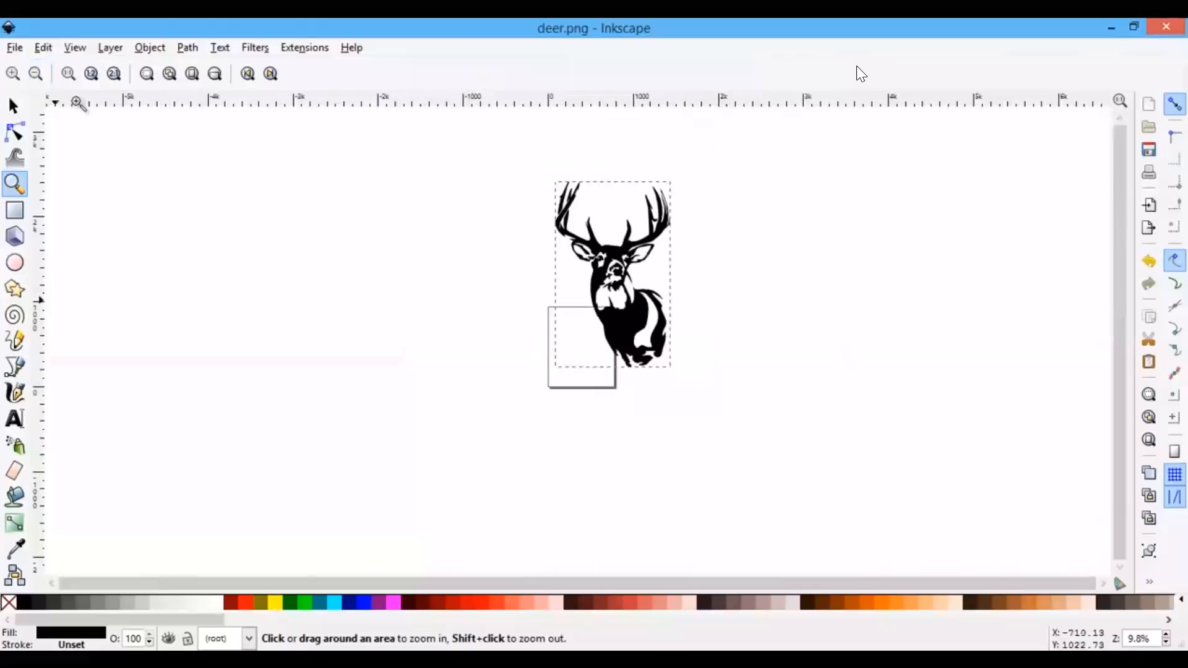
{"action": "scroll", "coordinate": [798, 254], "scroll_direction": "up", "scroll_amount": 3}
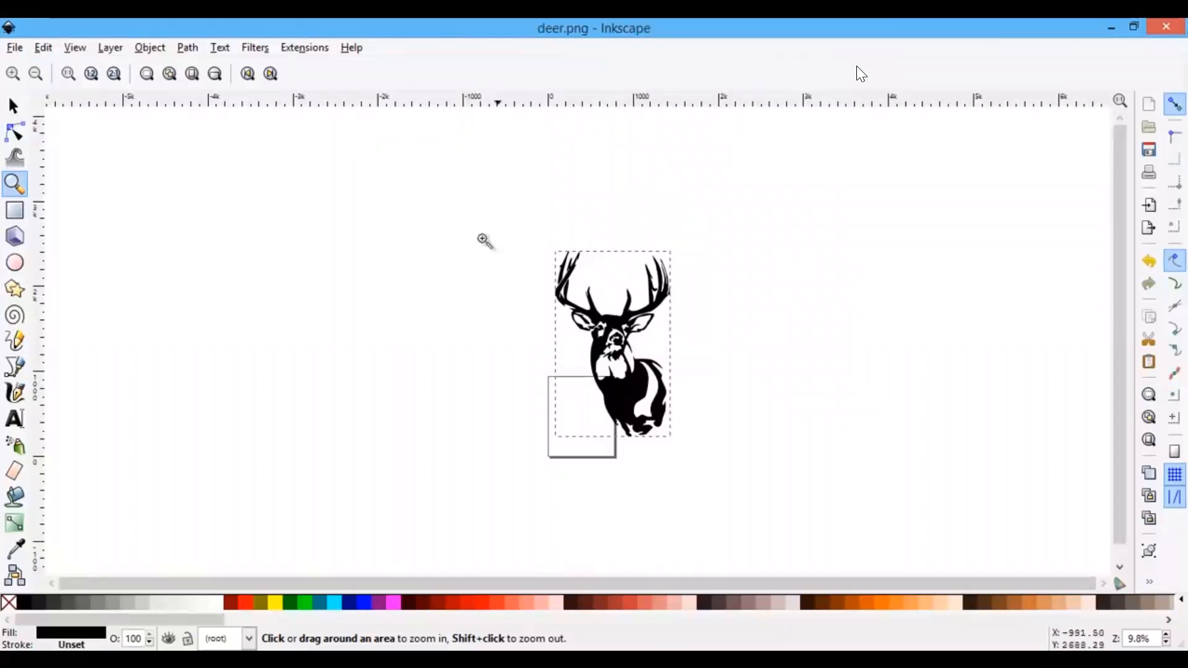
Watch the training video start saving the deer drawing under a chosen file type, pausing at 13:06 before resuming.
{"action": "left_click", "coordinate": [14, 48]}
{"action": "left_click", "coordinate": [66, 162]}
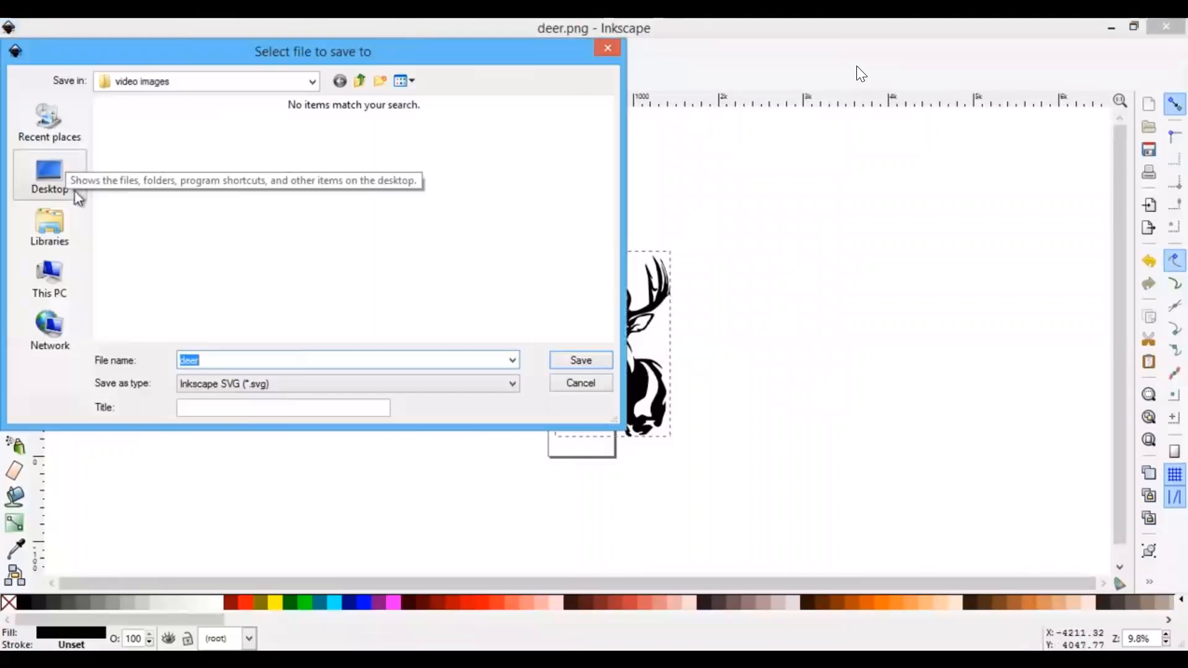
{"action": "left_click", "coordinate": [857, 66]}
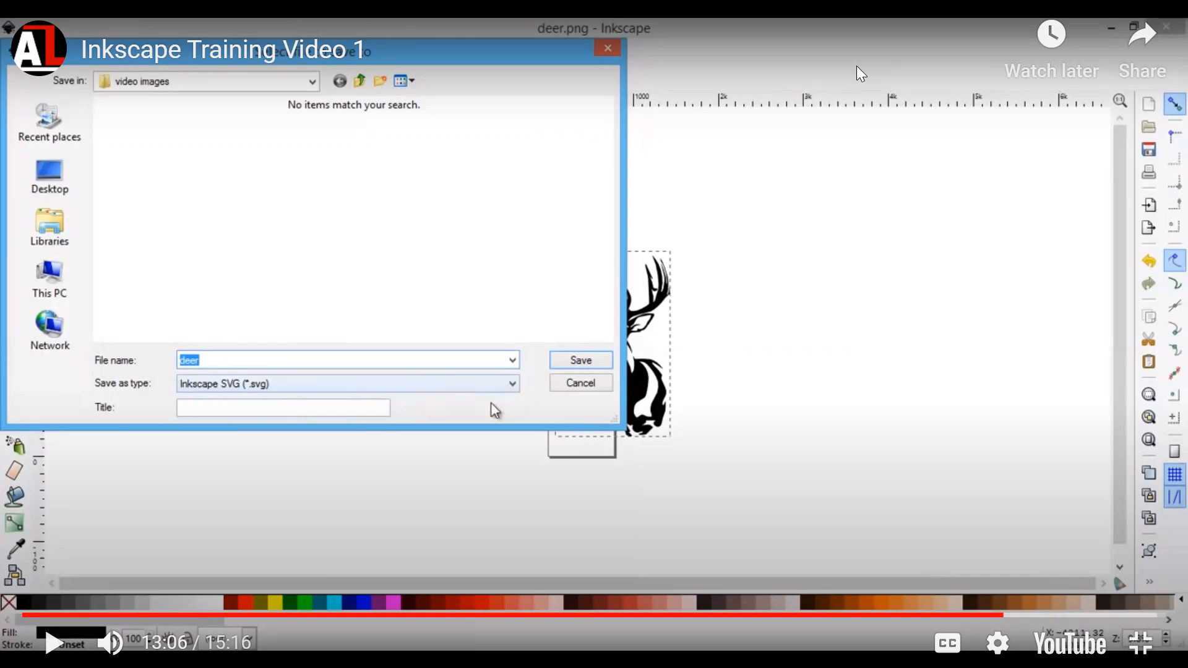
{"action": "key", "text": "space"}
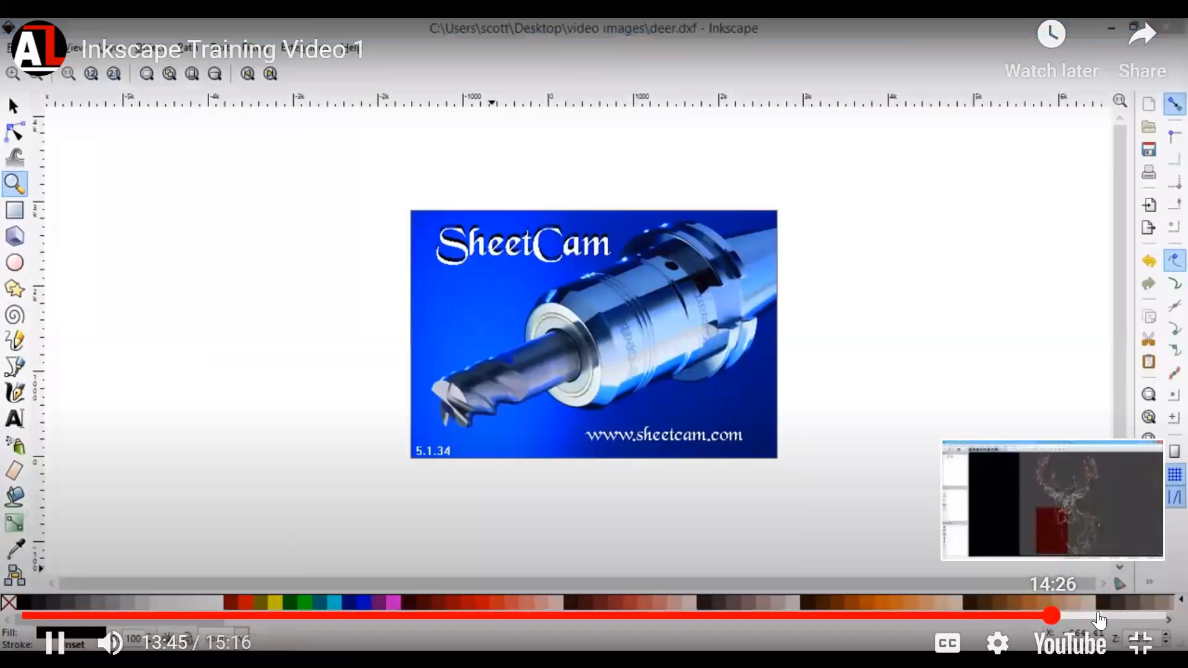
Skip through the training video's SheetCam section to the end at 15:16 and leave full-screen playback.
{"action": "left_click", "coordinate": [1100, 616]}
{"action": "left_click", "coordinate": [1113, 616]}
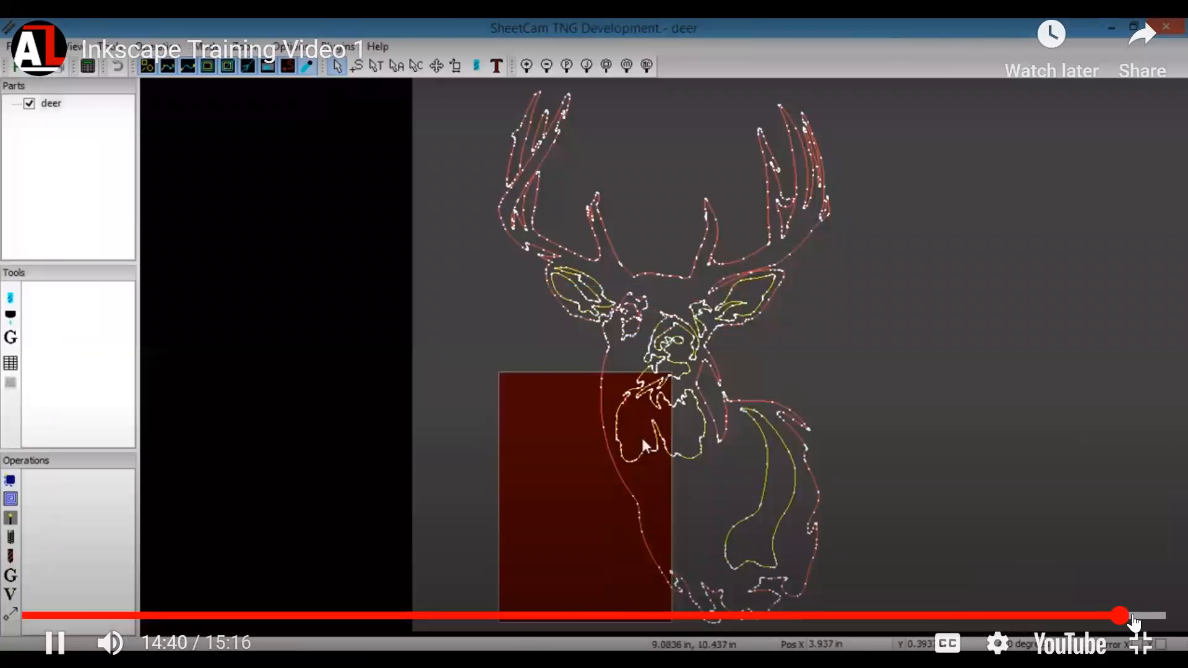
{"action": "left_click", "coordinate": [1135, 616]}
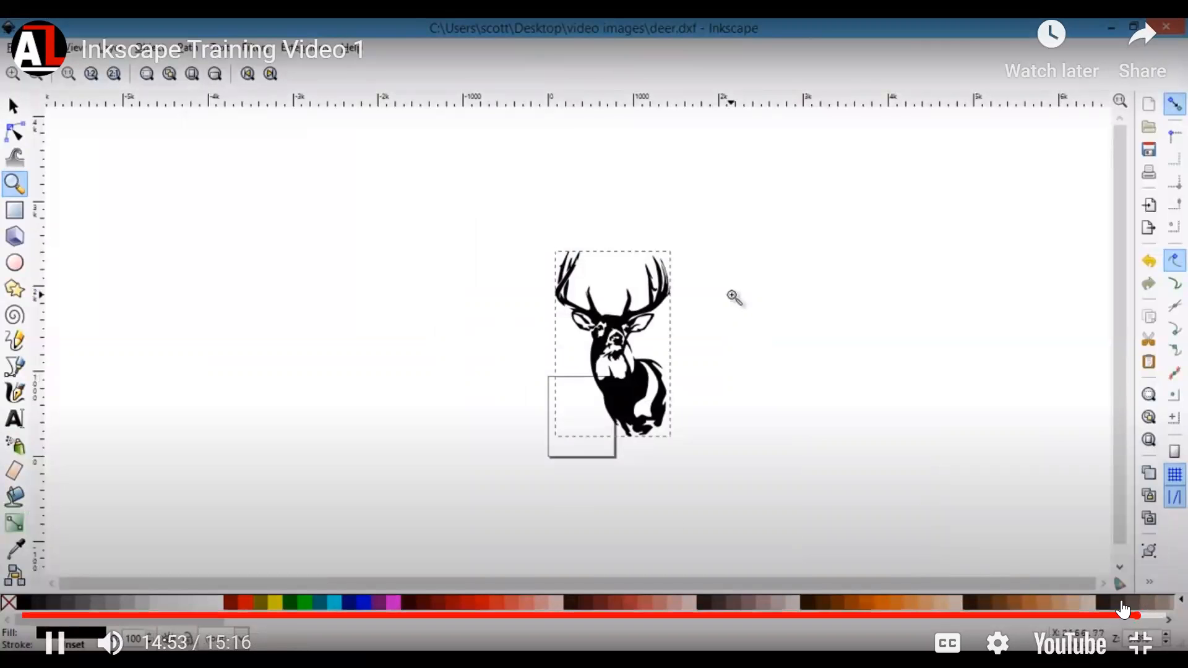
{"action": "left_click", "coordinate": [1163, 617]}
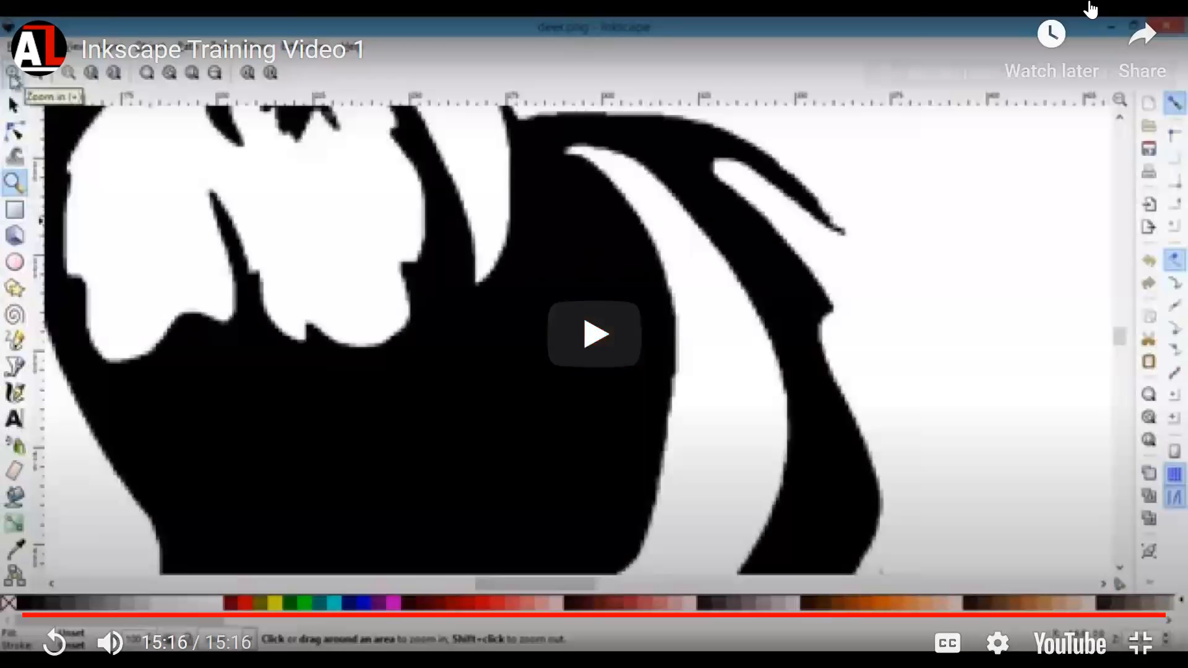
{"action": "key", "text": "Escape"}
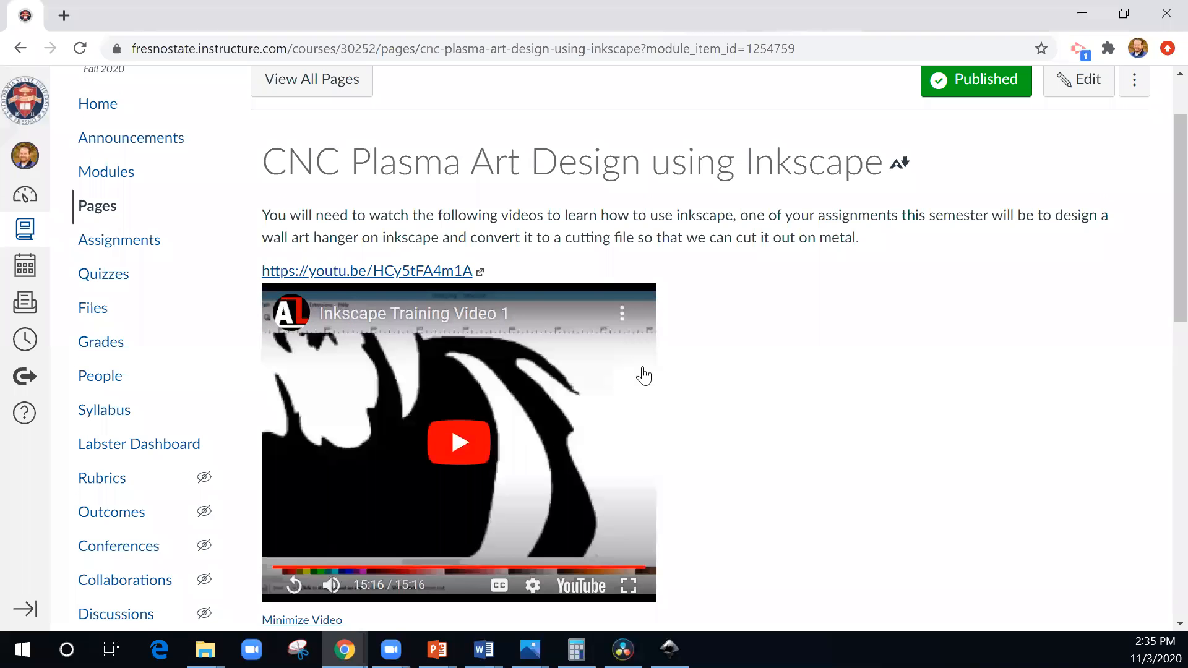
Look over the remaining Inkscape training videos linked on the CNC Plasma Art Design course page.
{"action": "scroll", "coordinate": [641, 372], "scroll_direction": "down", "scroll_amount": 3}
{"action": "scroll", "coordinate": [642, 370], "scroll_direction": "down", "scroll_amount": 3}
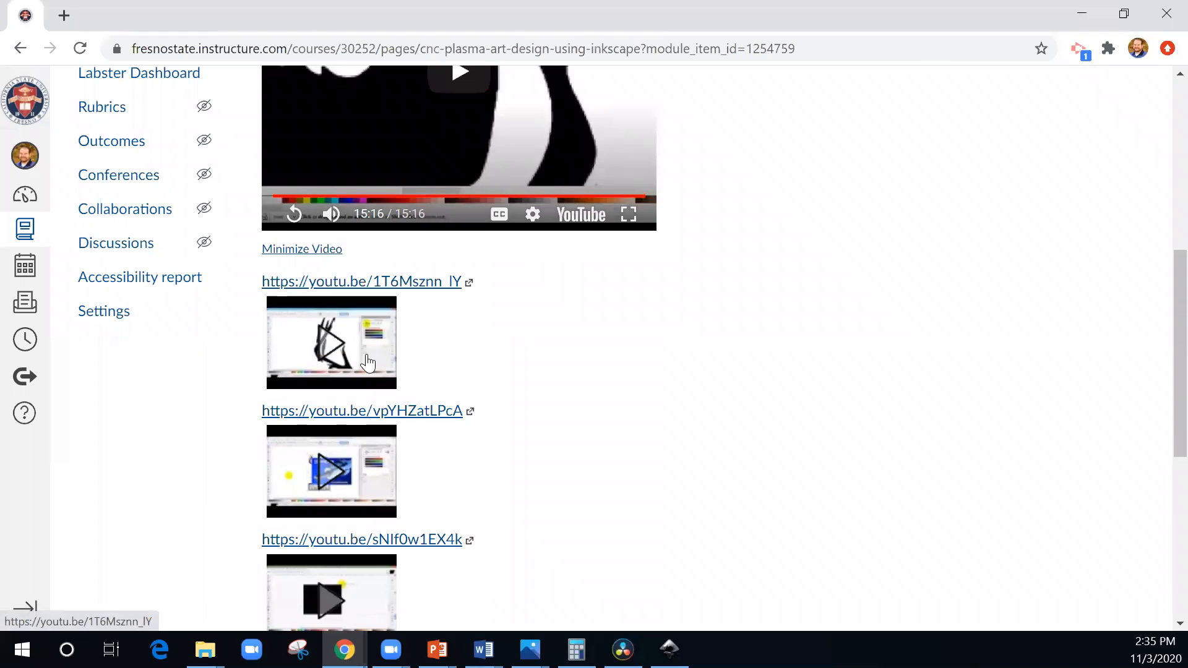
{"action": "scroll", "coordinate": [369, 367], "scroll_direction": "down", "scroll_amount": 3}
{"action": "scroll", "coordinate": [370, 367], "scroll_direction": "down", "scroll_amount": 3}
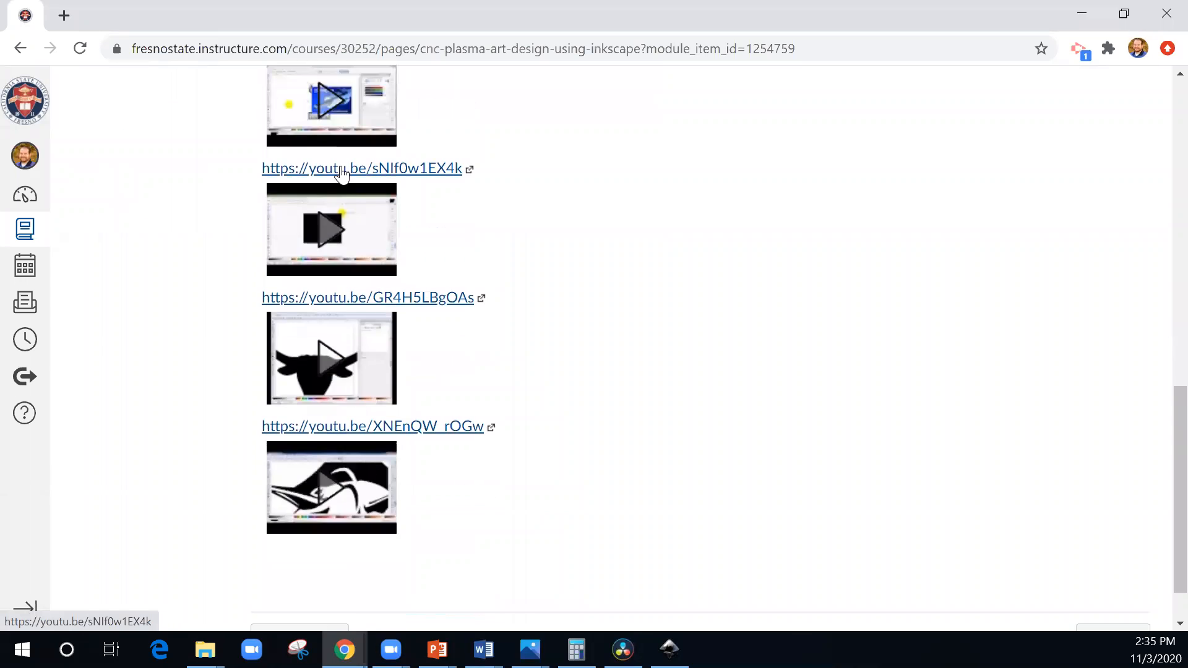
{"action": "scroll", "coordinate": [350, 273], "scroll_direction": "down", "scroll_amount": 1}
{"action": "scroll", "coordinate": [396, 403], "scroll_direction": "up", "scroll_amount": 9}
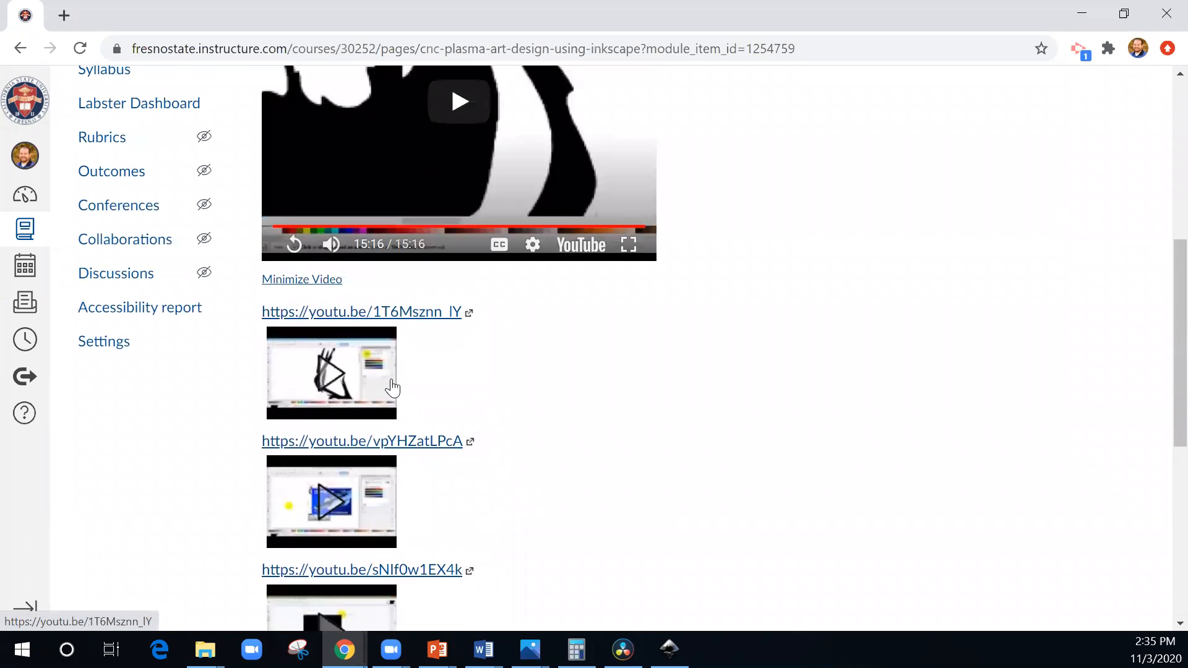
{"action": "scroll", "coordinate": [362, 302], "scroll_direction": "down", "scroll_amount": 4}
{"action": "scroll", "coordinate": [362, 304], "scroll_direction": "down", "scroll_amount": 3}
{"action": "scroll", "coordinate": [396, 291], "scroll_direction": "up", "scroll_amount": 7}
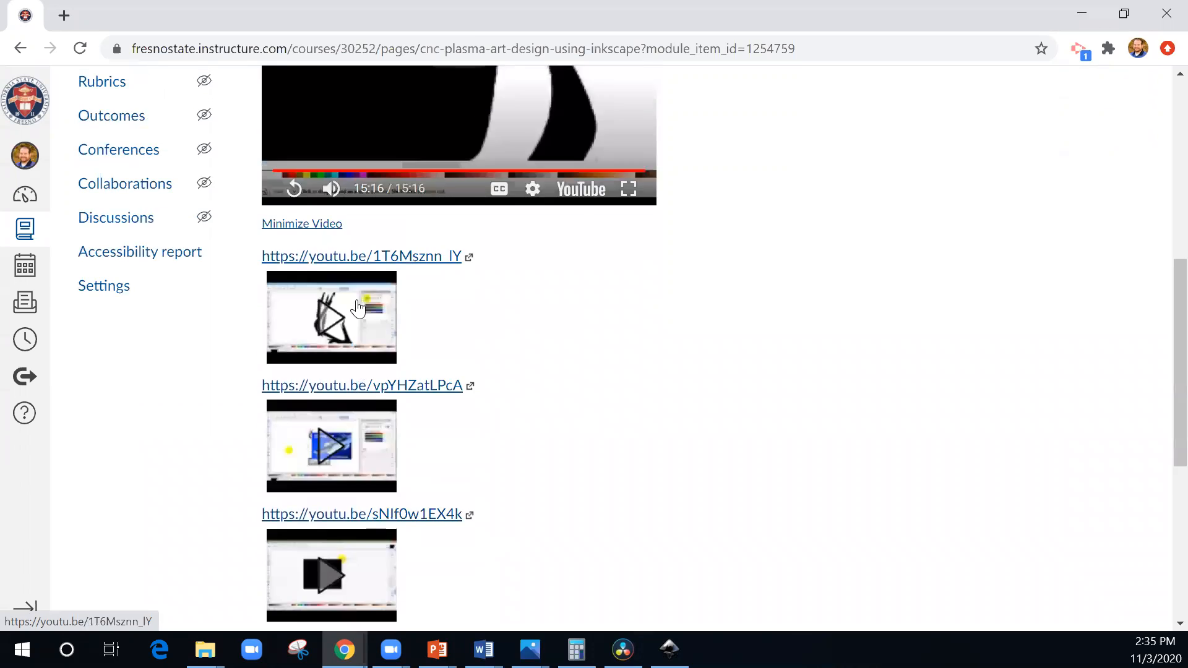
{"action": "scroll", "coordinate": [425, 279], "scroll_direction": "up", "scroll_amount": 2}
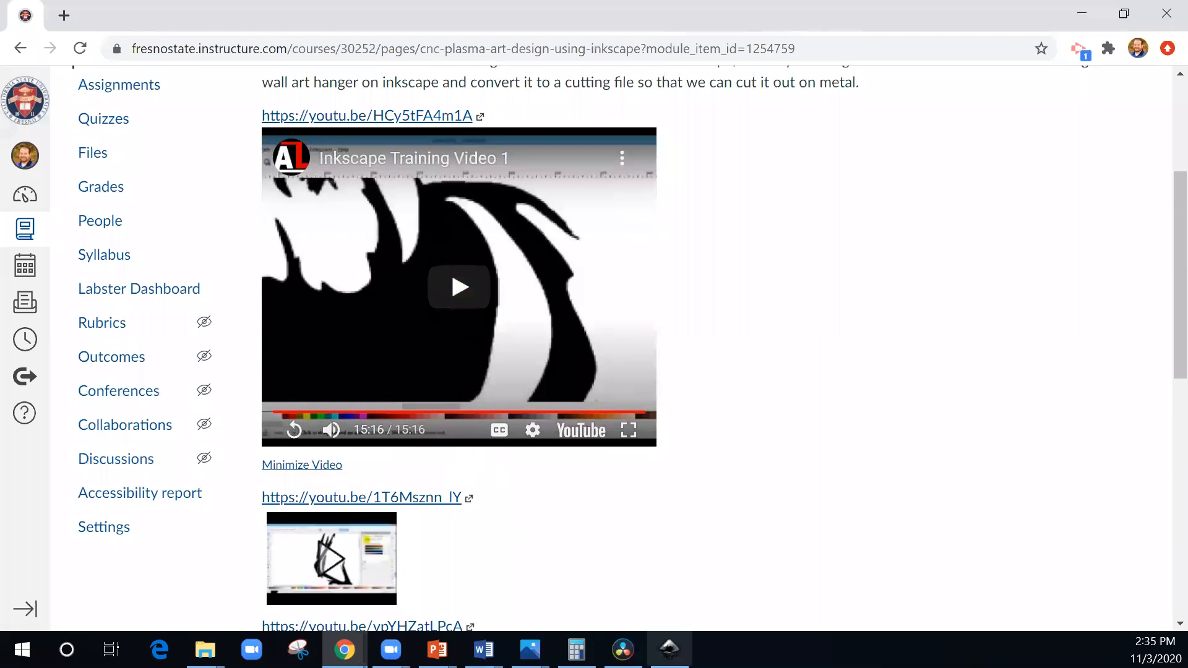
Switch to Inkscape and set the bulldog trace's brightness cutoff threshold to 0.440.
{"action": "left_click", "coordinate": [670, 650]}
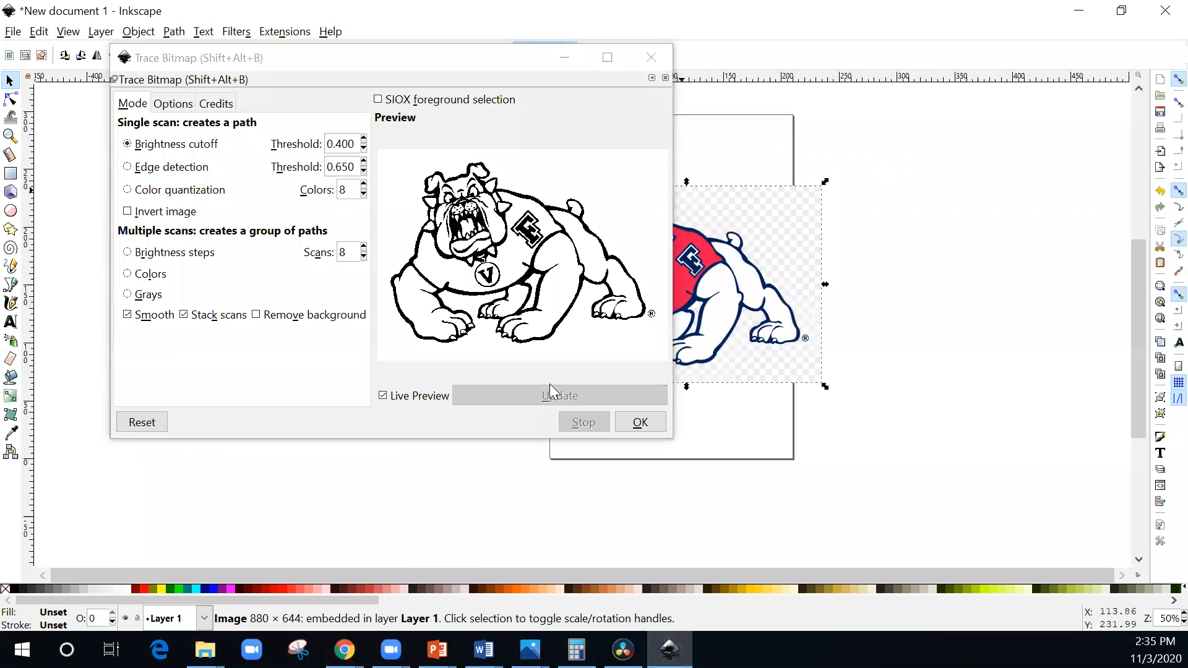
{"action": "left_click", "coordinate": [363, 141]}
{"action": "left_click", "coordinate": [363, 141]}
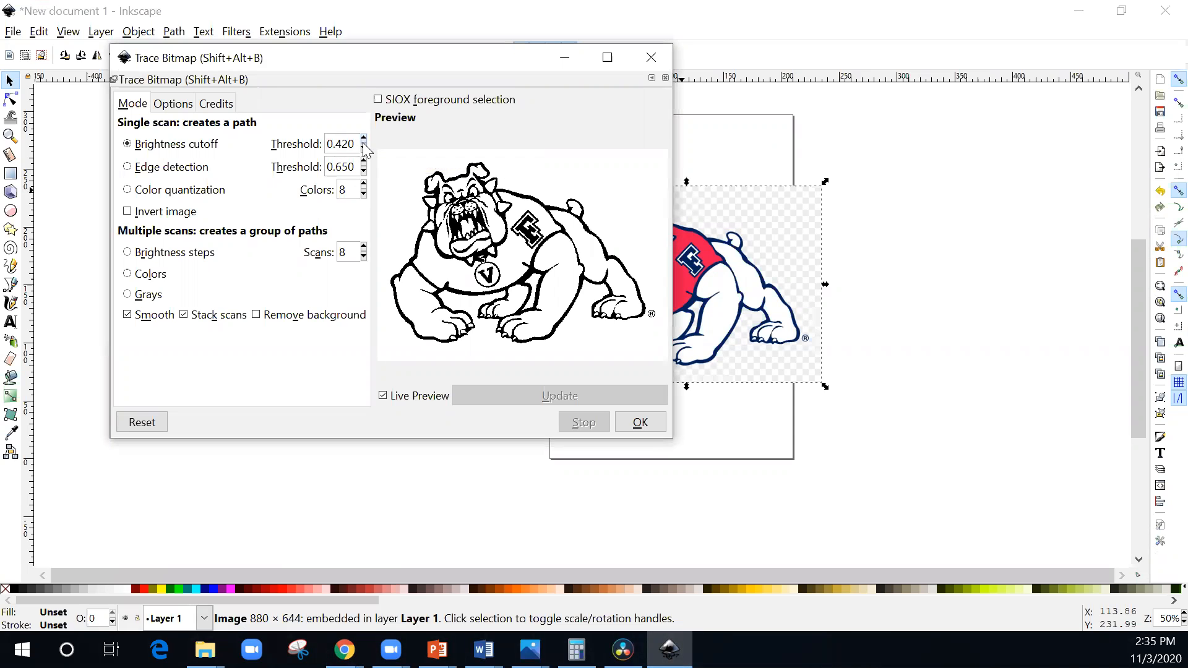
{"action": "left_click", "coordinate": [363, 141]}
{"action": "left_click", "coordinate": [363, 141]}
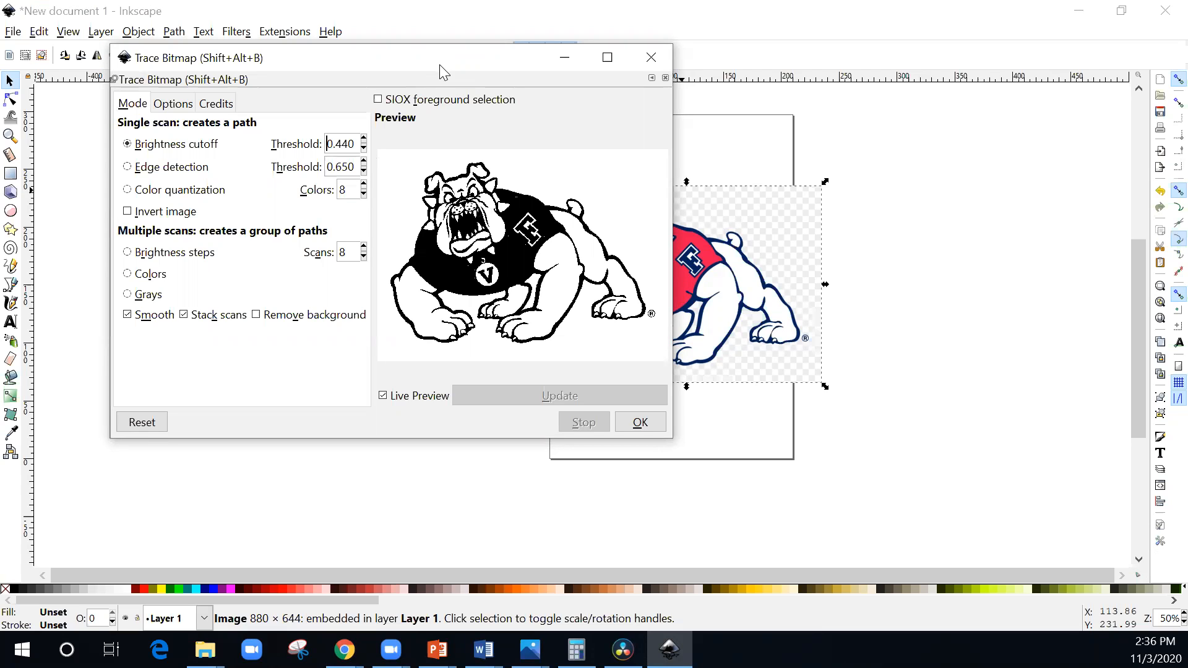
Set the brightness cutoff threshold to 0.350, trace the bulldog image and close the trace dialog.
{"action": "left_click_drag", "start_coordinate": [439, 64], "coordinate": [317, 104]}
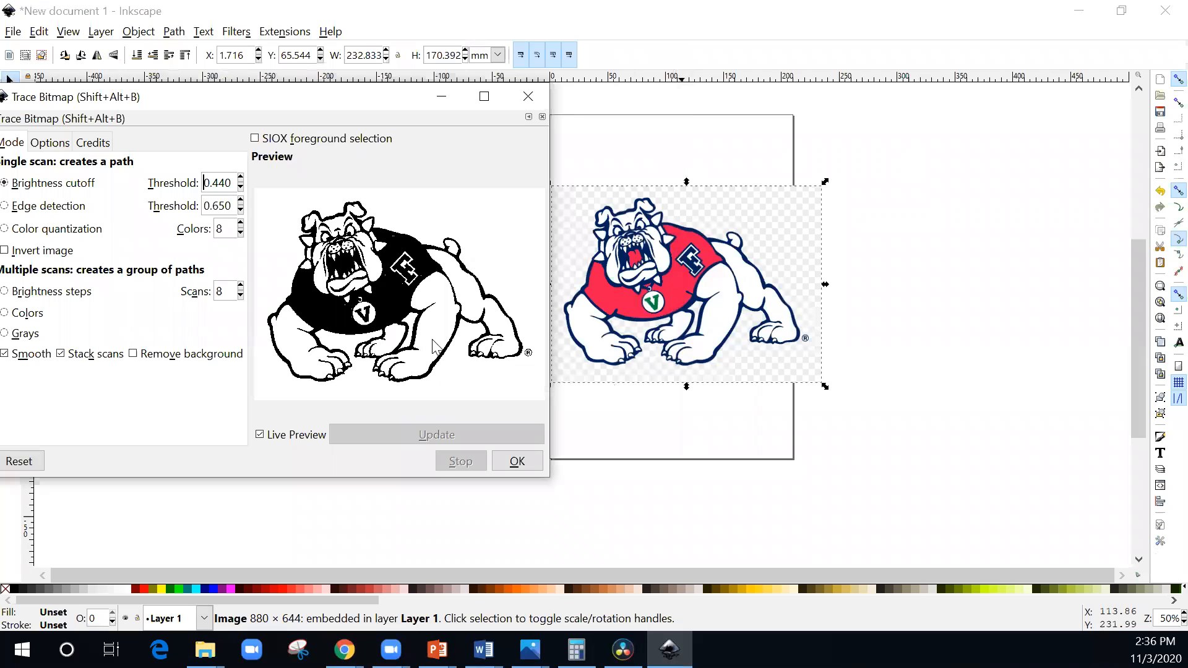
{"action": "left_click", "coordinate": [241, 188]}
{"action": "left_click", "coordinate": [240, 189]}
{"action": "left_click", "coordinate": [241, 189]}
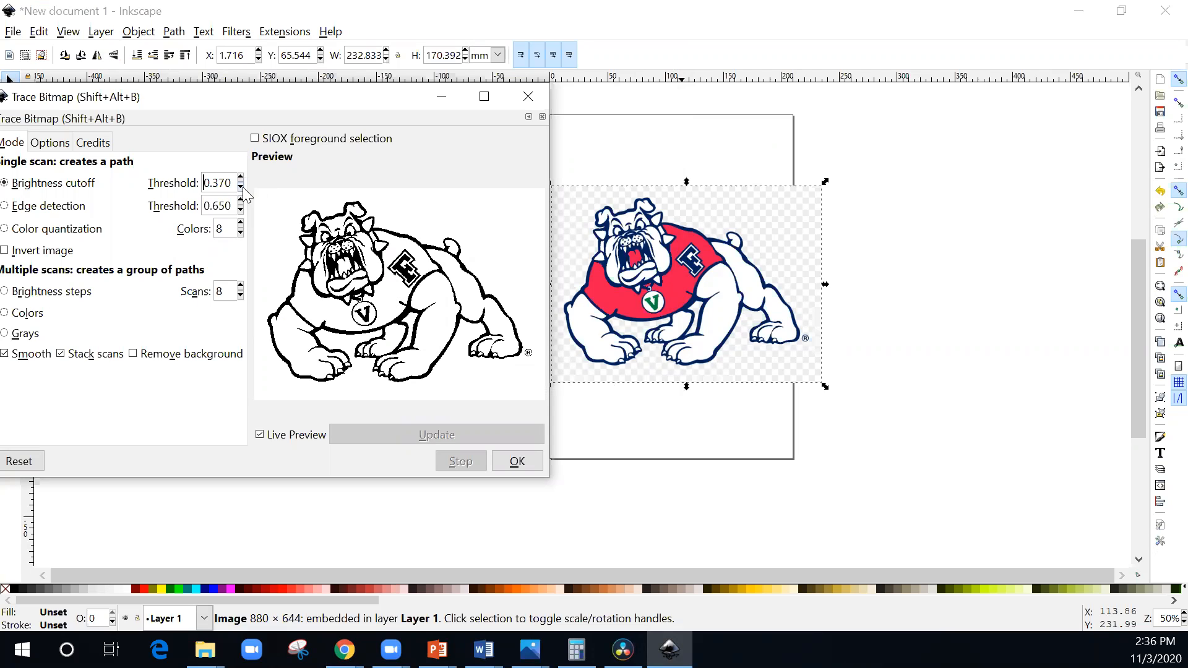
{"action": "left_click", "coordinate": [241, 188]}
{"action": "left_click", "coordinate": [517, 463]}
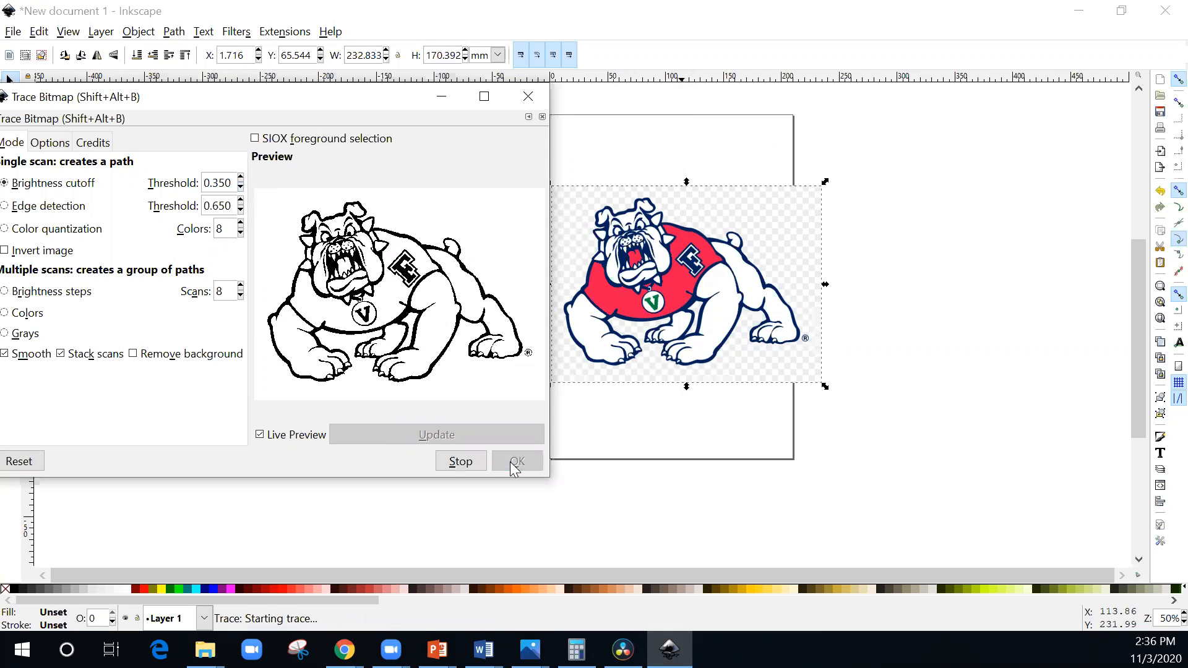
{"action": "left_click", "coordinate": [527, 98]}
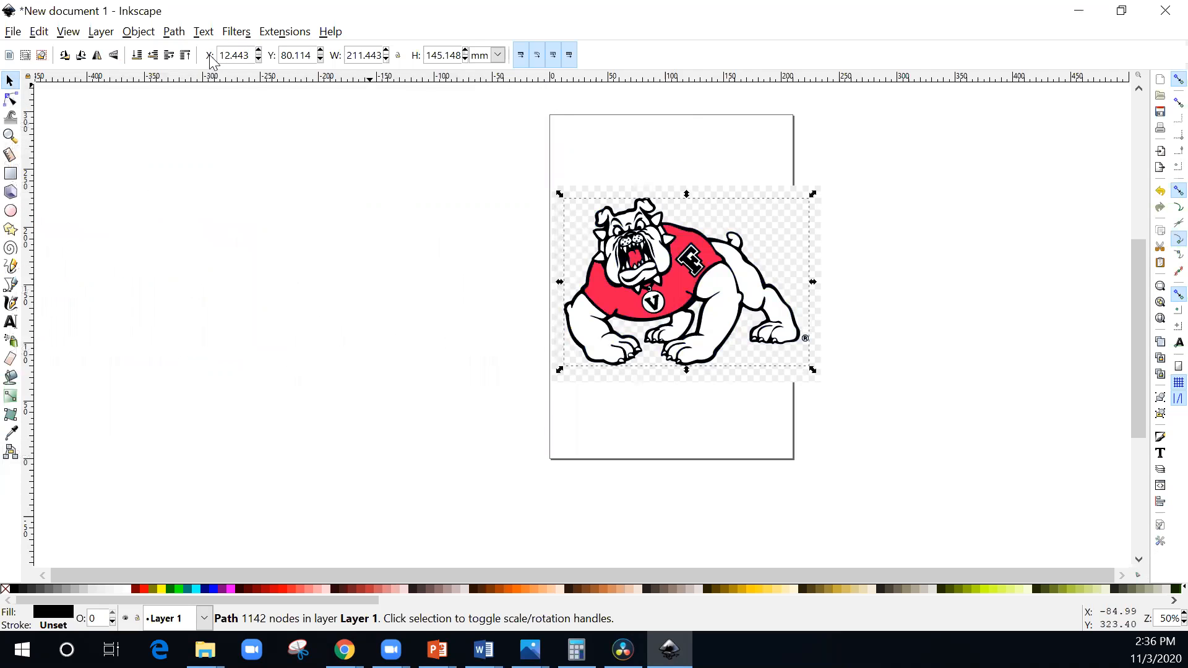
Move the traced bulldog off the page, clear of the colored original, and delete the original image.
{"action": "left_click", "coordinate": [174, 31]}
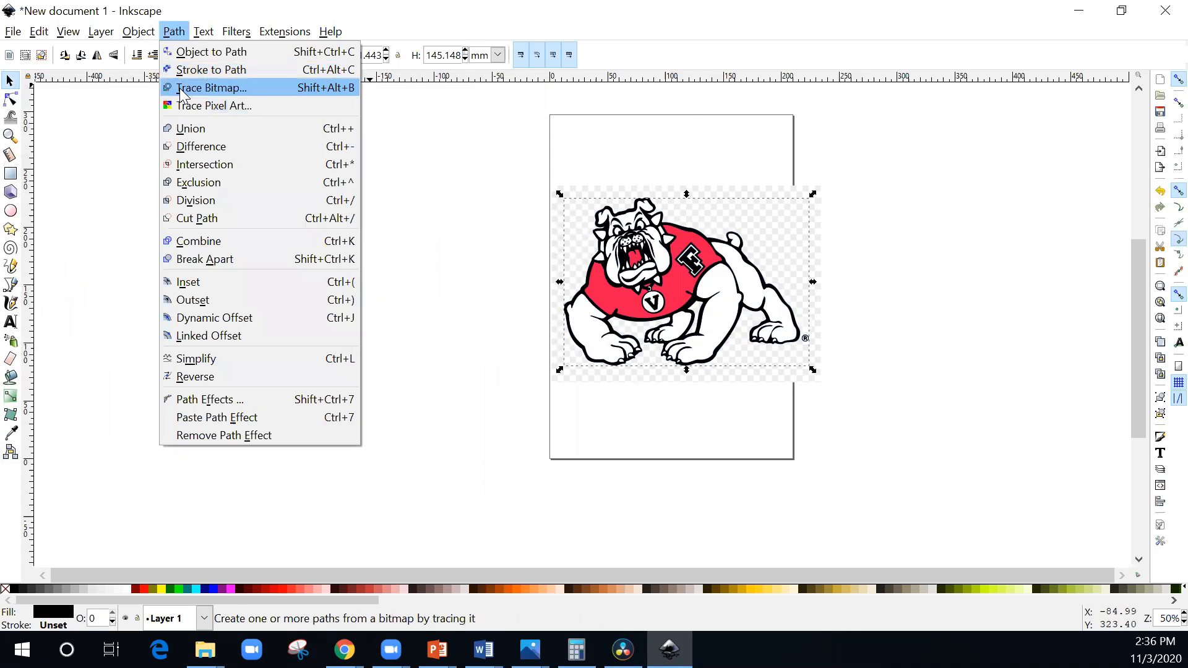
{"action": "left_click", "coordinate": [955, 190]}
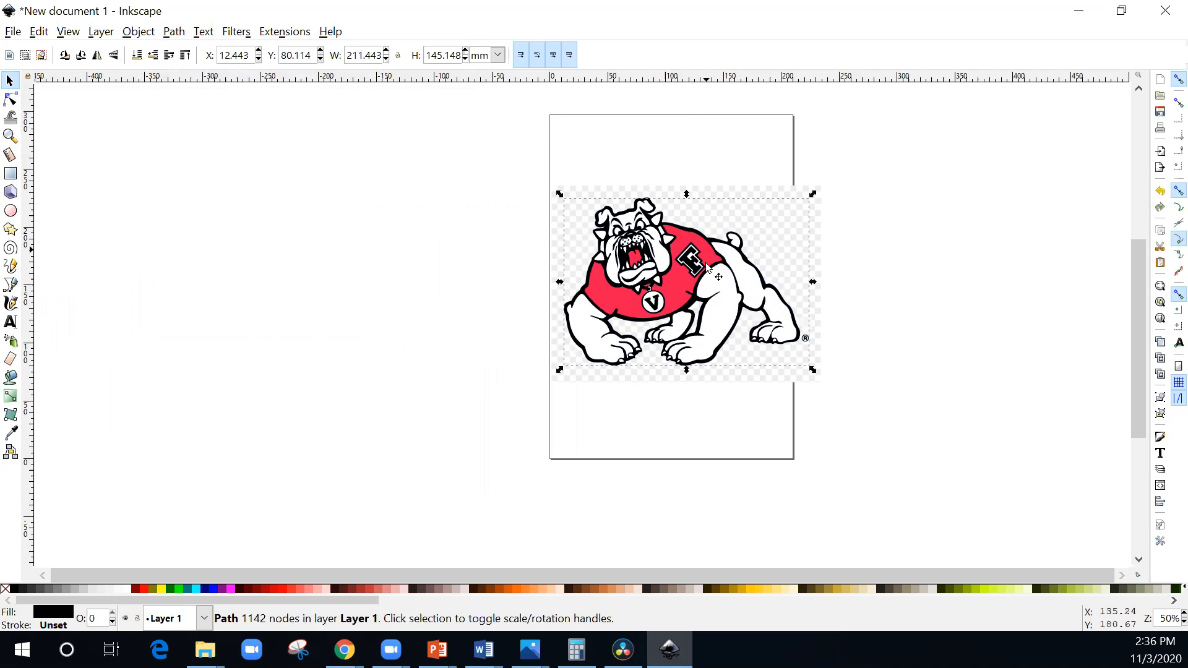
{"action": "left_click_drag", "start_coordinate": [718, 273], "coordinate": [468, 285]}
{"action": "mouse_move", "coordinate": [513, 254]}
{"action": "left_mouse_down"}
{"action": "mouse_move", "coordinate": [682, 241]}
{"action": "mouse_move", "coordinate": [463, 260]}
{"action": "left_mouse_up"}
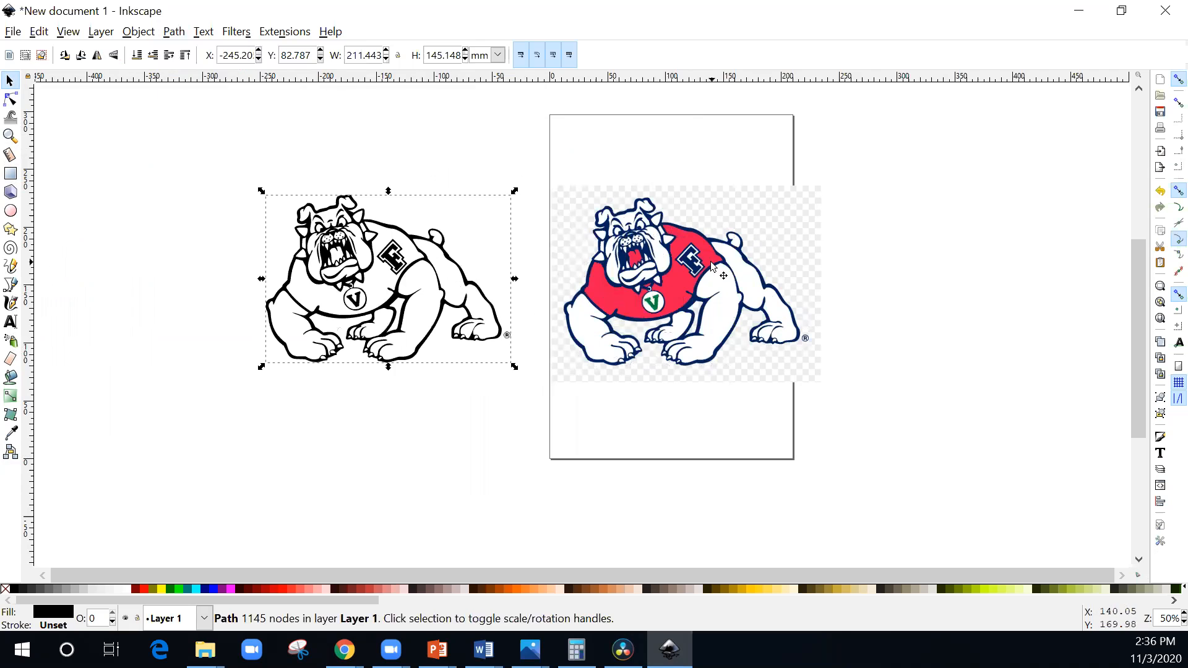
{"action": "left_click", "coordinate": [694, 288]}
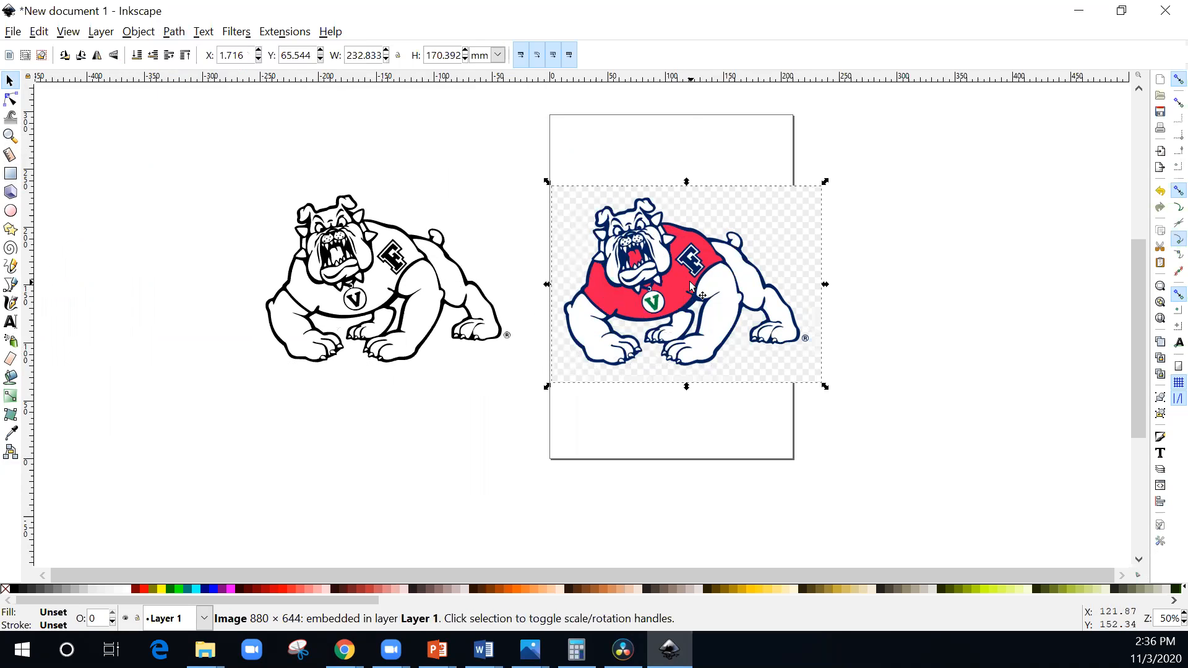
{"action": "key", "text": "Delete"}
Move the traced bulldog back onto the page, to about X 0.7 mm and Y 96 mm.
{"action": "left_click", "coordinate": [497, 279]}
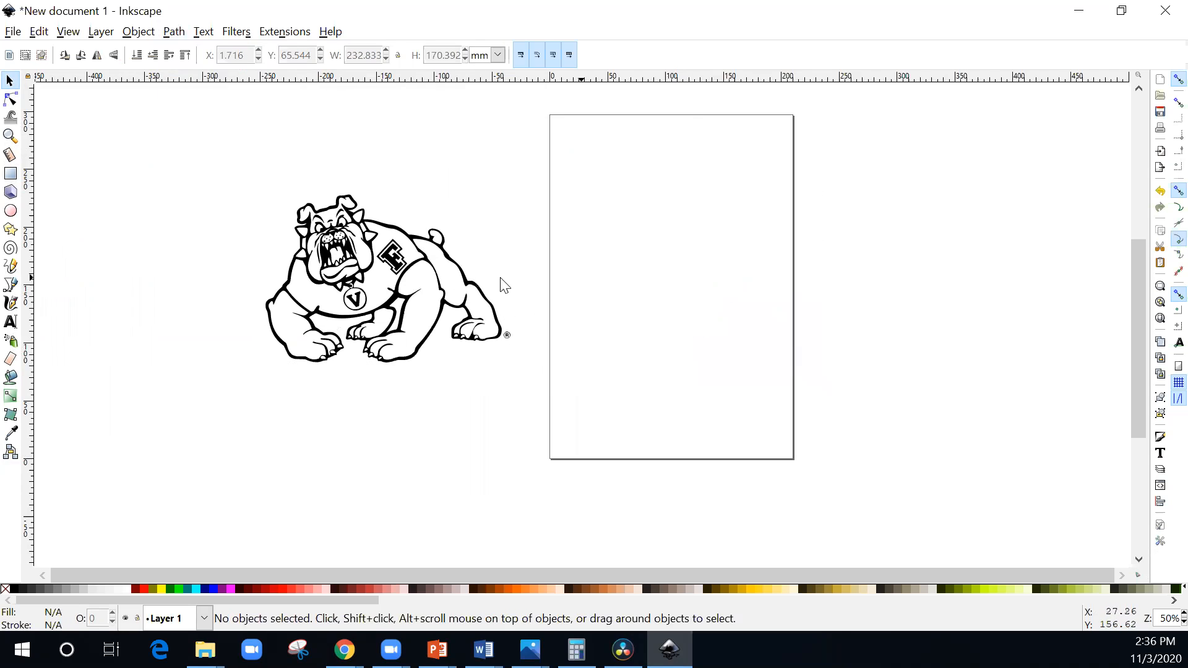
{"action": "left_click_drag", "start_coordinate": [356, 297], "coordinate": [644, 282]}
{"action": "scroll", "coordinate": [713, 253], "scroll_direction": "up", "scroll_amount": 2}
{"action": "scroll", "coordinate": [713, 254], "scroll_direction": "up", "scroll_amount": 2}
{"action": "scroll", "coordinate": [769, 378], "scroll_direction": "down", "scroll_amount": 2}
{"action": "scroll", "coordinate": [782, 334], "scroll_direction": "up", "scroll_amount": 1}
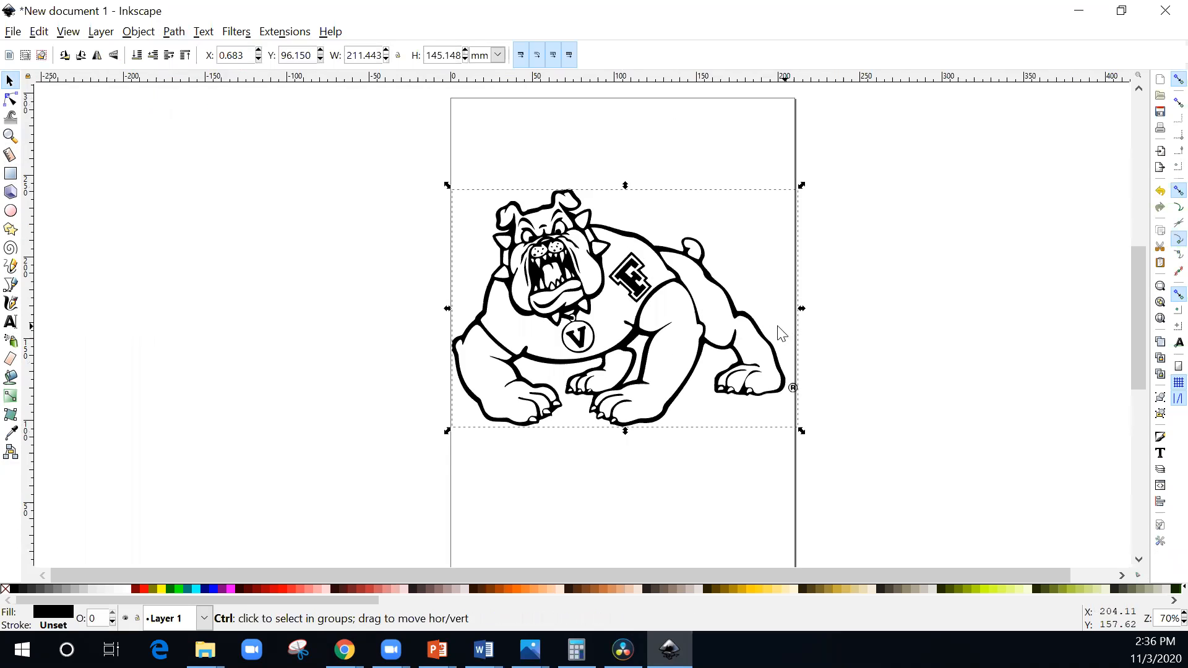
{"action": "scroll", "coordinate": [782, 334], "scroll_direction": "up", "scroll_amount": 1}
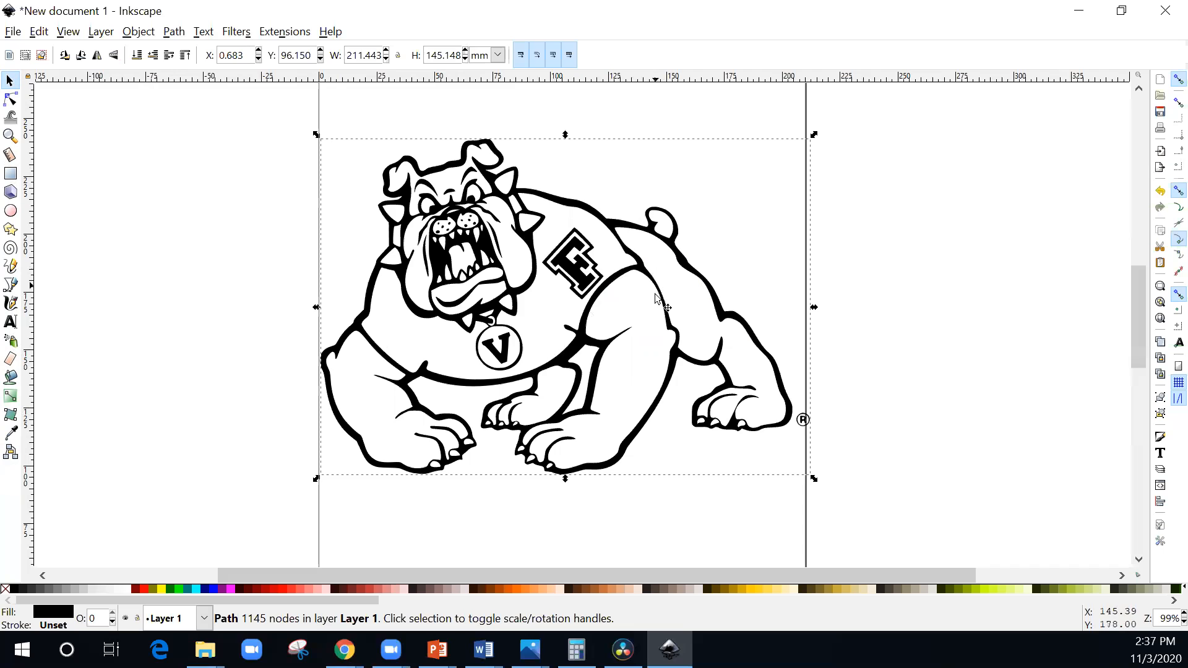
Show the traced bulldog's path nodes and examine them along the body, legs, collar tag and chest letter.
{"action": "double_click", "coordinate": [698, 277]}
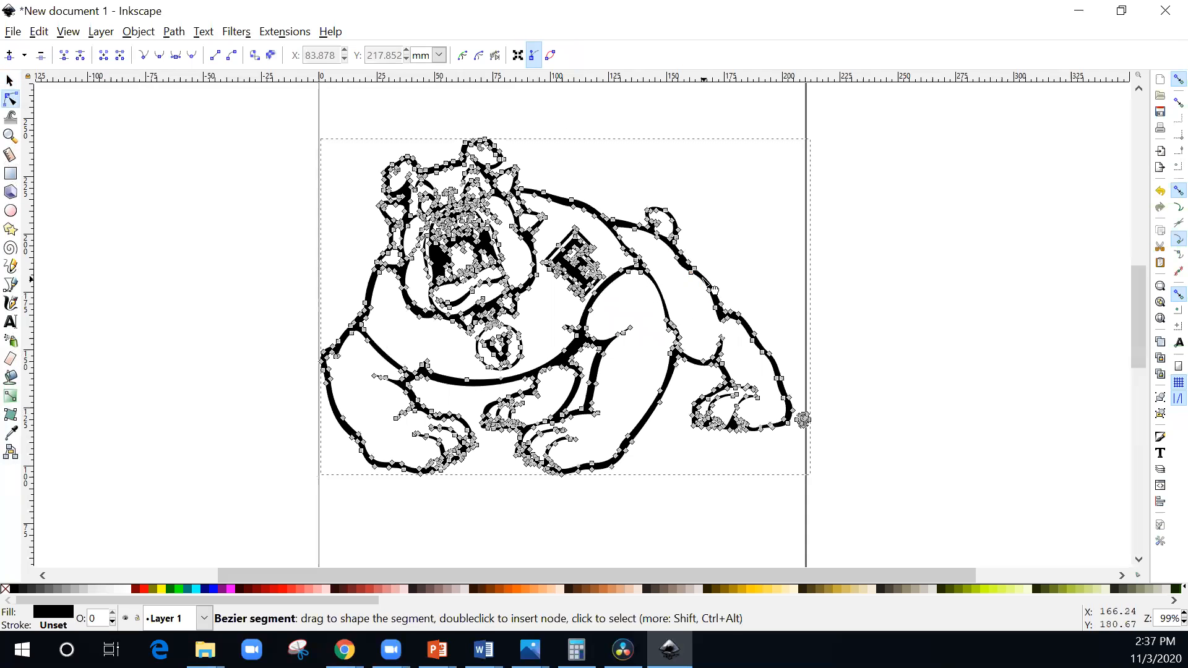
{"action": "scroll", "coordinate": [676, 280], "scroll_direction": "up", "scroll_amount": 2}
{"action": "scroll", "coordinate": [643, 281], "scroll_direction": "up", "scroll_amount": 1}
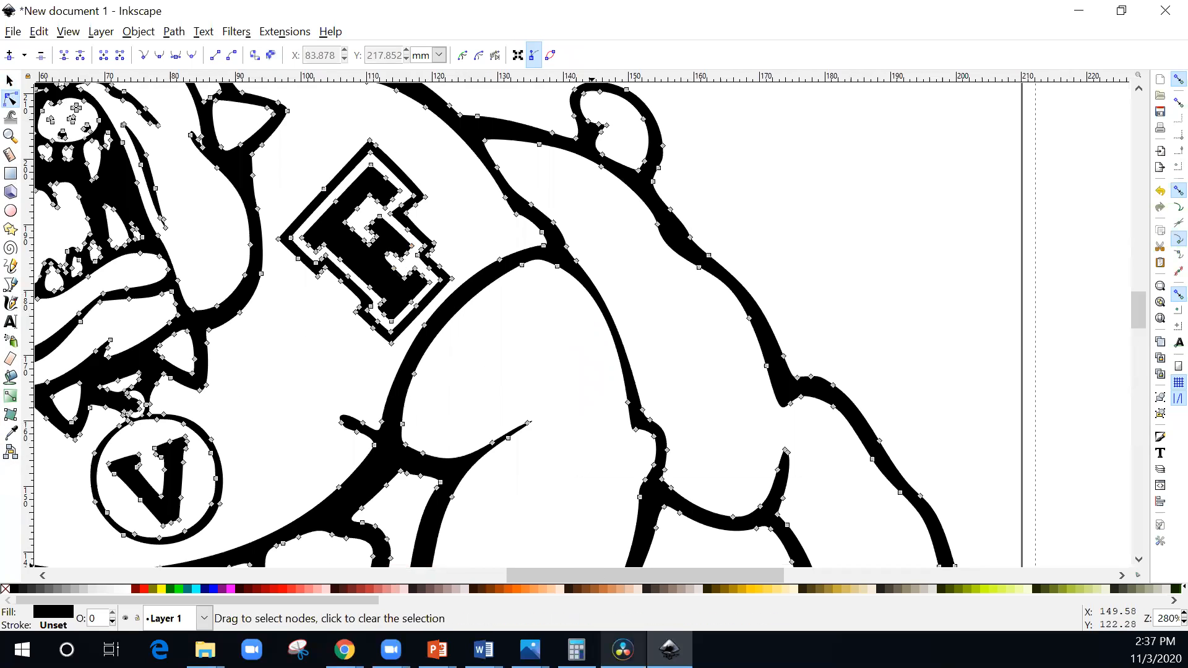
{"action": "scroll", "coordinate": [671, 398], "scroll_direction": "down", "scroll_amount": 1}
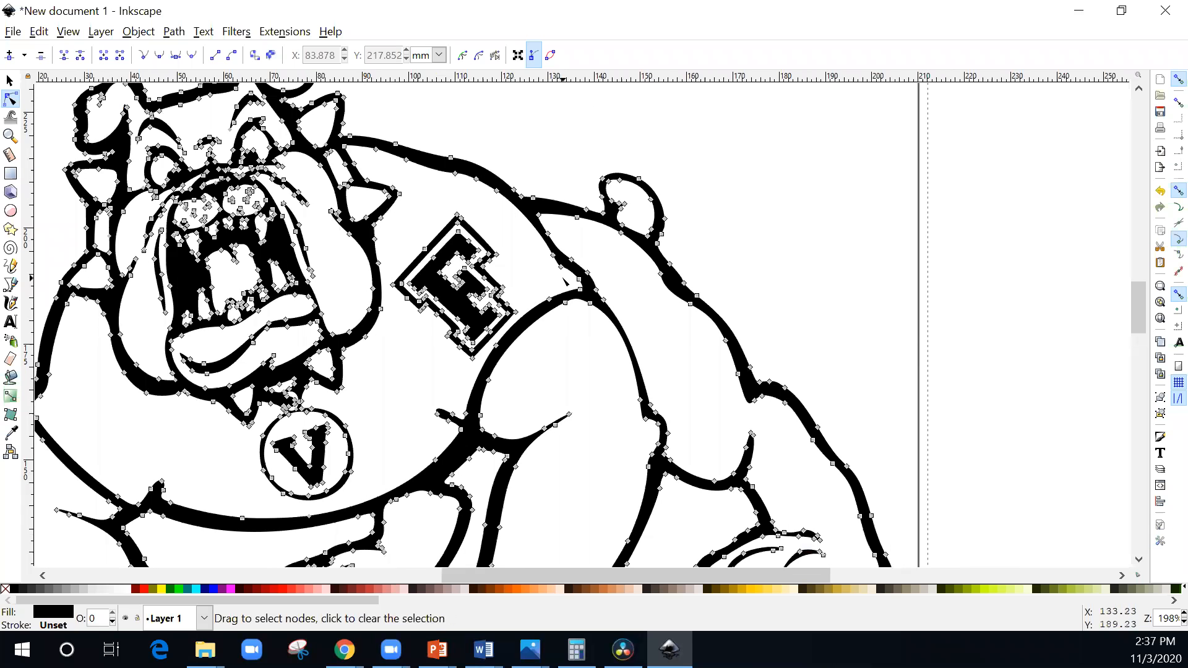
{"action": "scroll", "coordinate": [531, 285], "scroll_direction": "down", "scroll_amount": 1}
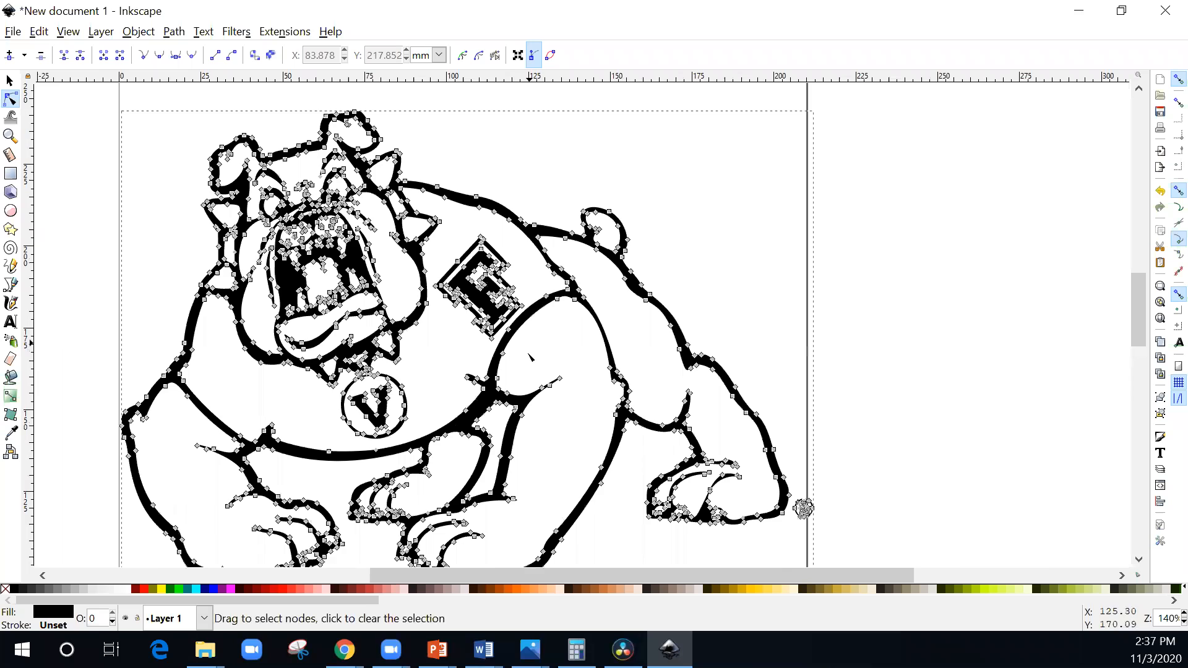
{"action": "scroll", "coordinate": [664, 262], "scroll_direction": "down", "scroll_amount": 2}
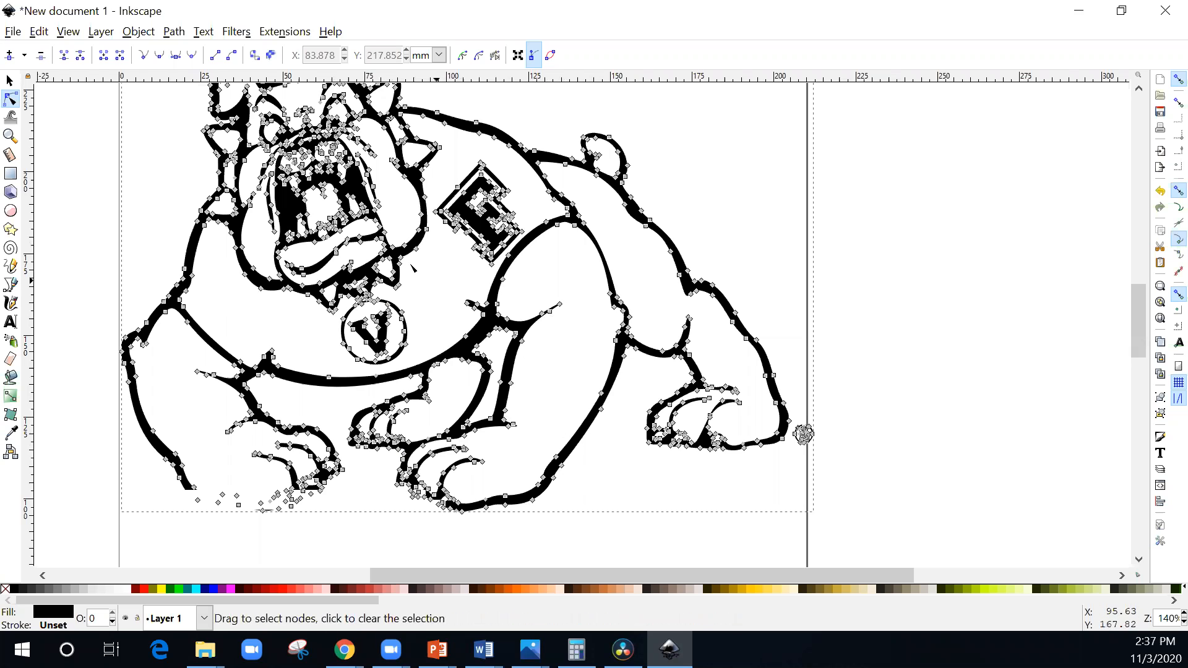
{"action": "scroll", "coordinate": [412, 268], "scroll_direction": "down", "scroll_amount": 1}
{"action": "scroll", "coordinate": [414, 267], "scroll_direction": "up", "scroll_amount": 3}
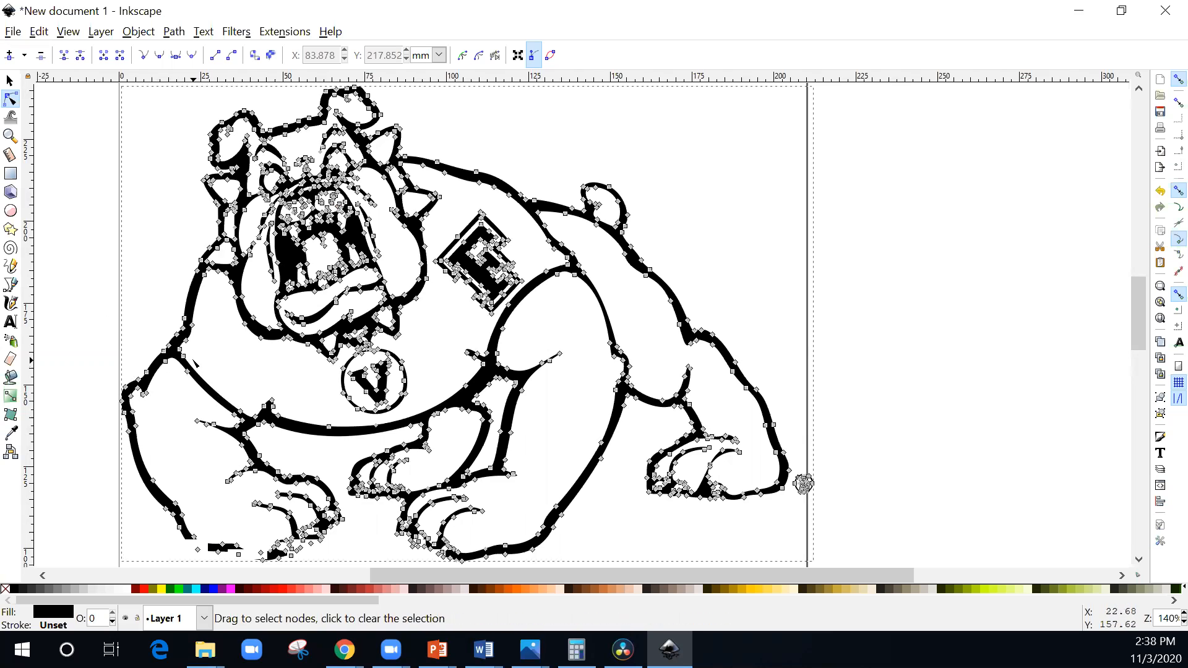
{"action": "scroll", "coordinate": [210, 390], "scroll_direction": "up", "scroll_amount": 2}
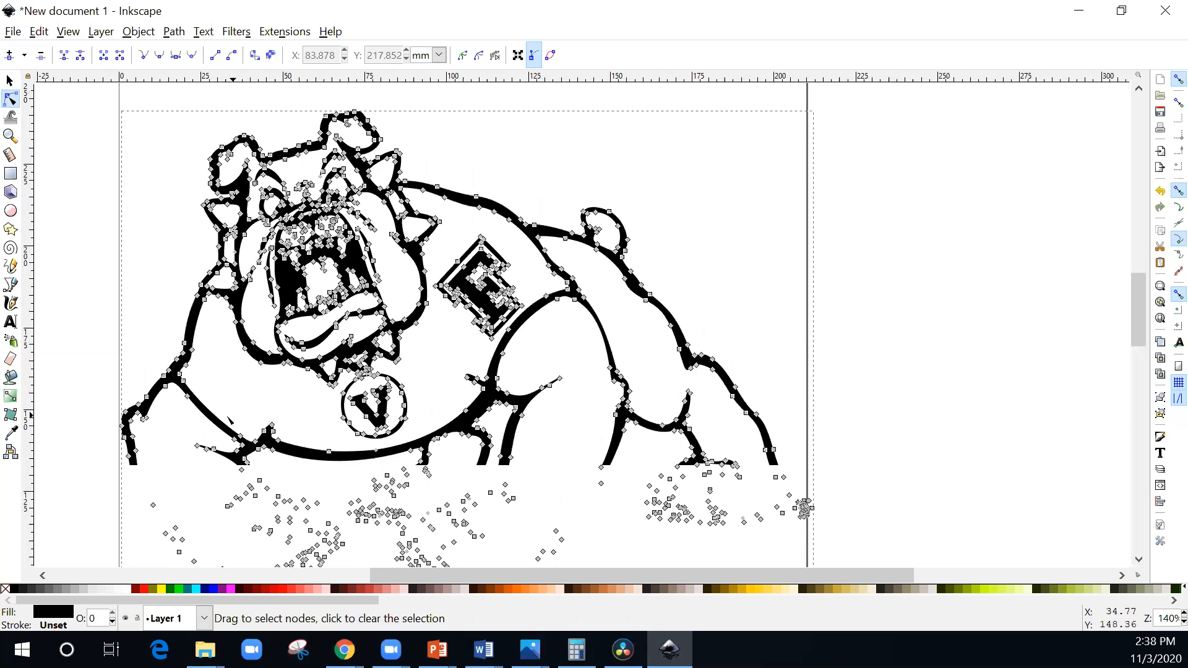
{"action": "scroll", "coordinate": [204, 427], "scroll_direction": "up", "scroll_amount": 2}
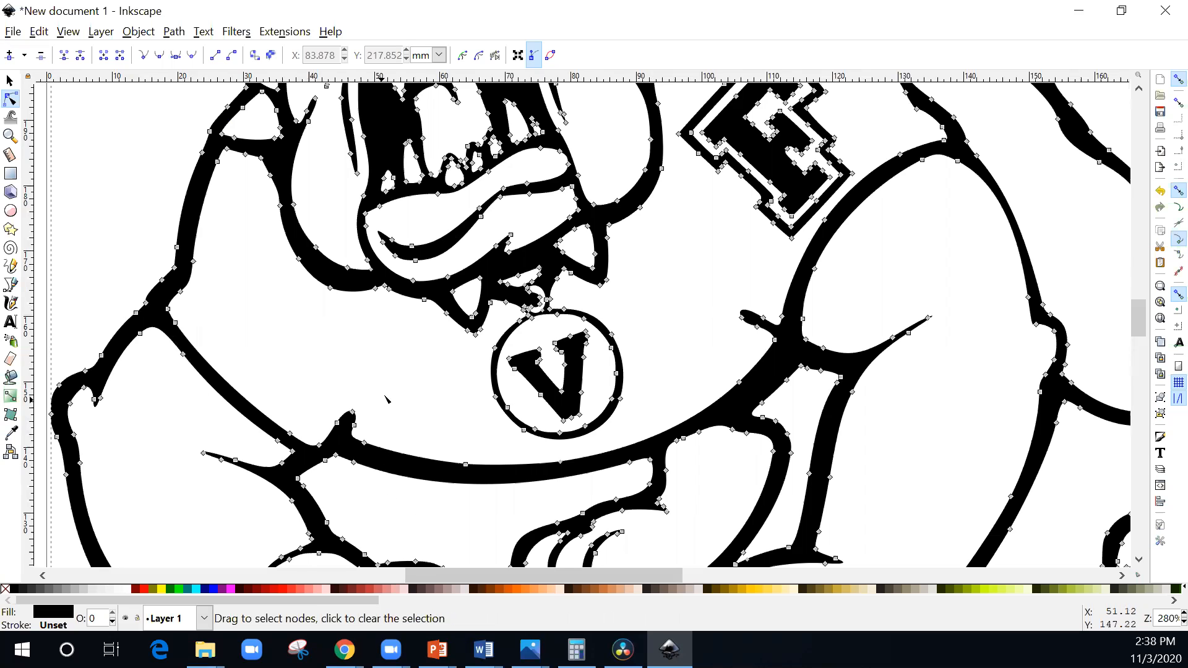
{"action": "scroll", "coordinate": [421, 419], "scroll_direction": "down", "scroll_amount": 1}
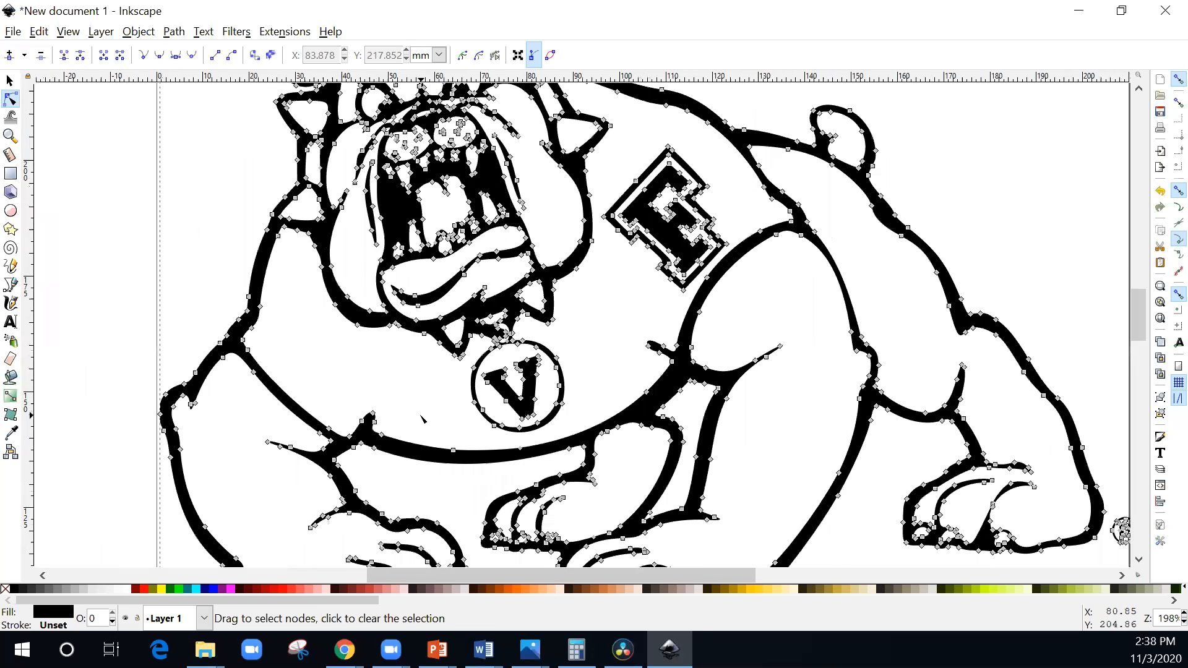
{"action": "scroll", "coordinate": [483, 395], "scroll_direction": "down", "scroll_amount": 1}
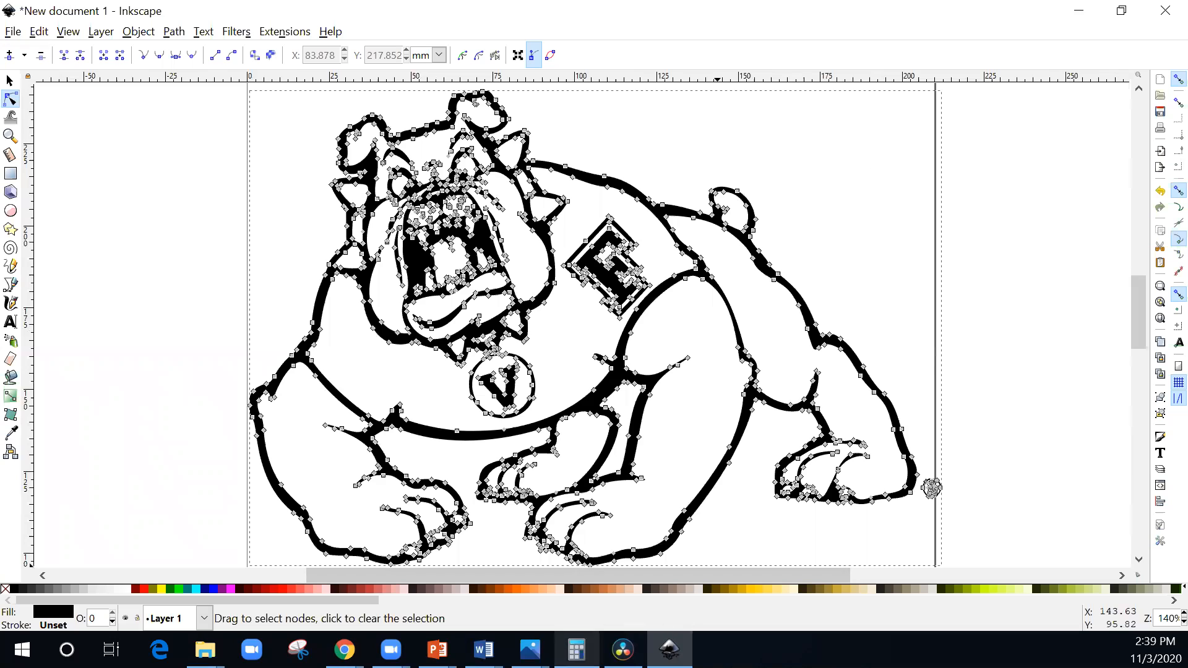
Inspect the bulldog trace around the collar tag and compare the drawing with its nodes shown and hidden.
{"action": "left_click", "coordinate": [622, 649]}
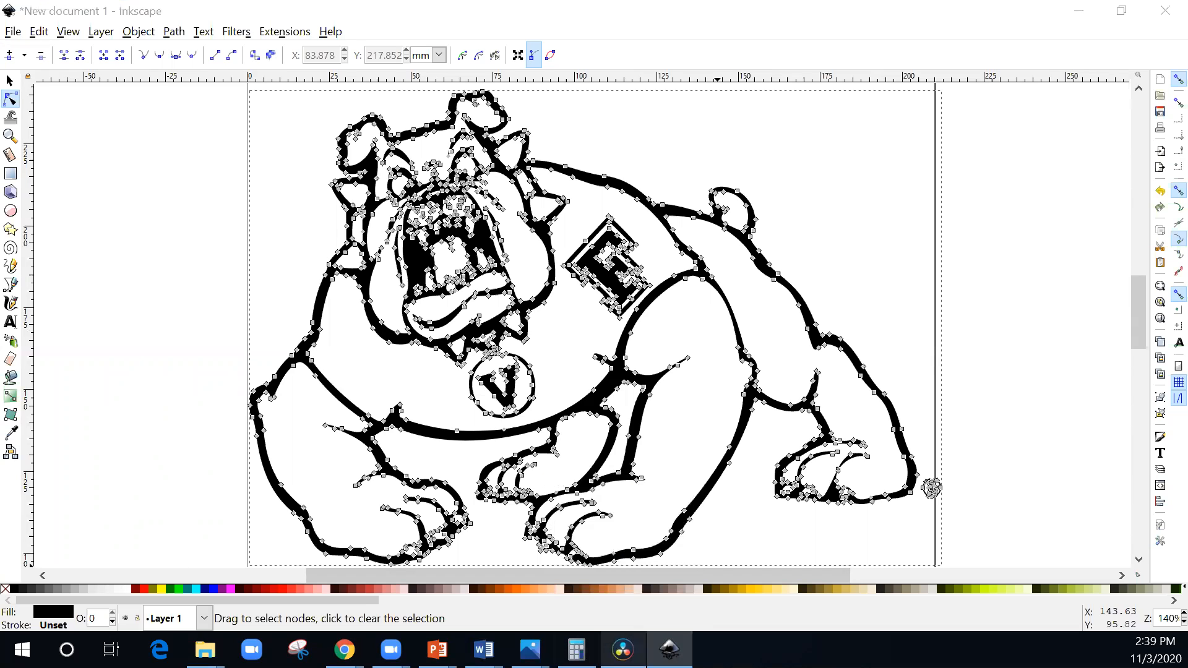
{"action": "left_click", "coordinate": [670, 650]}
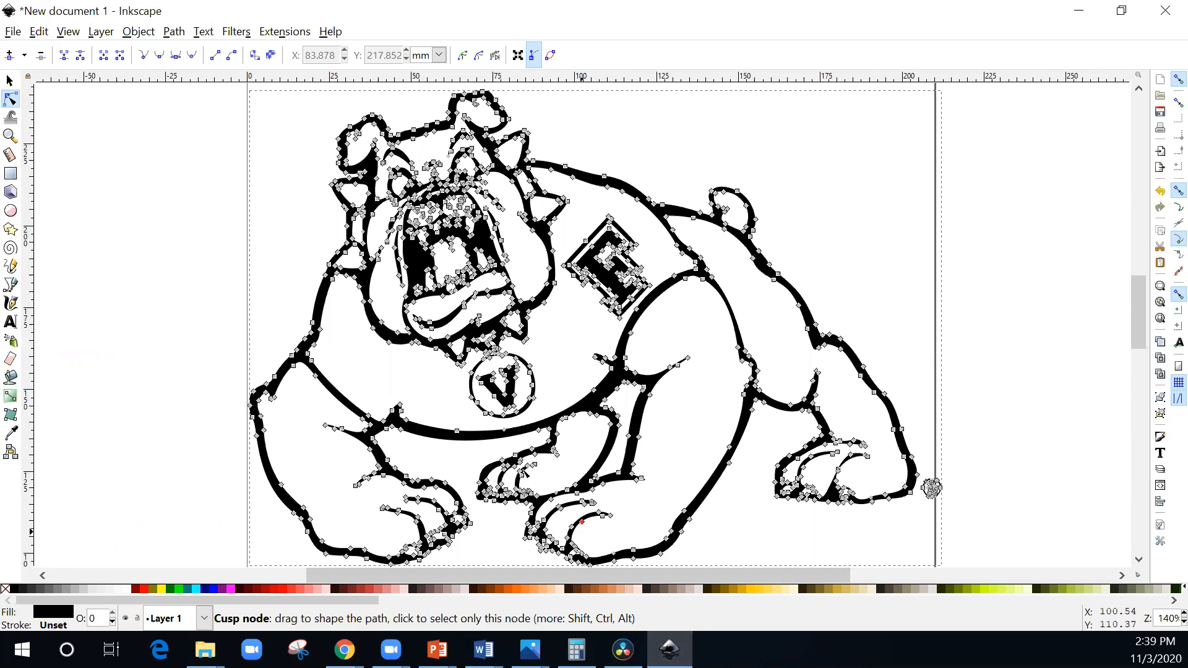
{"action": "scroll", "coordinate": [345, 398], "scroll_direction": "up", "scroll_amount": 2}
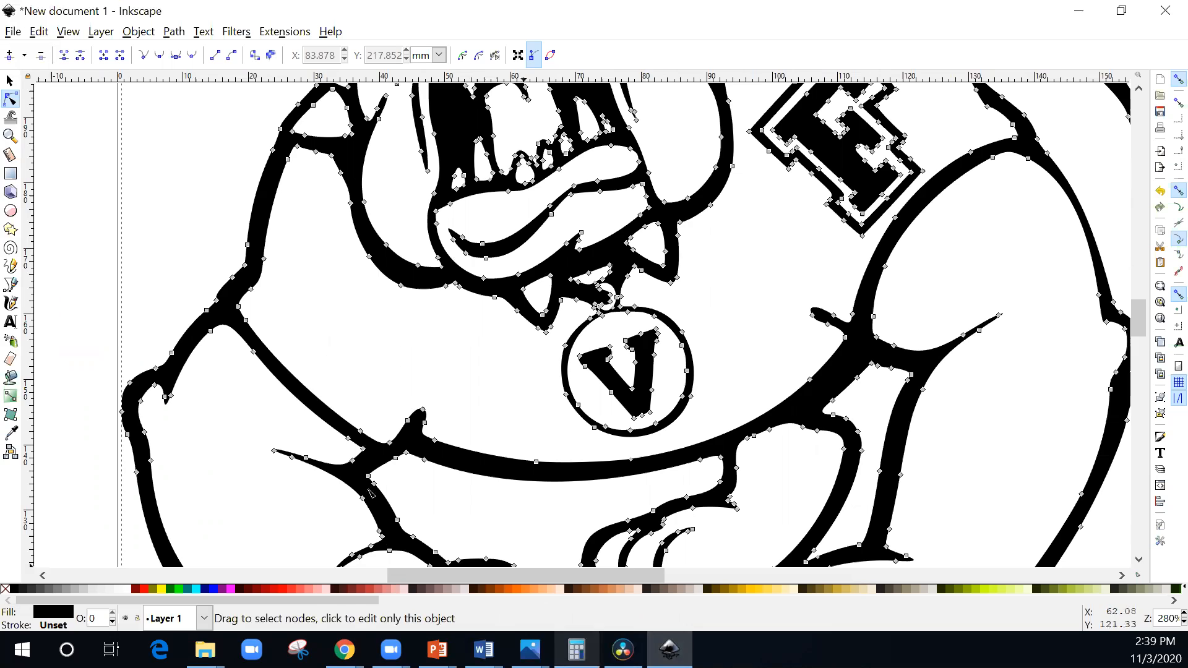
{"action": "scroll", "coordinate": [560, 368], "scroll_direction": "down", "scroll_amount": 3}
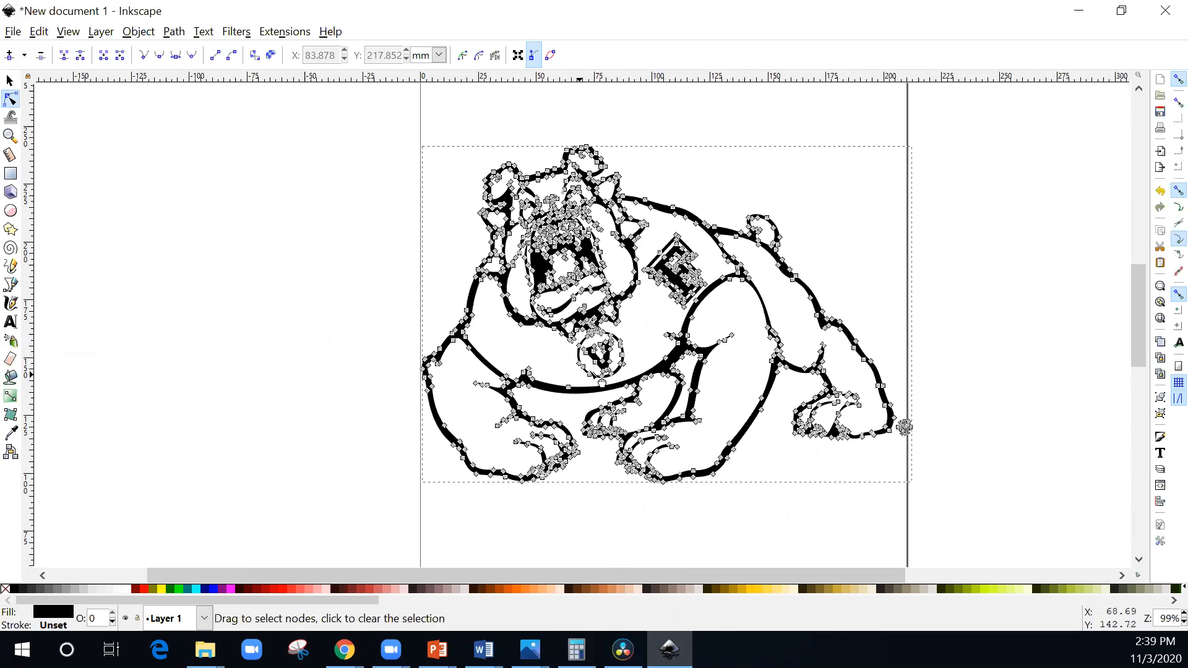
{"action": "left_click", "coordinate": [942, 160]}
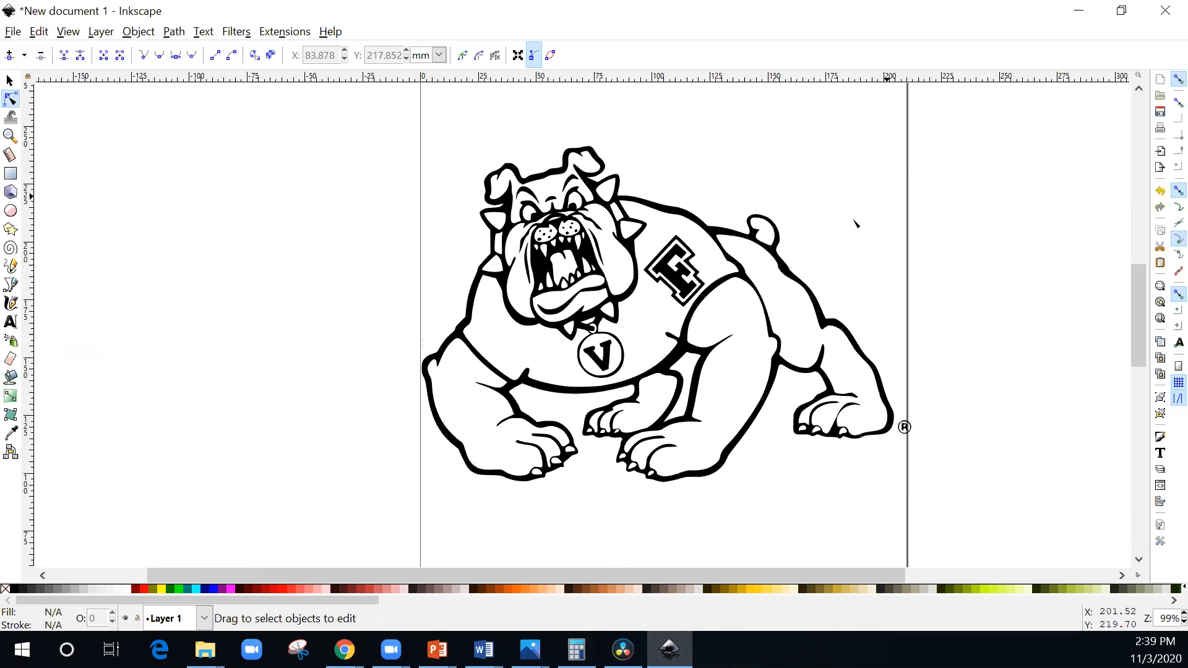
{"action": "left_click", "coordinate": [672, 220]}
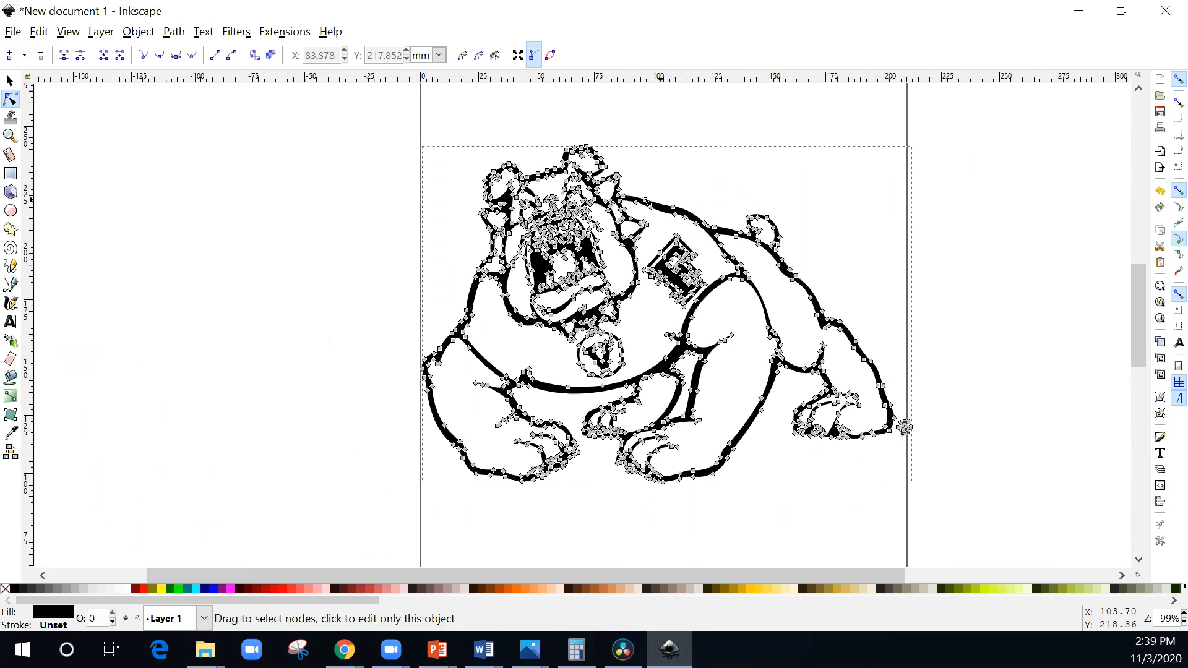
{"action": "left_click", "coordinate": [1003, 179]}
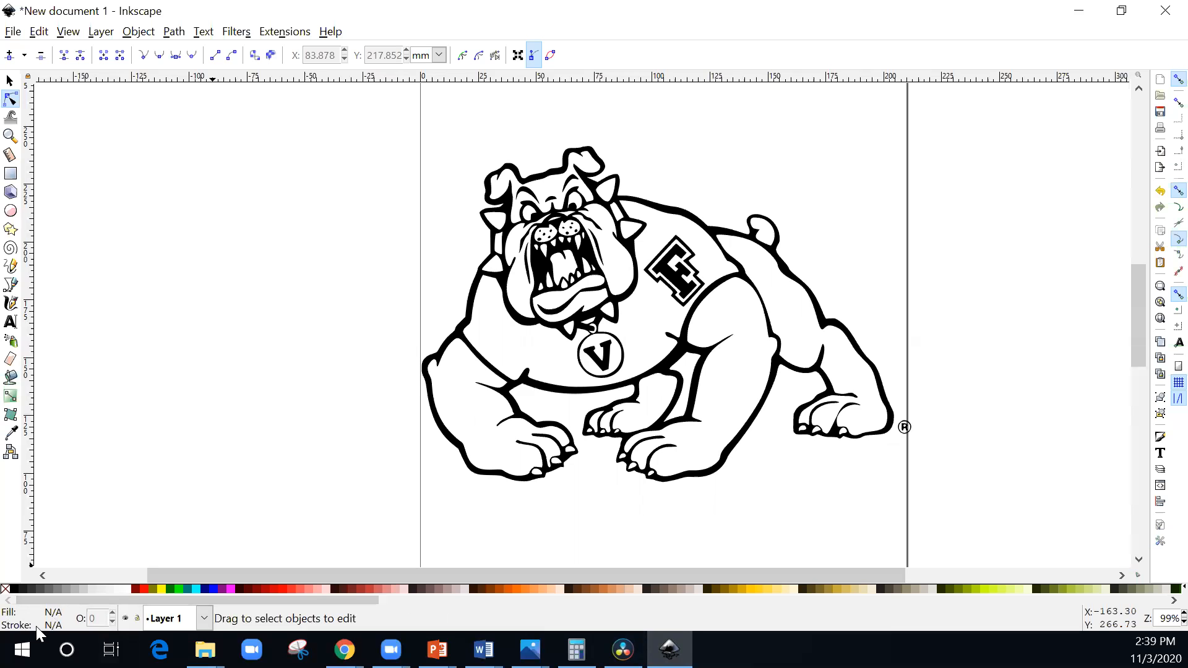
Give the bulldog path a flat black stroke and remove its fill so only the outlines are drawn.
{"action": "left_click", "coordinate": [696, 273]}
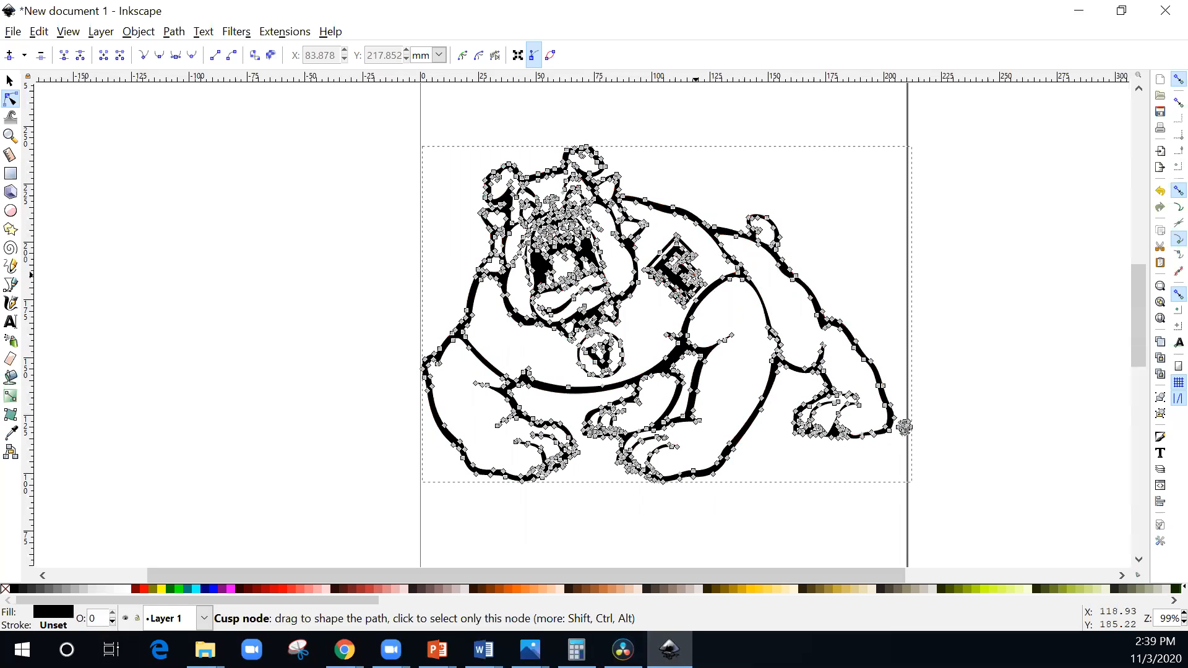
{"action": "left_click", "coordinate": [50, 625]}
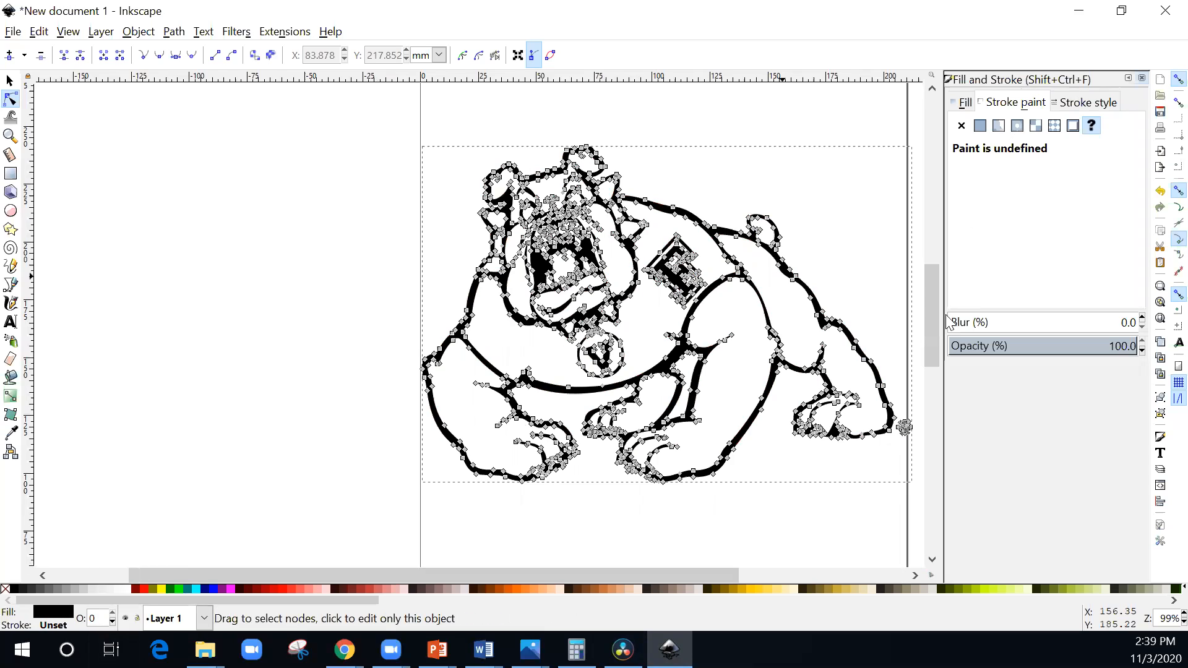
{"action": "left_click", "coordinate": [962, 103]}
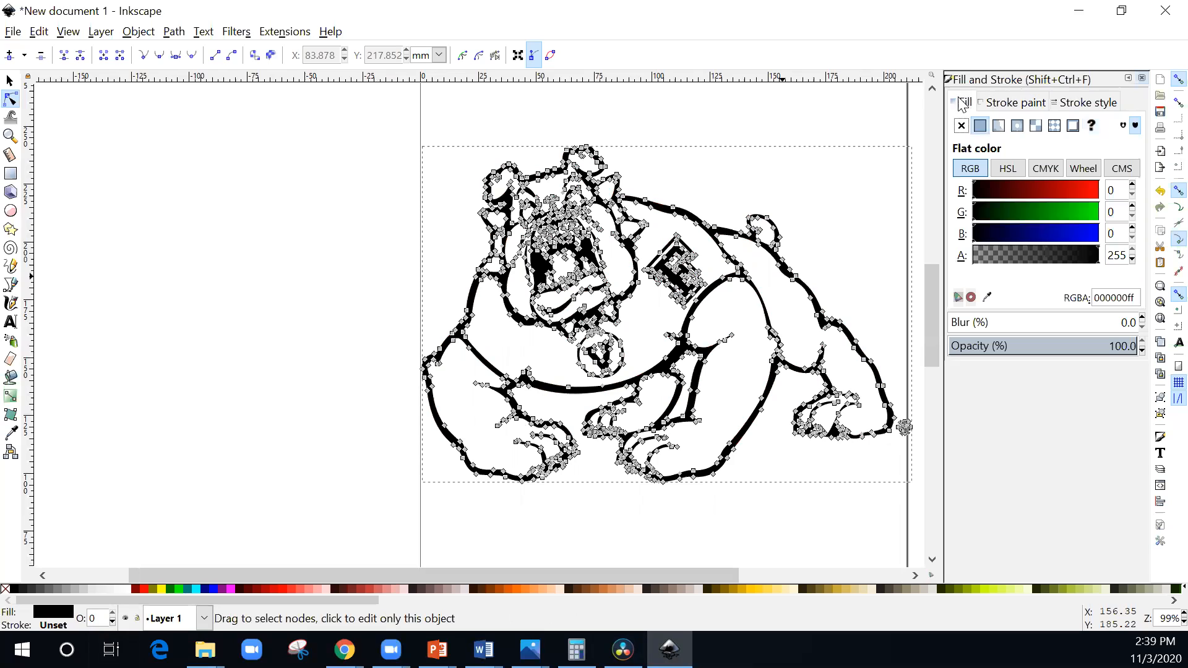
{"action": "left_click", "coordinate": [1015, 101]}
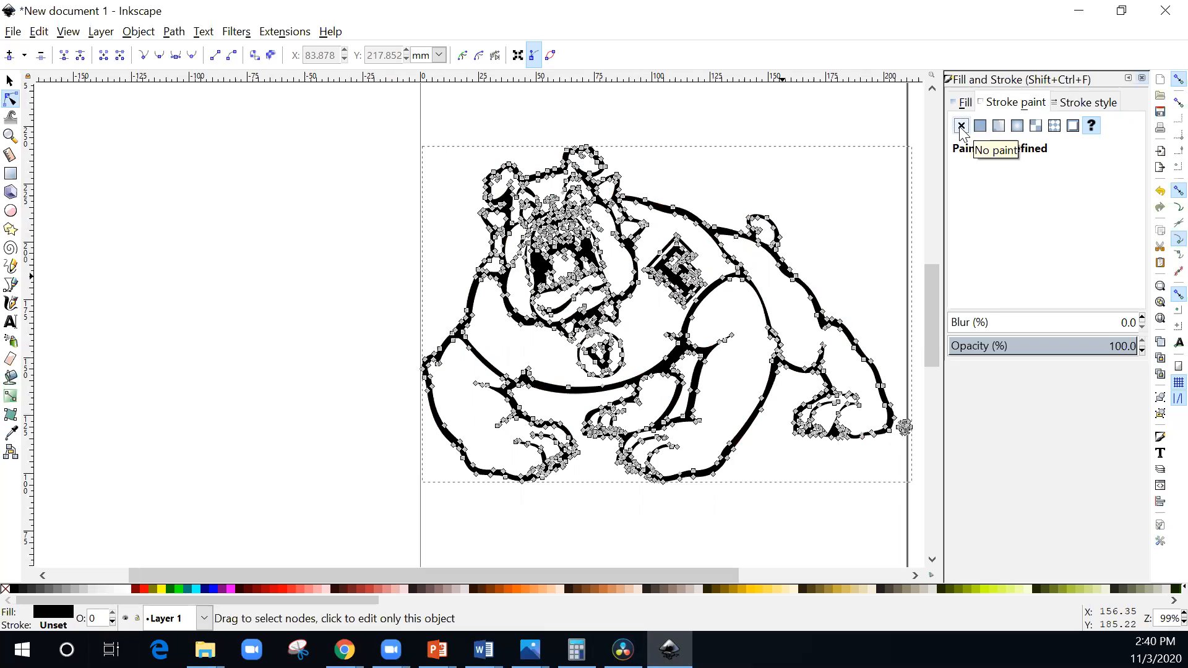
{"action": "left_click", "coordinate": [981, 126]}
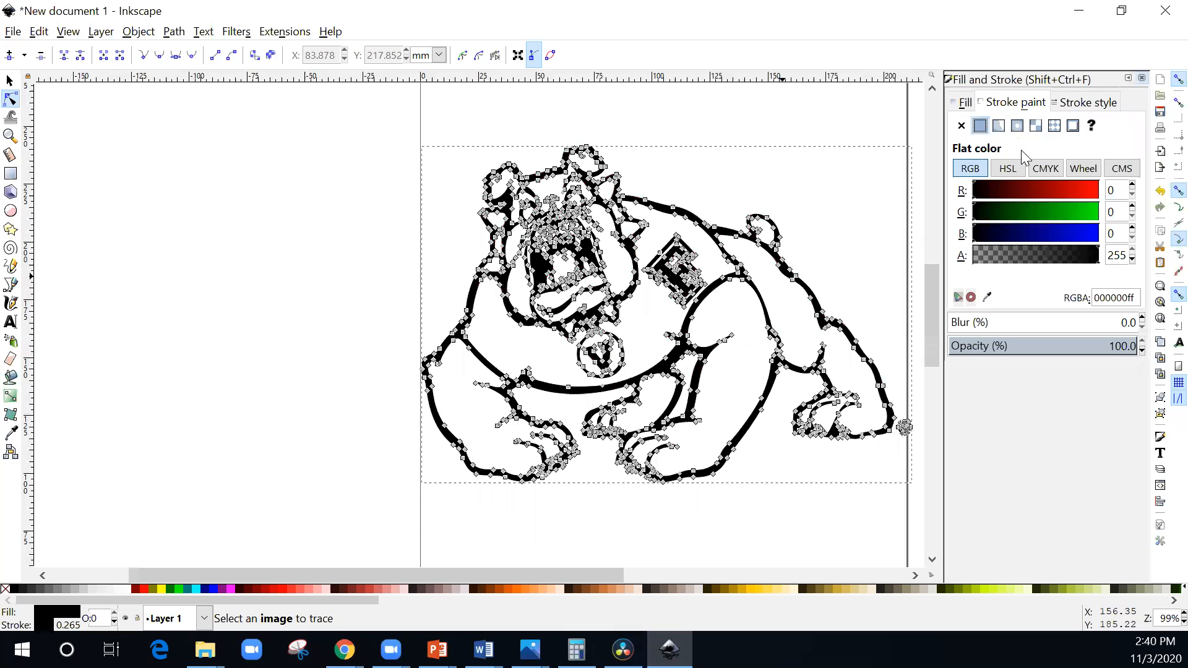
{"action": "left_click", "coordinate": [964, 104]}
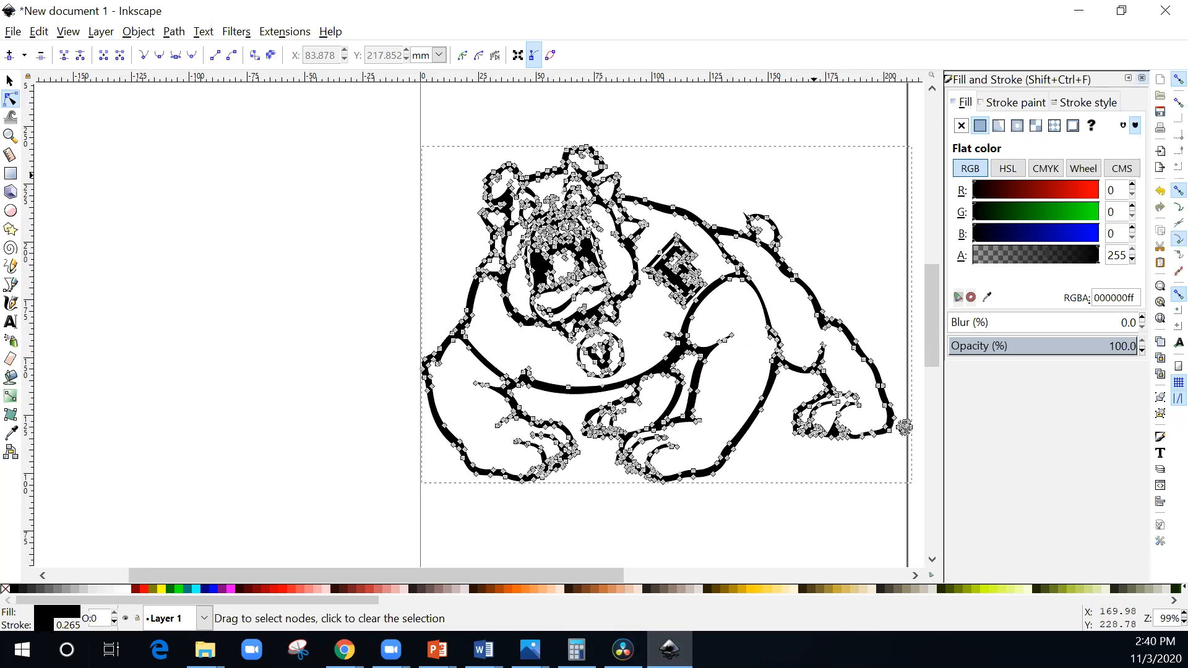
{"action": "left_click", "coordinate": [961, 126]}
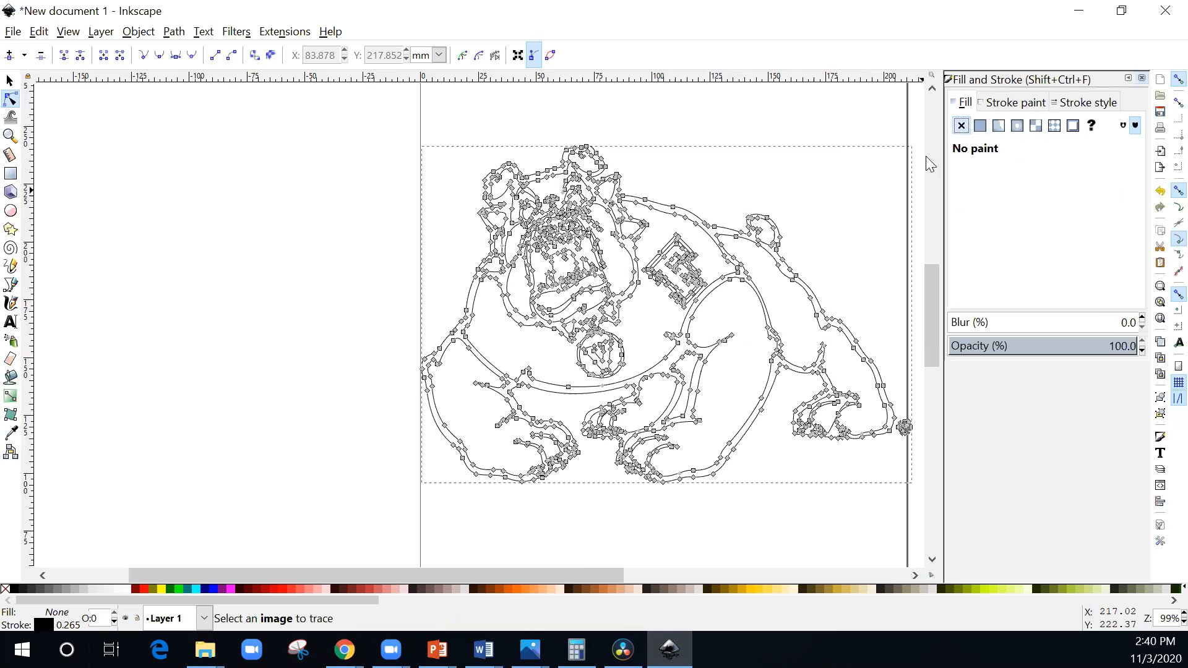
Compare the bulldog's bare outlines with its path nodes by deselecting and reselecting the traced path.
{"action": "left_click", "coordinate": [855, 120]}
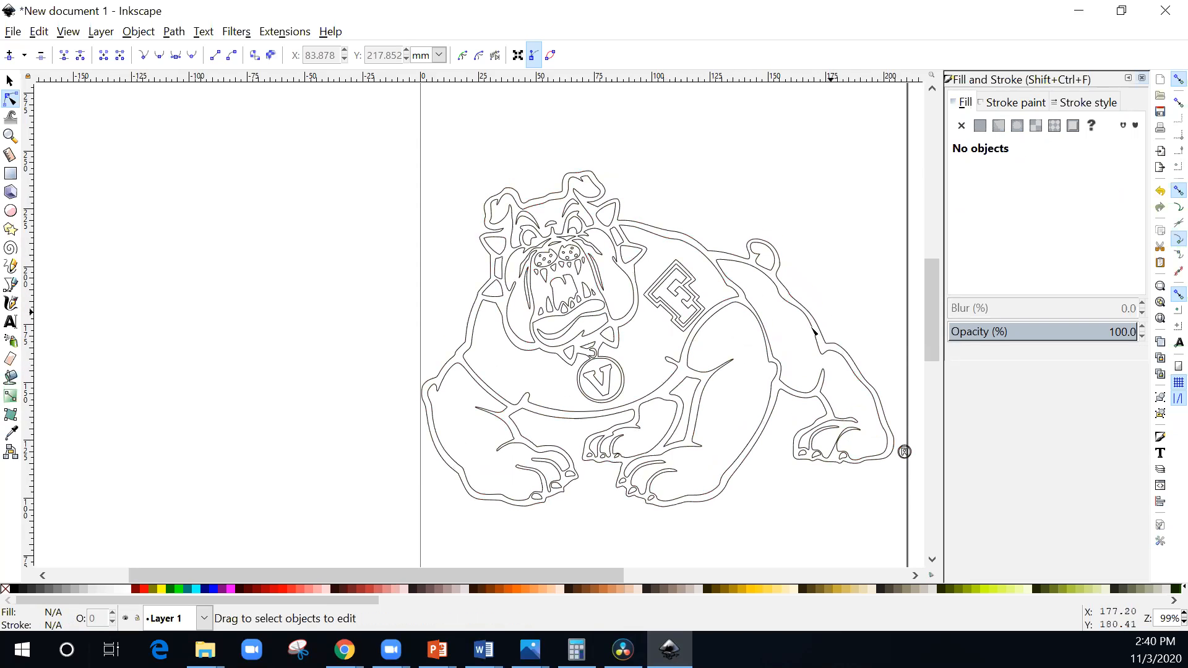
{"action": "left_click", "coordinate": [687, 274]}
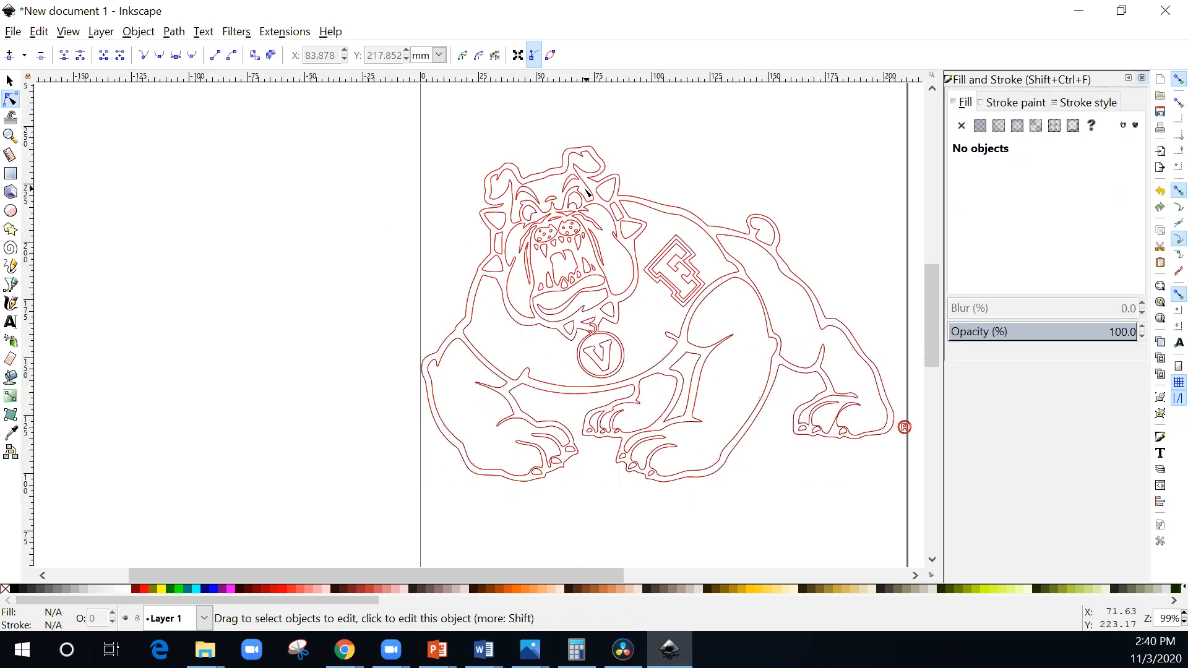
{"action": "left_click", "coordinate": [564, 185]}
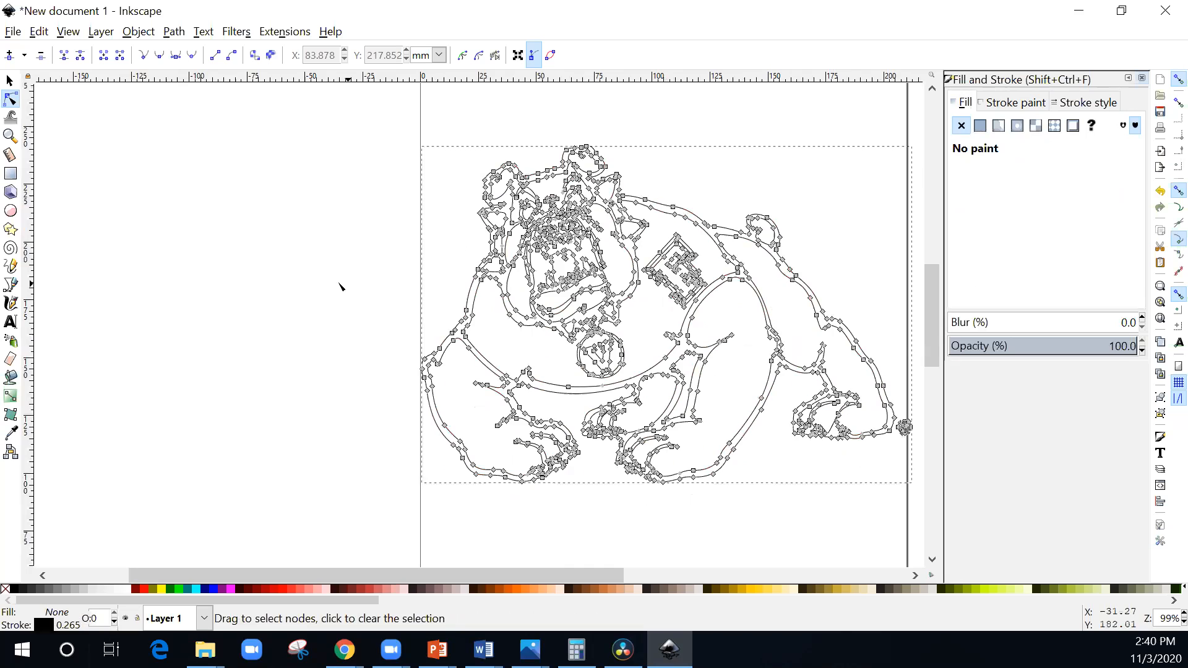
{"action": "left_click", "coordinate": [362, 286]}
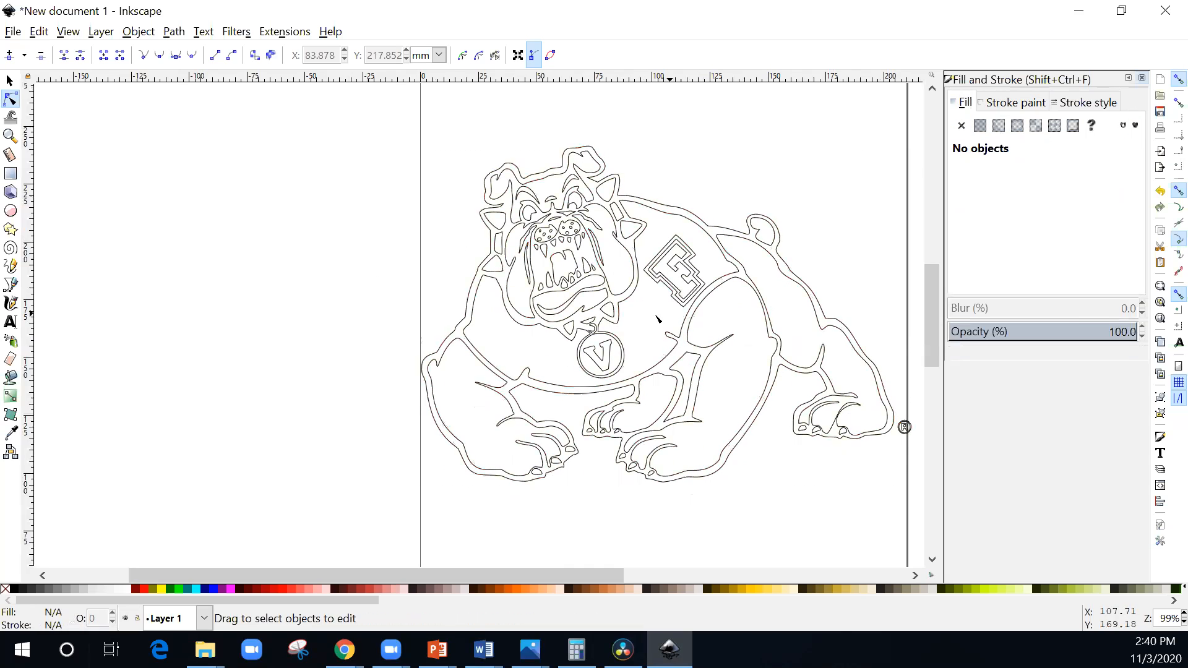
Try moving the top node of the shoulder curve to about X 136.7 mm, Y 170.8 mm and bending its handle, and undo these edits.
{"action": "scroll", "coordinate": [774, 310], "scroll_direction": "up", "scroll_amount": 4}
{"action": "scroll", "coordinate": [755, 350], "scroll_direction": "down", "scroll_amount": 4}
{"action": "scroll", "coordinate": [773, 356], "scroll_direction": "up", "scroll_amount": 2}
{"action": "left_click", "coordinate": [609, 261]}
{"action": "left_click_drag", "start_coordinate": [685, 246], "coordinate": [692, 300]}
{"action": "left_click", "coordinate": [689, 298]}
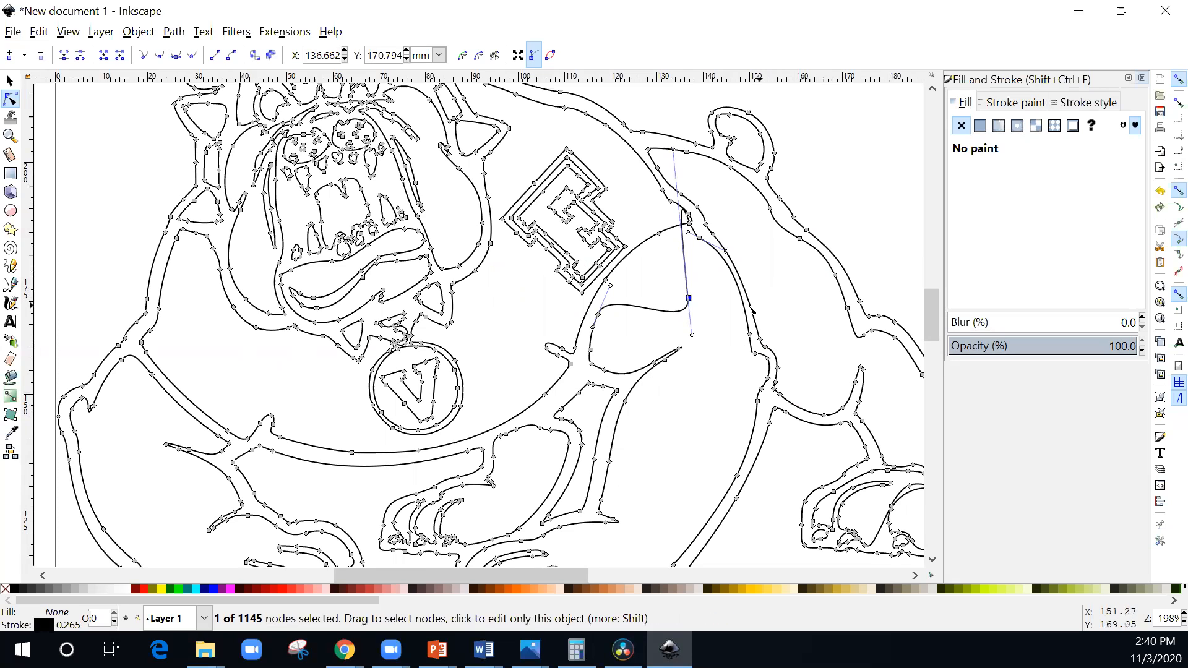
{"action": "left_click_drag", "start_coordinate": [692, 335], "coordinate": [687, 294]}
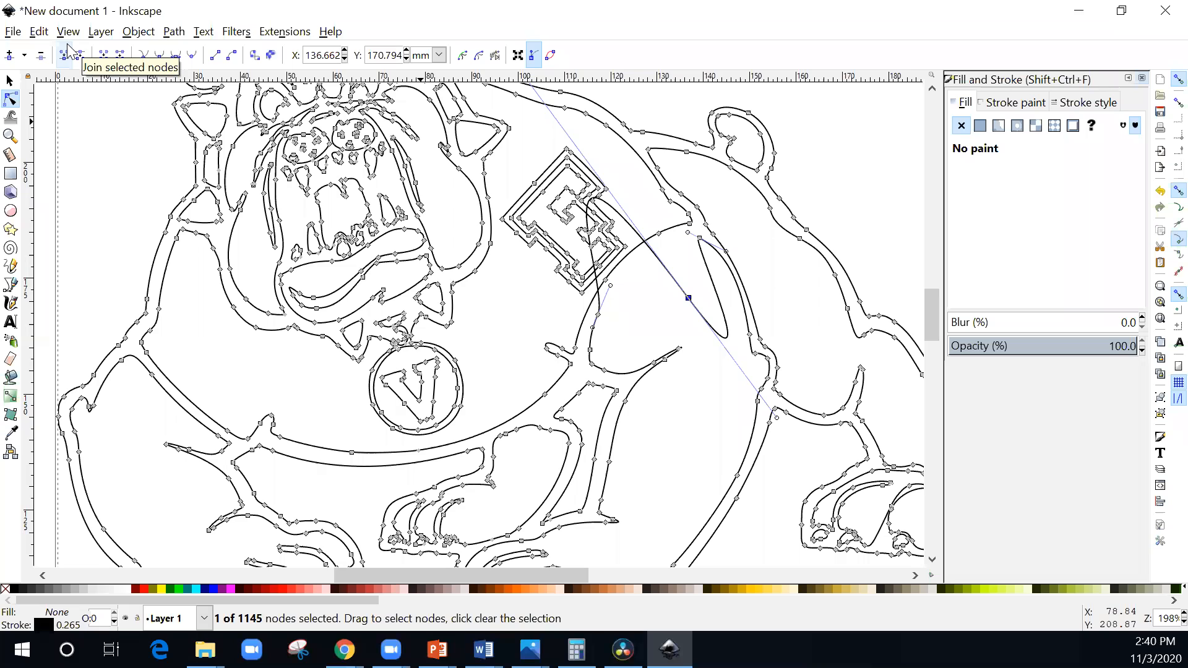
{"action": "key", "text": "ctrl+z"}
{"action": "key", "text": "ctrl+z"}
{"action": "key", "text": "ctrl+z"}
{"action": "key", "text": "ctrl+z"}
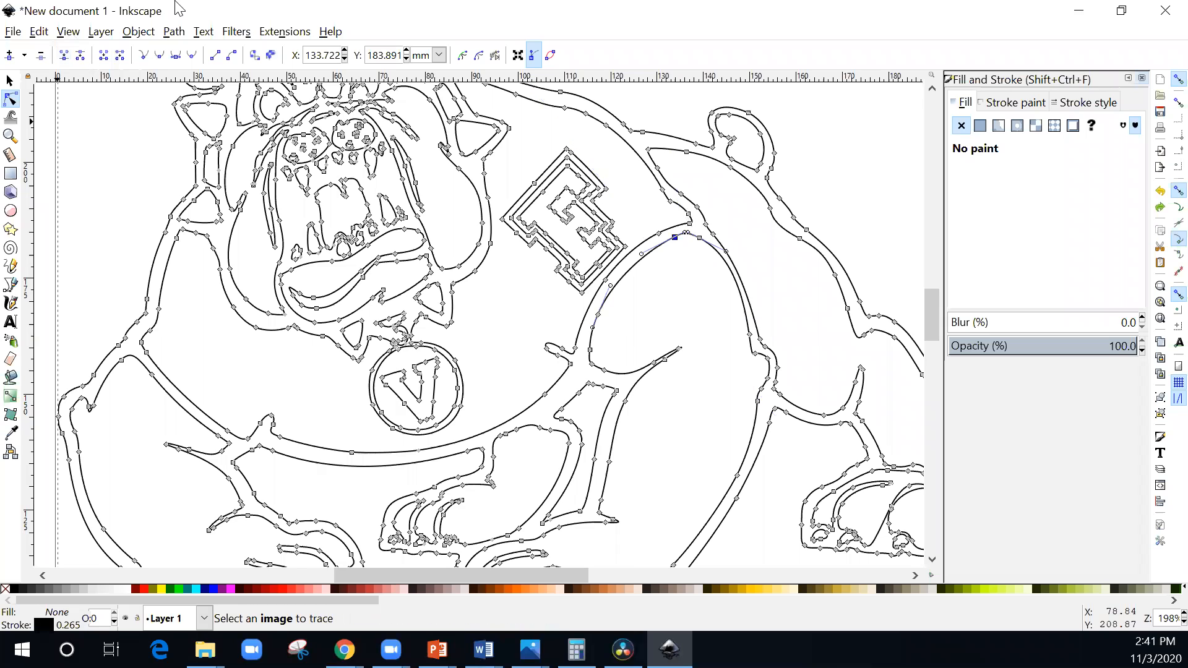
Deselect the shoulder node and examine the path nodes across the bulldog's face, collar tag, chest letter and back.
{"action": "left_click", "coordinate": [860, 186]}
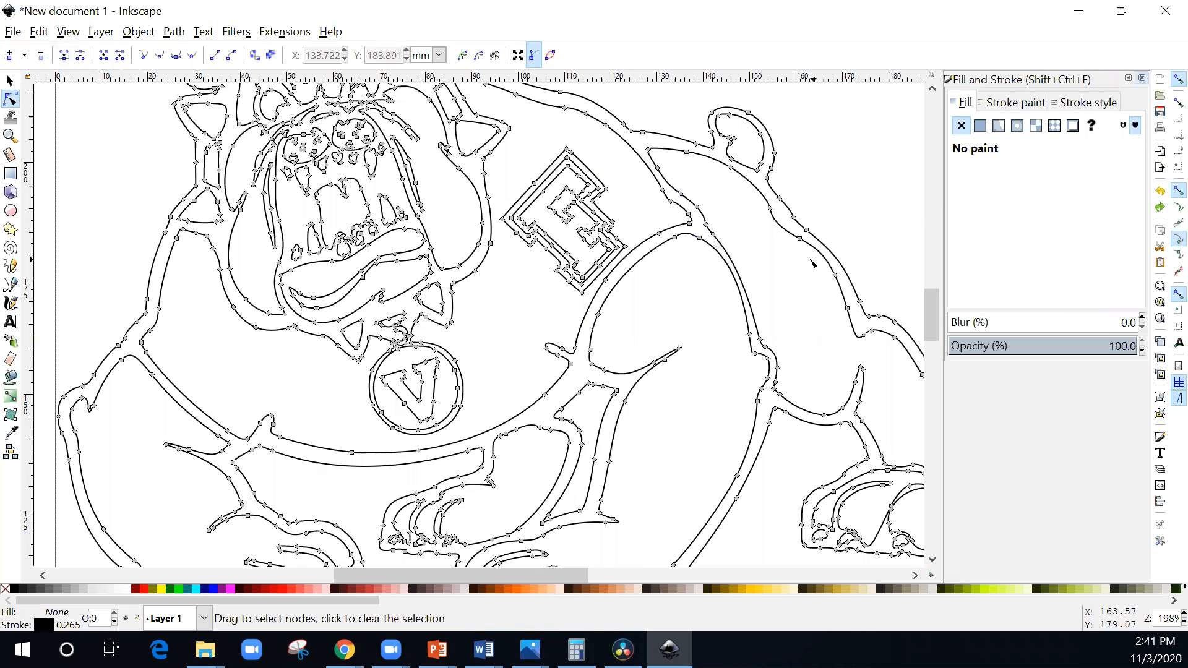
{"action": "scroll", "coordinate": [622, 257], "scroll_direction": "down", "scroll_amount": 2}
{"action": "scroll", "coordinate": [618, 249], "scroll_direction": "up", "scroll_amount": 1}
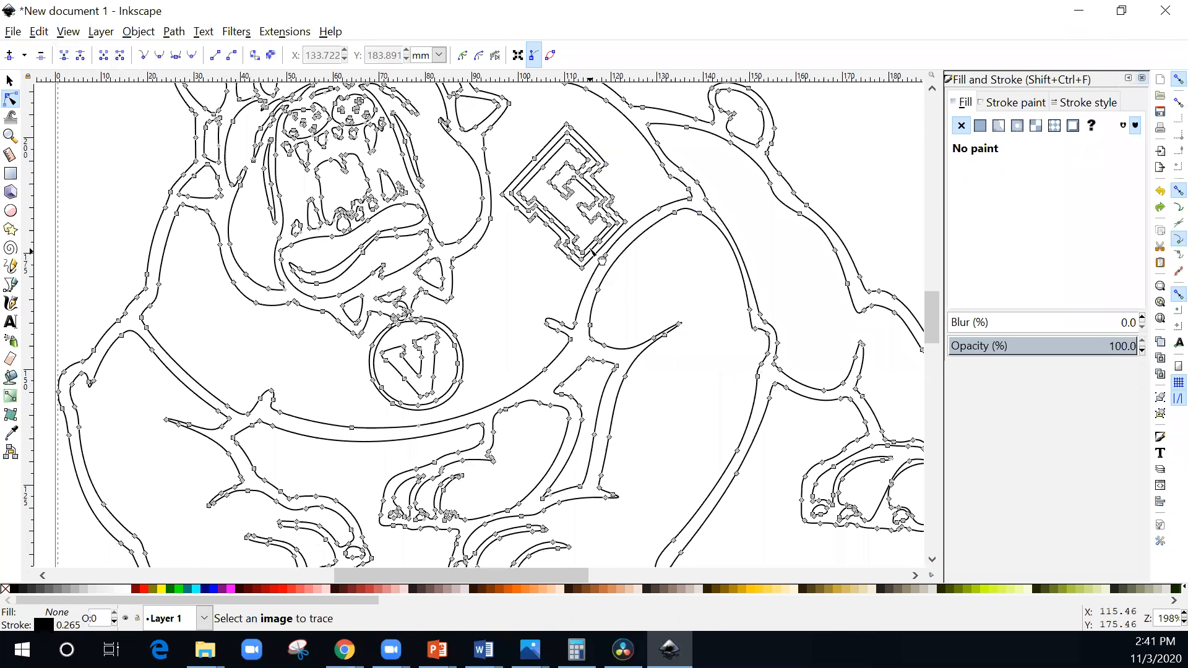
{"action": "scroll", "coordinate": [635, 266], "scroll_direction": "down", "scroll_amount": 2}
{"action": "scroll", "coordinate": [633, 261], "scroll_direction": "up", "scroll_amount": 5}
{"action": "scroll", "coordinate": [631, 258], "scroll_direction": "down", "scroll_amount": 2}
{"action": "scroll", "coordinate": [631, 257], "scroll_direction": "up", "scroll_amount": 3}
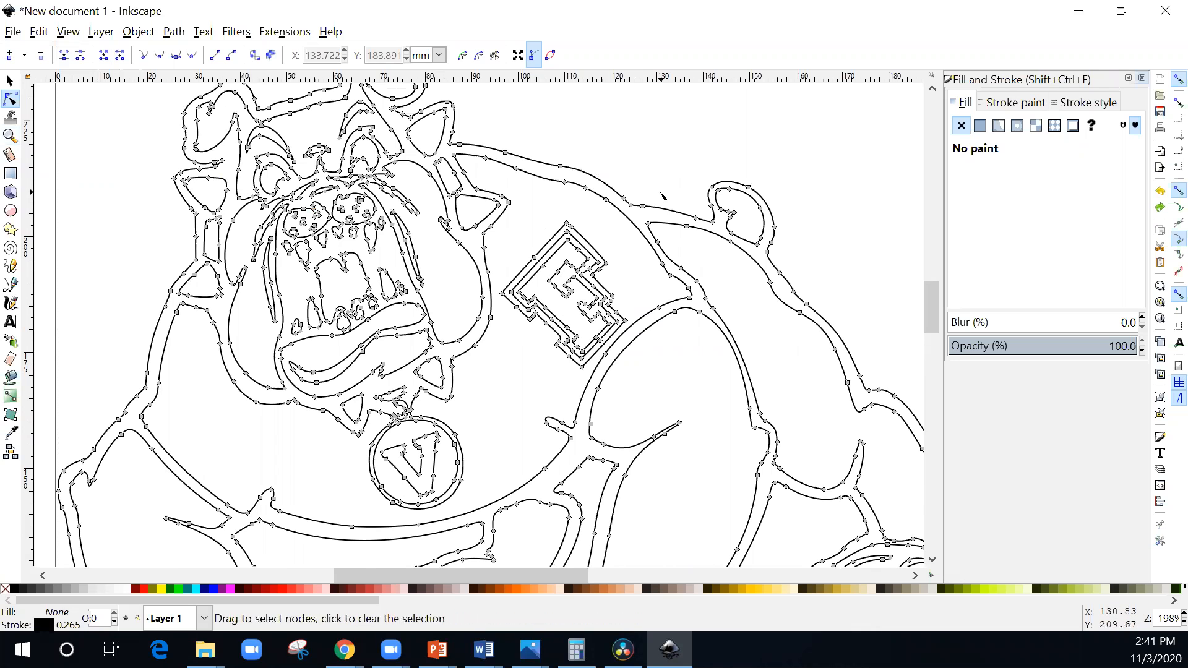
{"action": "scroll", "coordinate": [645, 201], "scroll_direction": "down", "scroll_amount": 3}
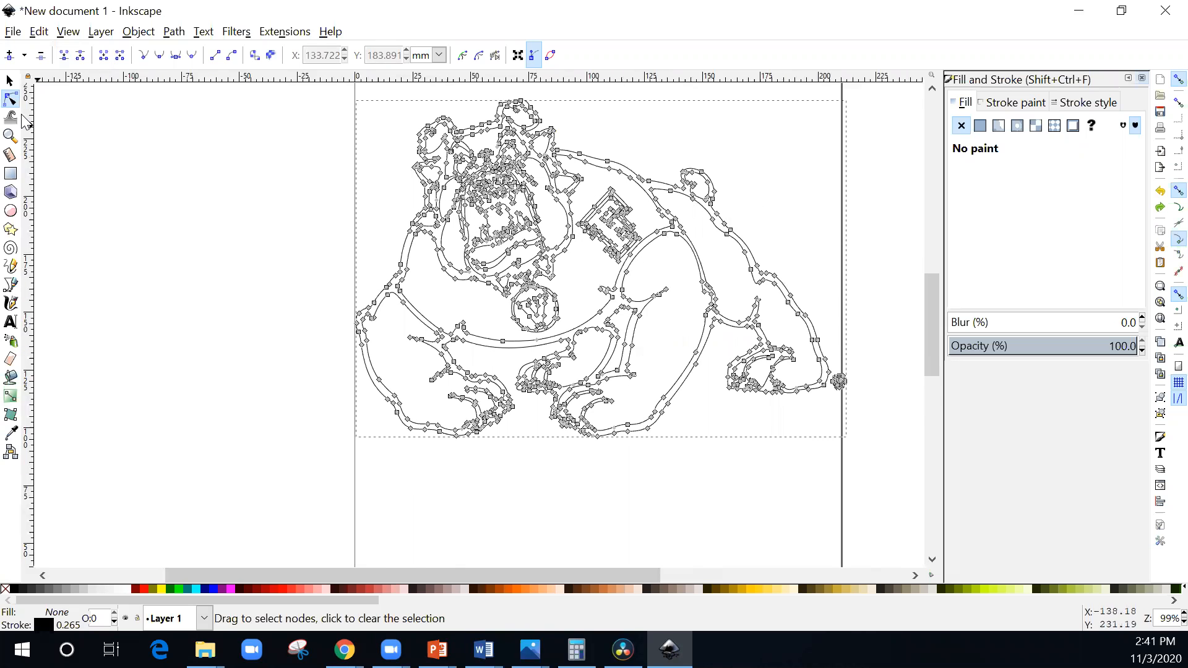
Try the bulldog path without stroke paint, and restore its flat black stroke.
{"action": "left_click", "coordinate": [11, 81]}
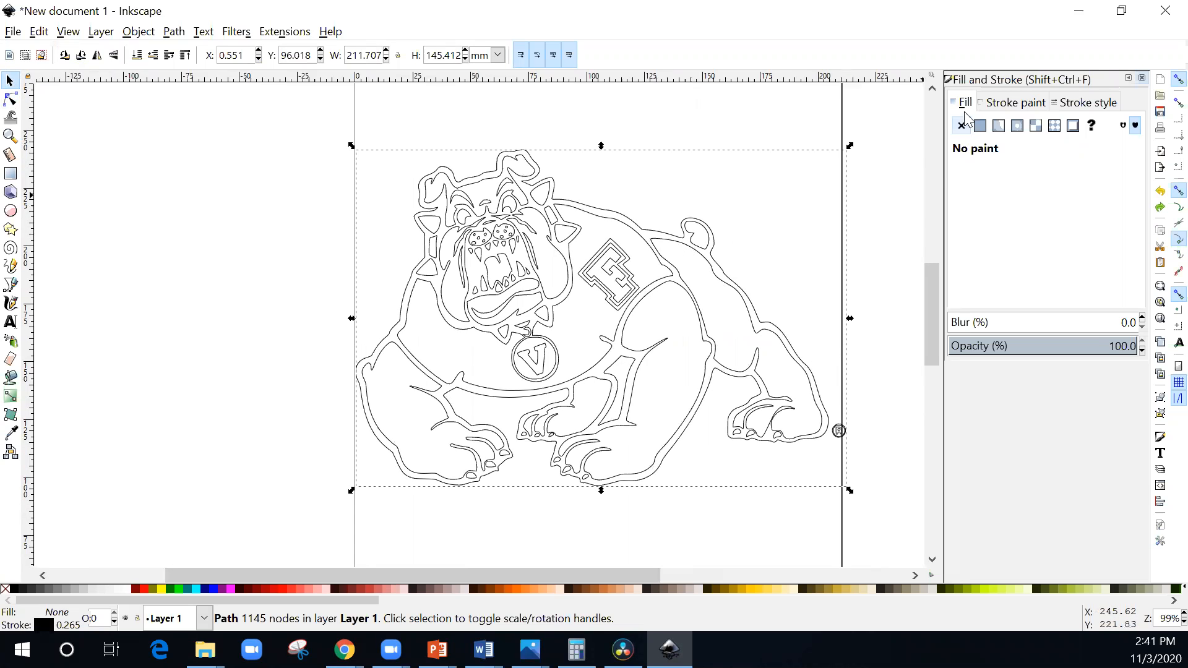
{"action": "left_click", "coordinate": [1002, 103]}
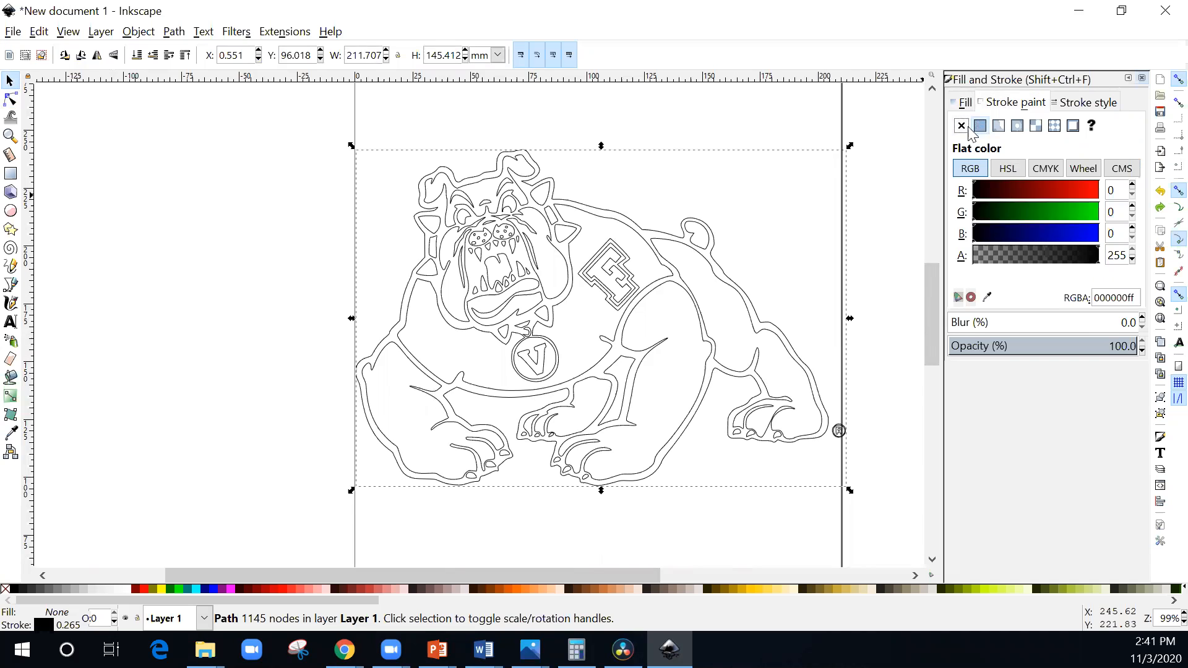
{"action": "left_click", "coordinate": [966, 128]}
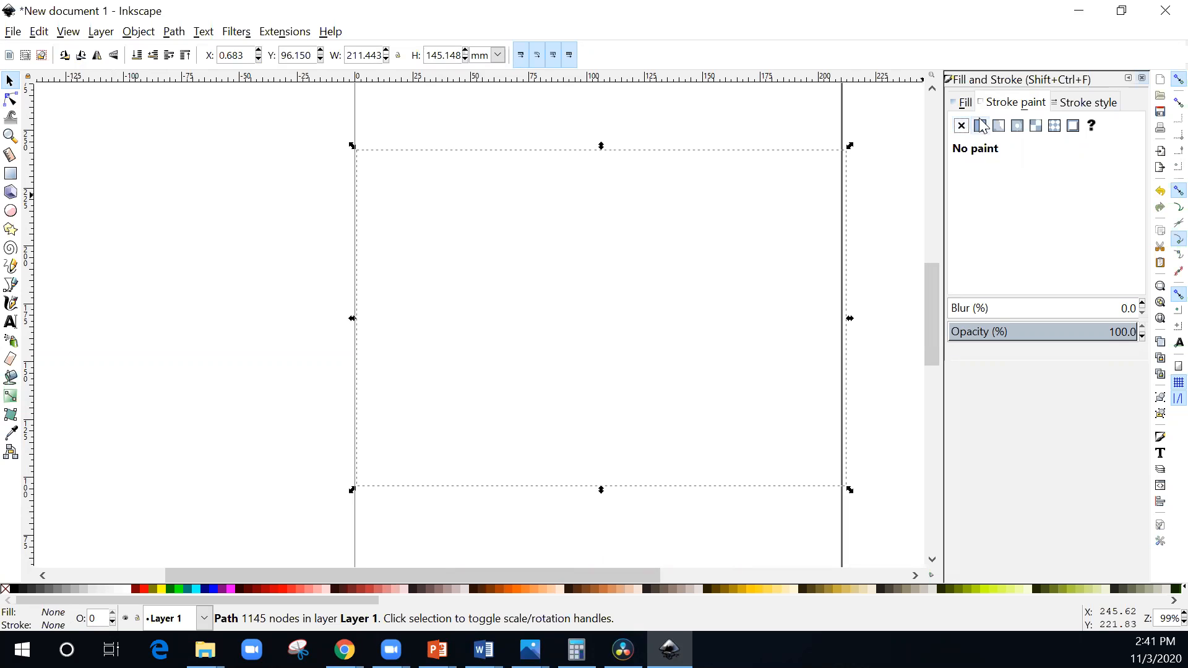
{"action": "left_click", "coordinate": [980, 126]}
{"action": "left_click", "coordinate": [757, 119]}
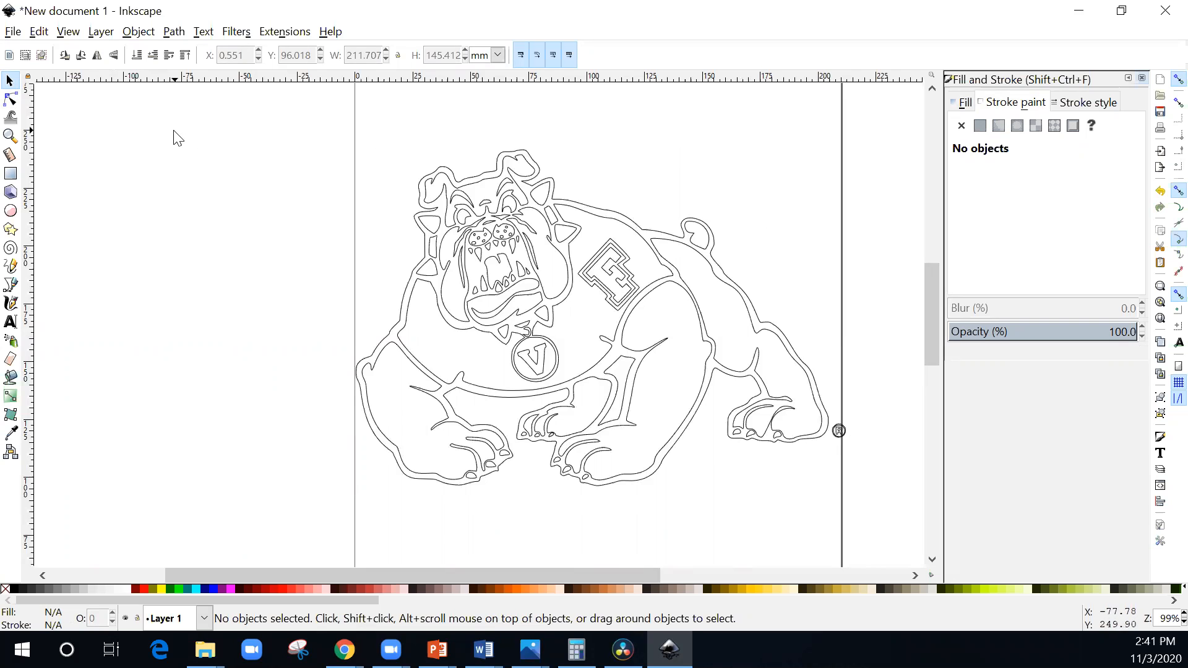
Select the whole bulldog path and break it apart into separate paths.
{"action": "left_click_drag", "start_coordinate": [867, 124], "coordinate": [235, 551]}
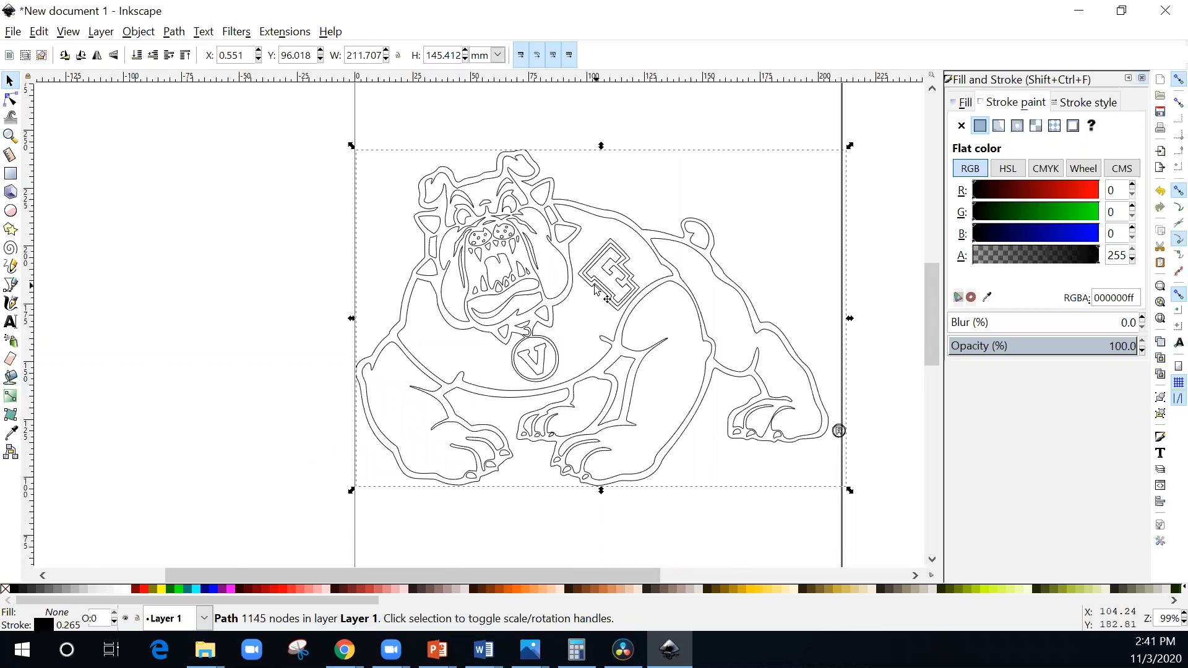
{"action": "key", "text": "n"}
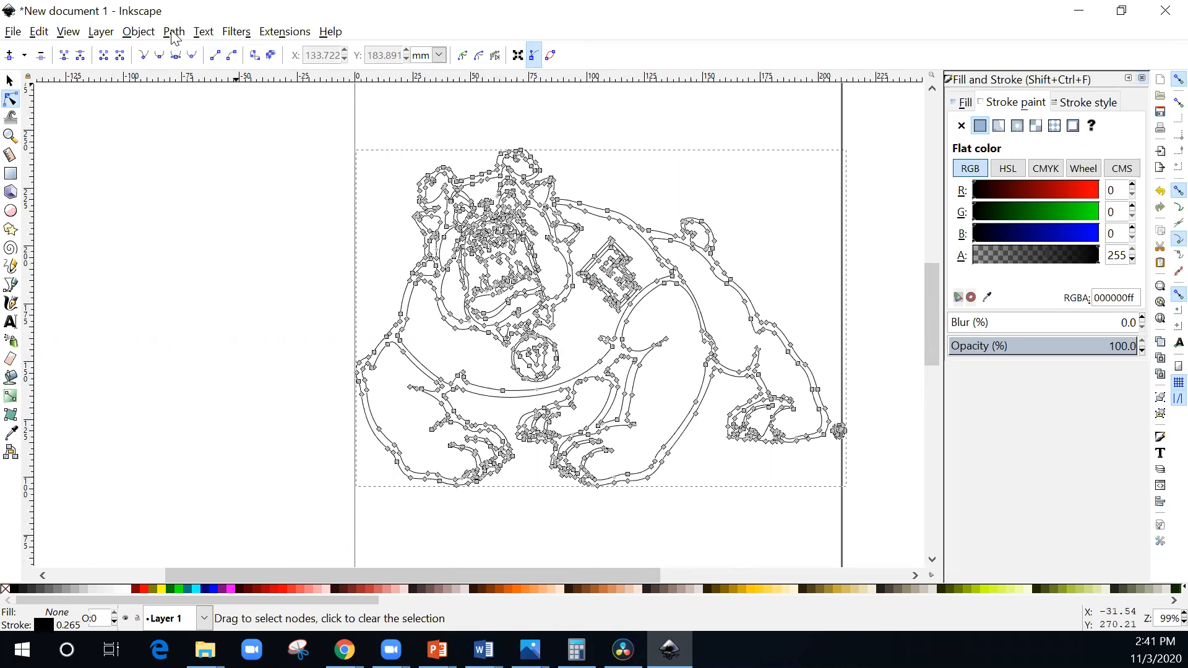
{"action": "left_click", "coordinate": [138, 32]}
{"action": "mouse_move", "coordinate": [180, 36]}
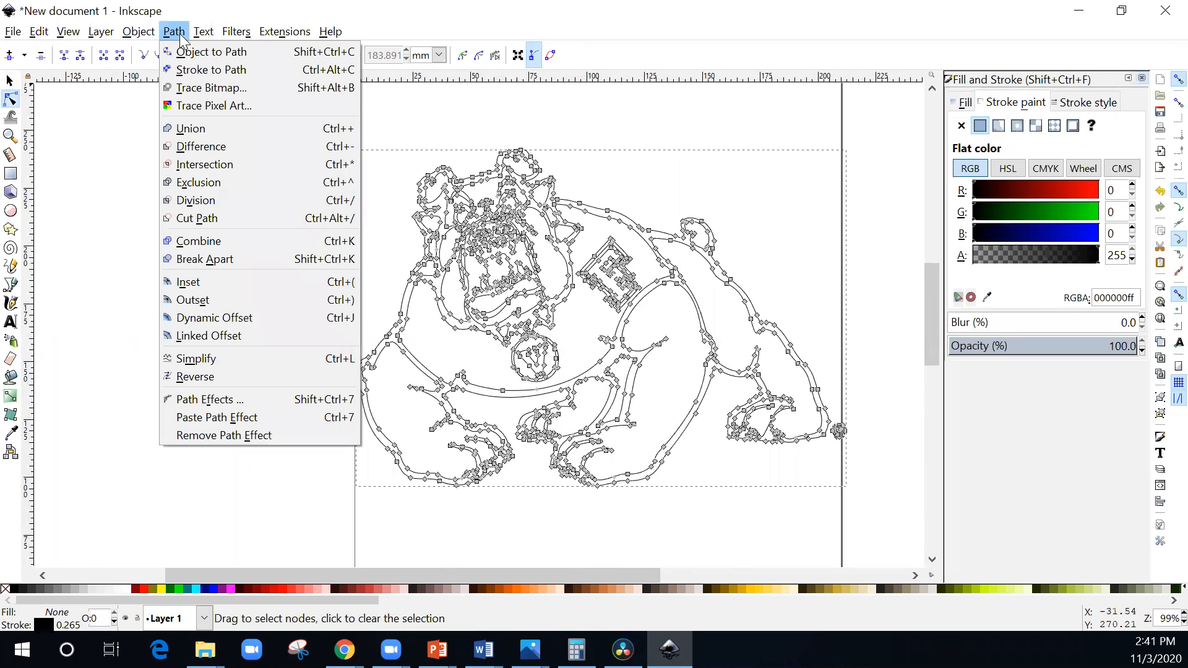
{"action": "left_click", "coordinate": [226, 261]}
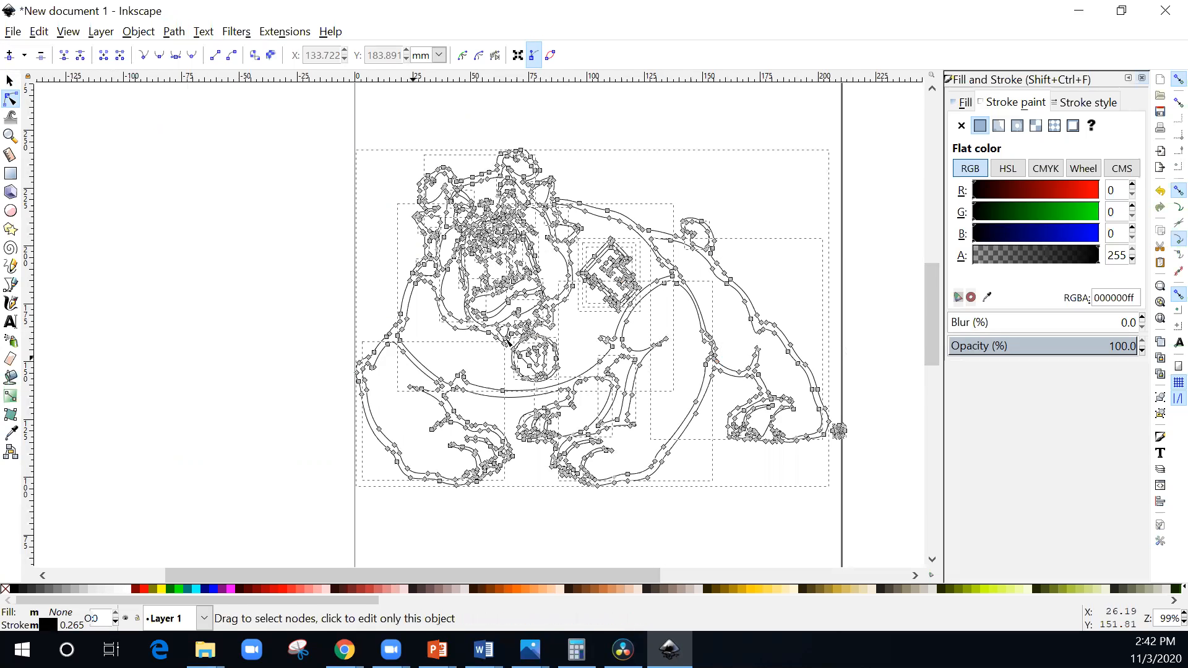
{"action": "left_click", "coordinate": [871, 499]}
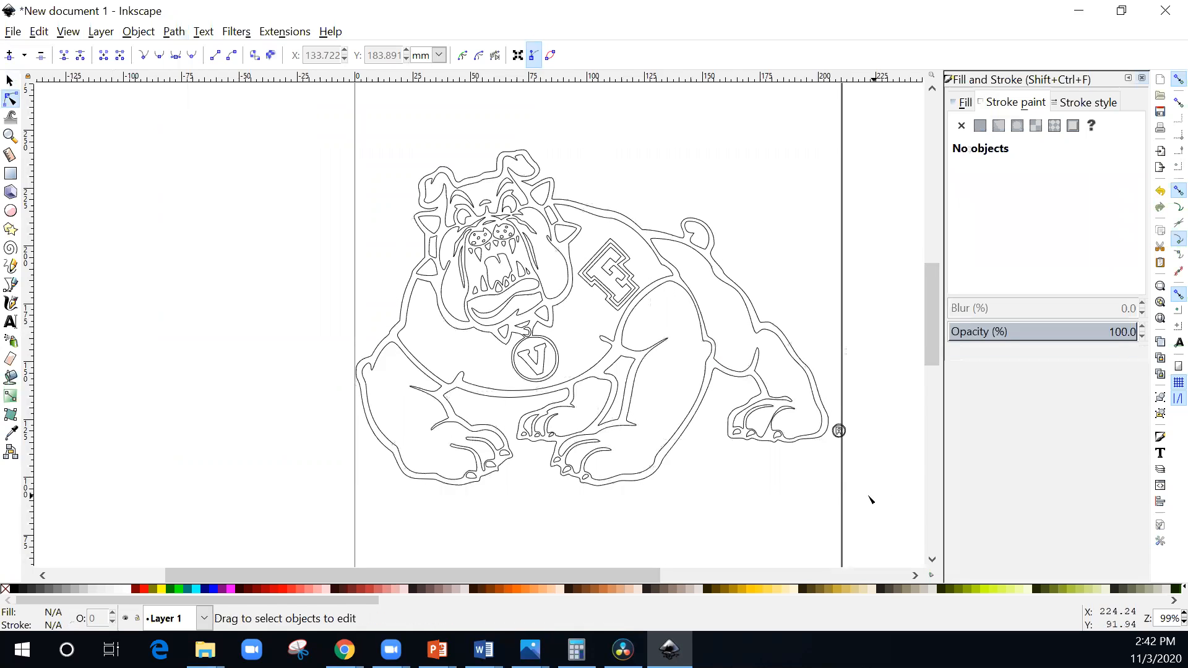
Check the separated paths by individually selecting the front leg's inner outline and the body's outer outline.
{"action": "scroll", "coordinate": [398, 483], "scroll_direction": "up", "scroll_amount": 2}
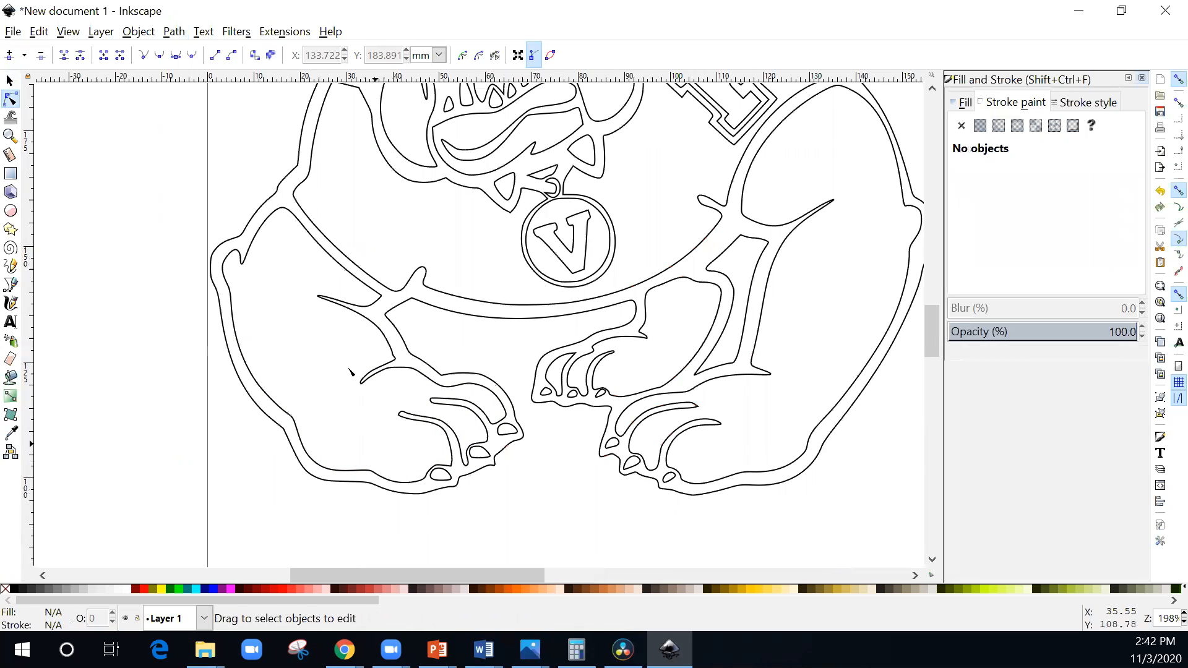
{"action": "left_click", "coordinate": [365, 291]}
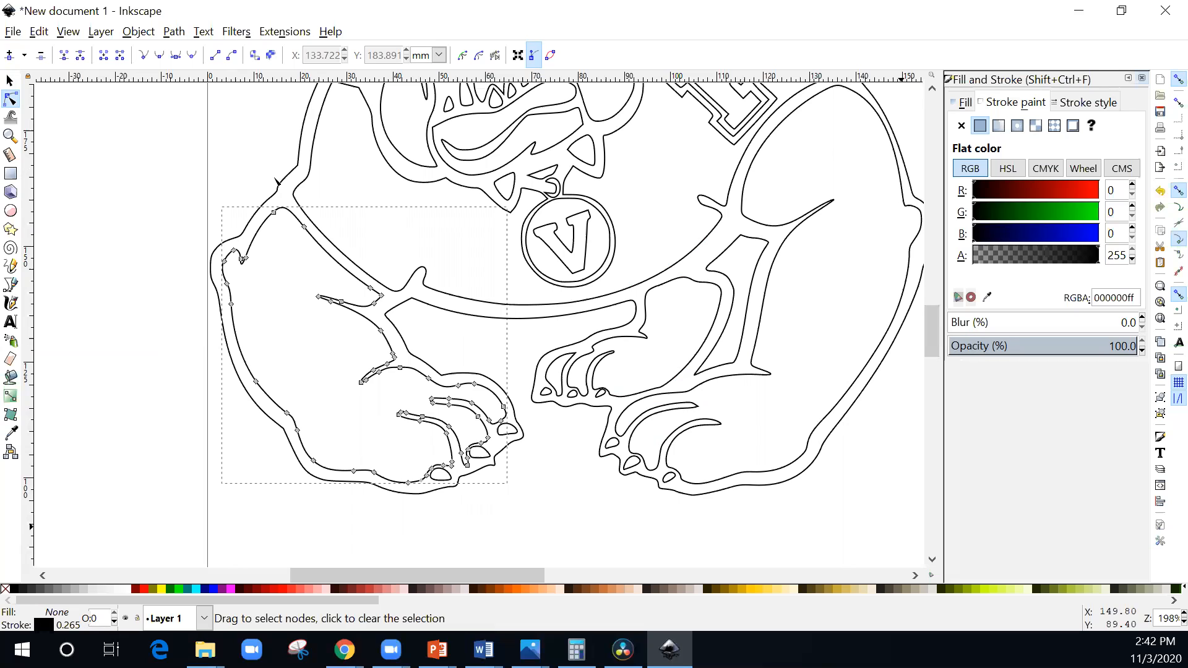
{"action": "left_click", "coordinate": [511, 465]}
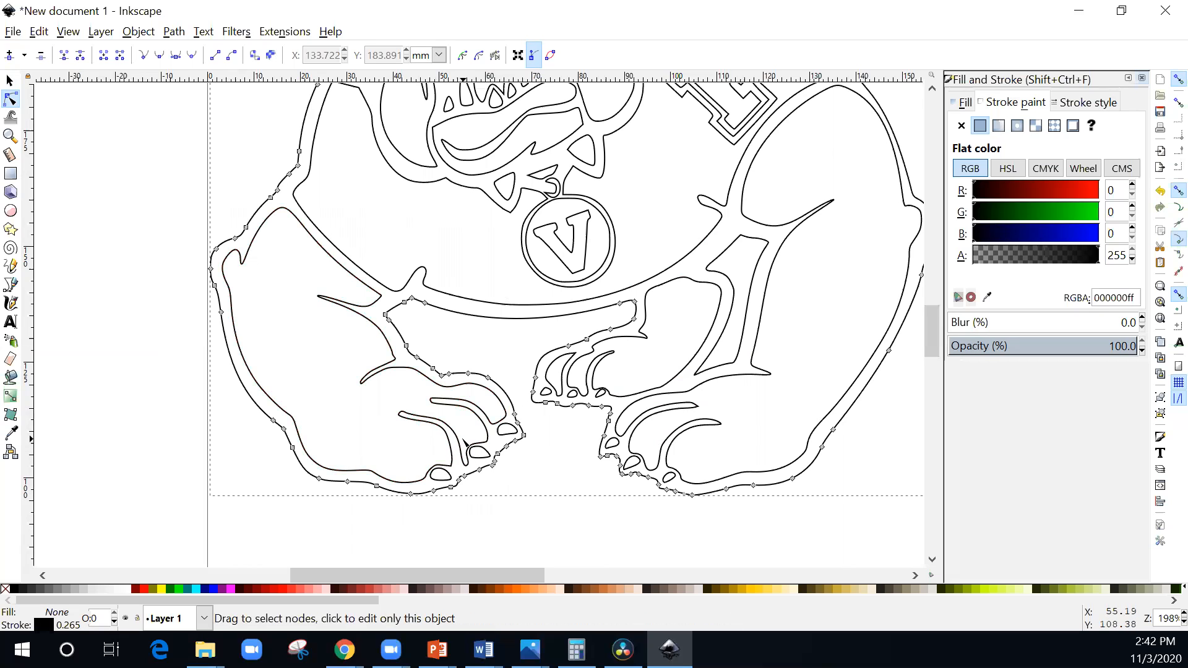
{"action": "left_click", "coordinate": [291, 224]}
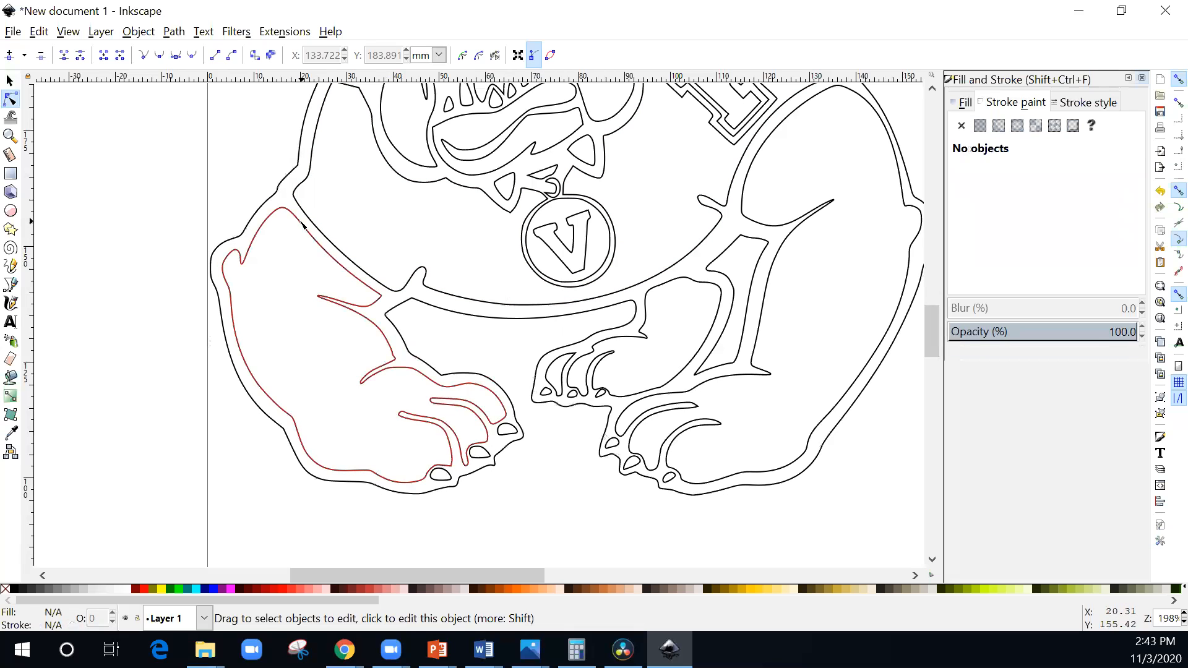
{"action": "left_click", "coordinate": [297, 224]}
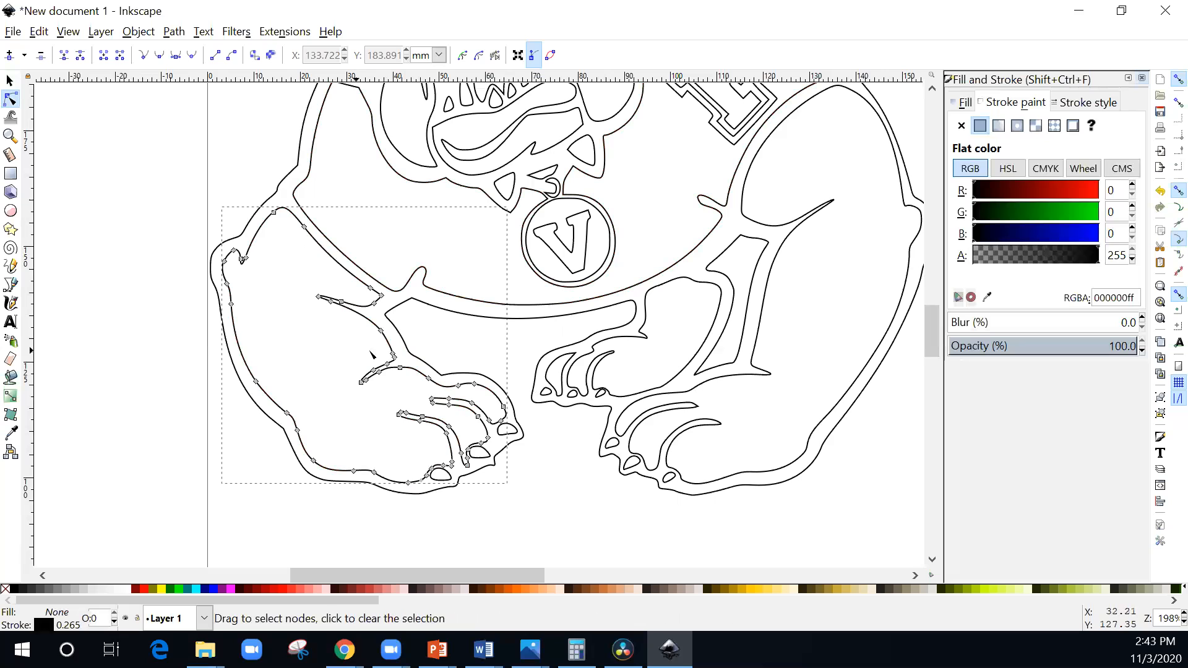
{"action": "left_click", "coordinate": [362, 313]}
{"action": "left_click", "coordinate": [272, 350]}
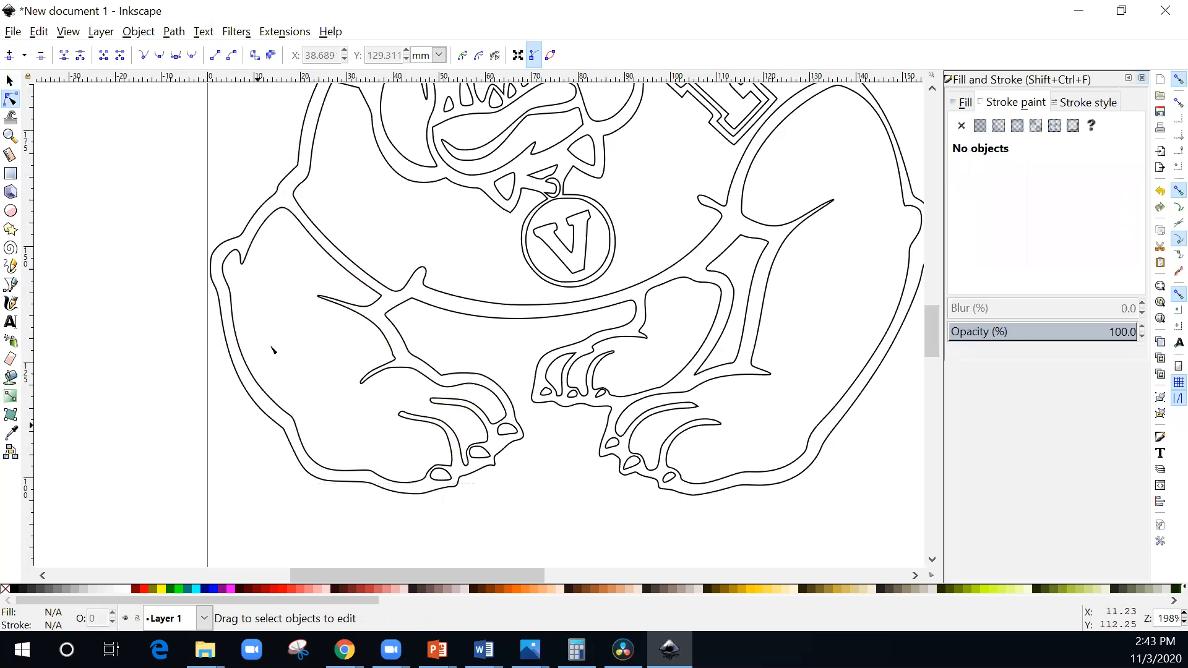
Try cutting the front leg's inner outline out of the drawing, and undo the cut.
{"action": "left_click", "coordinate": [329, 310]}
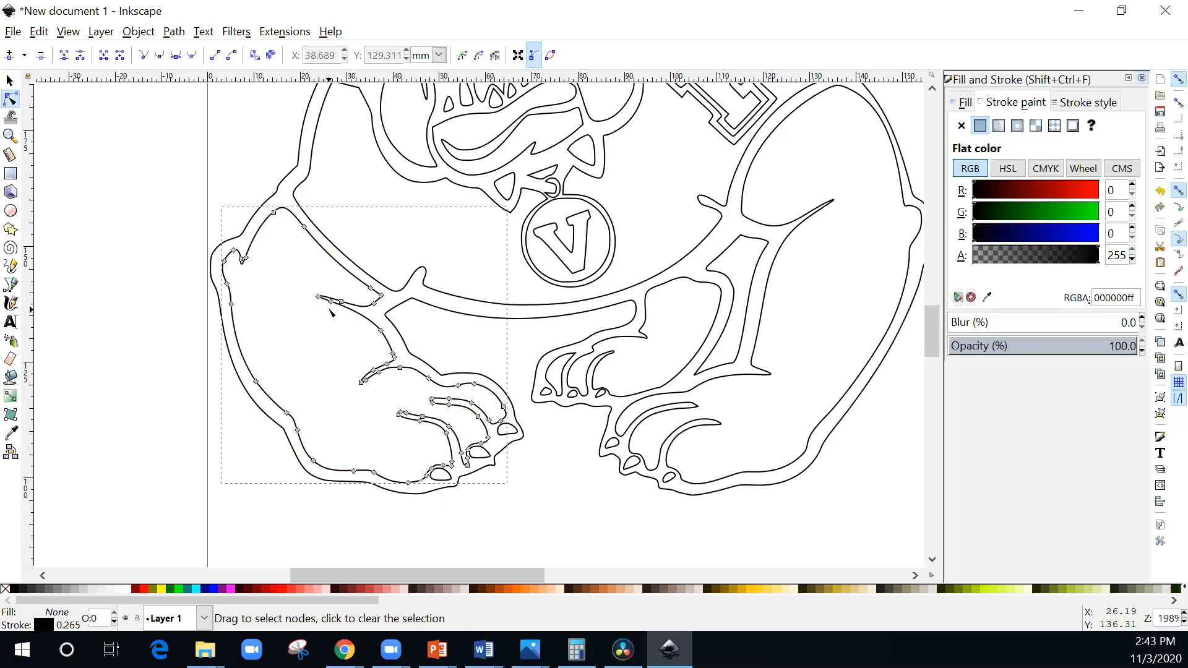
{"action": "right_click", "coordinate": [331, 311]}
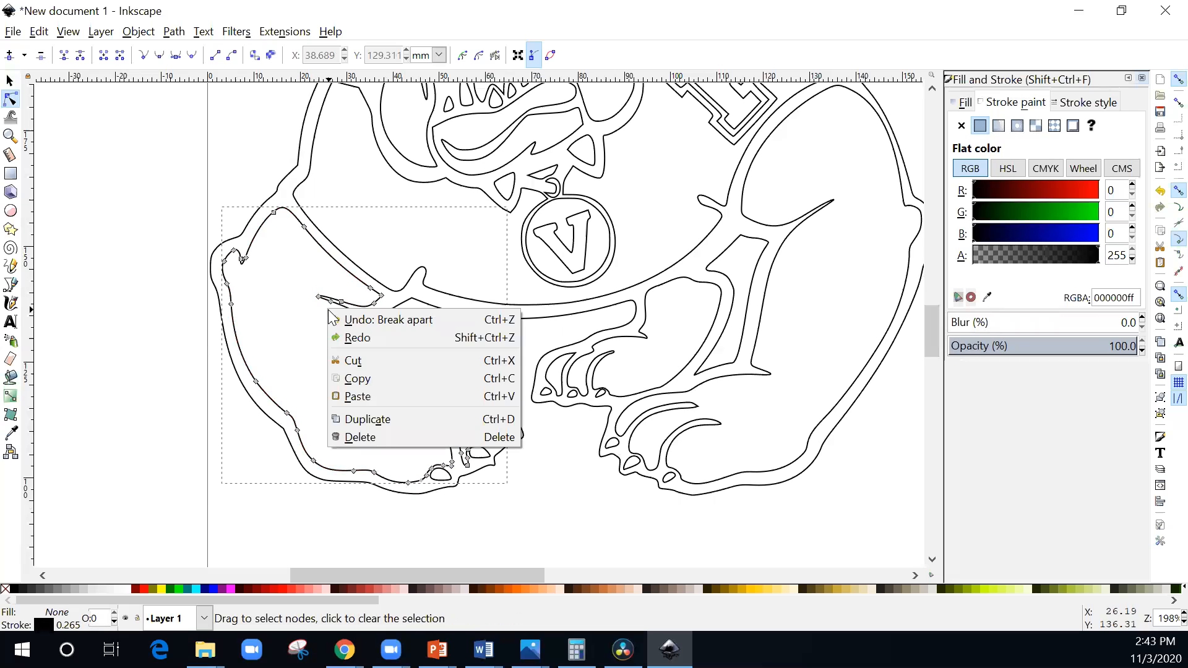
{"action": "left_click", "coordinate": [357, 358]}
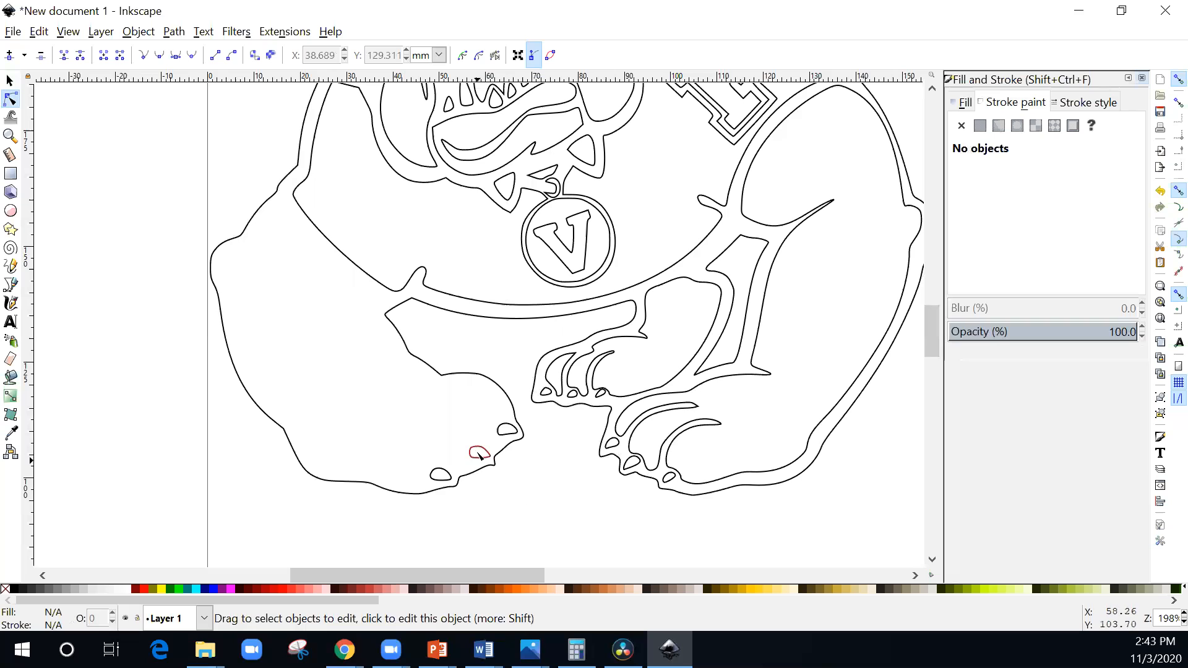
{"action": "key", "text": "ctrl+z"}
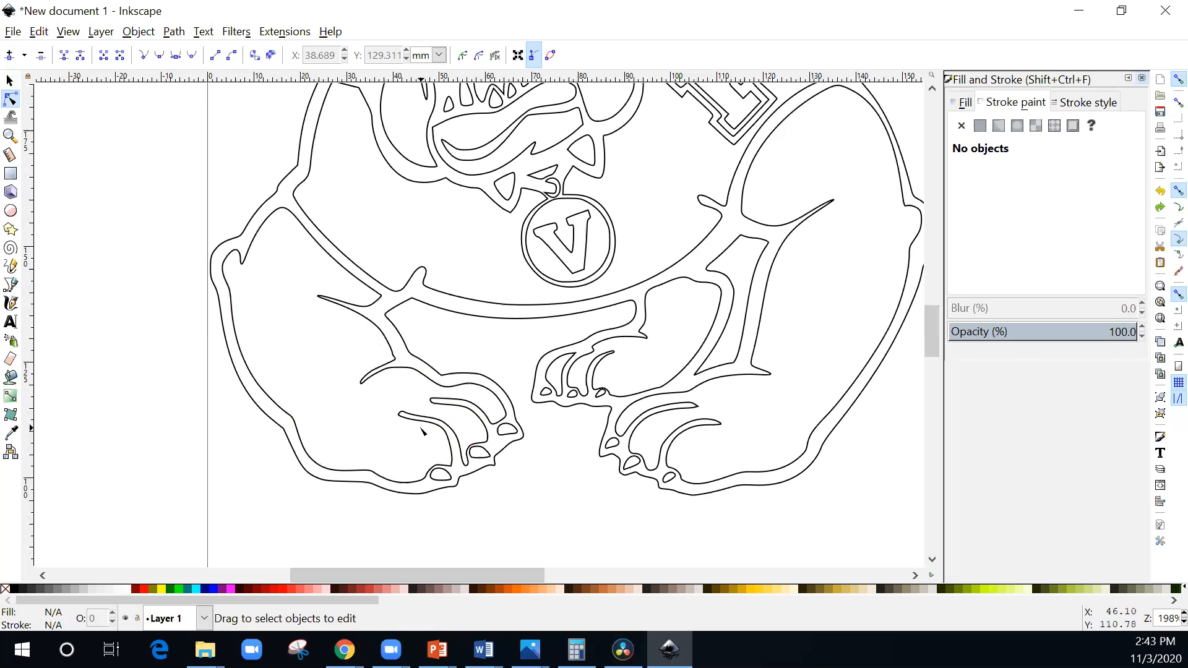
Try a freehand Pencil line along the lower toe crease of the front paw, and undo it.
{"action": "scroll", "coordinate": [434, 451], "scroll_direction": "up", "scroll_amount": 1}
{"action": "scroll", "coordinate": [423, 453], "scroll_direction": "down", "scroll_amount": 2}
{"action": "scroll", "coordinate": [423, 454], "scroll_direction": "up", "scroll_amount": 2}
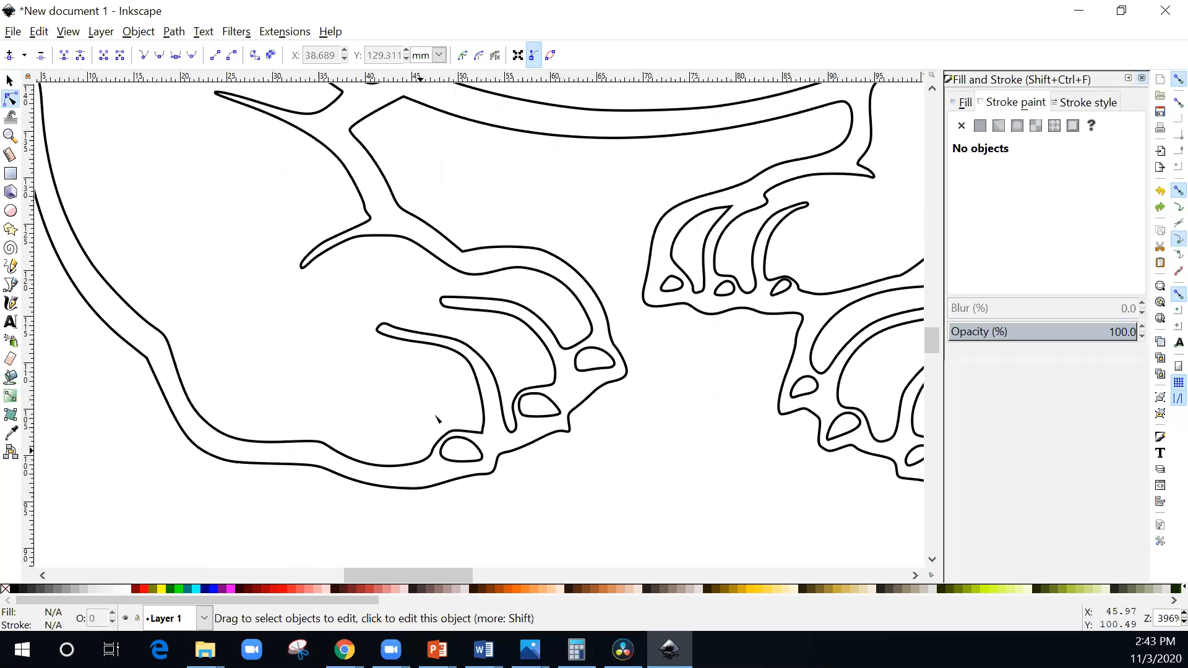
{"action": "left_click", "coordinate": [483, 391]}
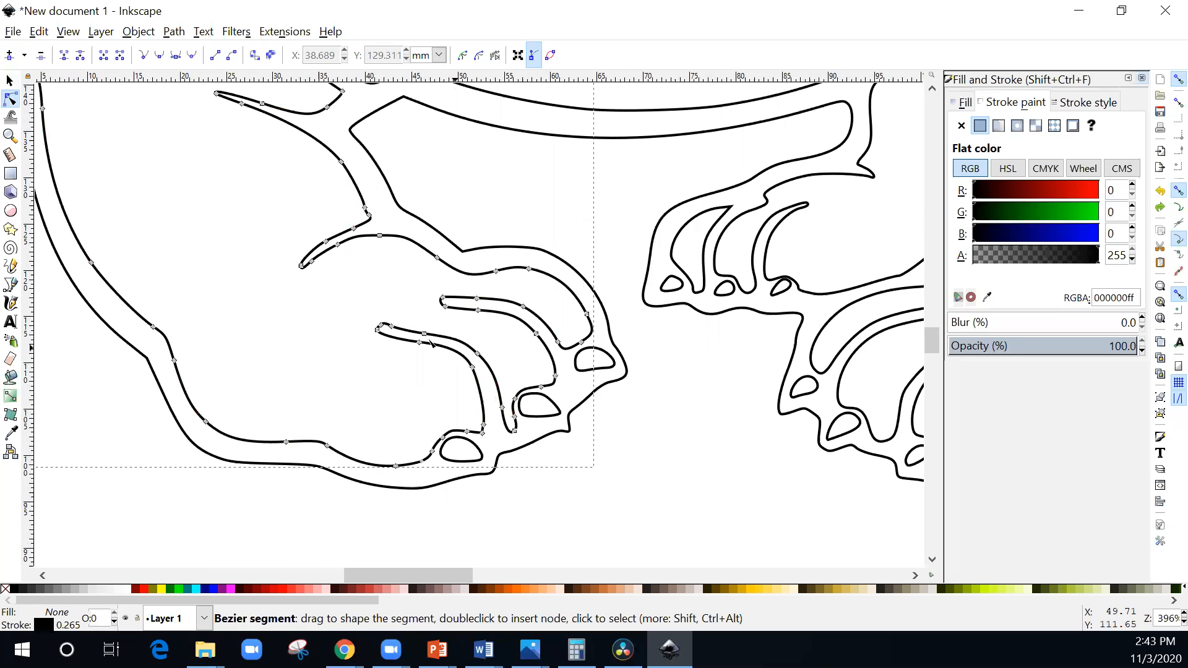
{"action": "left_click", "coordinate": [11, 266]}
{"action": "left_click_drag", "start_coordinate": [495, 423], "coordinate": [486, 375]}
{"action": "left_click_drag", "start_coordinate": [394, 330], "coordinate": [370, 323]}
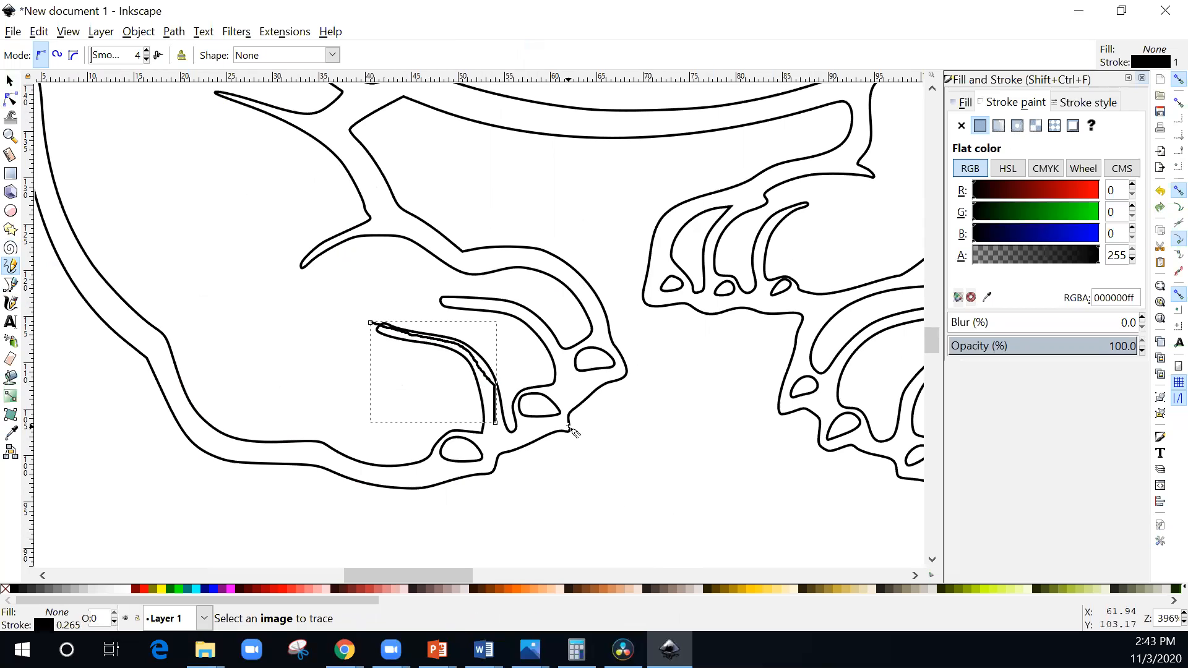
{"action": "key", "text": "ctrl+z"}
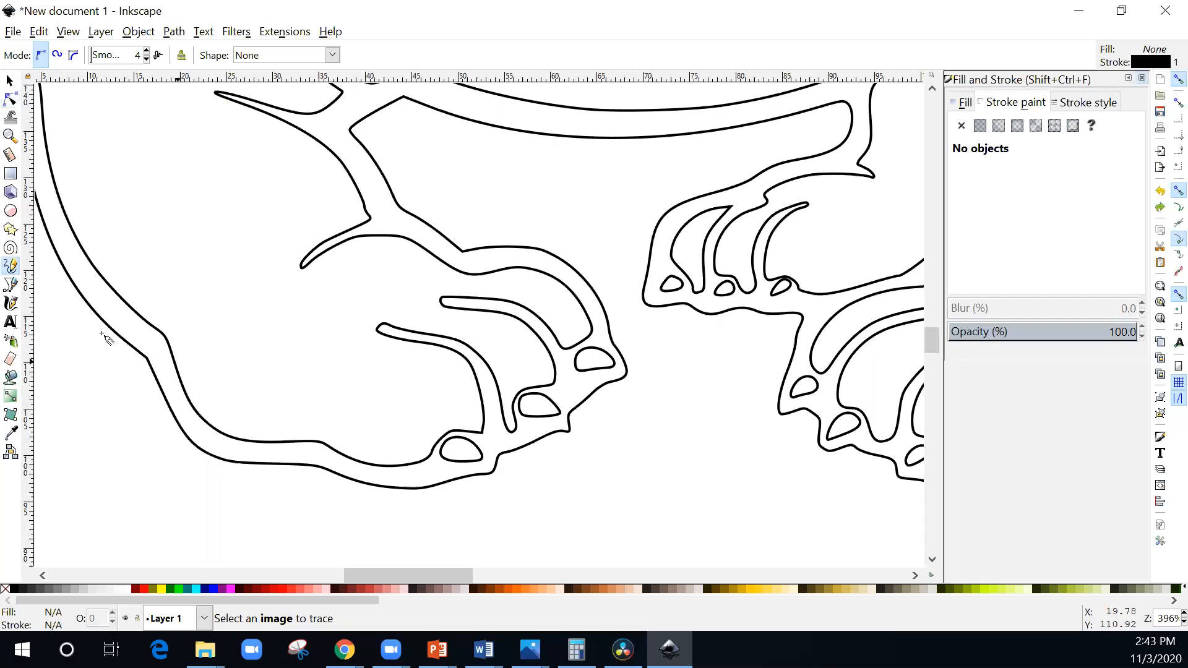
Try tracing the front paw's lower toe crease with straight Bezier segments, and undo the line.
{"action": "left_click", "coordinate": [11, 285]}
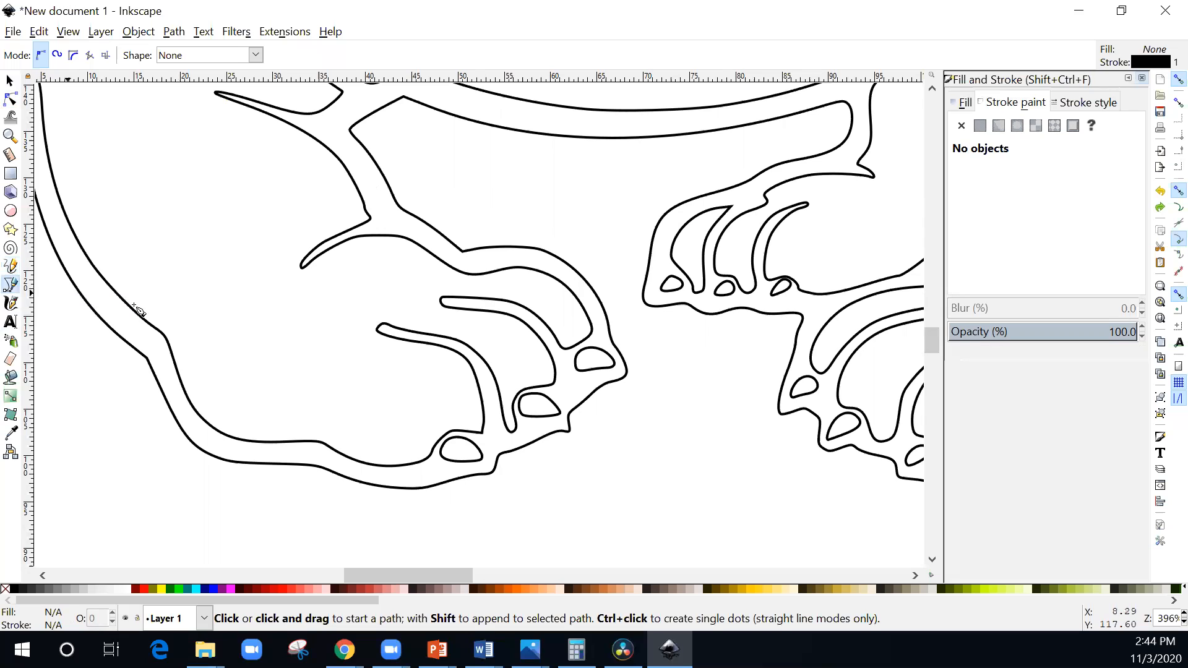
{"action": "left_click", "coordinate": [495, 427]}
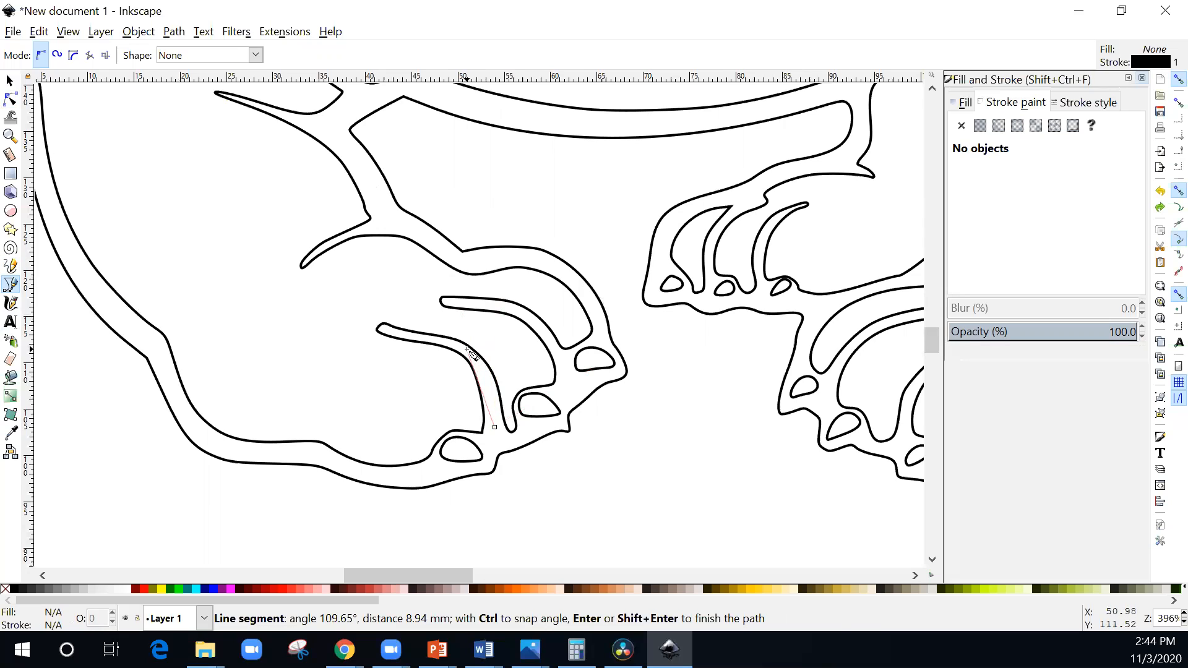
{"action": "left_click", "coordinate": [385, 329]}
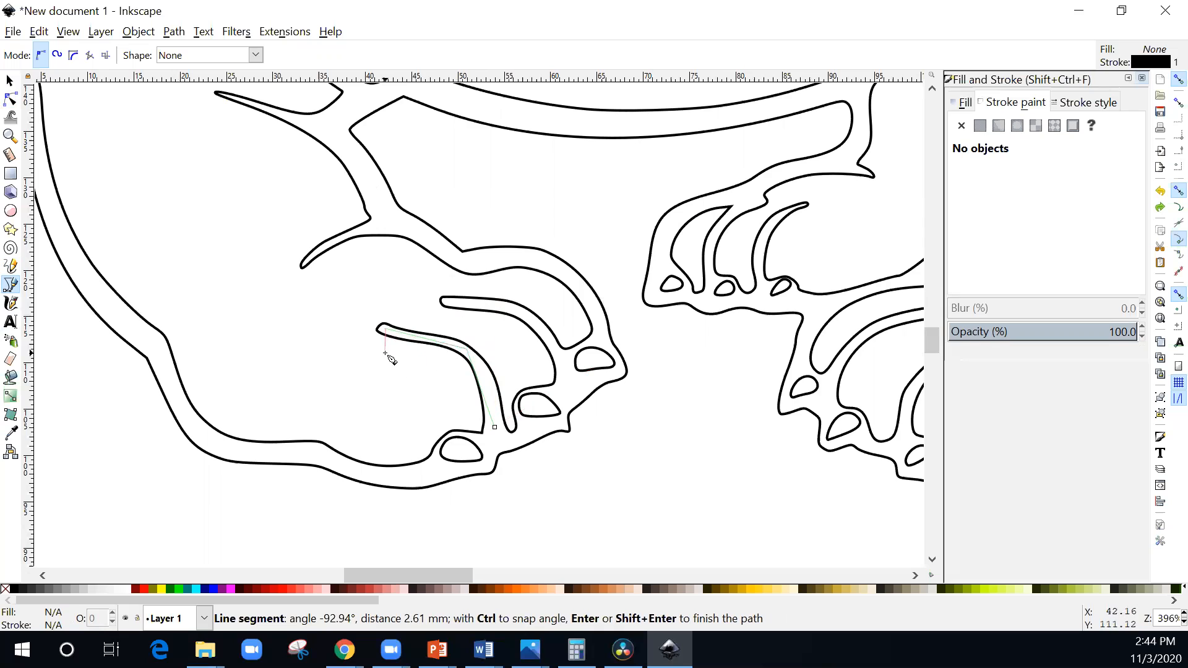
{"action": "key", "text": "Return"}
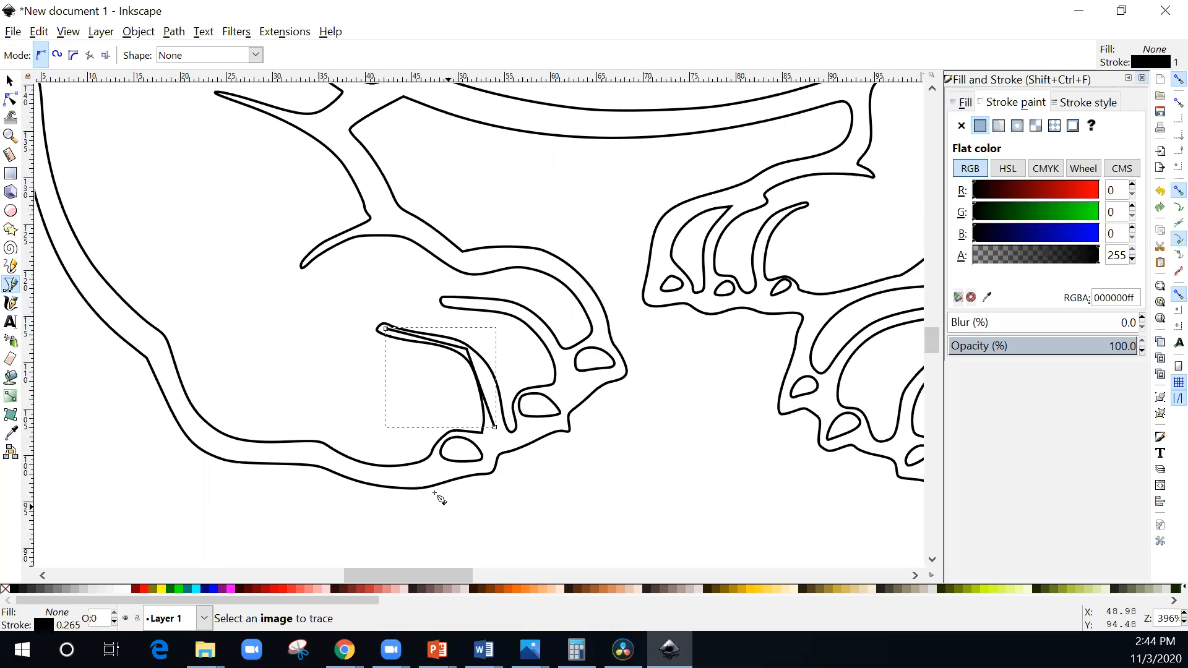
{"action": "left_click", "coordinate": [495, 427]}
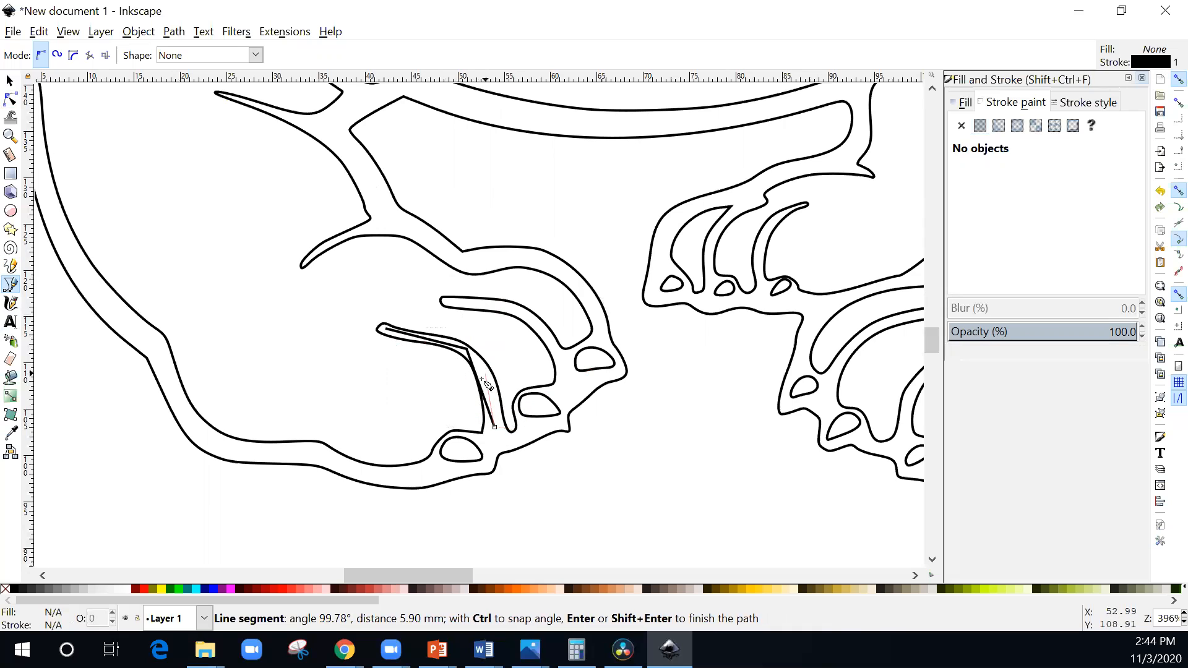
{"action": "key", "text": "Escape"}
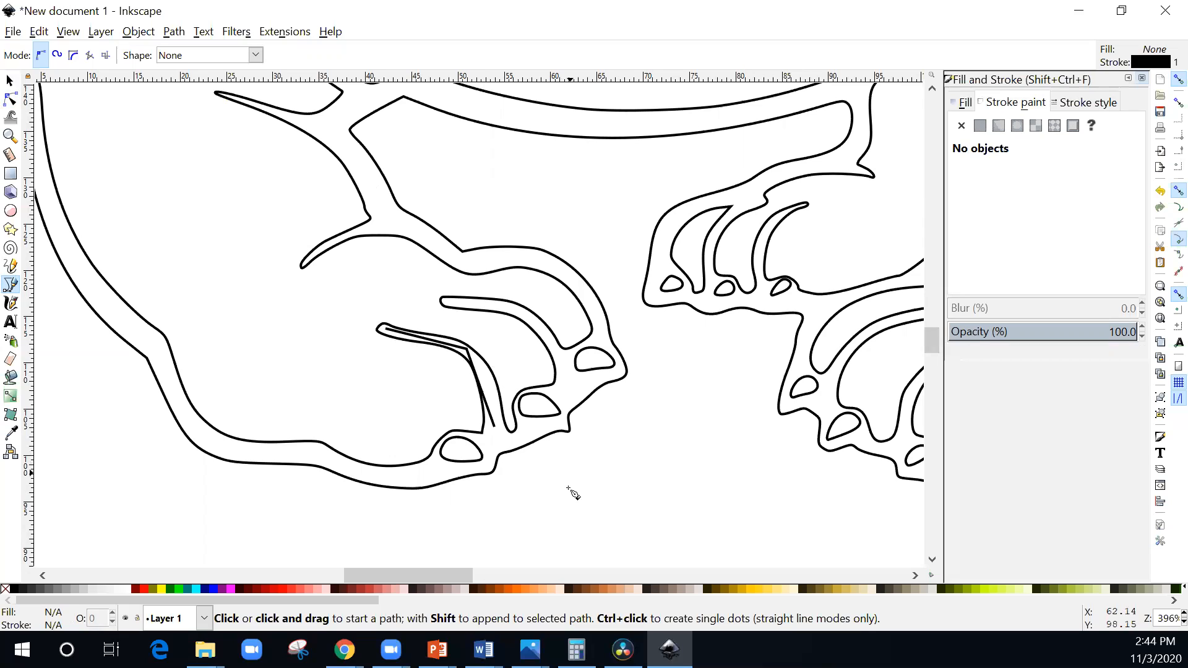
{"action": "key", "text": "s"}
{"action": "key", "text": "ctrl+z"}
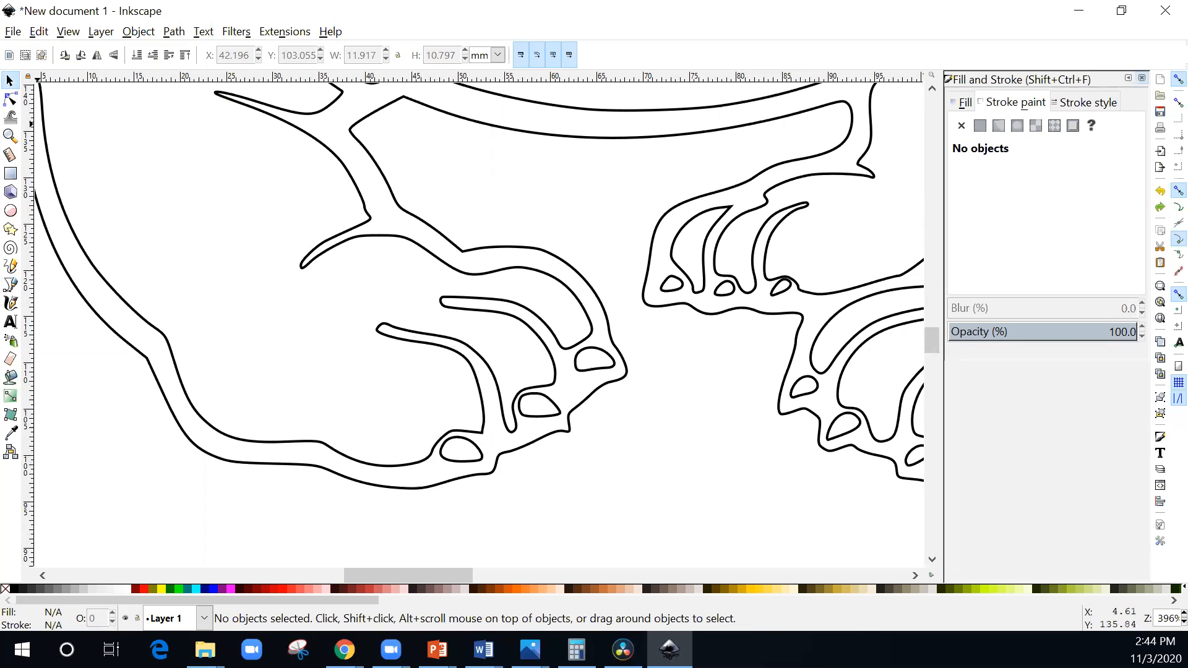
{"action": "left_click", "coordinate": [13, 285]}
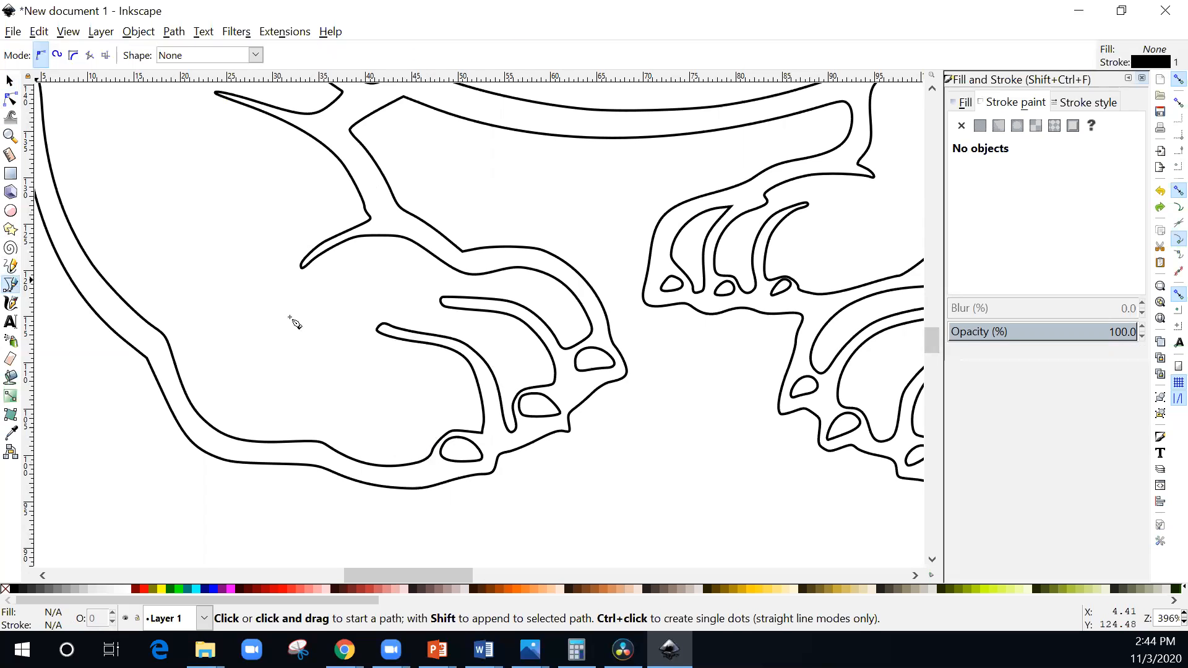
{"action": "left_click_drag", "start_coordinate": [495, 426], "coordinate": [468, 355]}
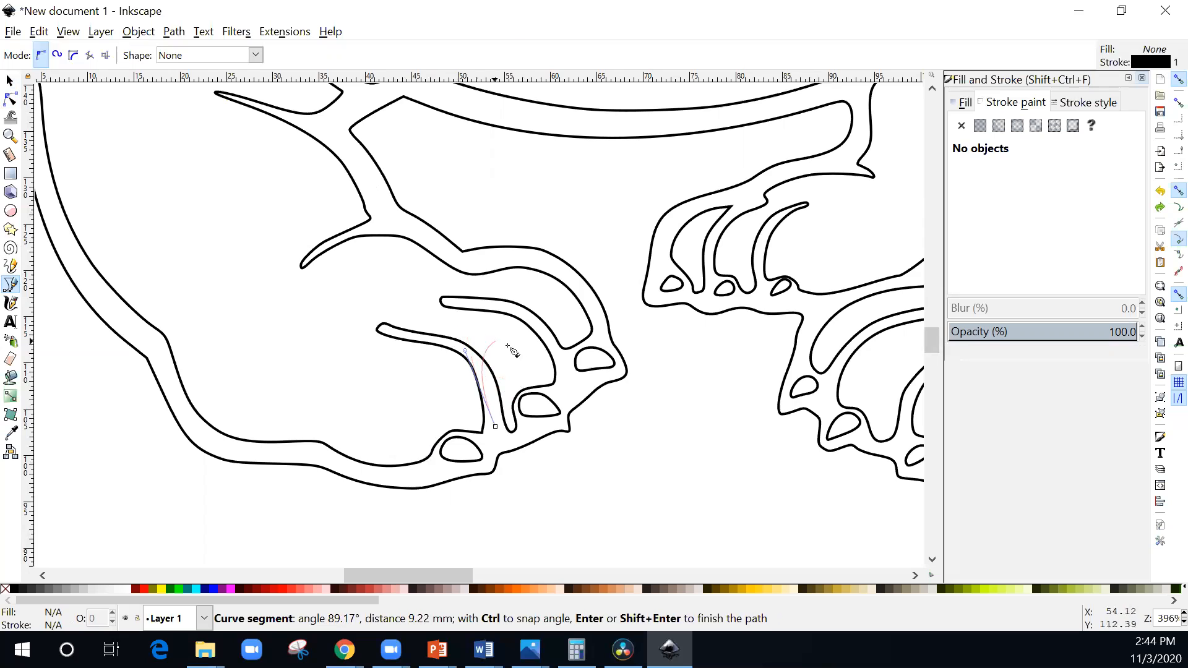
{"action": "left_click", "coordinate": [465, 352]}
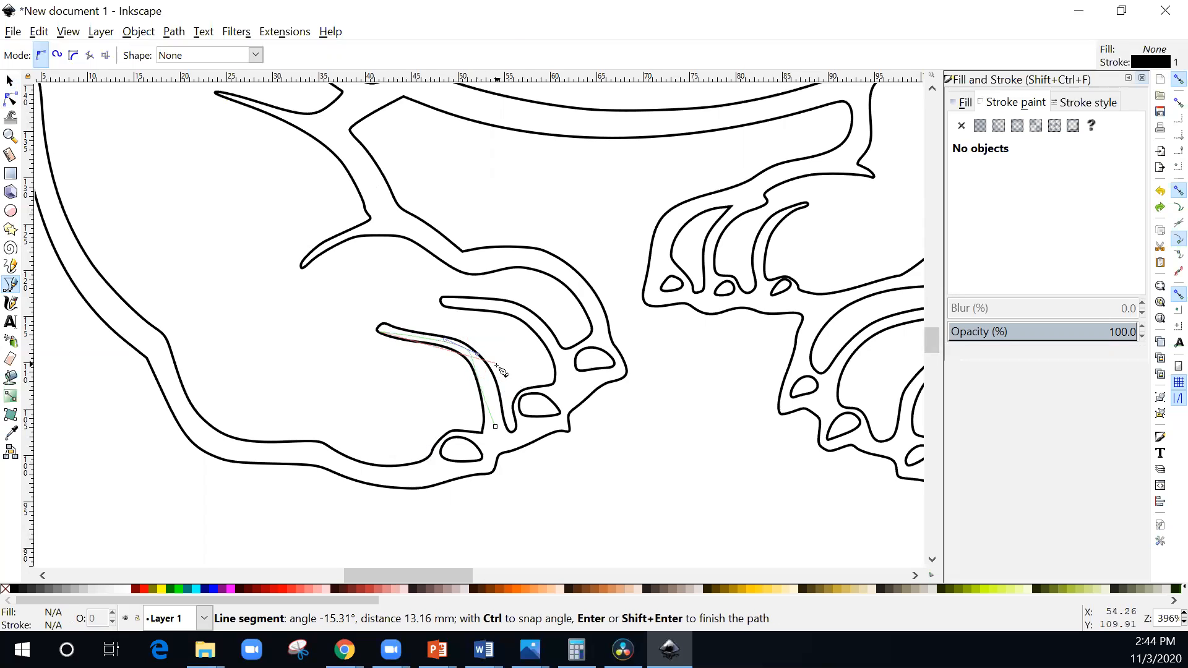
{"action": "key", "text": "Escape"}
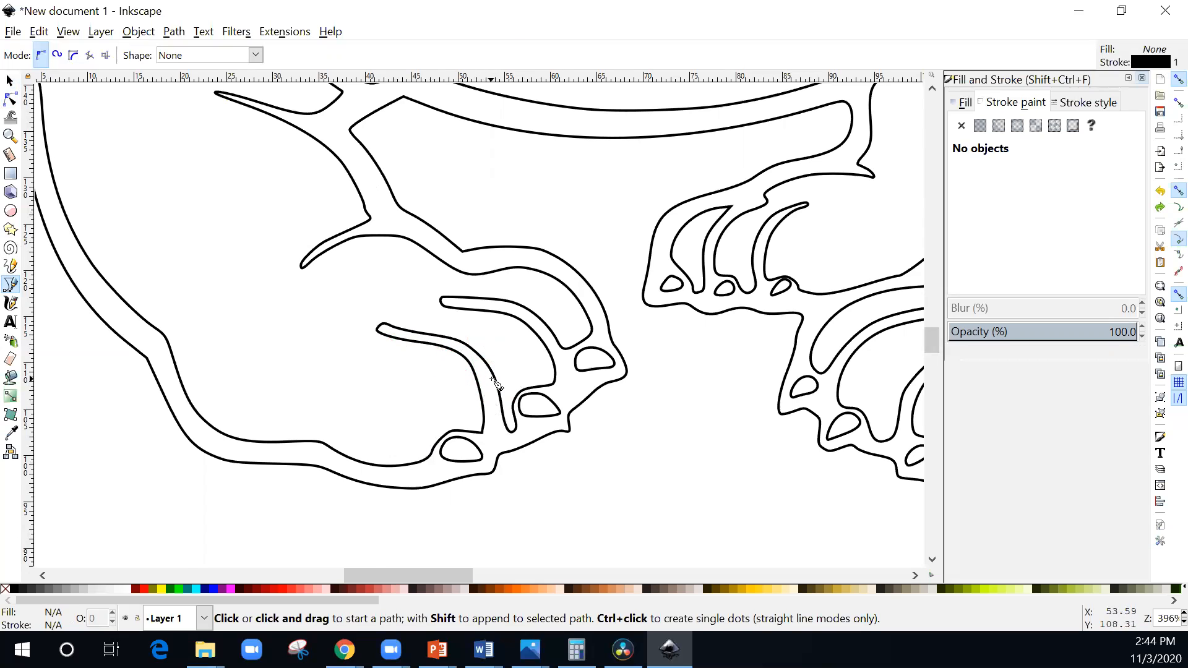
{"action": "scroll", "coordinate": [495, 383], "scroll_direction": "up", "scroll_amount": 2}
{"action": "scroll", "coordinate": [475, 435], "scroll_direction": "up", "scroll_amount": 1}
{"action": "left_click_drag", "start_coordinate": [508, 500], "coordinate": [436, 278]}
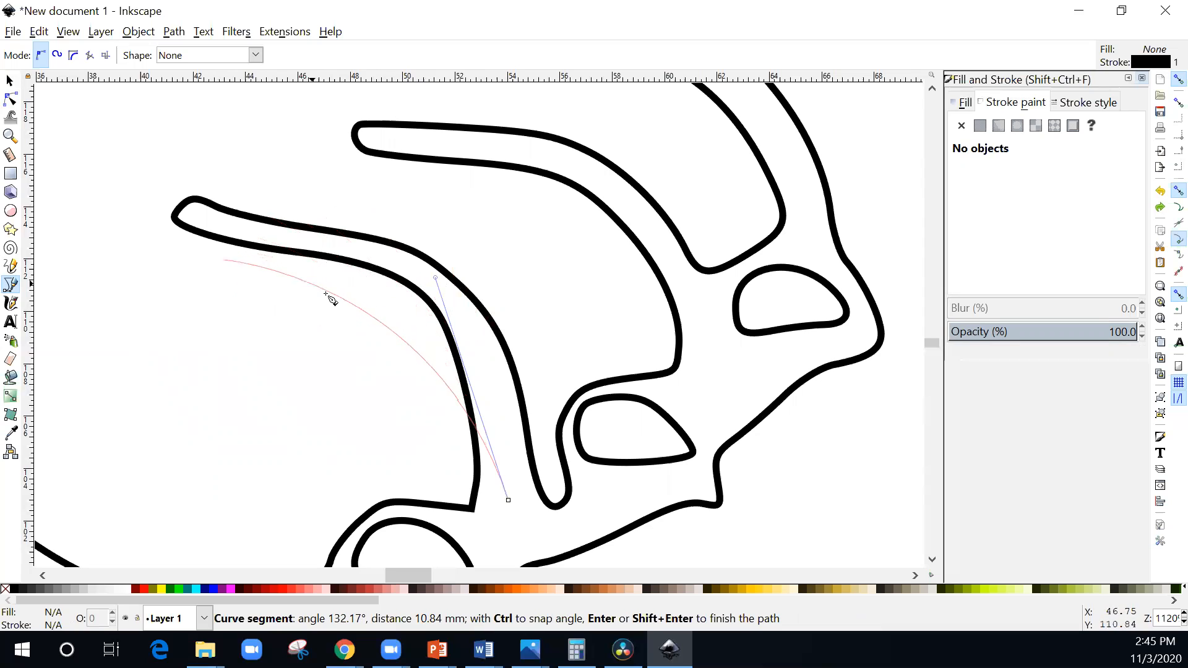
{"action": "key", "text": "Escape"}
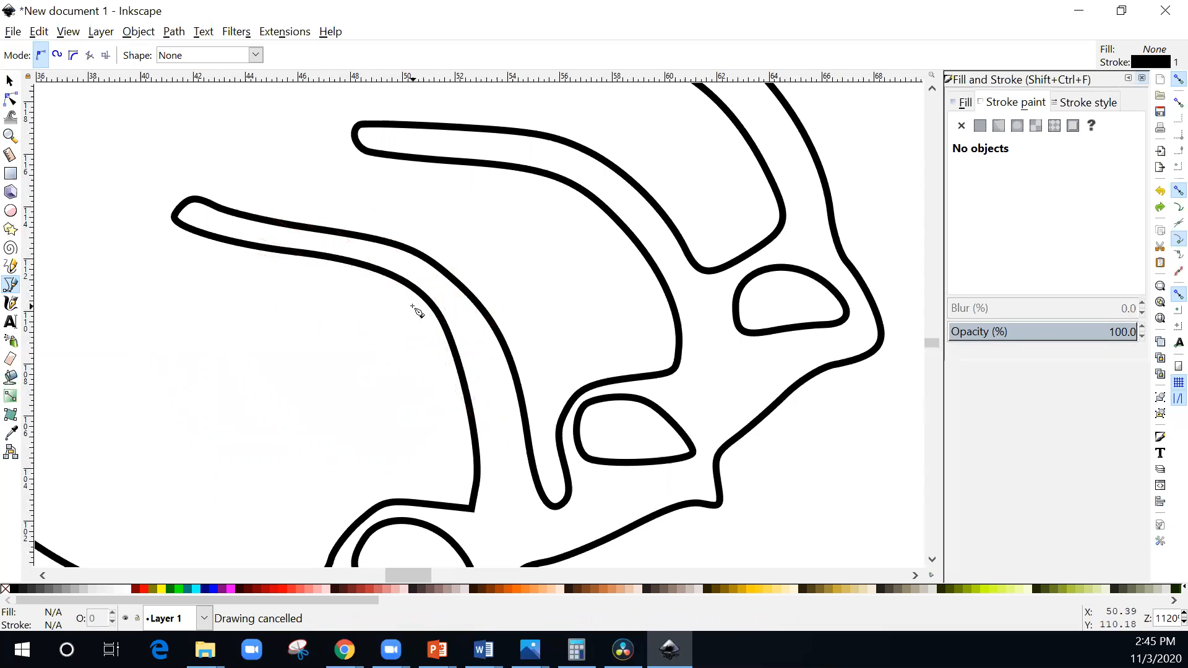
{"action": "left_click_drag", "start_coordinate": [511, 498], "coordinate": [483, 333]}
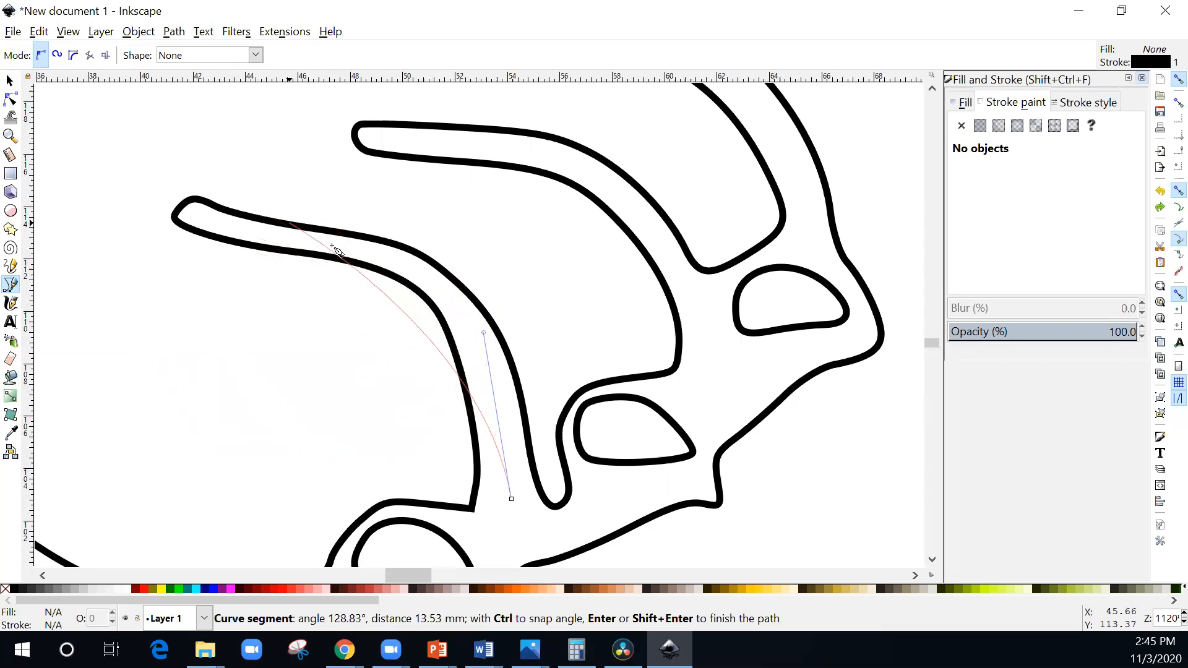
{"action": "left_click_drag", "start_coordinate": [434, 278], "coordinate": [309, 236]}
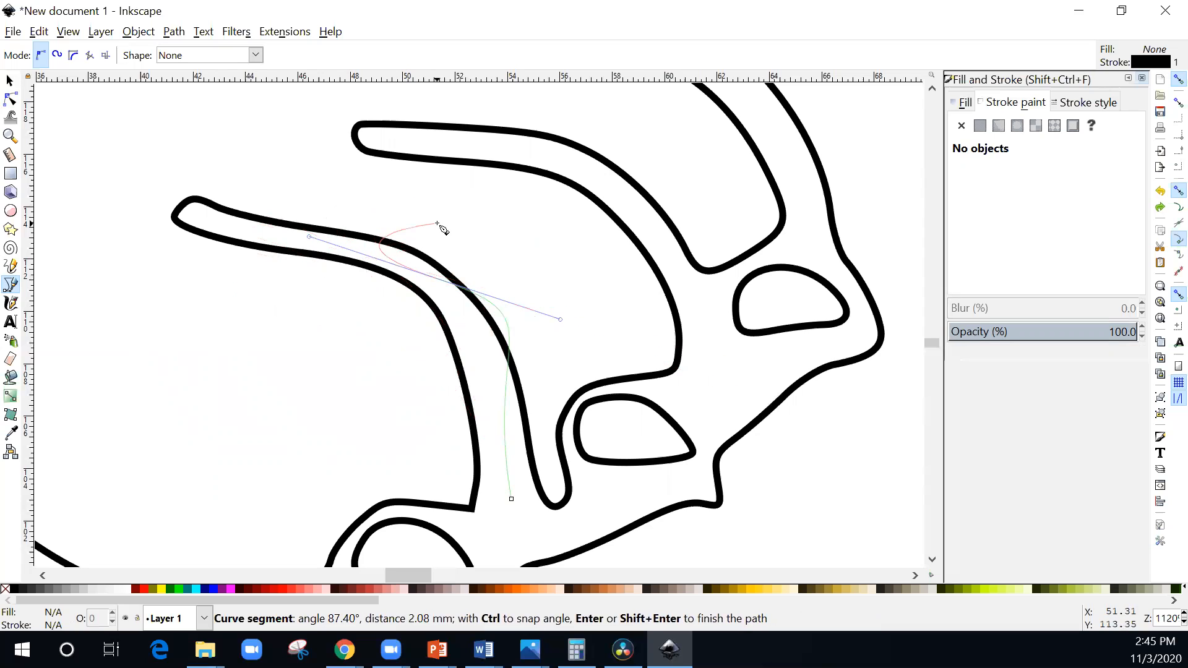
{"action": "key", "text": "Escape"}
Try tracing the lower toe crease with two Bezier lines meeting partway along the crease.
{"action": "left_click_drag", "start_coordinate": [509, 499], "coordinate": [483, 333]}
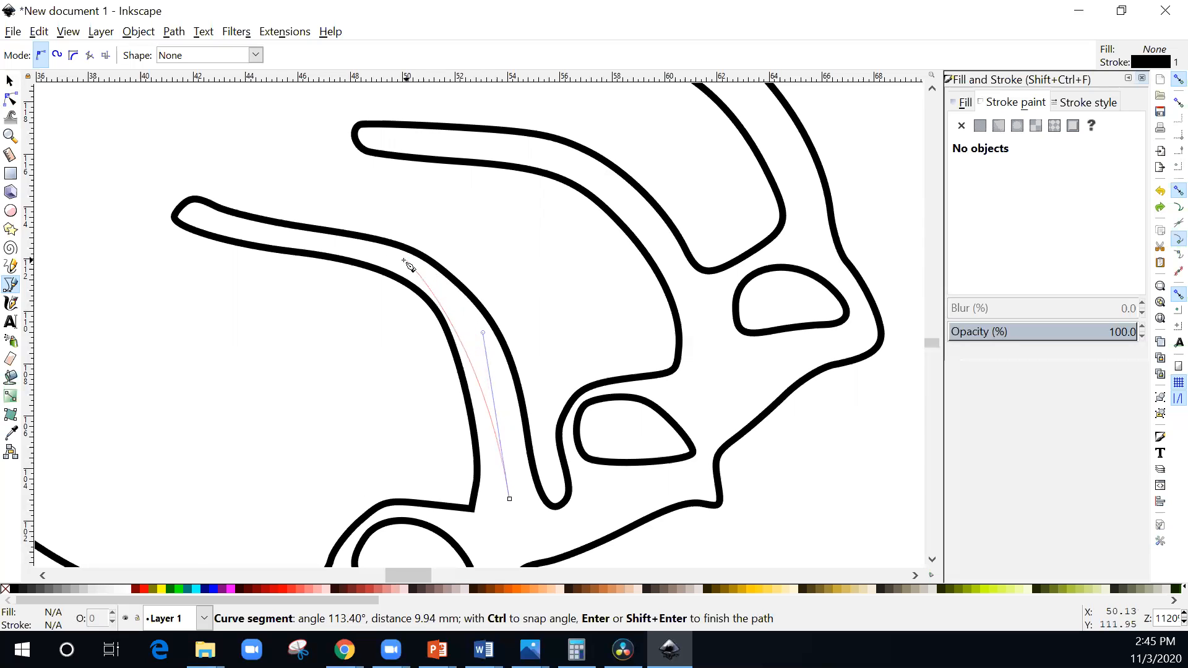
{"action": "left_click_drag", "start_coordinate": [375, 252], "coordinate": [218, 203]}
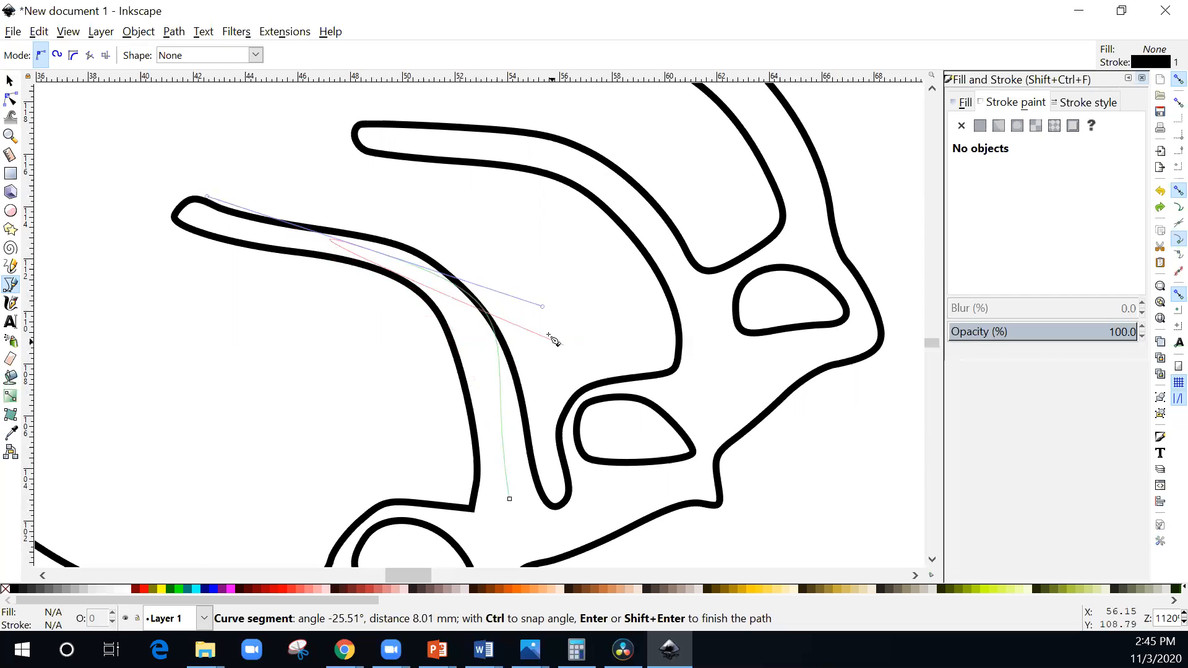
{"action": "key", "text": "Return"}
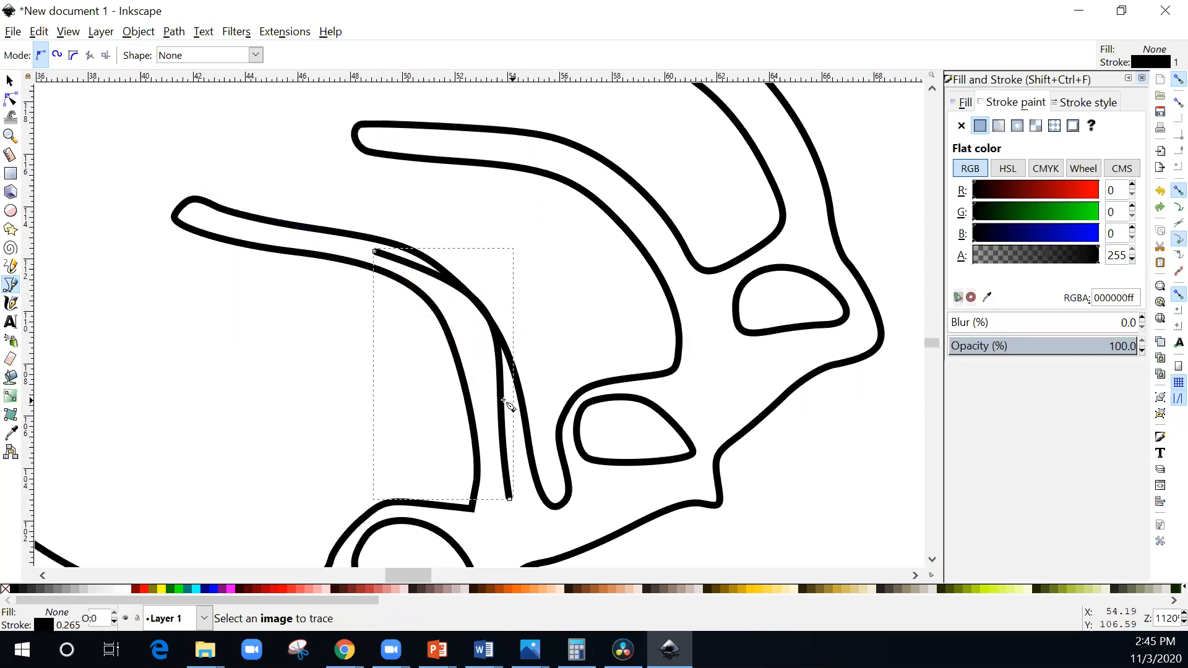
{"action": "left_click", "coordinate": [375, 252]}
{"action": "left_click_drag", "start_coordinate": [375, 252], "coordinate": [263, 230]}
{"action": "left_click", "coordinate": [200, 212]}
{"action": "key", "text": "Return"}
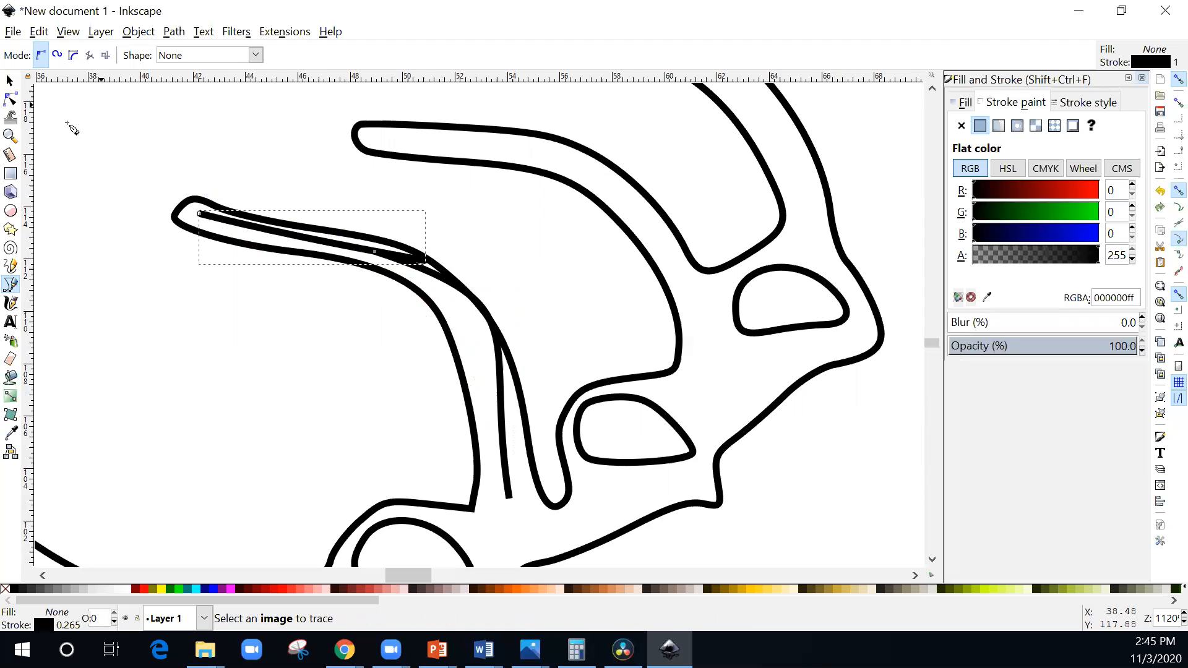
Try reshaping the lower trace by moving its end nodes and bending its segment, and undo the edits and both traced lines.
{"action": "left_click", "coordinate": [10, 100]}
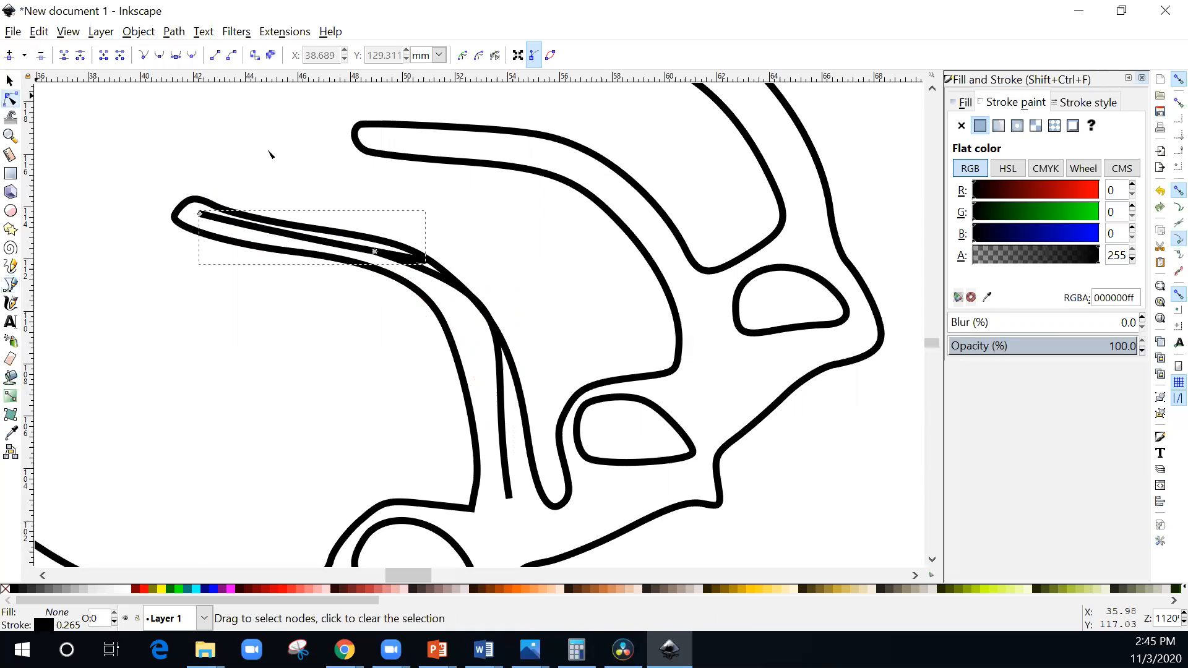
{"action": "left_click", "coordinate": [425, 271]}
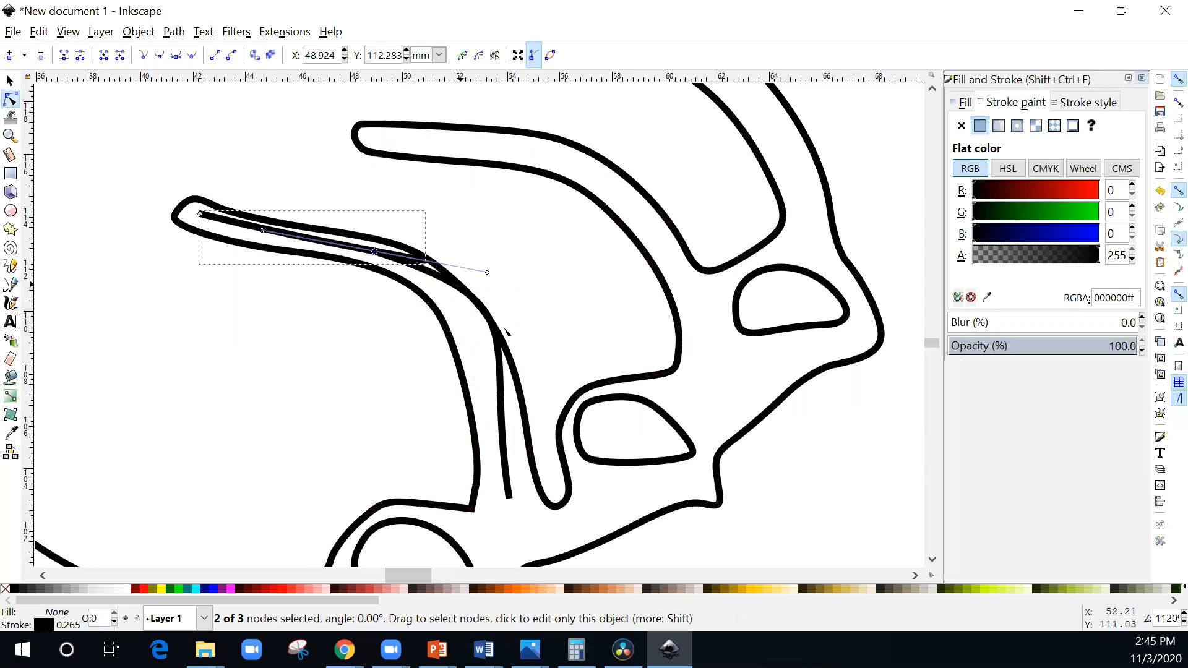
{"action": "left_click", "coordinate": [498, 361]}
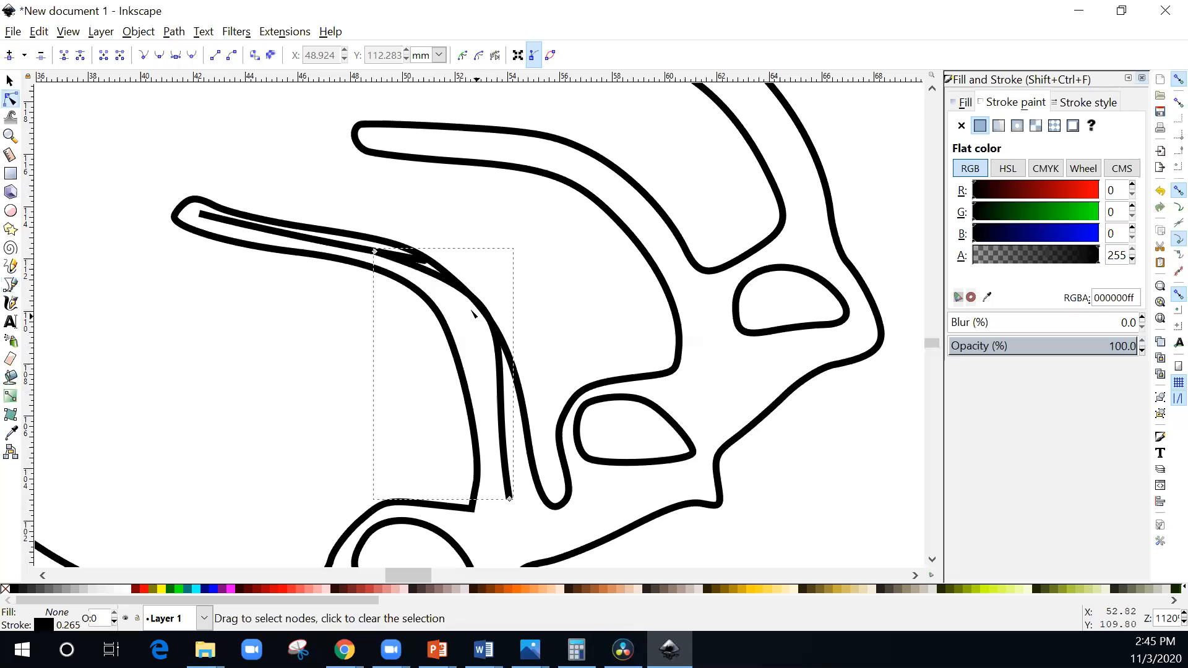
{"action": "left_click_drag", "start_coordinate": [375, 252], "coordinate": [331, 240]}
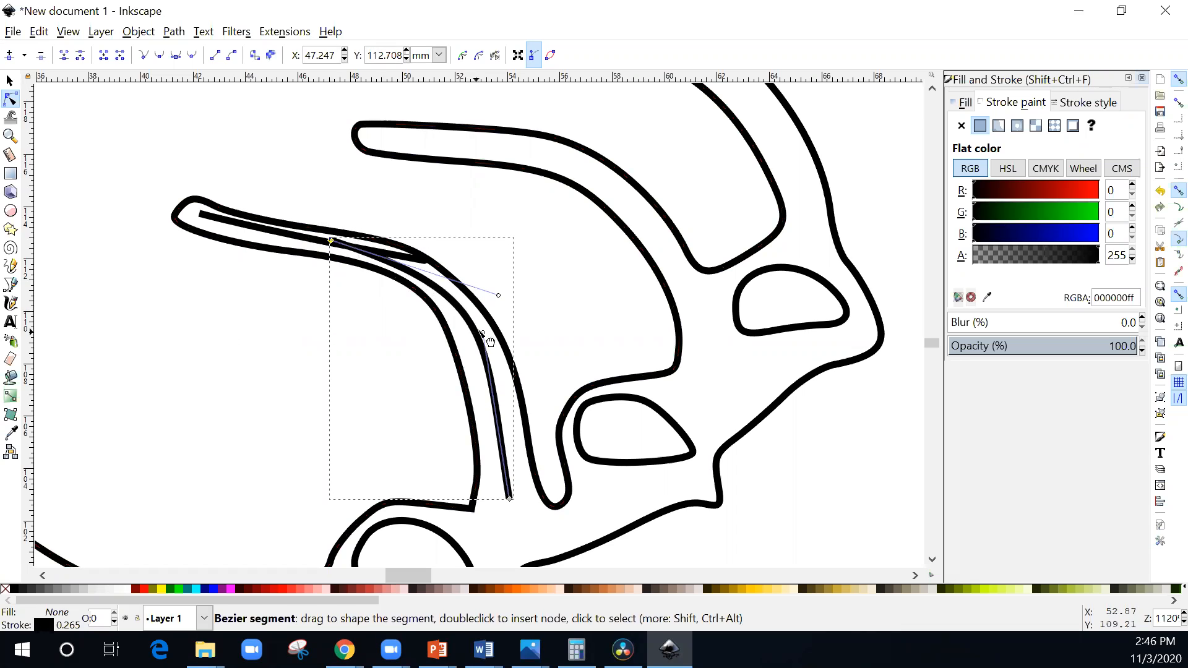
{"action": "mouse_move", "coordinate": [480, 329]}
{"action": "left_mouse_down"}
{"action": "mouse_move", "coordinate": [493, 328]}
{"action": "mouse_move", "coordinate": [453, 328]}
{"action": "mouse_move", "coordinate": [475, 330]}
{"action": "left_mouse_up"}
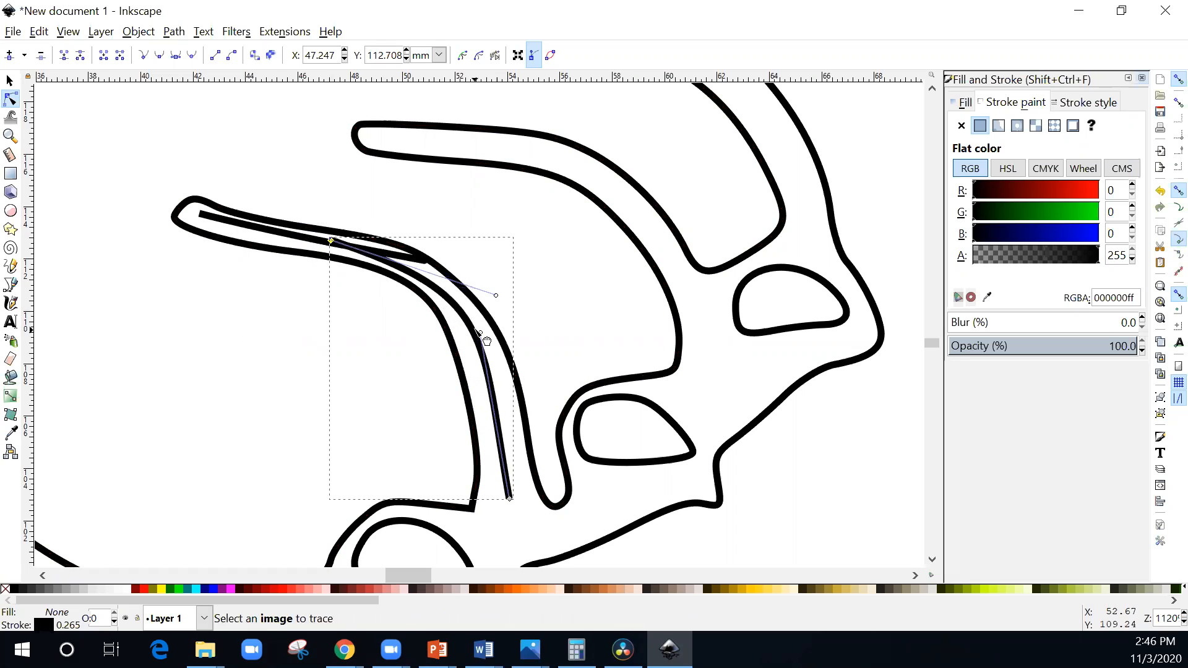
{"action": "left_click", "coordinate": [508, 494]}
{"action": "left_click_drag", "start_coordinate": [510, 498], "coordinate": [508, 497]}
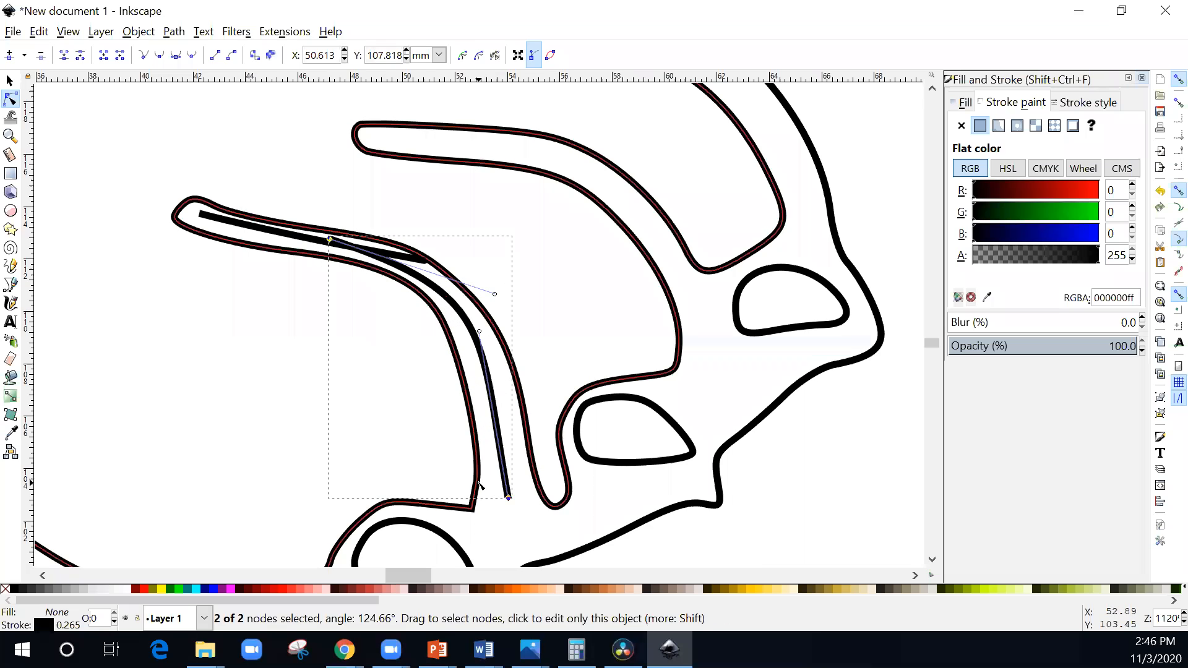
{"action": "key", "text": "ctrl+z"}
{"action": "key", "text": "ctrl+z"}
{"action": "key", "text": "ctrl+z"}
{"action": "key", "text": "ctrl+z"}
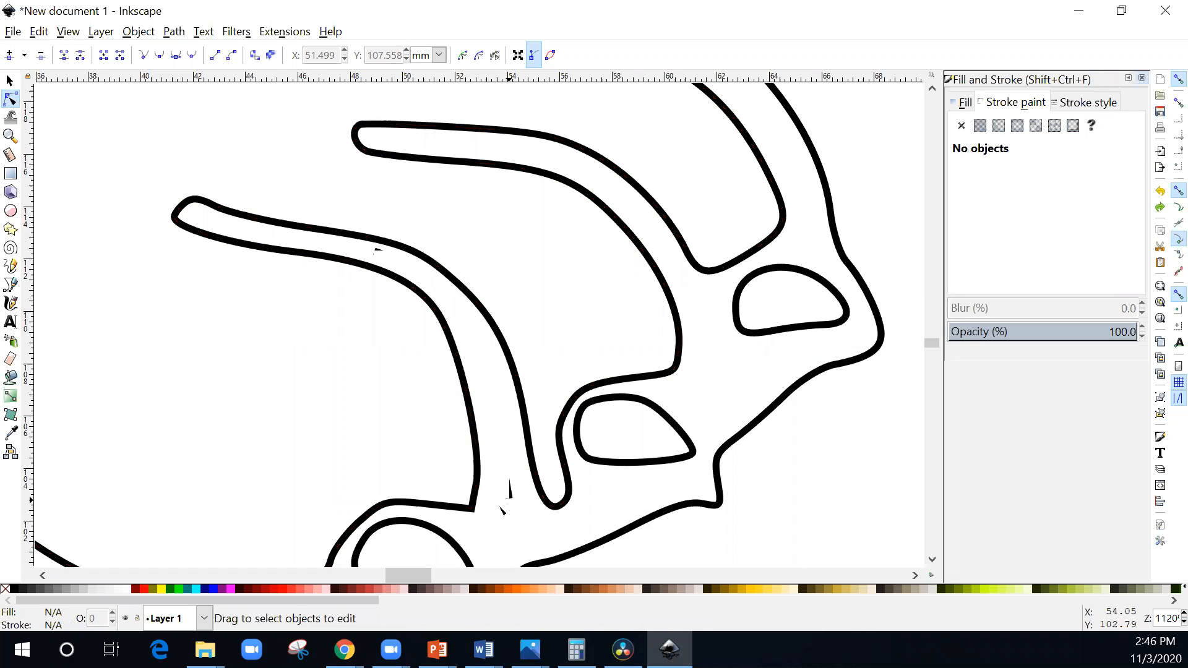
Draw a single curved Bezier line about 12.2 mm wide and 11.1 mm high along the lower toe crease, ending at its upper tip.
{"action": "left_click", "coordinate": [11, 285]}
{"action": "left_click_drag", "start_coordinate": [508, 498], "coordinate": [489, 338]}
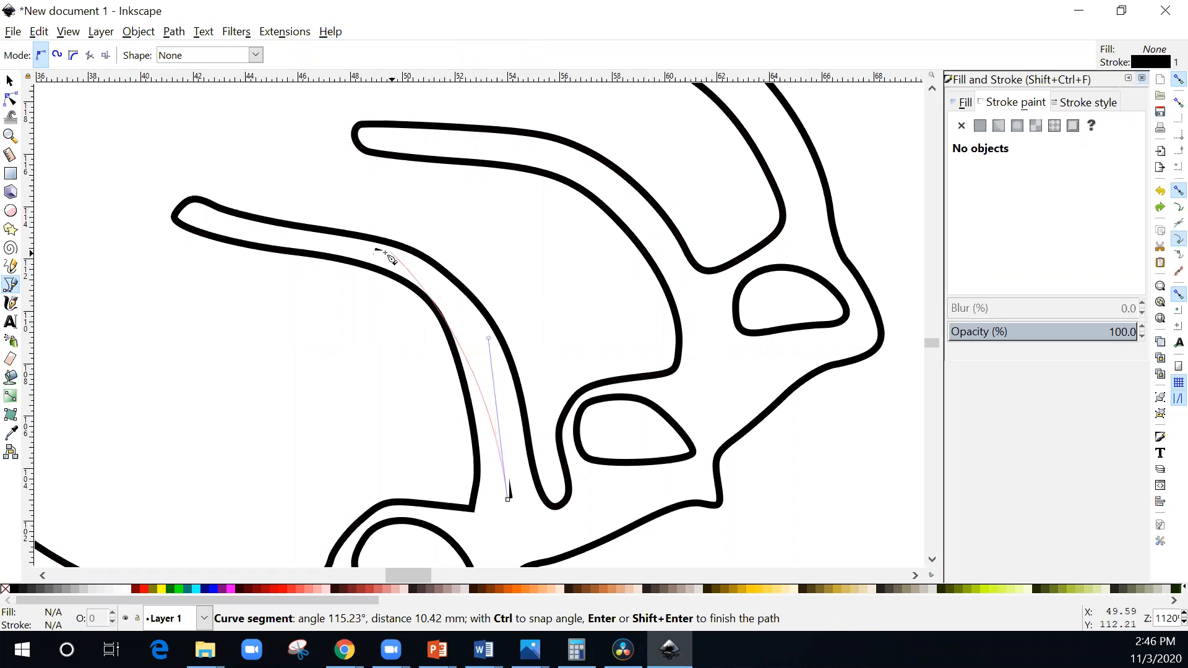
{"action": "left_click_drag", "start_coordinate": [370, 256], "coordinate": [196, 216]}
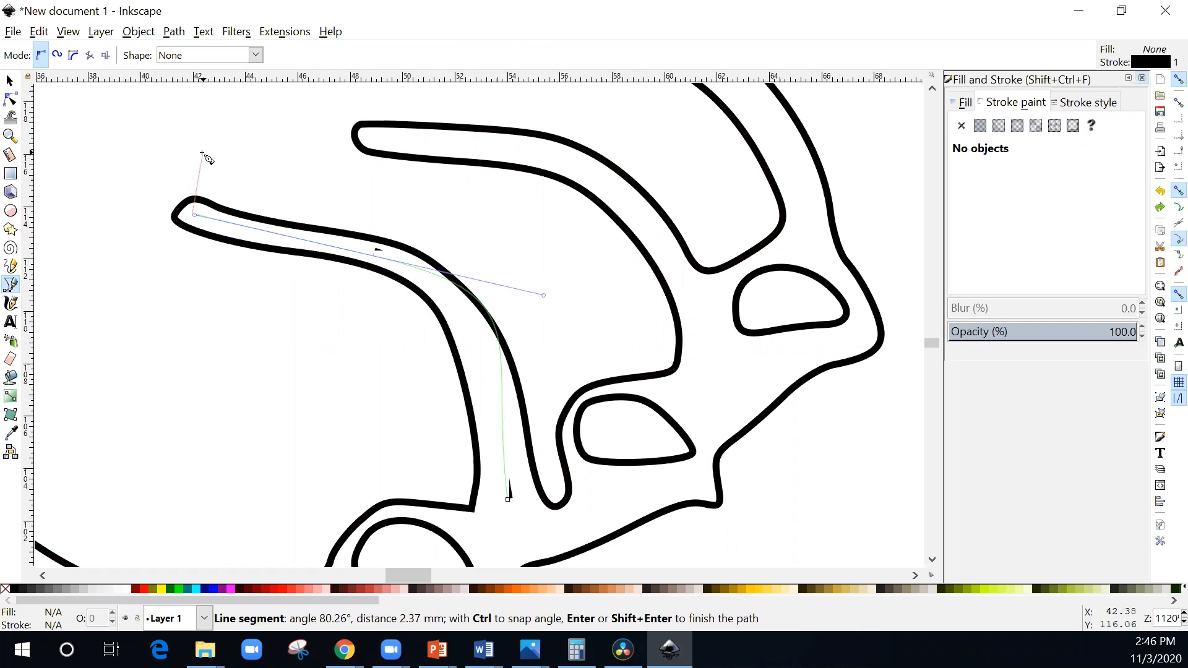
{"action": "key", "text": "Return"}
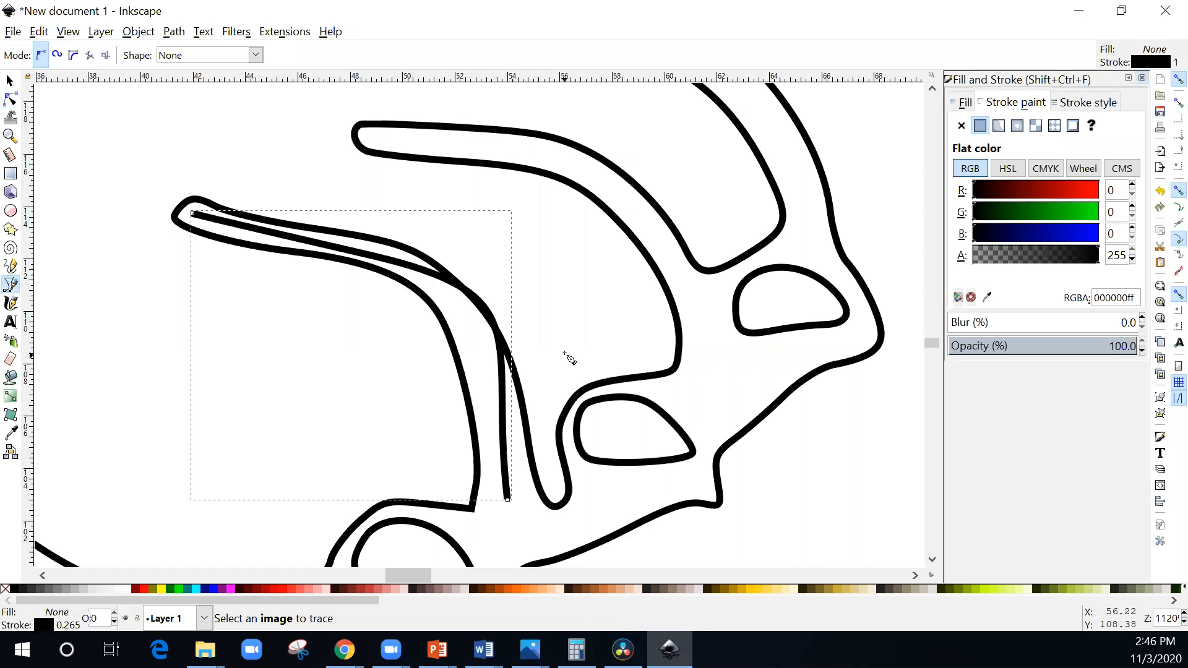
{"action": "left_click", "coordinate": [653, 270]}
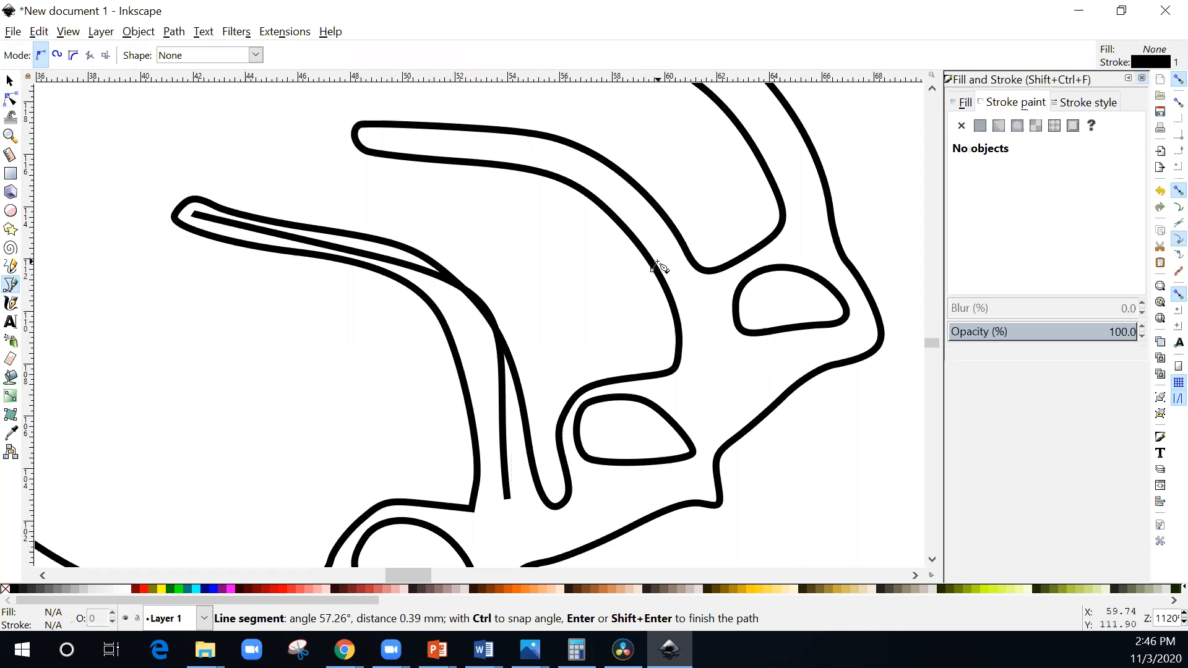
Cut the front leg's inner outline out of the drawing, keeping the traced crease line.
{"action": "left_click", "coordinate": [12, 80]}
{"action": "left_click", "coordinate": [675, 249]}
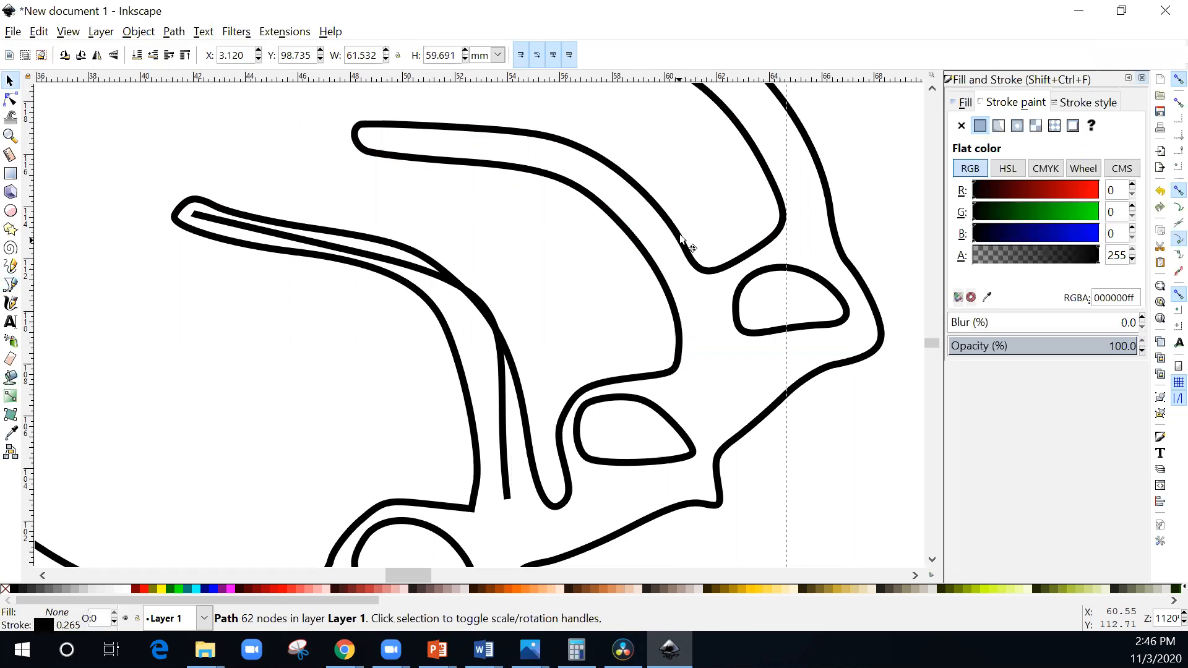
{"action": "left_click_drag", "start_coordinate": [676, 248], "coordinate": [678, 247]}
{"action": "right_click", "coordinate": [678, 246]}
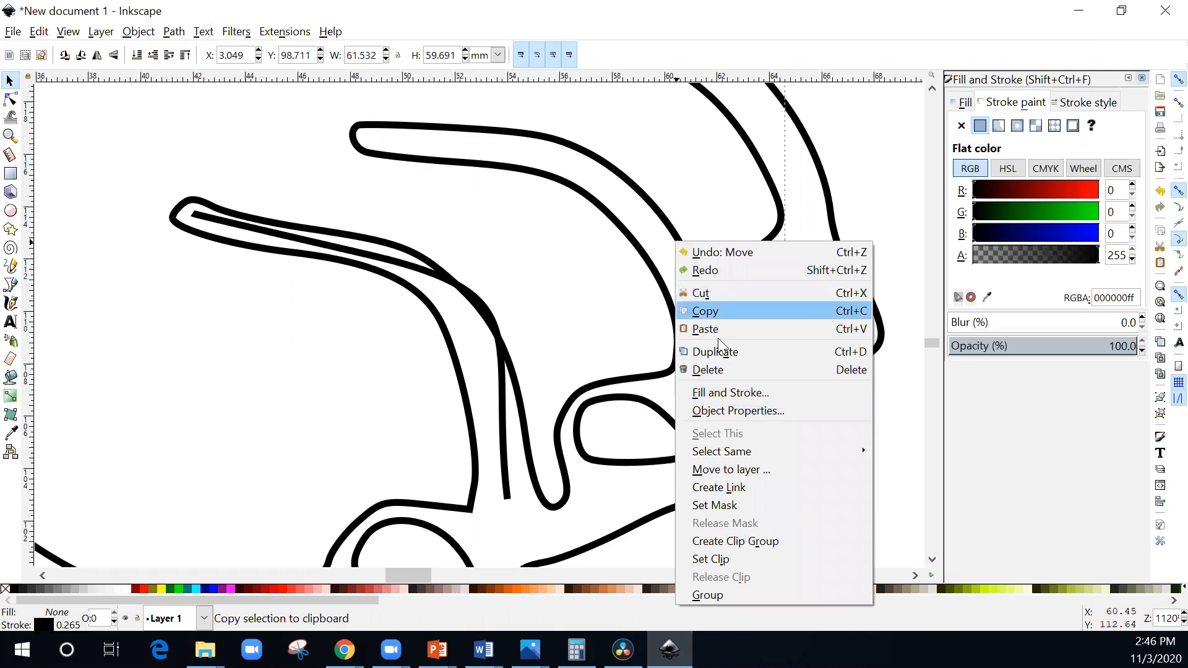
{"action": "left_click", "coordinate": [724, 297]}
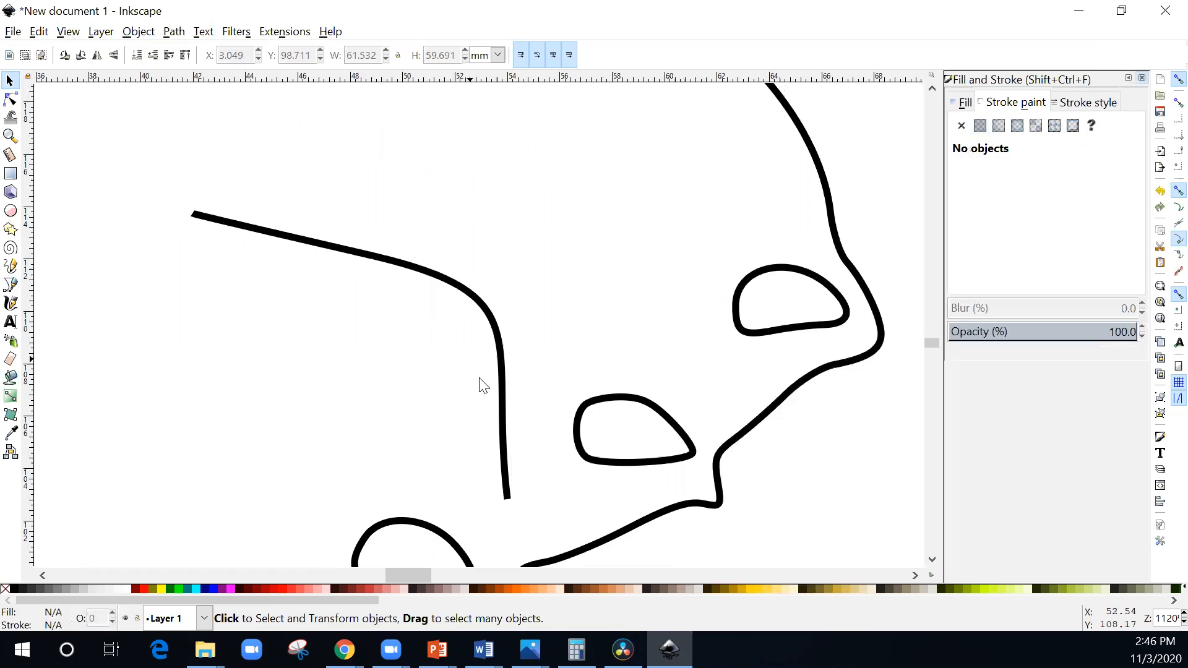
Try reshaping the lower toe crease line by moving its middle node and curve handle, and undo back to before the outline was cut.
{"action": "left_click", "coordinate": [483, 304]}
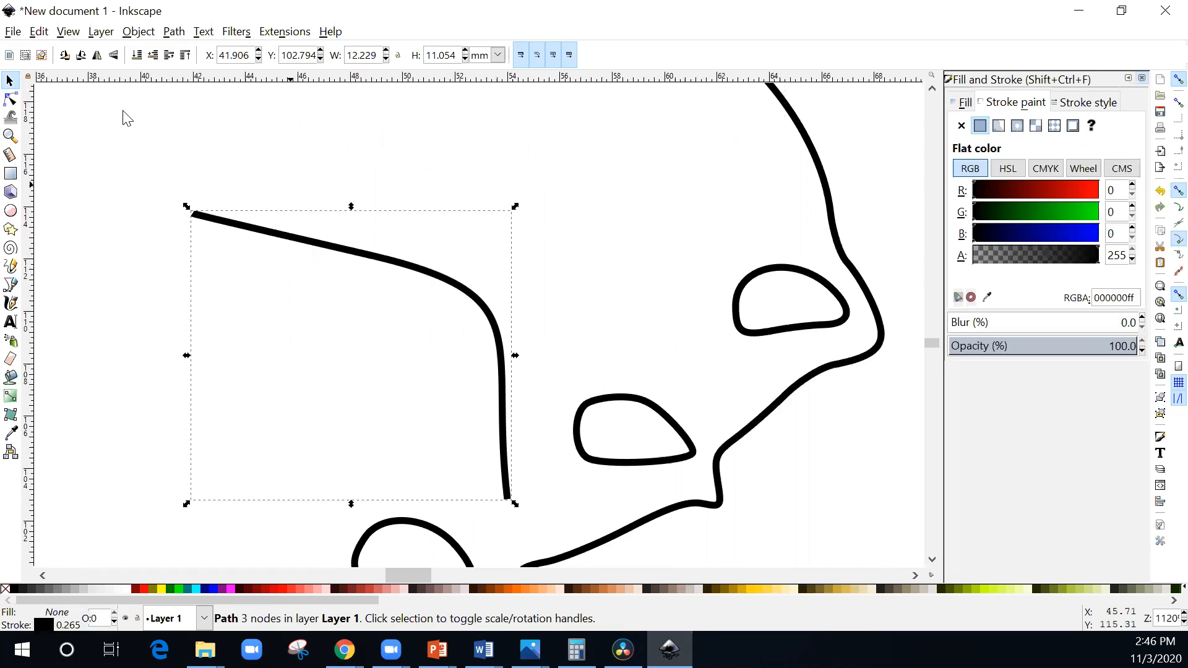
{"action": "left_click", "coordinate": [14, 100]}
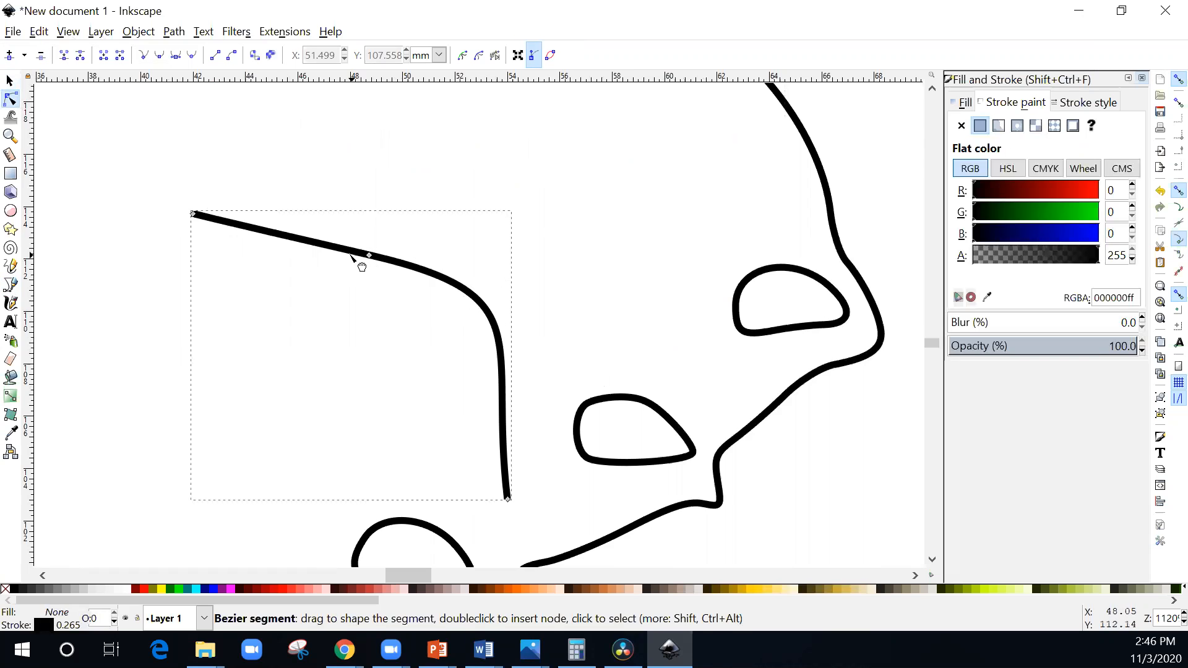
{"action": "left_click_drag", "start_coordinate": [370, 256], "coordinate": [336, 252]}
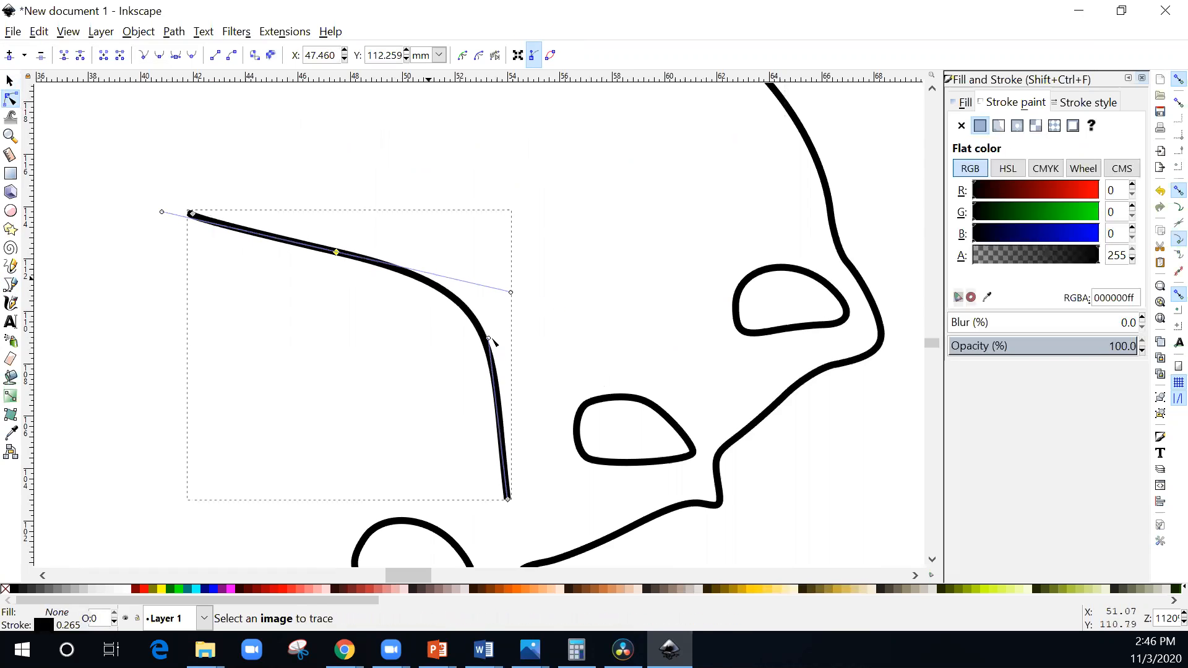
{"action": "mouse_move", "coordinate": [489, 342]}
{"action": "left_mouse_down"}
{"action": "mouse_move", "coordinate": [467, 344]}
{"action": "mouse_move", "coordinate": [506, 350]}
{"action": "left_mouse_up"}
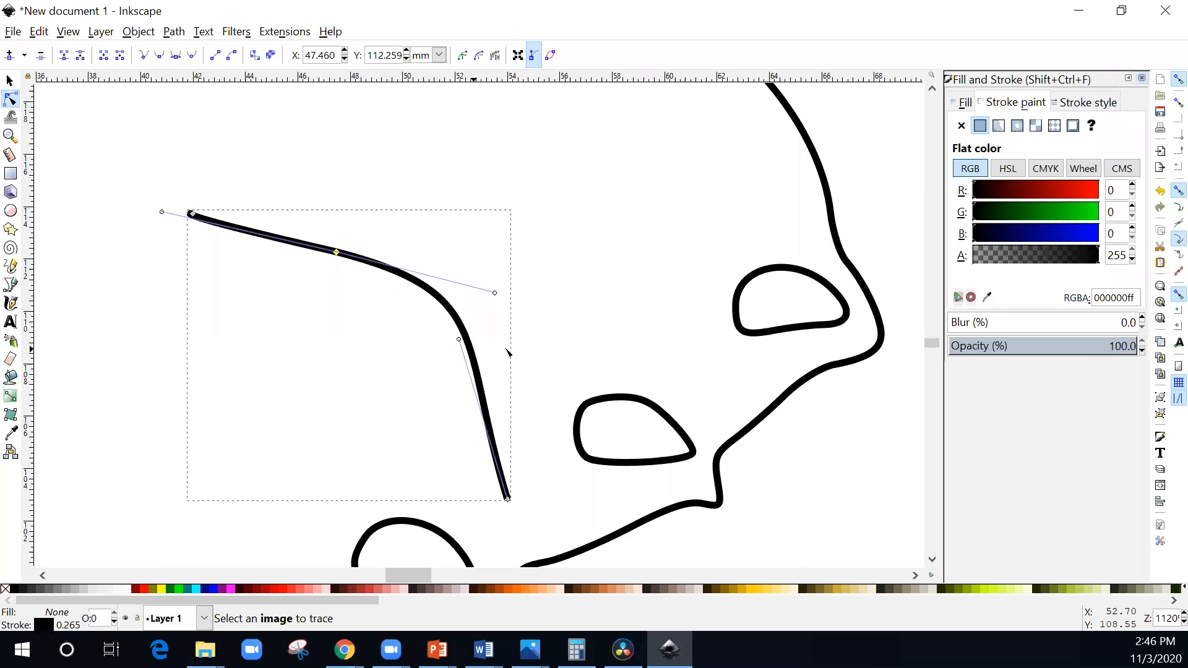
{"action": "key", "text": "ctrl+z"}
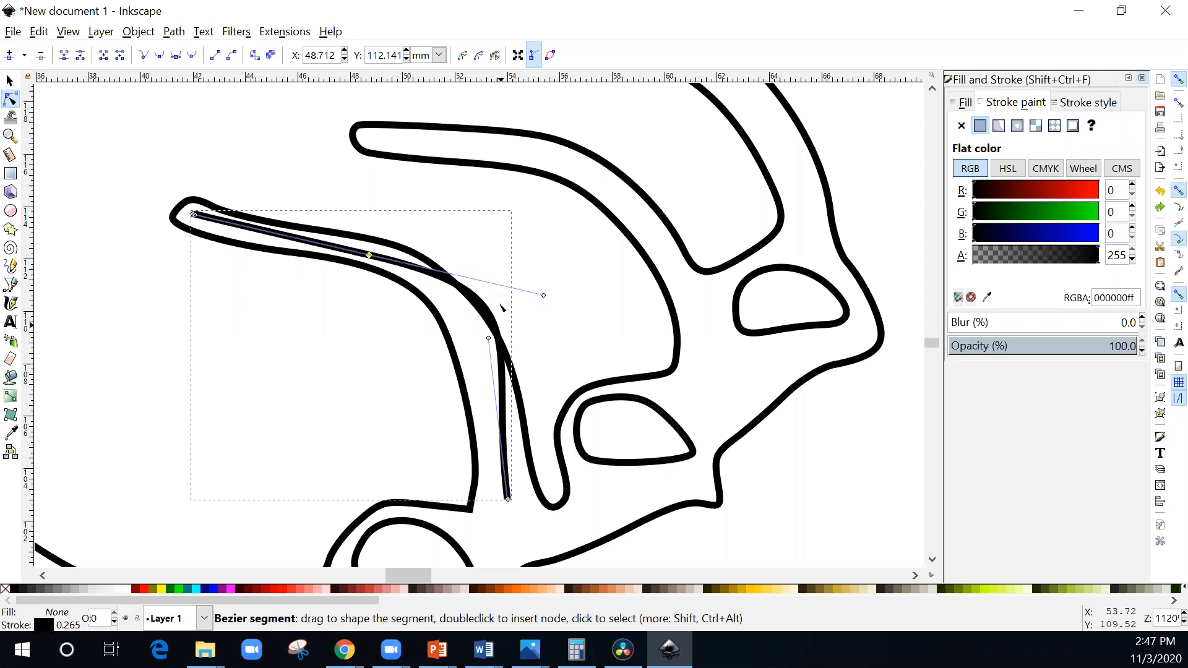
Adjust the curve handles of the lower toe crease line so its bend runs midway between the crease's two outlines.
{"action": "left_click", "coordinate": [492, 341]}
{"action": "left_click_drag", "start_coordinate": [487, 340], "coordinate": [449, 345]}
{"action": "left_click_drag", "start_coordinate": [462, 349], "coordinate": [478, 349]}
{"action": "left_click_drag", "start_coordinate": [546, 297], "coordinate": [492, 305]}
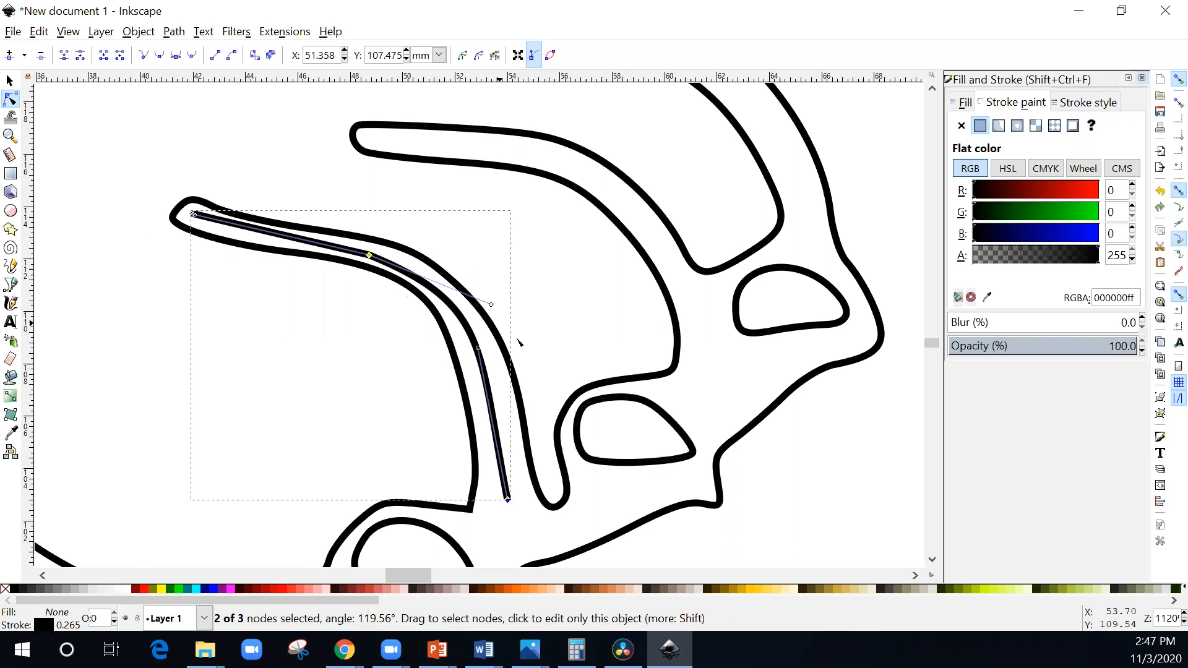
Try tracing the pointed crease above the toe creases with a Bezier line from its open end to its tip, and undo the traced pieces.
{"action": "scroll", "coordinate": [518, 334], "scroll_direction": "down", "scroll_amount": 1}
{"action": "scroll", "coordinate": [527, 307], "scroll_direction": "down", "scroll_amount": 4}
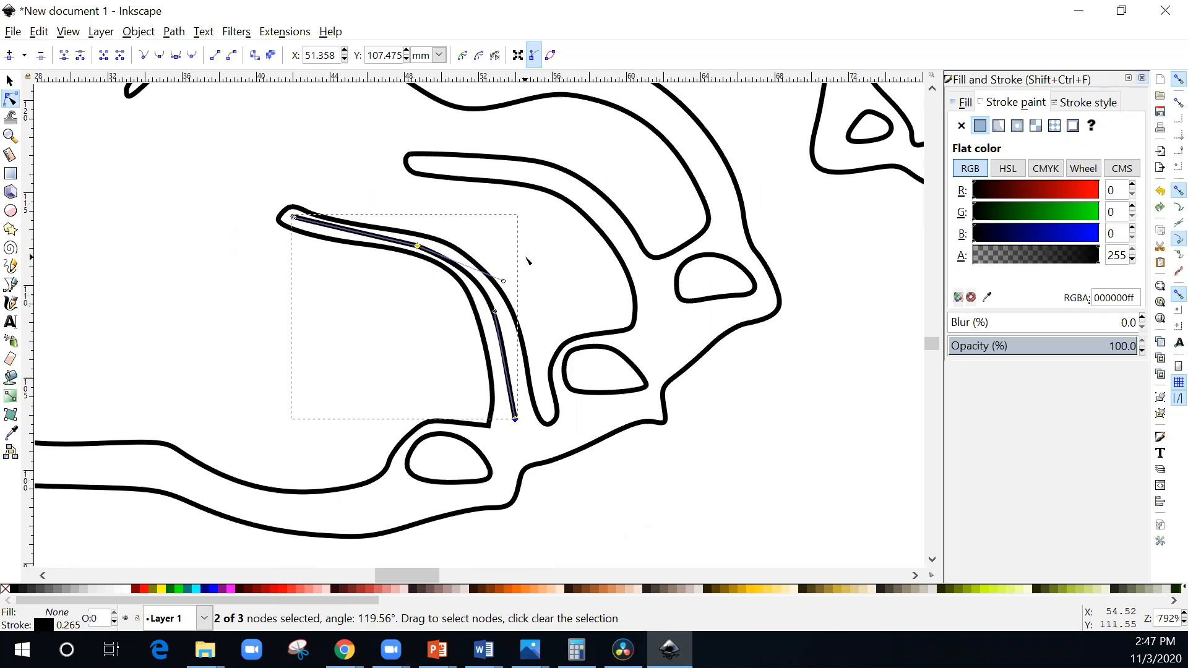
{"action": "scroll", "coordinate": [445, 209], "scroll_direction": "down", "scroll_amount": 3}
{"action": "scroll", "coordinate": [345, 111], "scroll_direction": "up", "scroll_amount": 4}
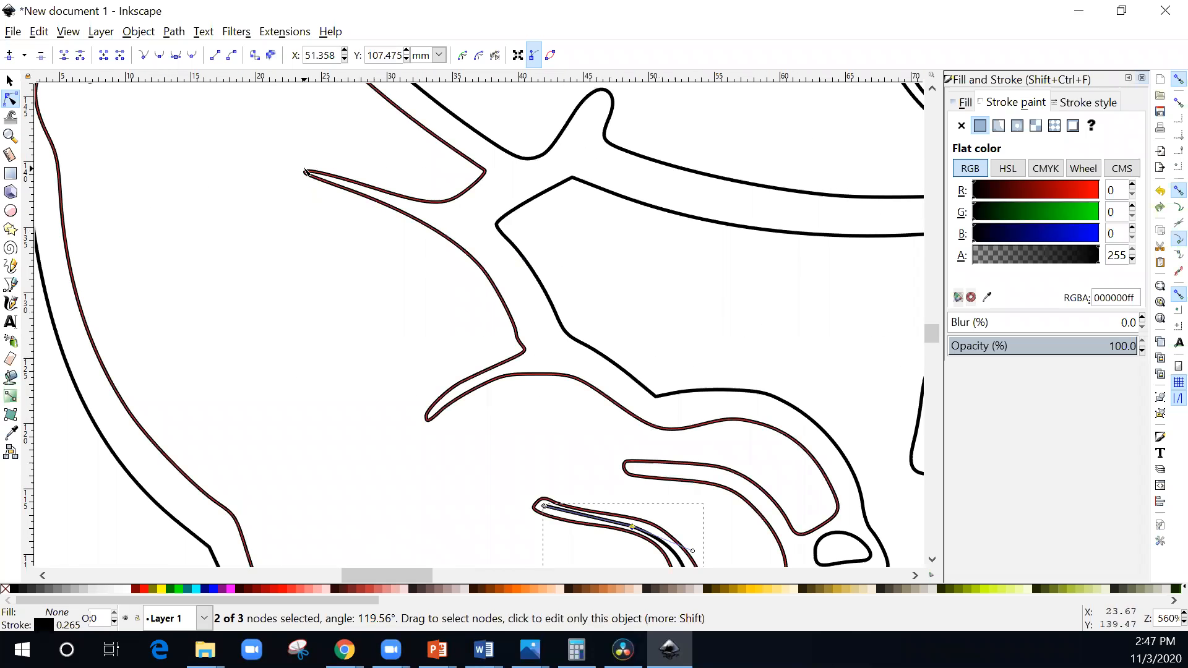
{"action": "scroll", "coordinate": [491, 225], "scroll_direction": "up", "scroll_amount": 1}
{"action": "scroll", "coordinate": [476, 374], "scroll_direction": "up", "scroll_amount": 2}
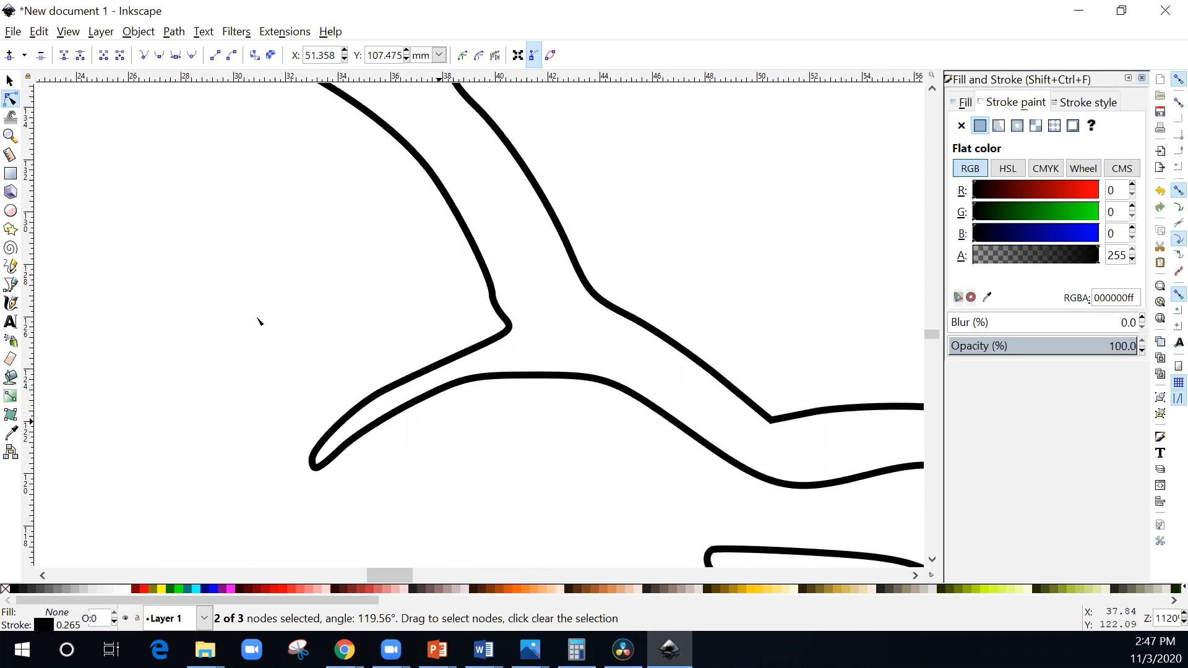
{"action": "left_click", "coordinate": [11, 285]}
{"action": "mouse_move", "coordinate": [526, 353]}
{"action": "left_mouse_down"}
{"action": "mouse_move", "coordinate": [338, 421]}
{"action": "mouse_move", "coordinate": [324, 451]}
{"action": "left_mouse_up"}
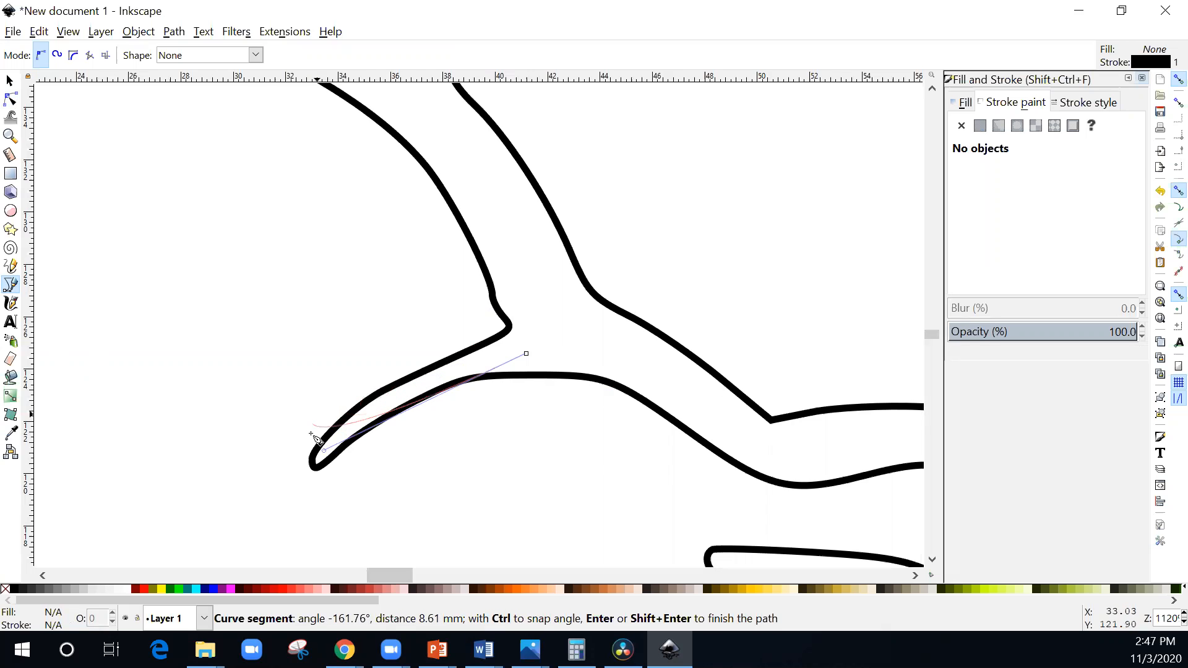
{"action": "left_click", "coordinate": [311, 457]}
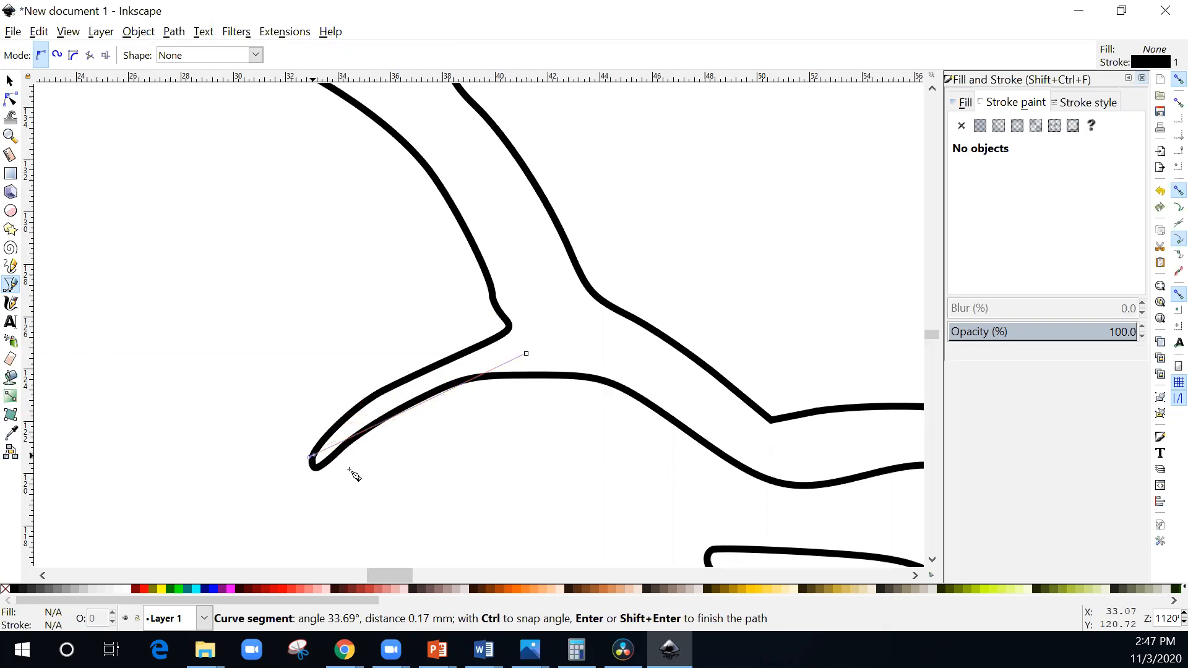
{"action": "left_click", "coordinate": [526, 354]}
{"action": "left_click", "coordinate": [526, 354]}
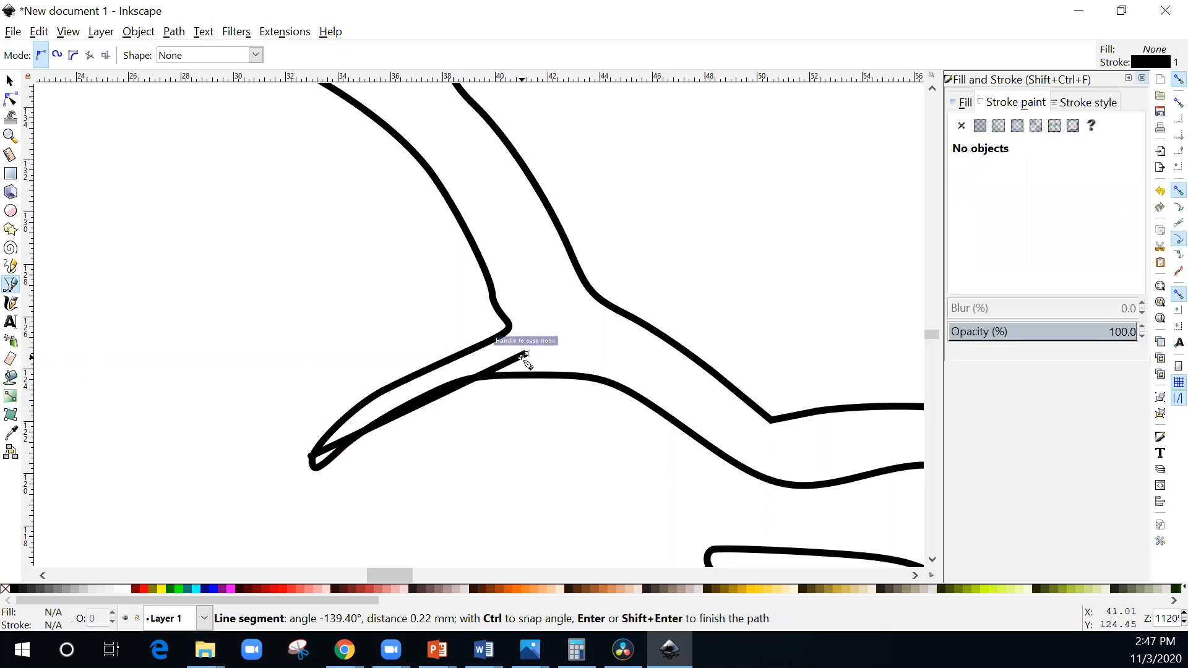
{"action": "left_click", "coordinate": [526, 354]}
{"action": "left_click_drag", "start_coordinate": [528, 354], "coordinate": [533, 401]}
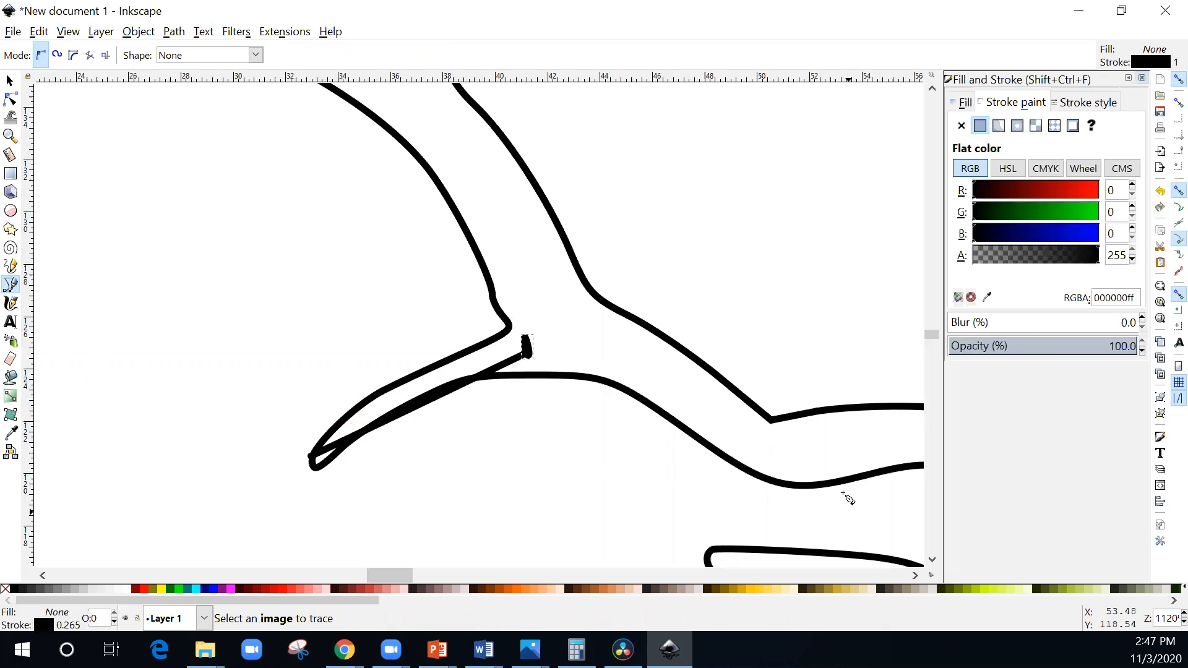
{"action": "key", "text": "ctrl+z"}
{"action": "key", "text": "ctrl+z"}
Try tracing the pointed crease again with a curved Bezier line between its open end and its tip.
{"action": "left_click_drag", "start_coordinate": [530, 350], "coordinate": [318, 458]}
{"action": "left_click", "coordinate": [320, 459]}
{"action": "left_click", "coordinate": [530, 350]}
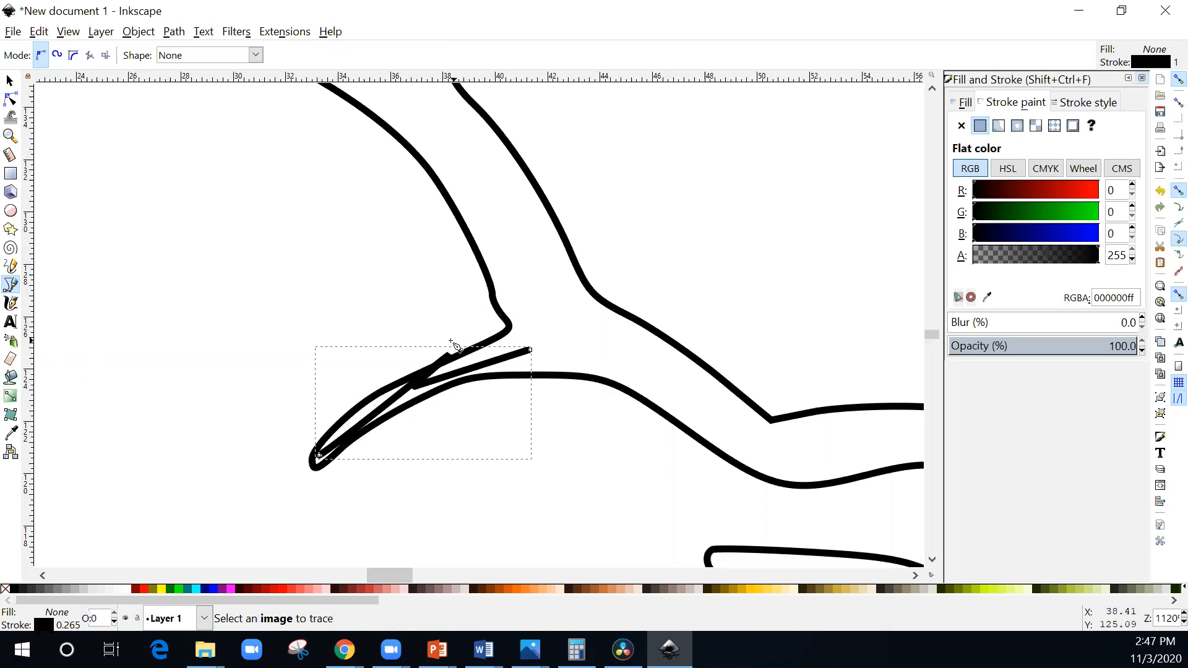
{"action": "scroll", "coordinate": [450, 390], "scroll_direction": "up", "scroll_amount": 3}
{"action": "scroll", "coordinate": [425, 478], "scroll_direction": "down", "scroll_amount": 4}
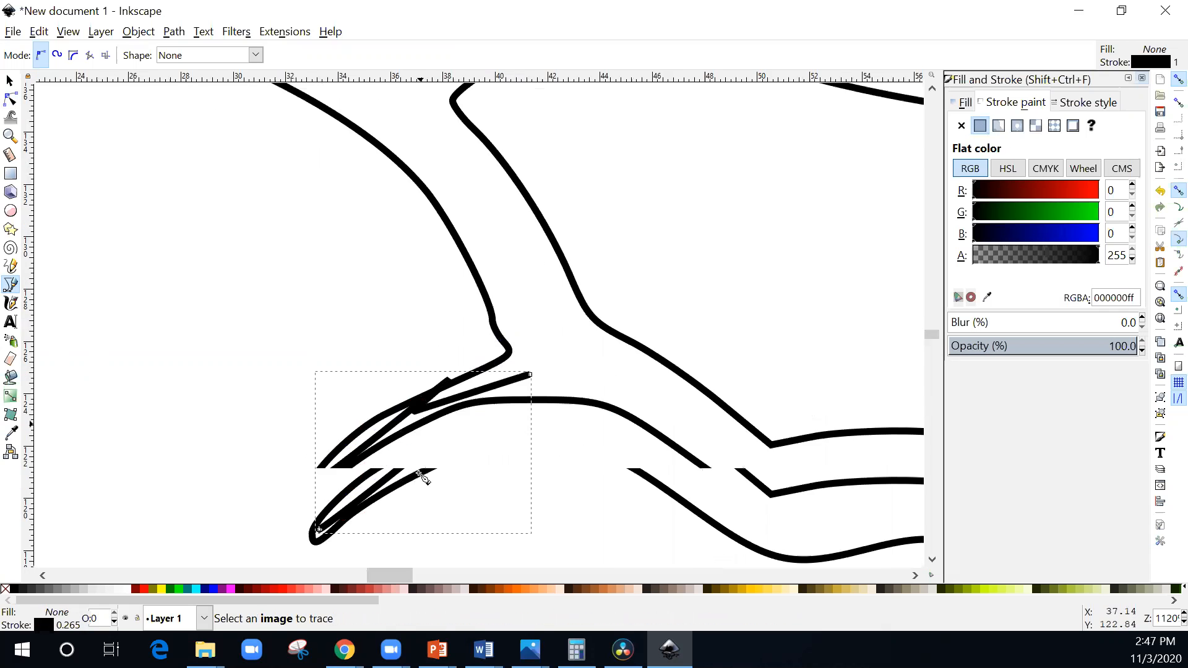
{"action": "scroll", "coordinate": [446, 273], "scroll_direction": "up", "scroll_amount": 4}
{"action": "left_click", "coordinate": [542, 156]}
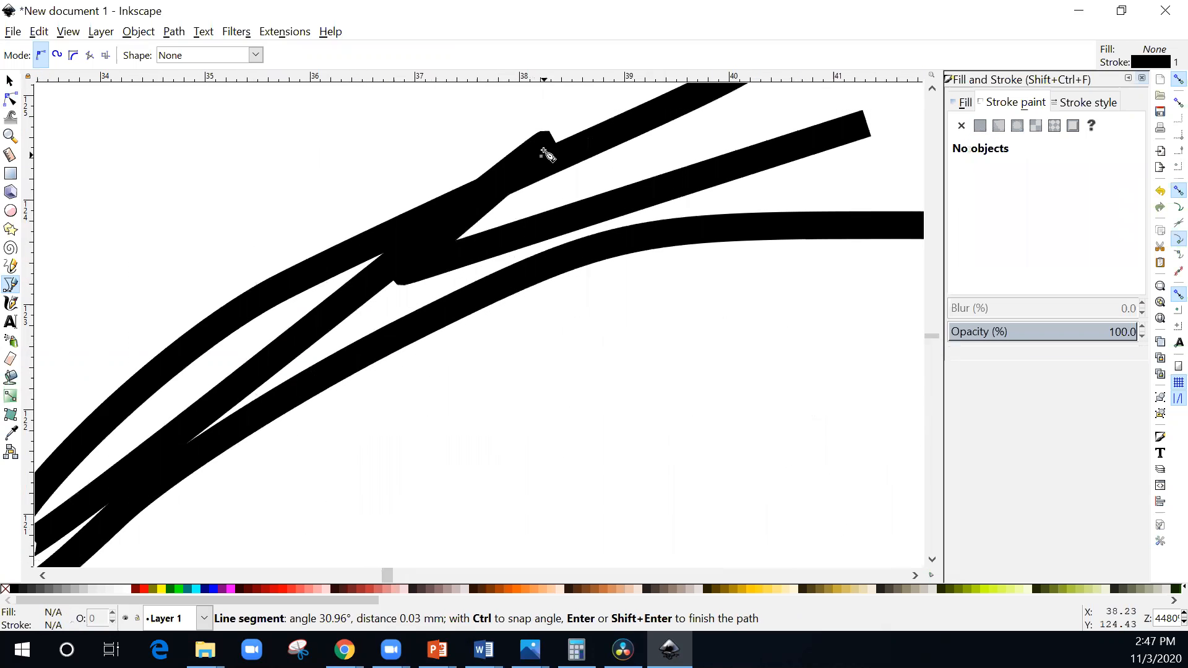
{"action": "key", "text": "Escape"}
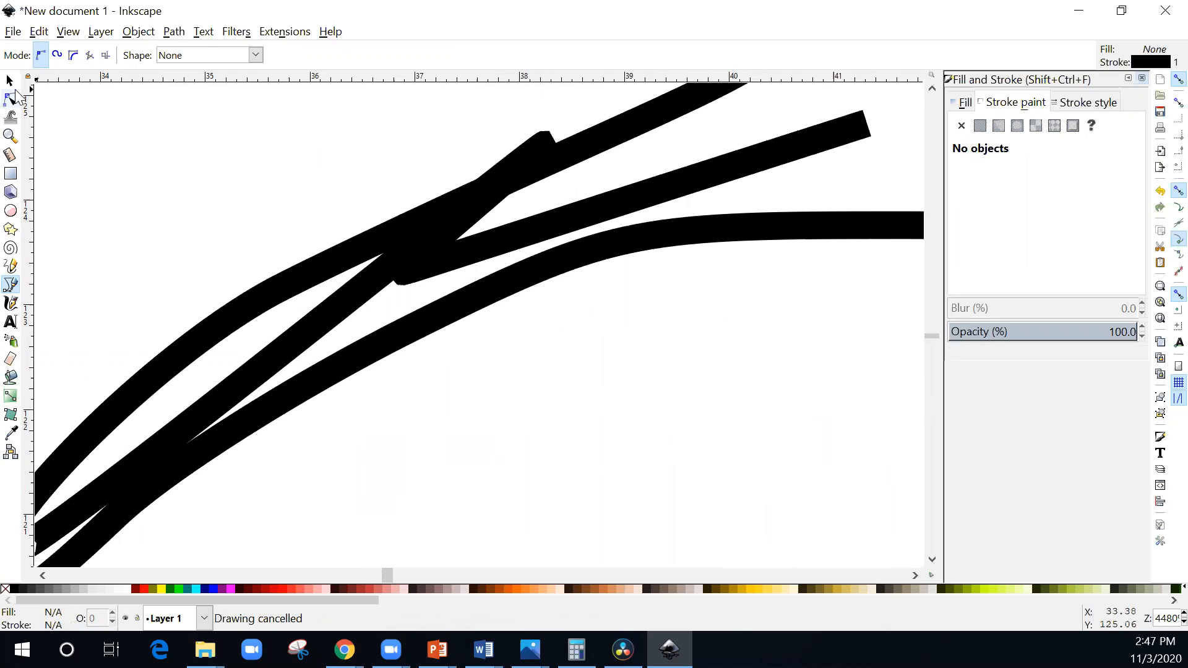
Try straightening the zigzag trace in the pointed crease by moving its nodes and handles, and cut the trace out of the drawing.
{"action": "left_click", "coordinate": [7, 102]}
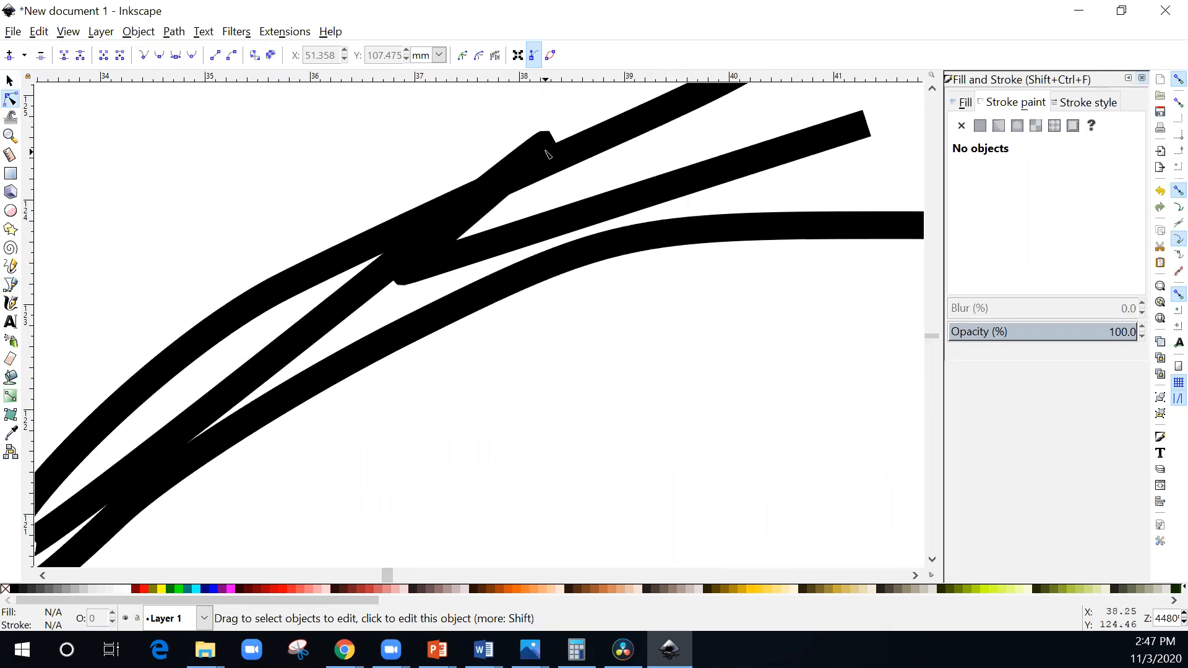
{"action": "left_click", "coordinate": [661, 199]}
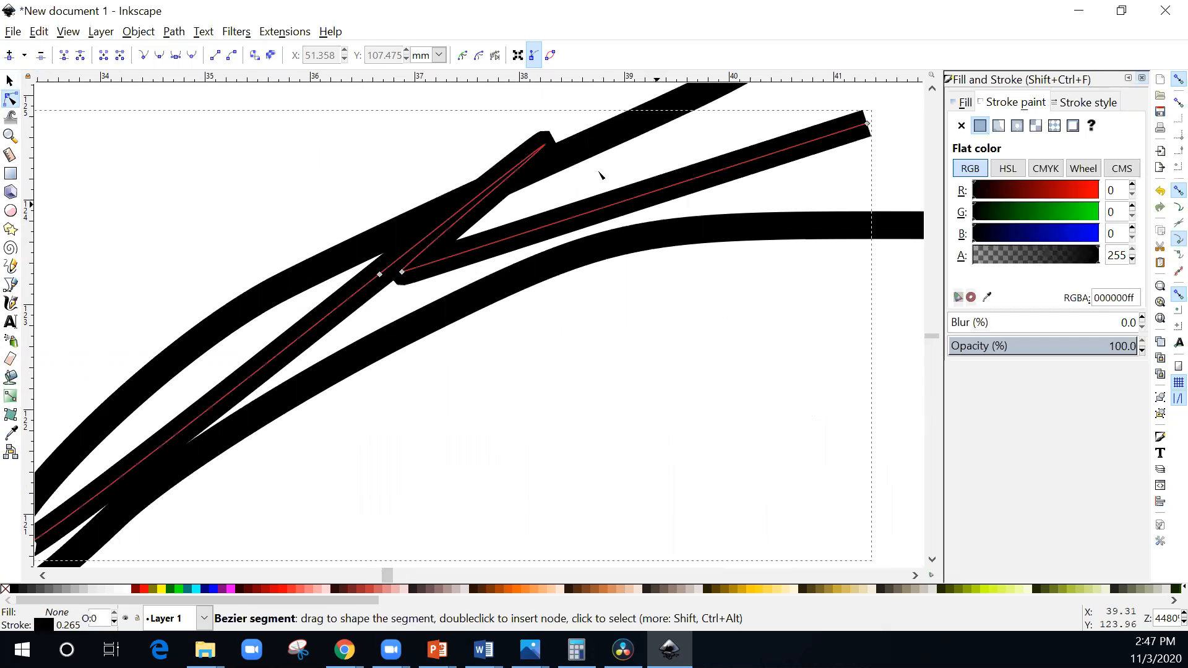
{"action": "mouse_move", "coordinate": [402, 275]}
{"action": "left_mouse_down"}
{"action": "mouse_move", "coordinate": [604, 191]}
{"action": "mouse_move", "coordinate": [716, 175]}
{"action": "mouse_move", "coordinate": [813, 128]}
{"action": "left_mouse_up"}
{"action": "mouse_move", "coordinate": [885, 124]}
{"action": "left_mouse_down"}
{"action": "mouse_move", "coordinate": [584, 191]}
{"action": "mouse_move", "coordinate": [416, 276]}
{"action": "mouse_move", "coordinate": [372, 340]}
{"action": "mouse_move", "coordinate": [520, 265]}
{"action": "mouse_move", "coordinate": [524, 217]}
{"action": "left_mouse_up"}
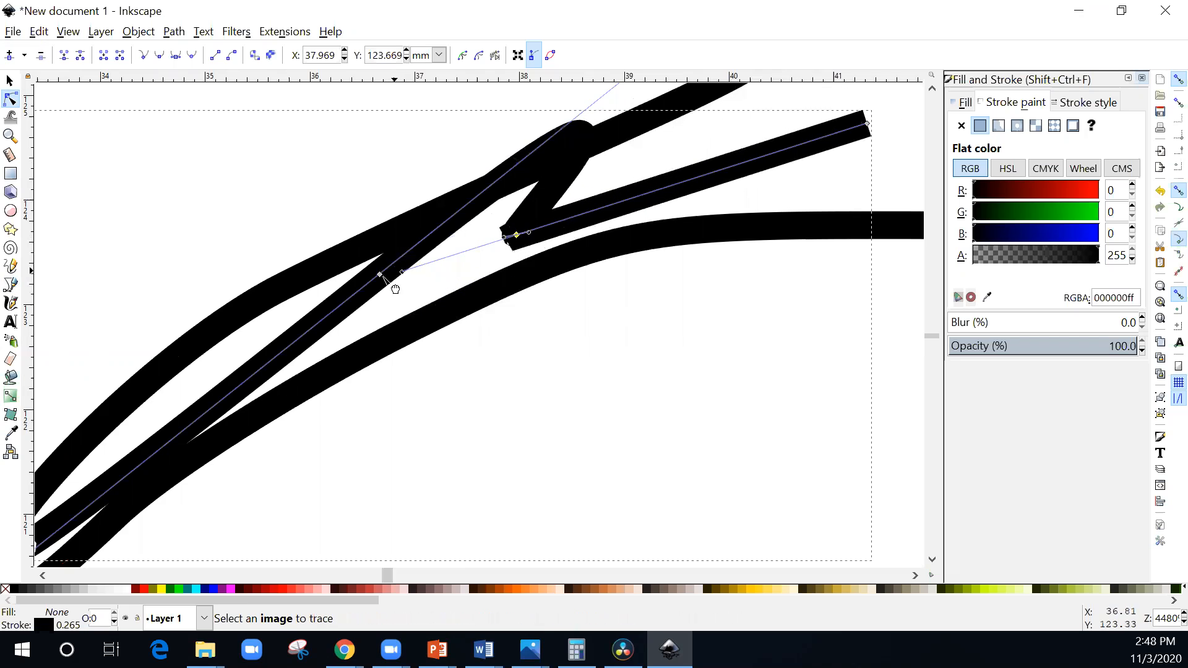
{"action": "mouse_move", "coordinate": [474, 322]}
{"action": "left_mouse_down"}
{"action": "mouse_move", "coordinate": [387, 277]}
{"action": "mouse_move", "coordinate": [416, 284]}
{"action": "mouse_move", "coordinate": [557, 256]}
{"action": "mouse_move", "coordinate": [883, 113]}
{"action": "mouse_move", "coordinate": [854, 162]}
{"action": "mouse_move", "coordinate": [841, 127]}
{"action": "left_mouse_up"}
{"action": "left_click", "coordinate": [391, 277]}
{"action": "mouse_move", "coordinate": [519, 236]}
{"action": "left_mouse_down"}
{"action": "mouse_move", "coordinate": [608, 214]}
{"action": "mouse_move", "coordinate": [552, 219]}
{"action": "left_mouse_up"}
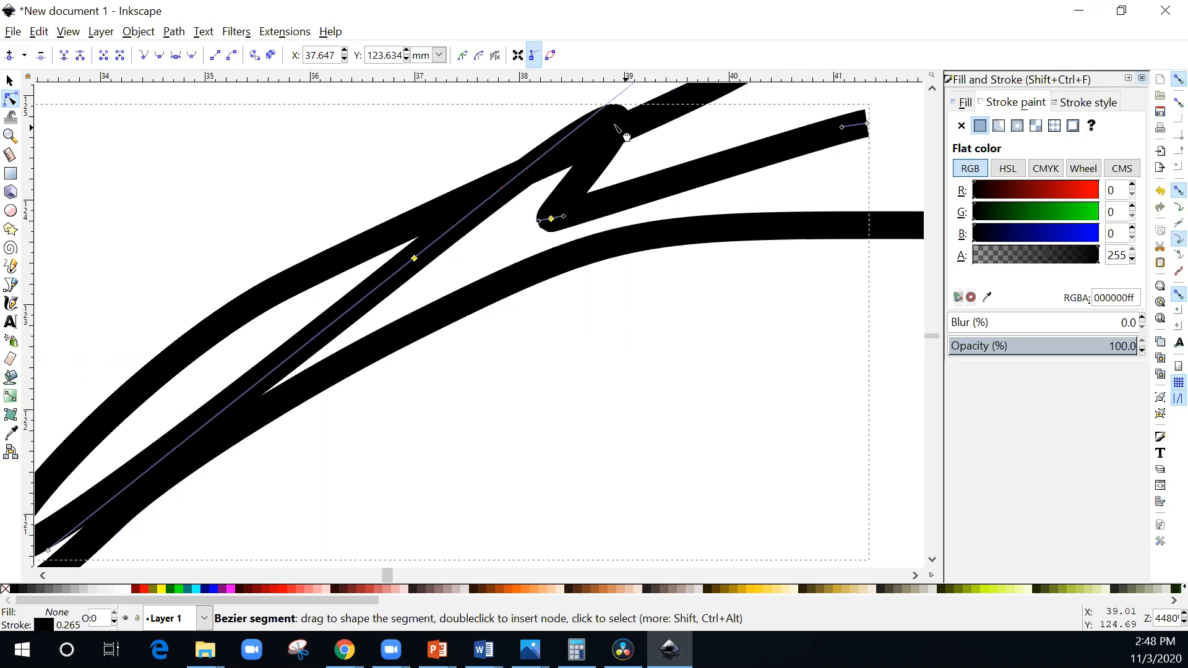
{"action": "right_click", "coordinate": [551, 221]}
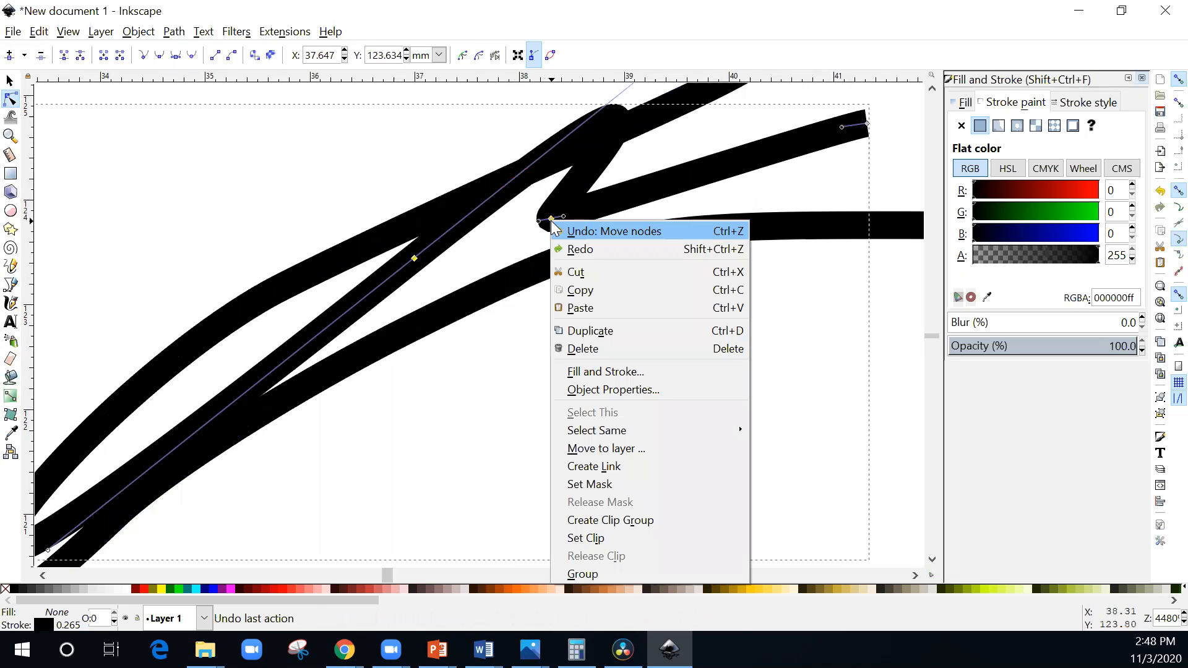
{"action": "left_click", "coordinate": [578, 271]}
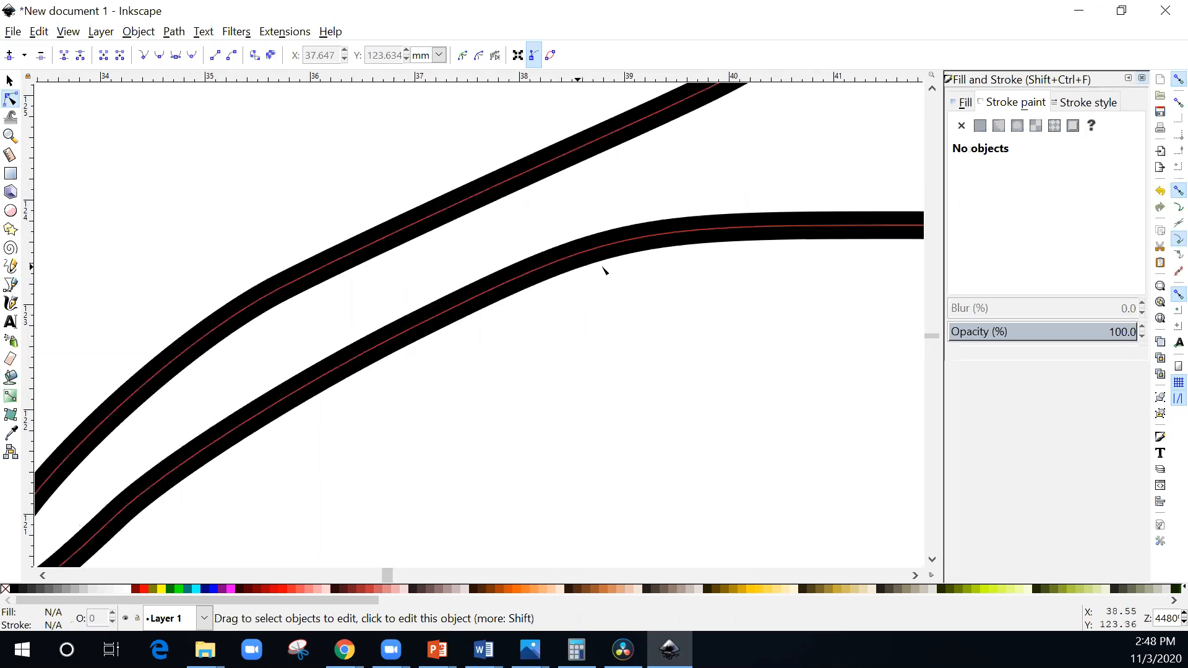
Try tracing the pointed crease with a two-segment Bezier line bending partway along it, and undo the traced line.
{"action": "scroll", "coordinate": [631, 239], "scroll_direction": "down", "scroll_amount": 4, "text": "ctrl"}
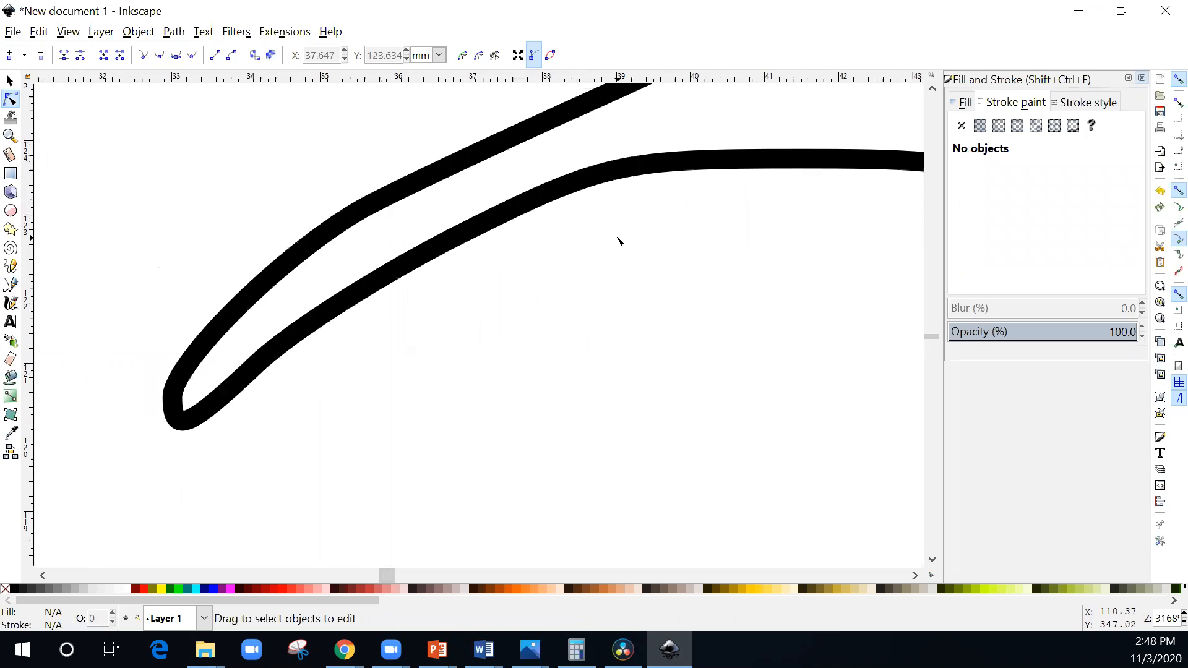
{"action": "scroll", "coordinate": [610, 185], "scroll_direction": "up", "scroll_amount": 1, "text": "ctrl"}
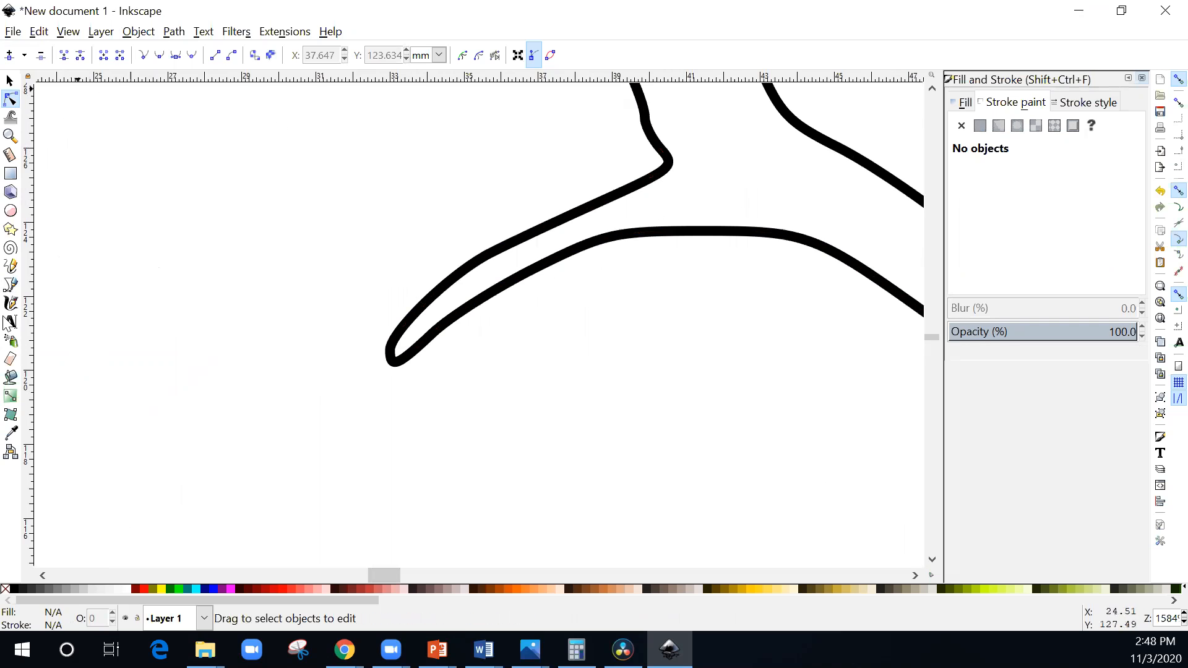
{"action": "left_click", "coordinate": [10, 285]}
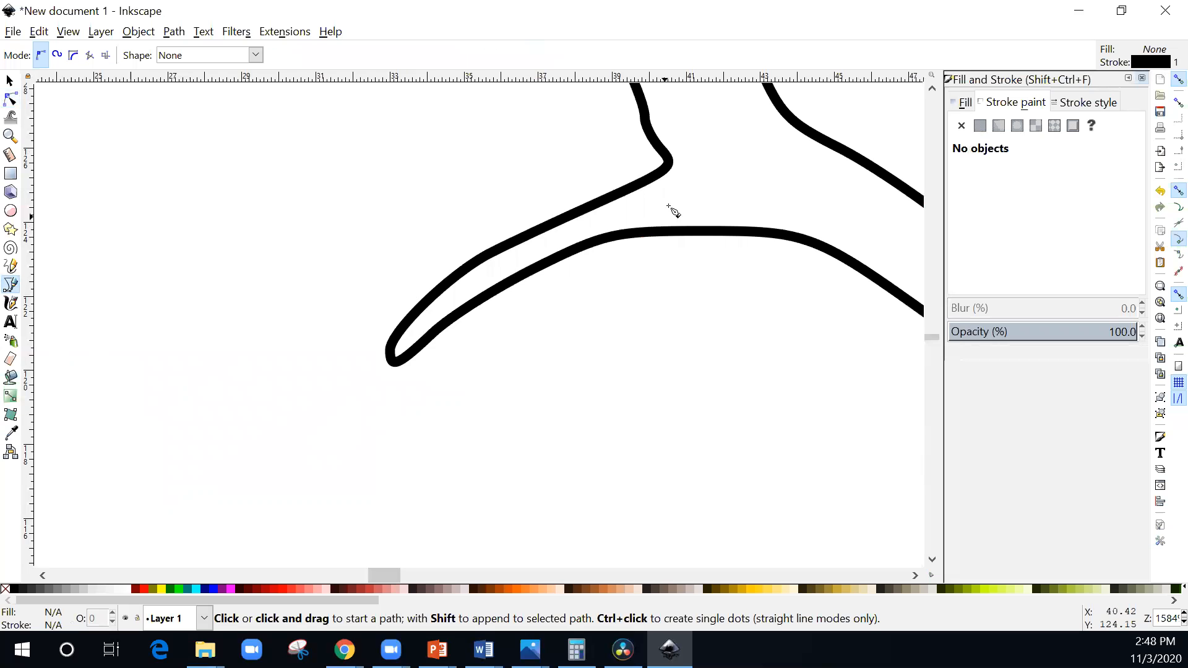
{"action": "left_click_drag", "start_coordinate": [708, 191], "coordinate": [682, 200]}
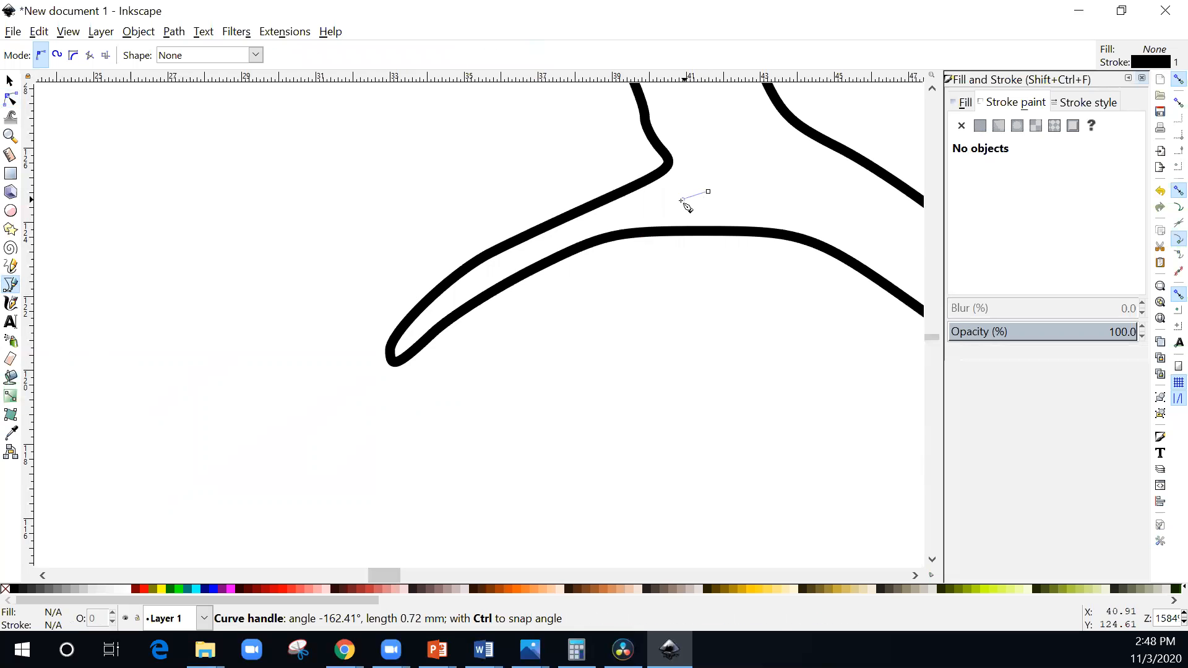
{"action": "left_click_drag", "start_coordinate": [583, 235], "coordinate": [540, 244]}
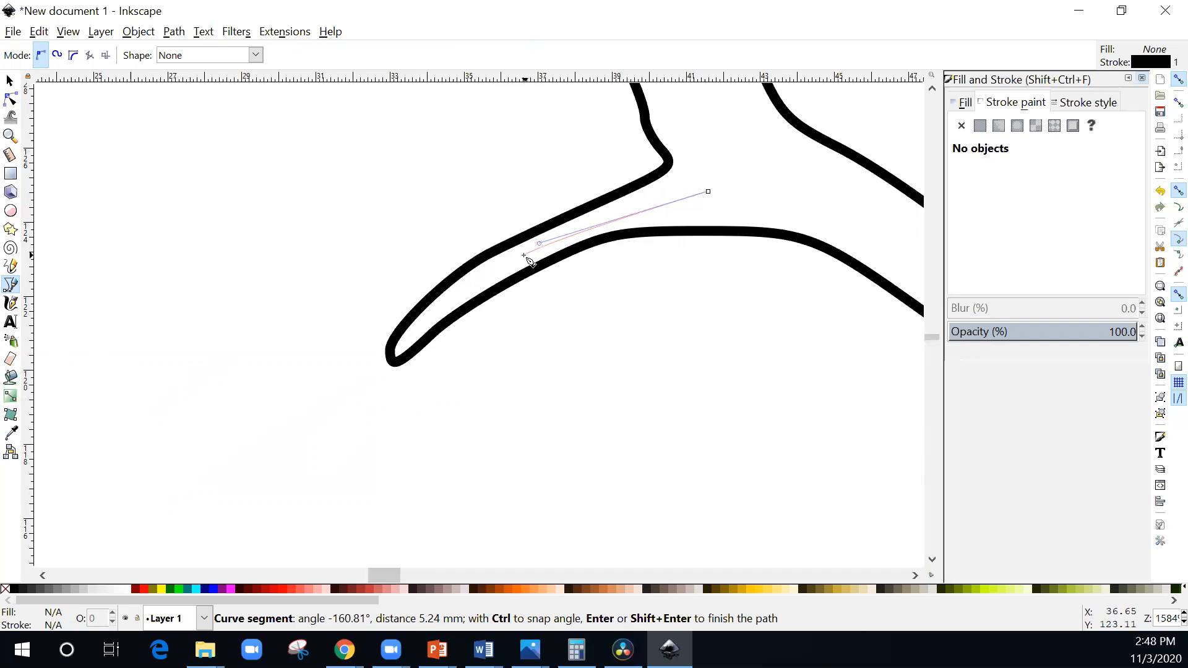
{"action": "left_click", "coordinate": [530, 251]}
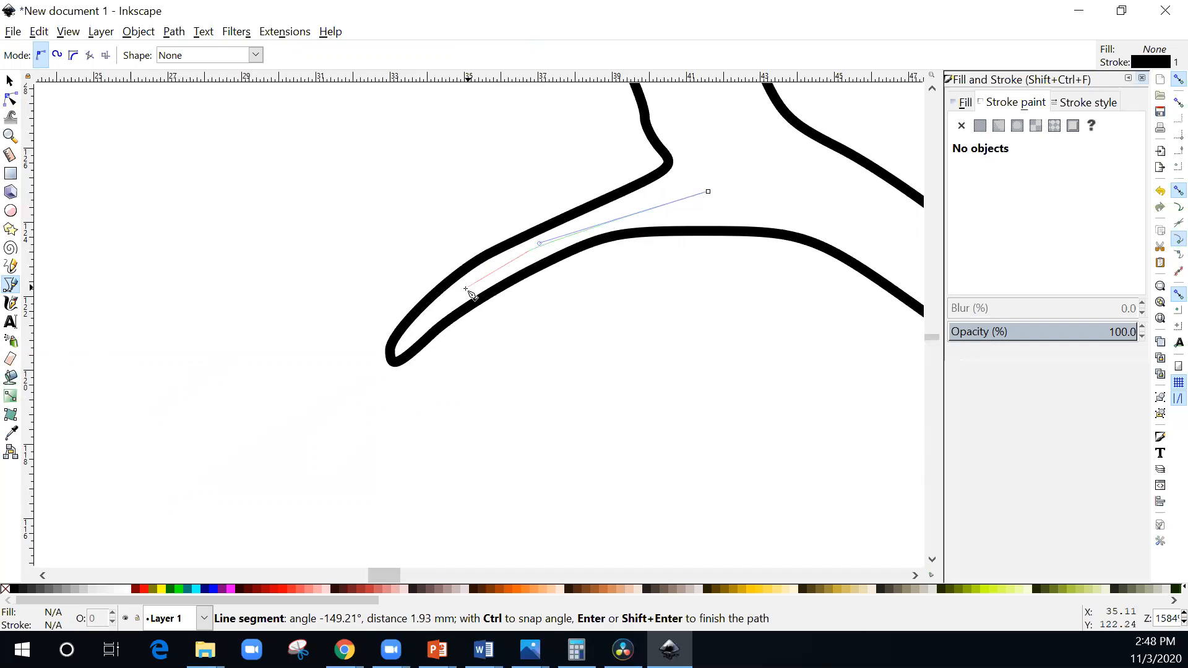
{"action": "left_click", "coordinate": [406, 337]}
{"action": "key", "text": "Return"}
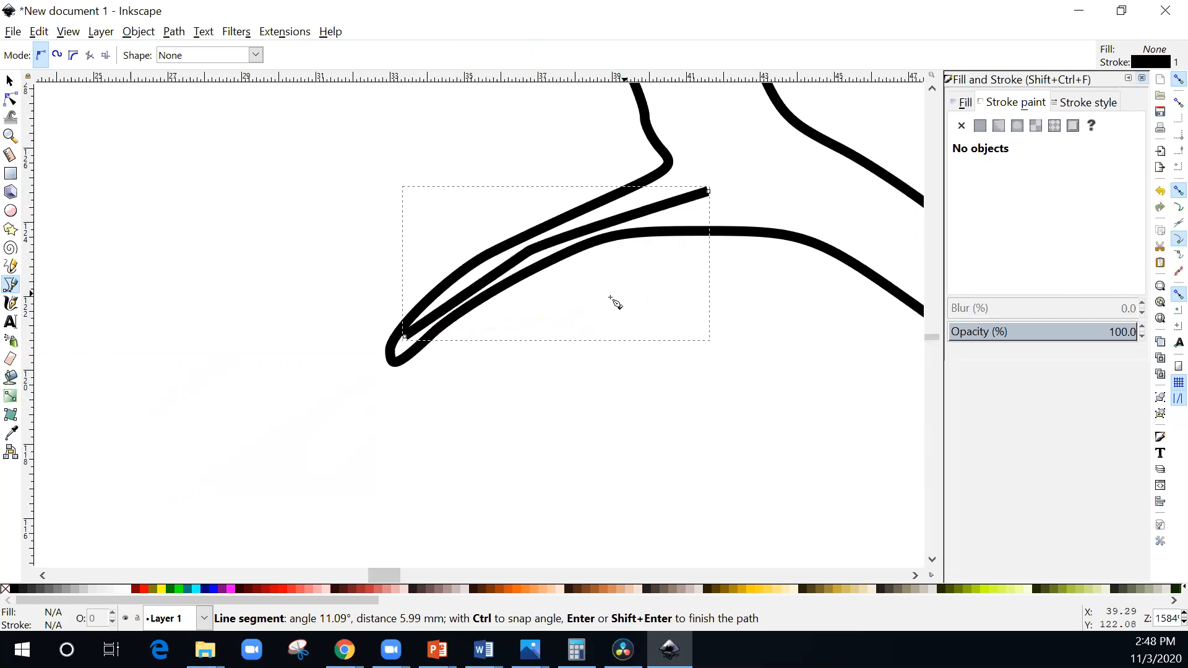
{"action": "left_click", "coordinate": [585, 236]}
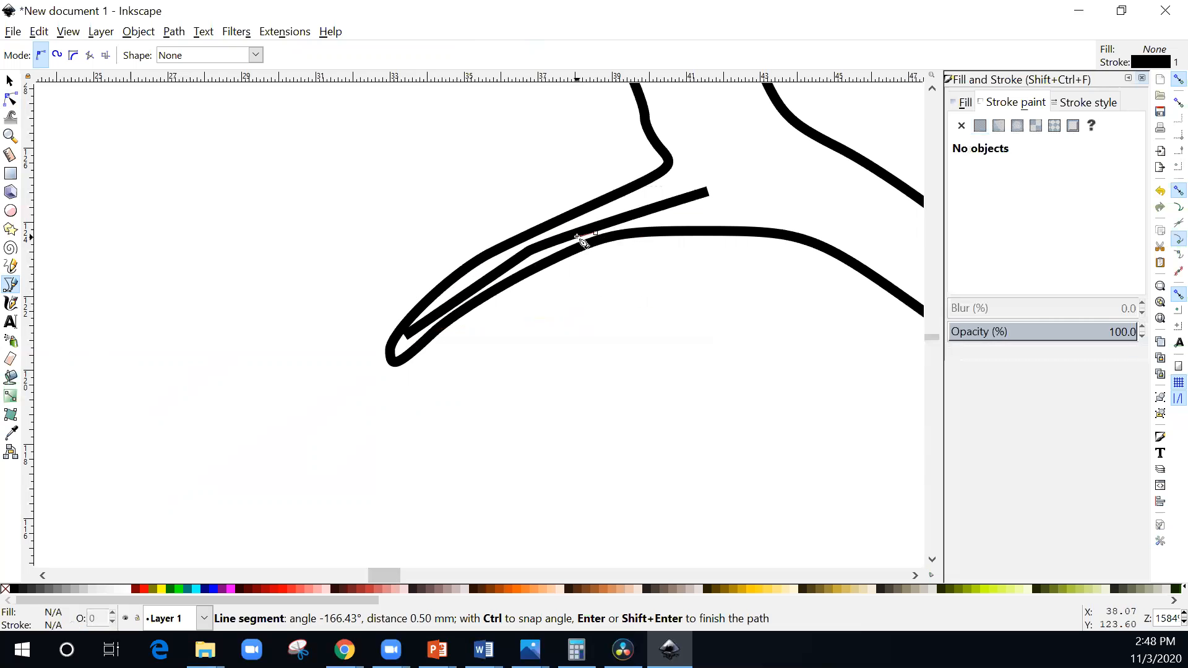
{"action": "key", "text": "Escape"}
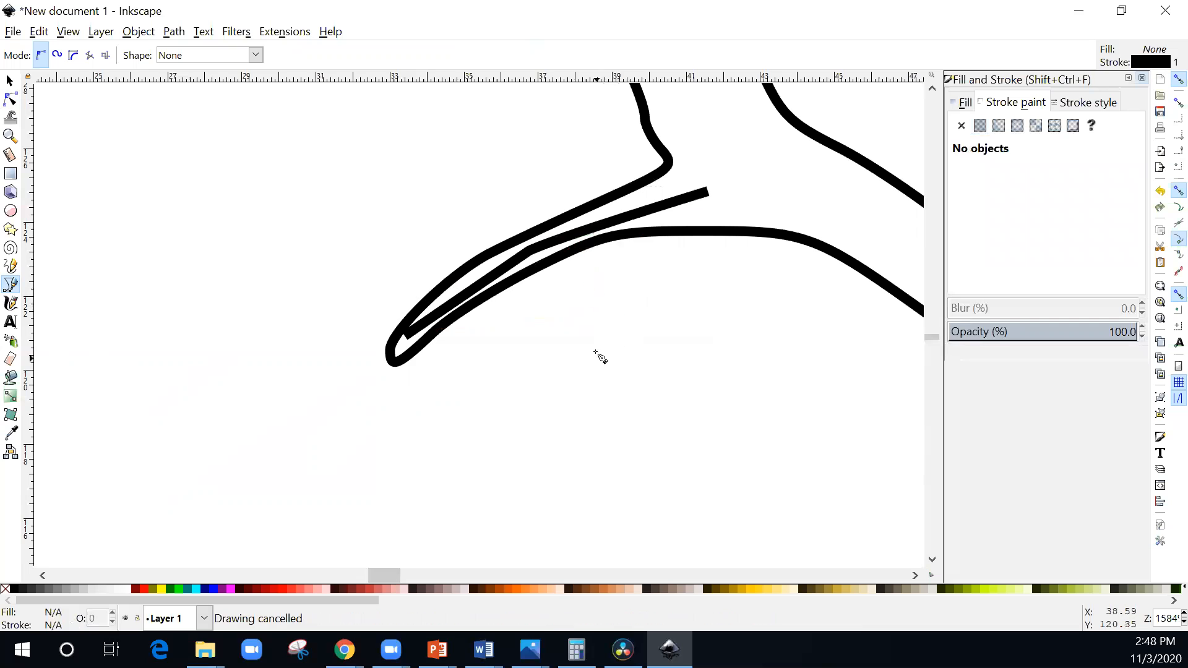
{"action": "key", "text": "ctrl+z"}
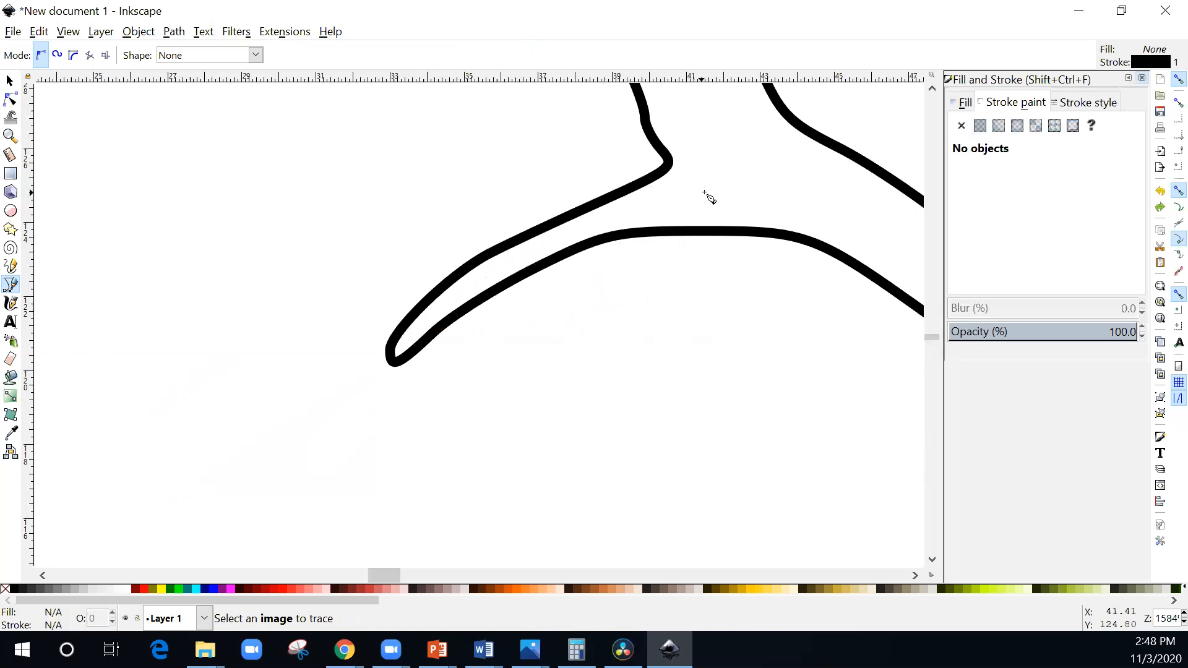
{"action": "left_click_drag", "start_coordinate": [705, 193], "coordinate": [640, 205]}
{"action": "mouse_move", "coordinate": [536, 248]}
{"action": "left_mouse_down"}
{"action": "mouse_move", "coordinate": [406, 331]}
{"action": "mouse_move", "coordinate": [404, 319]}
{"action": "mouse_move", "coordinate": [399, 340]}
{"action": "mouse_move", "coordinate": [417, 266]}
{"action": "mouse_move", "coordinate": [410, 313]}
{"action": "mouse_move", "coordinate": [396, 329]}
{"action": "left_mouse_up"}
{"action": "key", "text": "Escape"}
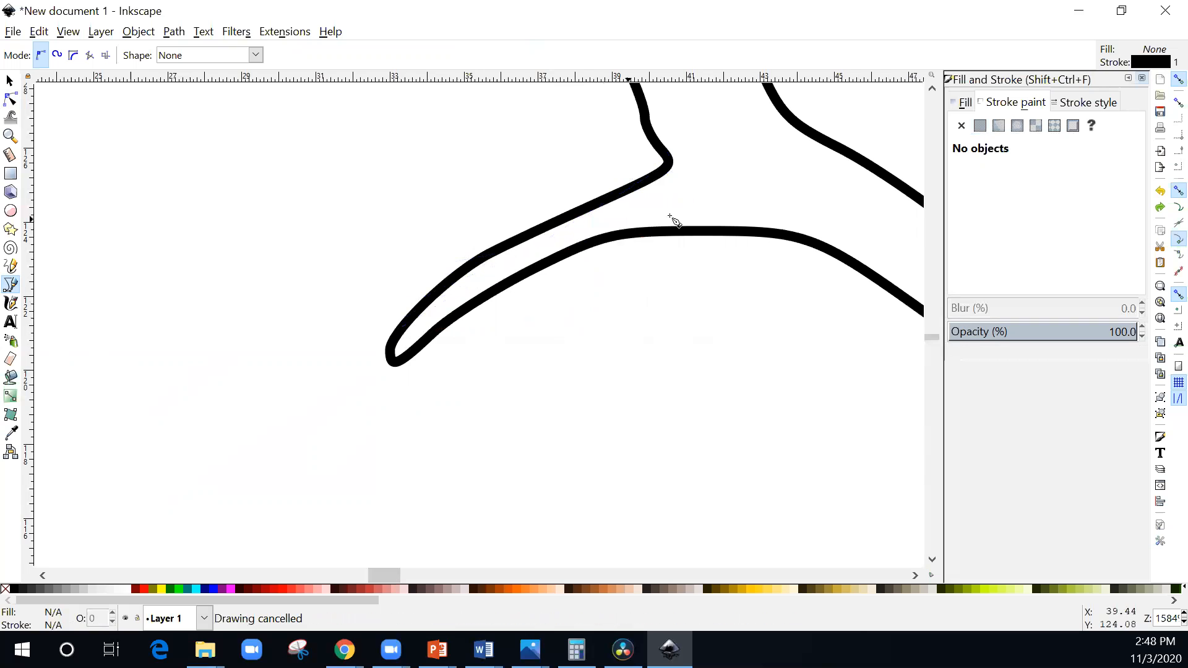
Trace the pointed crease with a single curved Bezier line running from its open end past its tip.
{"action": "left_click_drag", "start_coordinate": [716, 191], "coordinate": [403, 339]}
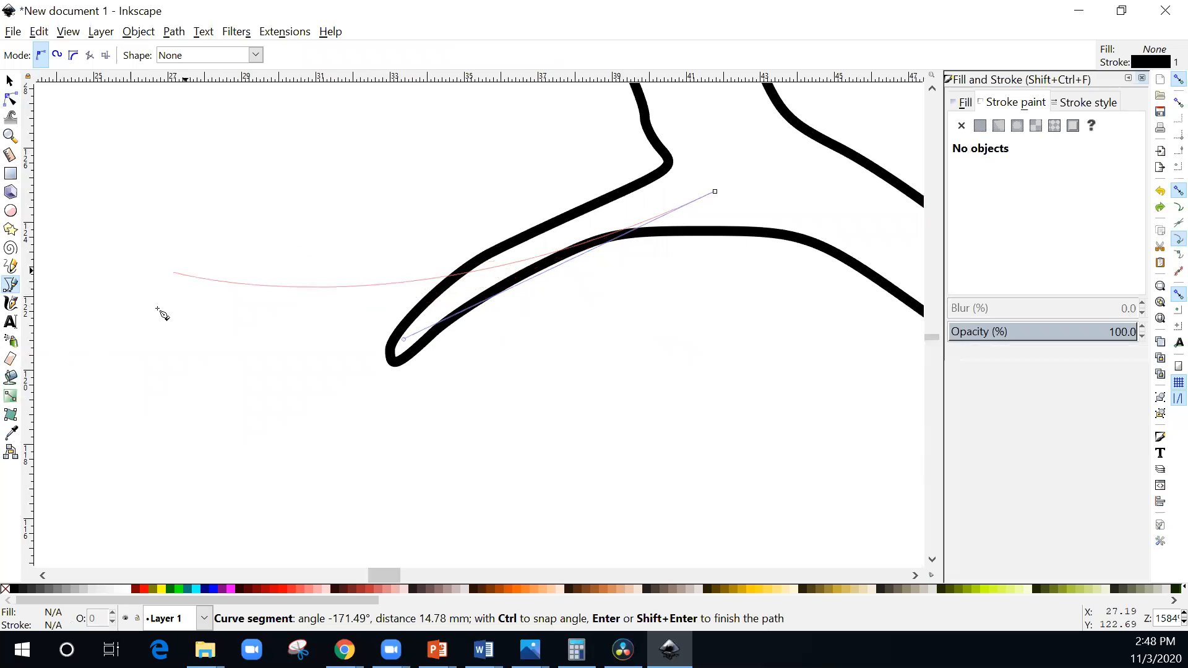
{"action": "left_click", "coordinate": [350, 424]}
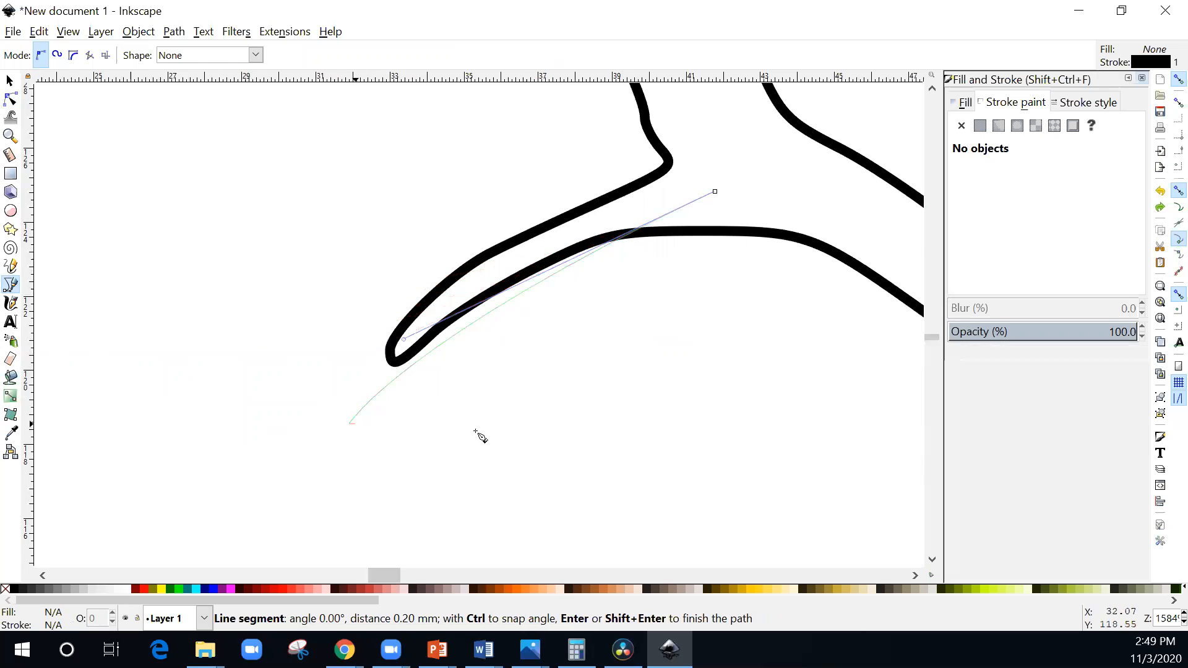
{"action": "key", "text": "Return"}
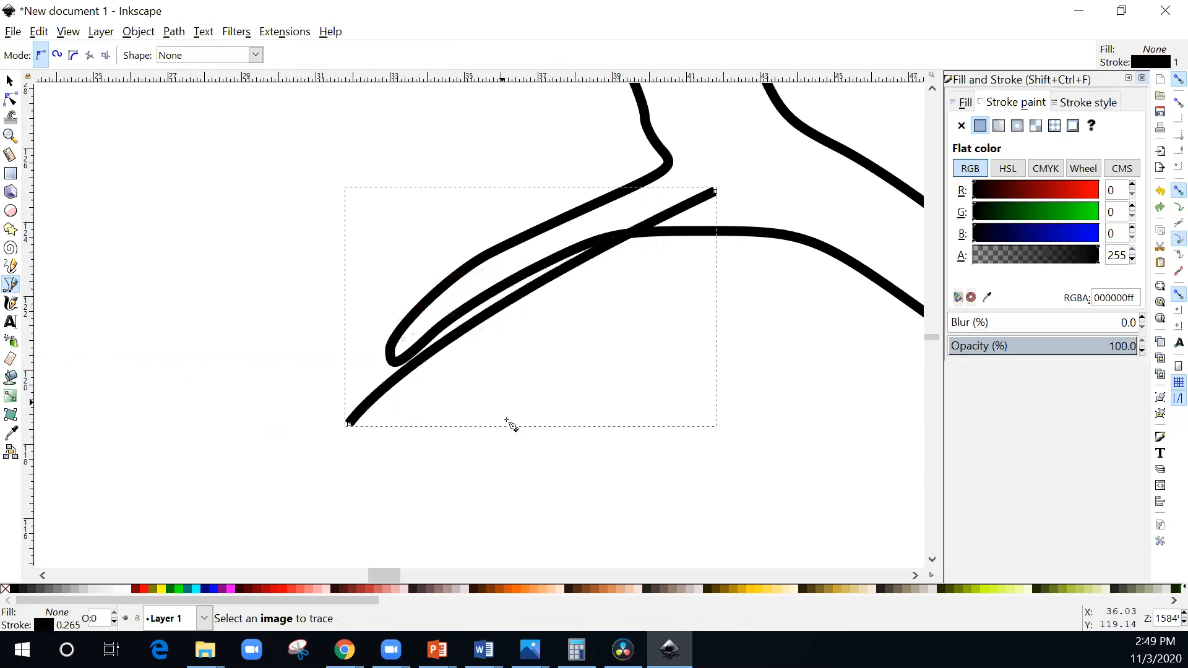
Fit the traced line between the pointed crease's two edges by moving its end nodes and curve handles.
{"action": "left_click", "coordinate": [10, 100]}
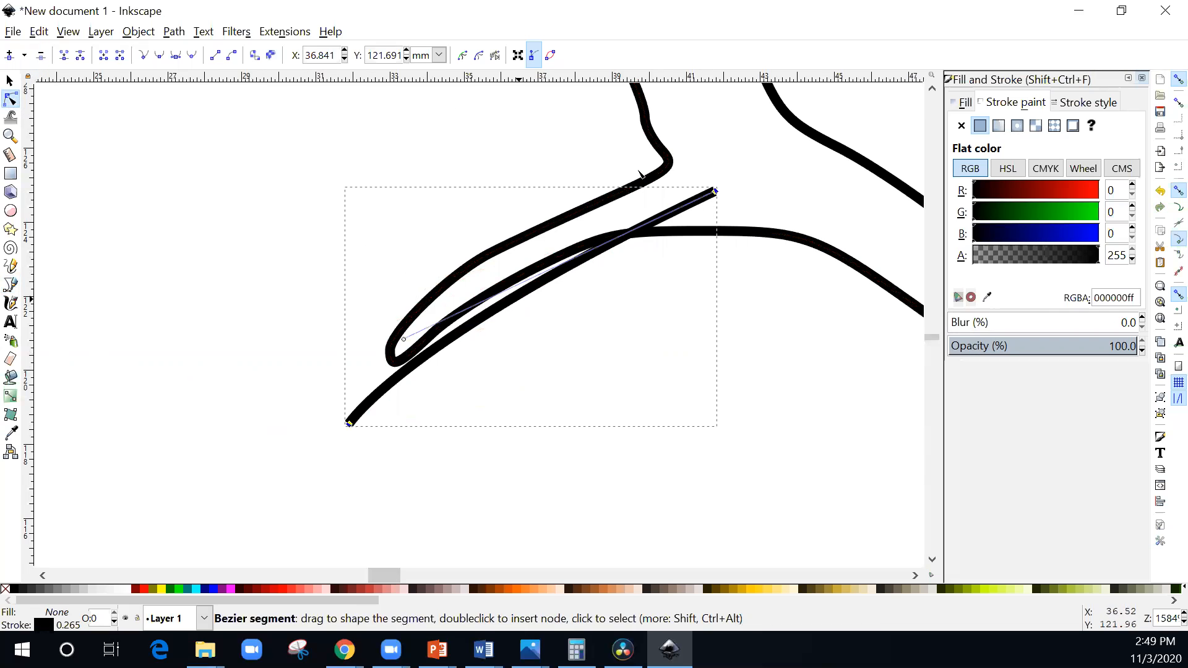
{"action": "left_click_drag", "start_coordinate": [351, 421], "coordinate": [399, 352]}
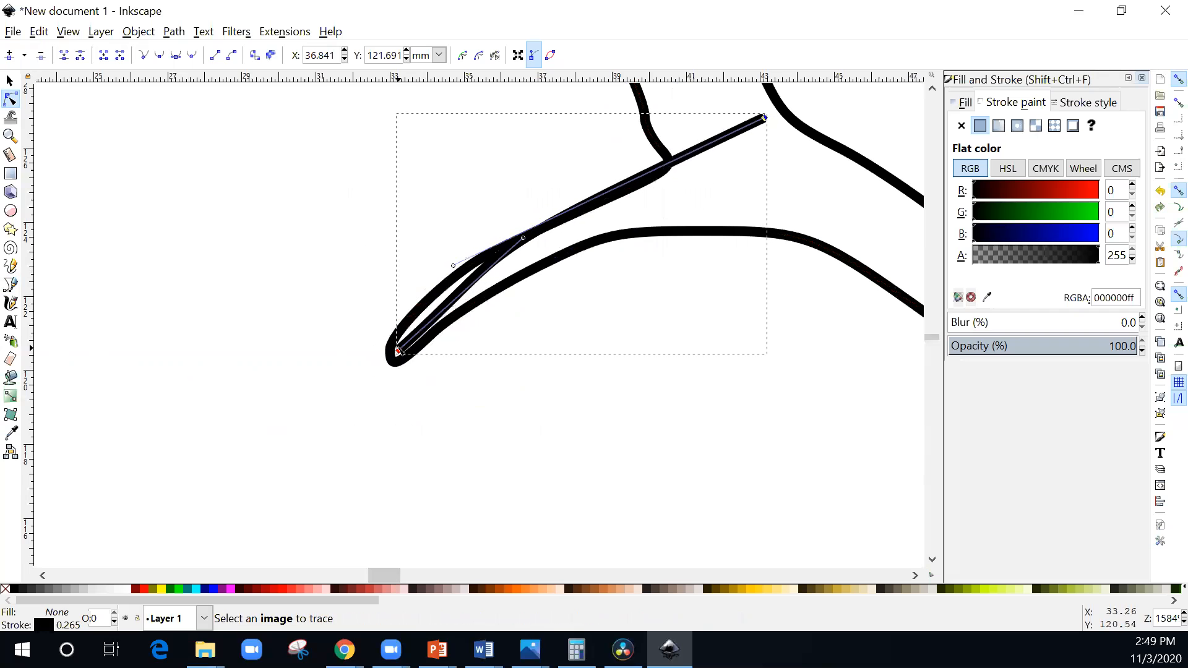
{"action": "left_click_drag", "start_coordinate": [766, 120], "coordinate": [747, 145]}
{"action": "left_click_drag", "start_coordinate": [534, 246], "coordinate": [456, 270]}
{"action": "mouse_move", "coordinate": [754, 140]}
{"action": "left_mouse_down"}
{"action": "mouse_move", "coordinate": [750, 160]}
{"action": "mouse_move", "coordinate": [743, 152]}
{"action": "left_mouse_up"}
{"action": "scroll", "coordinate": [745, 185], "scroll_direction": "down", "scroll_amount": 1}
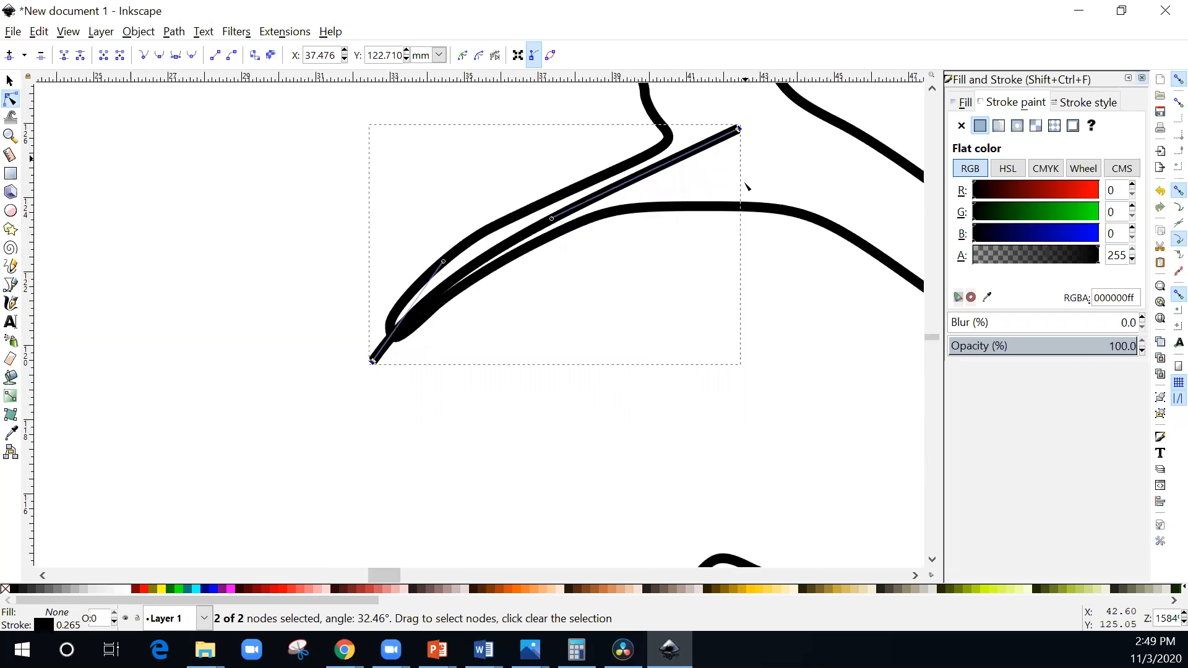
{"action": "scroll", "coordinate": [745, 184], "scroll_direction": "down", "scroll_amount": 5}
{"action": "scroll", "coordinate": [845, 114], "scroll_direction": "up", "scroll_amount": 2}
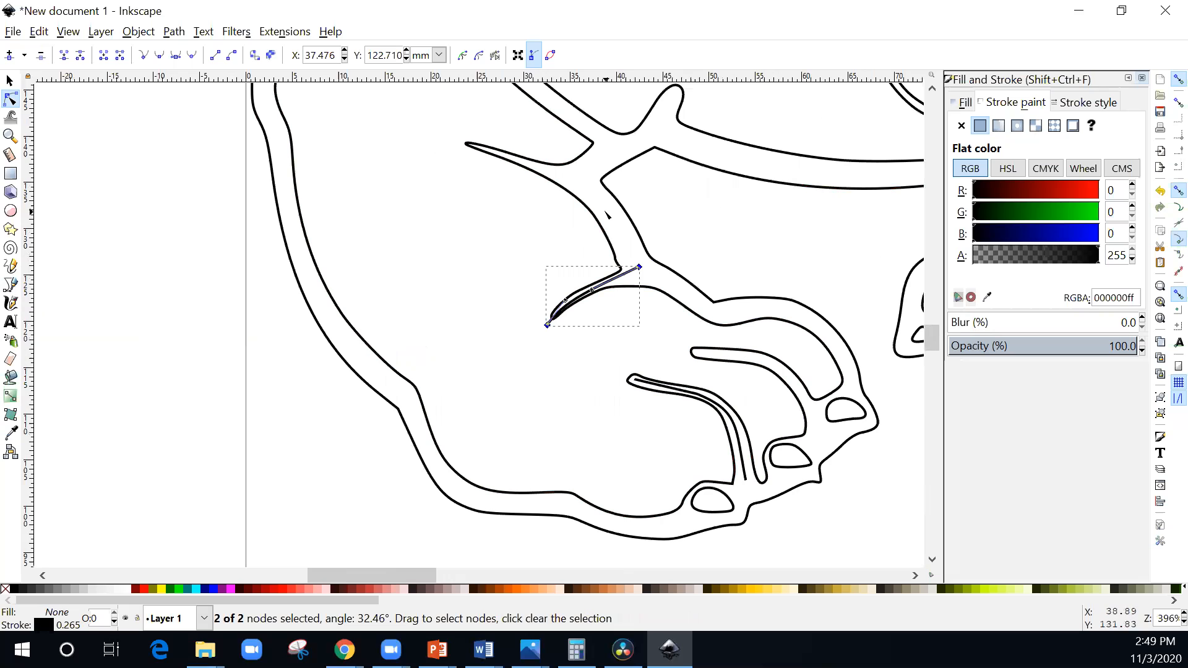
Delete the front leg's inner contour path with its double-line creases, keeping the single traced lines.
{"action": "left_click", "coordinate": [605, 222]}
{"action": "left_click", "coordinate": [604, 222]}
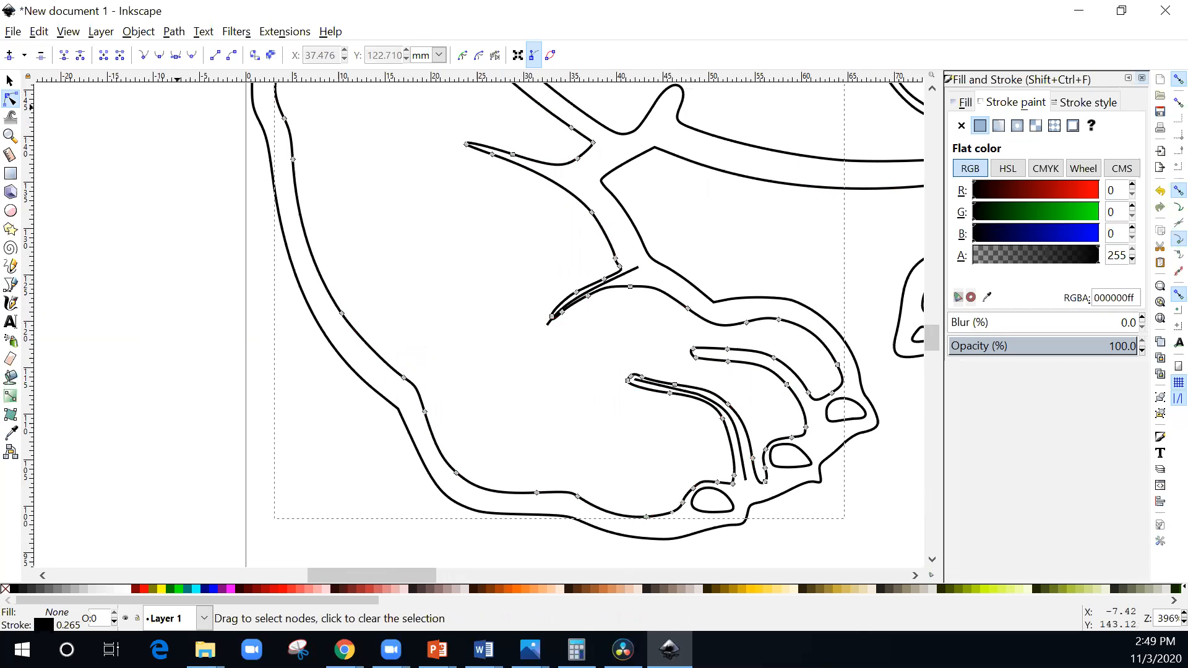
{"action": "left_click", "coordinate": [10, 79]}
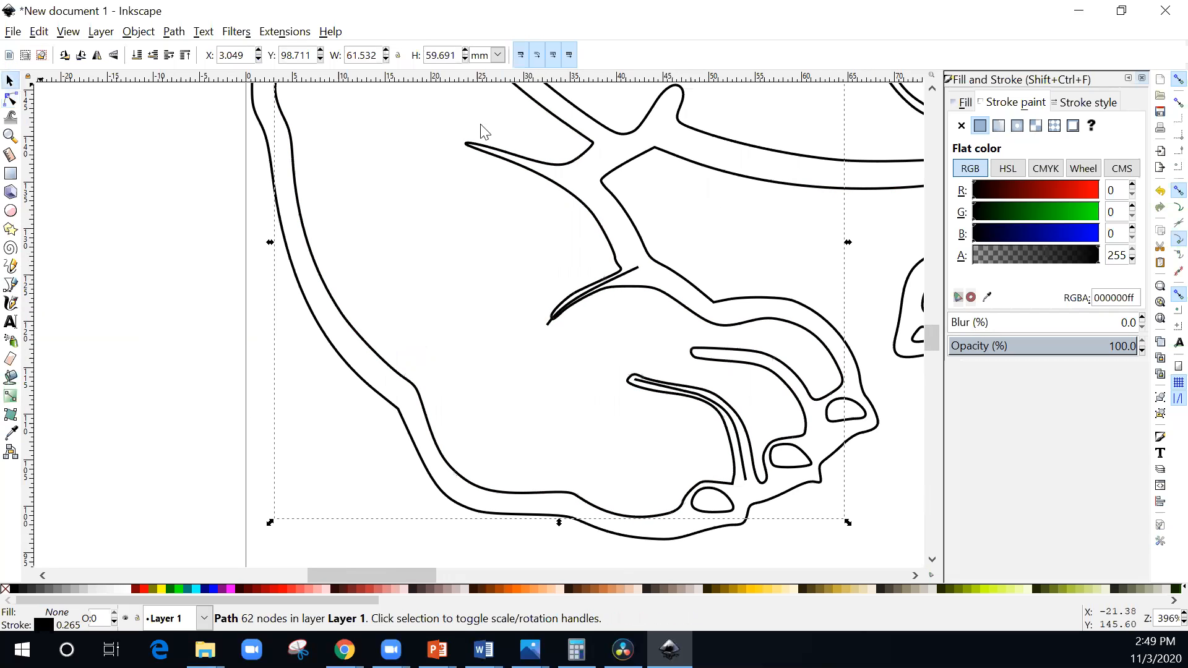
{"action": "left_click", "coordinate": [560, 160]}
{"action": "left_click", "coordinate": [563, 170]}
{"action": "key", "text": "Delete"}
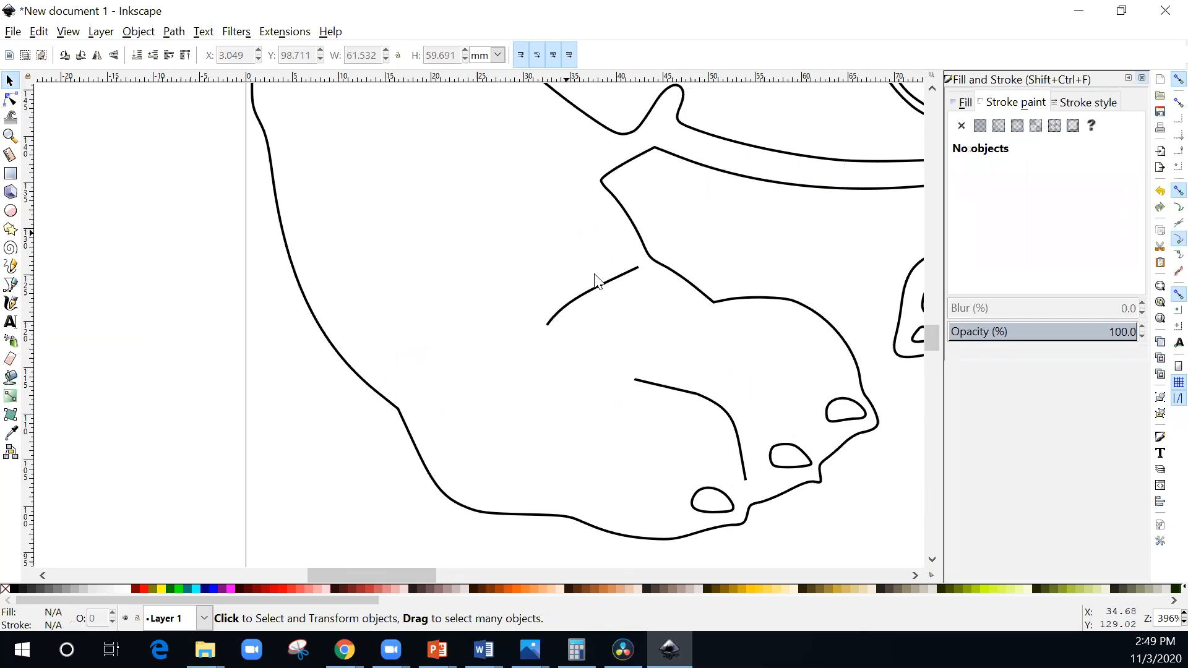
Examine the single-line creases on the cleaned front leg up close and against the rest of the bulldog.
{"action": "scroll", "coordinate": [727, 398], "scroll_direction": "down", "scroll_amount": 1}
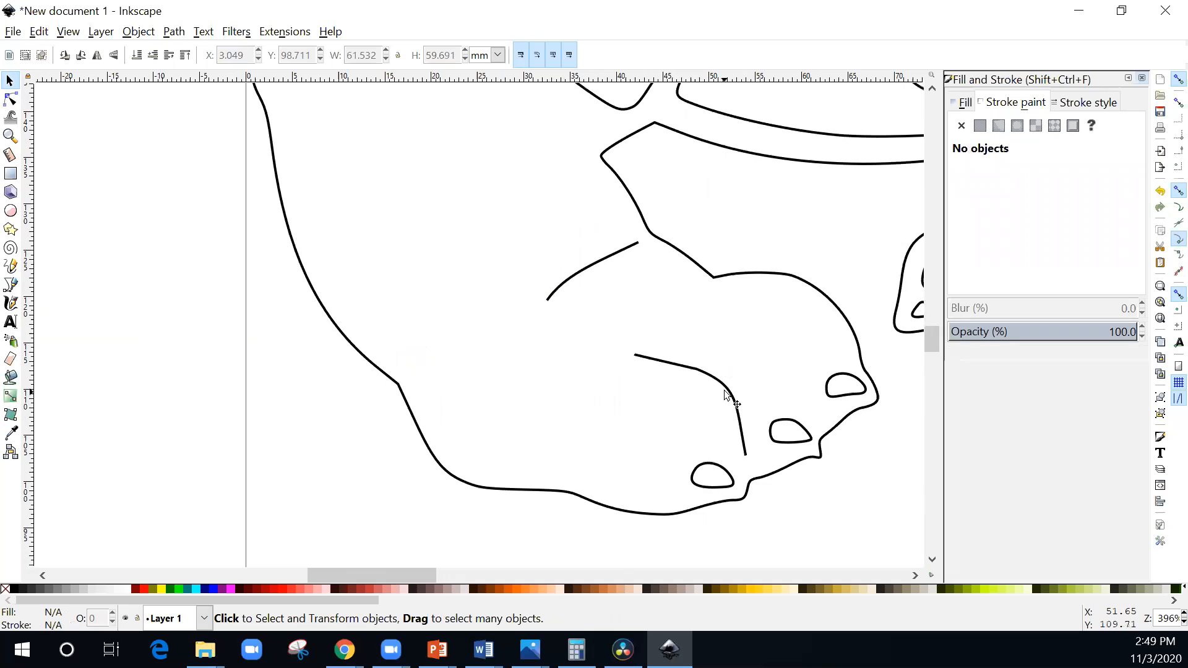
{"action": "scroll", "coordinate": [693, 418], "scroll_direction": "up", "scroll_amount": 2}
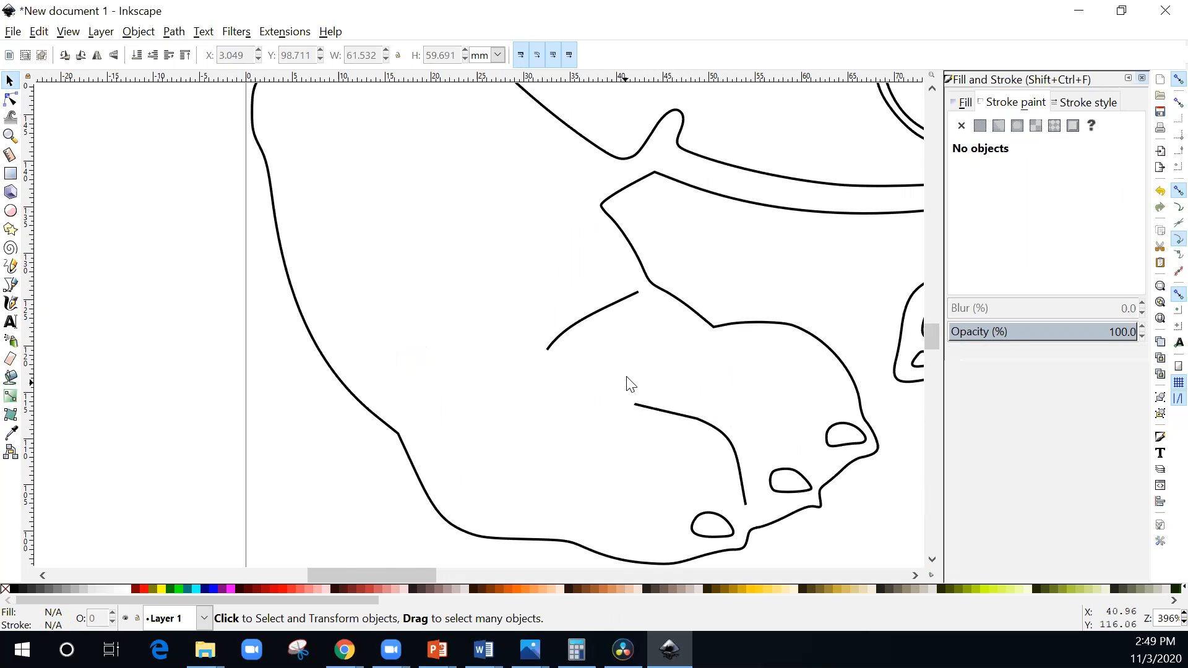
{"action": "scroll", "coordinate": [619, 365], "scroll_direction": "down", "scroll_amount": 1, "text": "ctrl"}
{"action": "scroll", "coordinate": [605, 345], "scroll_direction": "down", "scroll_amount": 1, "text": "ctrl"}
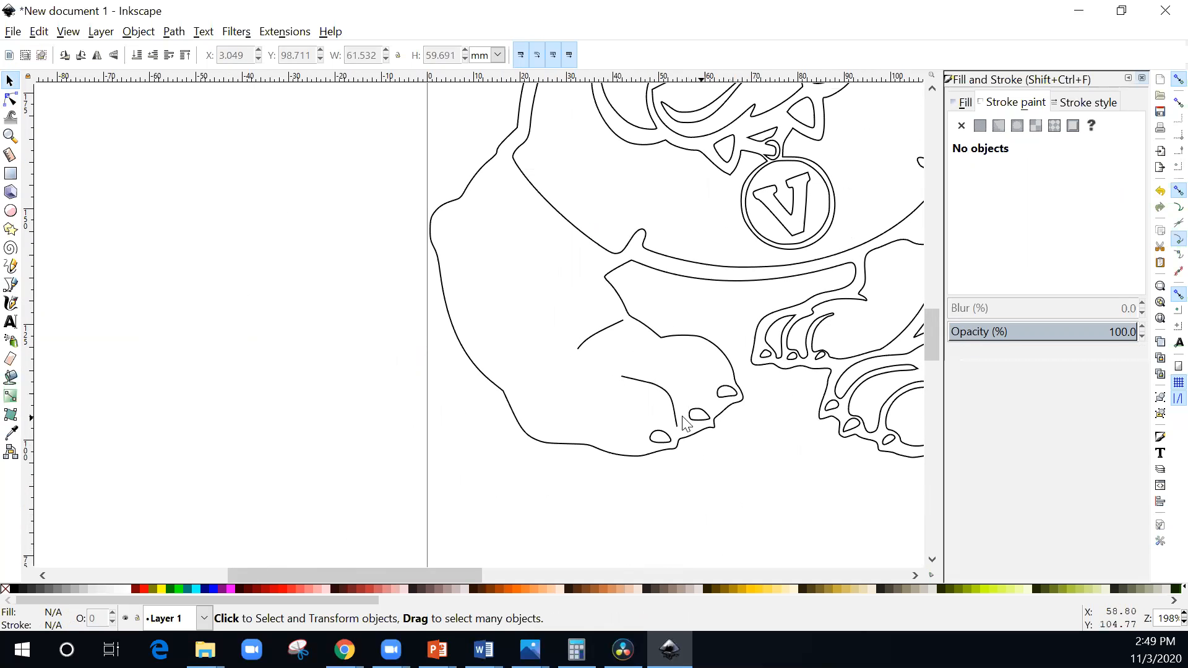
{"action": "scroll", "coordinate": [685, 414], "scroll_direction": "up", "scroll_amount": 2, "text": "ctrl"}
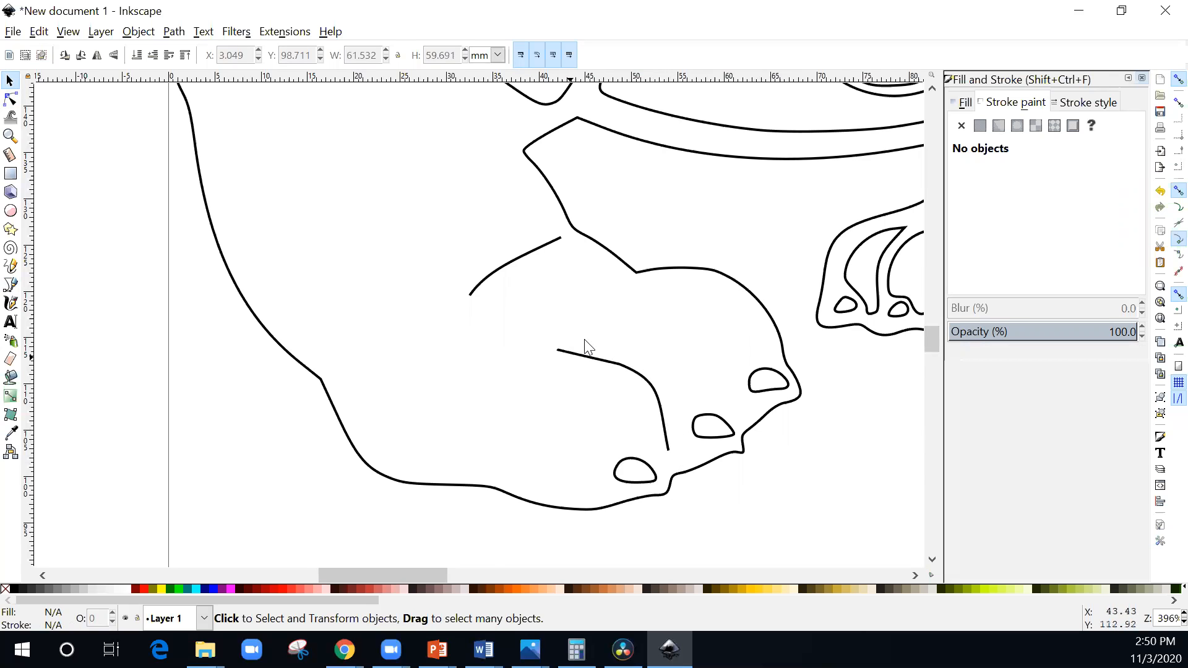
{"action": "scroll", "coordinate": [585, 342], "scroll_direction": "down", "scroll_amount": 2, "text": "ctrl"}
{"action": "scroll", "coordinate": [551, 133], "scroll_direction": "up", "scroll_amount": 2, "text": "ctrl"}
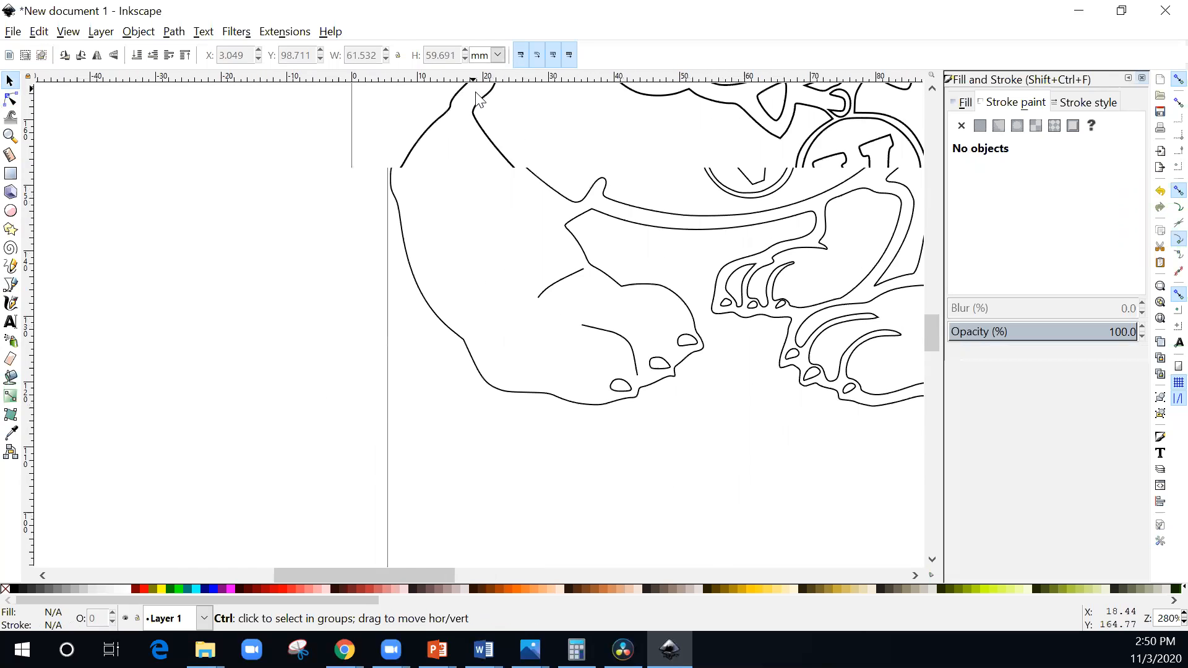
{"action": "scroll", "coordinate": [628, 182], "scroll_direction": "down", "scroll_amount": 2, "text": "ctrl"}
{"action": "scroll", "coordinate": [635, 186], "scroll_direction": "down", "scroll_amount": 2, "text": "ctrl"}
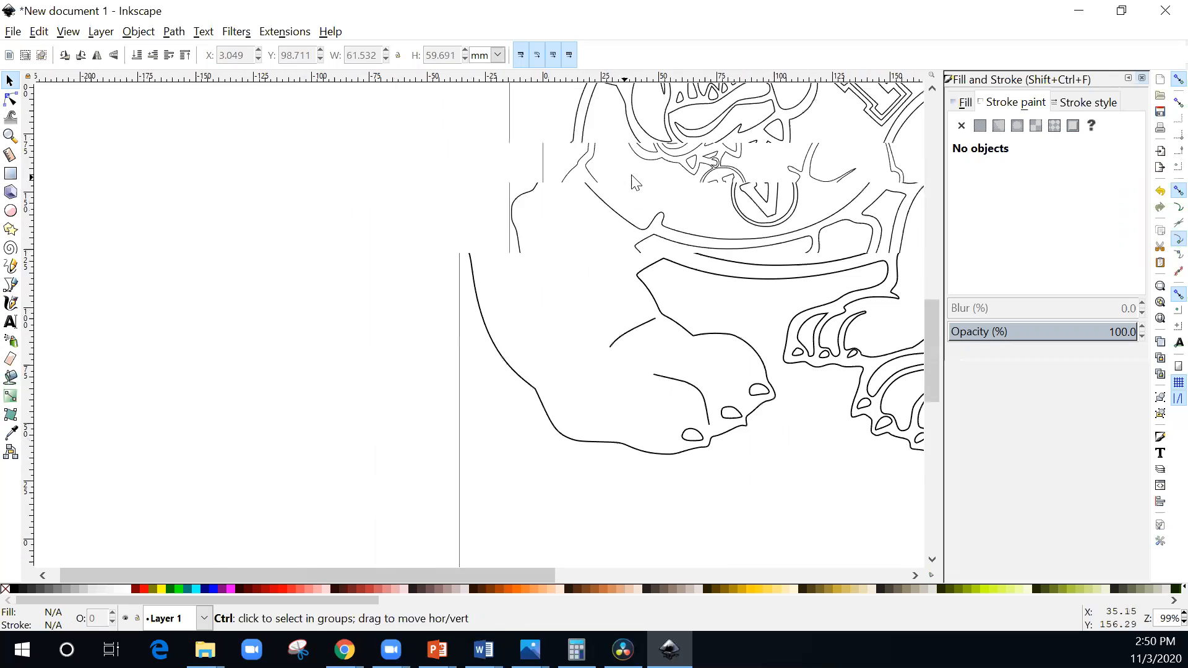
{"action": "scroll", "coordinate": [613, 179], "scroll_direction": "up", "scroll_amount": 2, "text": "ctrl"}
{"action": "scroll", "coordinate": [607, 171], "scroll_direction": "up", "scroll_amount": 1, "text": "ctrl"}
{"action": "scroll", "coordinate": [608, 172], "scroll_direction": "down", "scroll_amount": 2, "text": "ctrl"}
{"action": "scroll", "coordinate": [603, 160], "scroll_direction": "up", "scroll_amount": 3, "text": "ctrl"}
{"action": "left_click", "coordinate": [492, 234]}
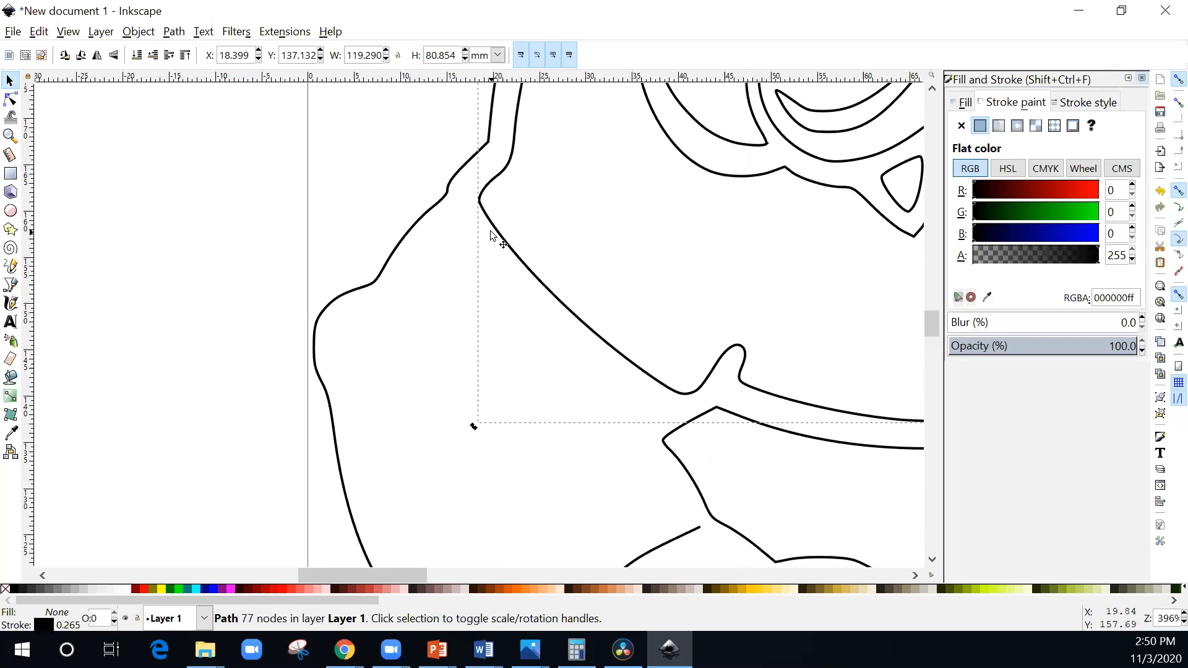
{"action": "left_click_drag", "start_coordinate": [504, 235], "coordinate": [508, 246]}
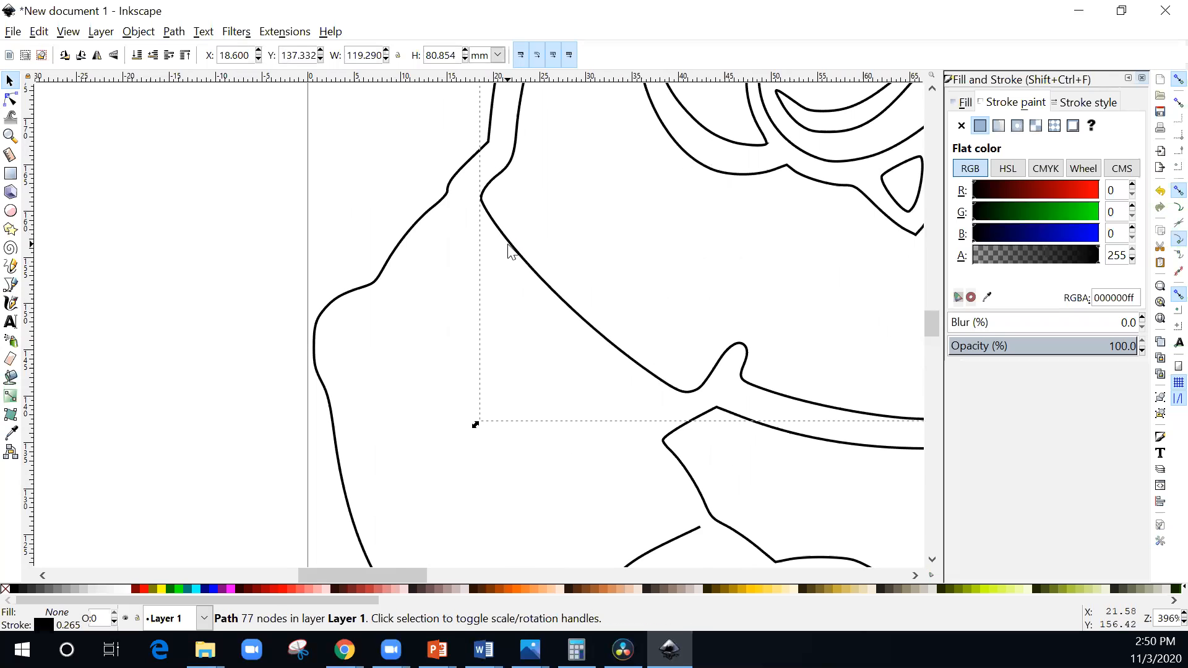
{"action": "key", "text": "ctrl+z"}
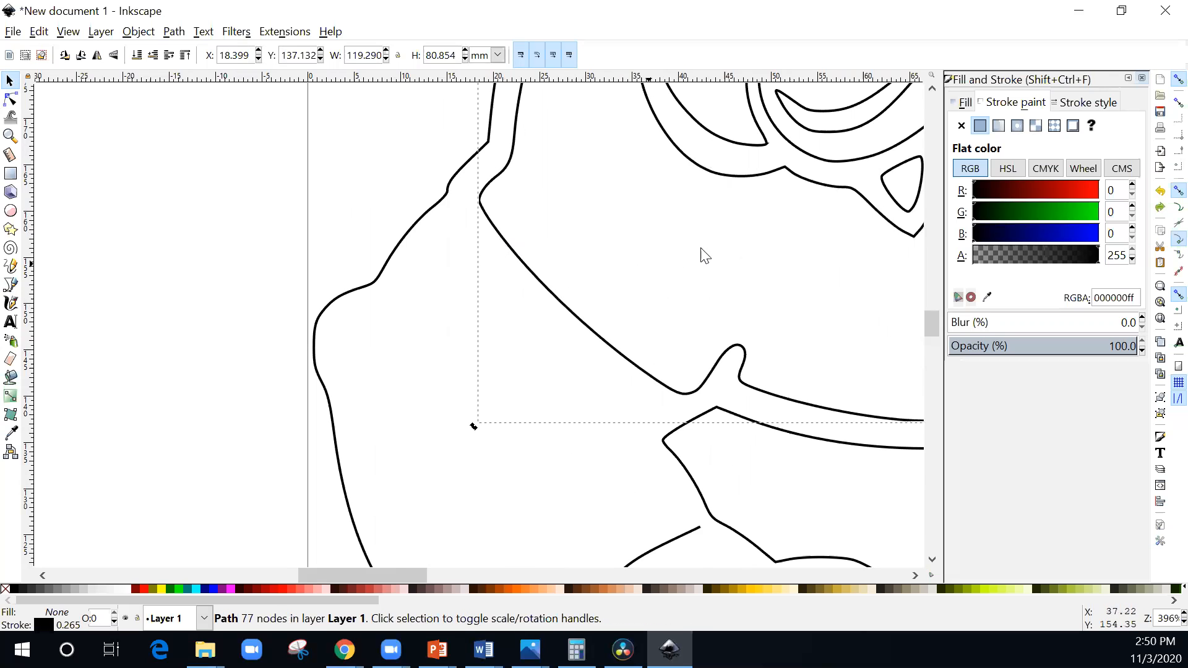
Delete the inner circle of the V medallion, keeping its outer ring and the letter.
{"action": "scroll", "coordinate": [826, 244], "scroll_direction": "right", "scroll_amount": 10}
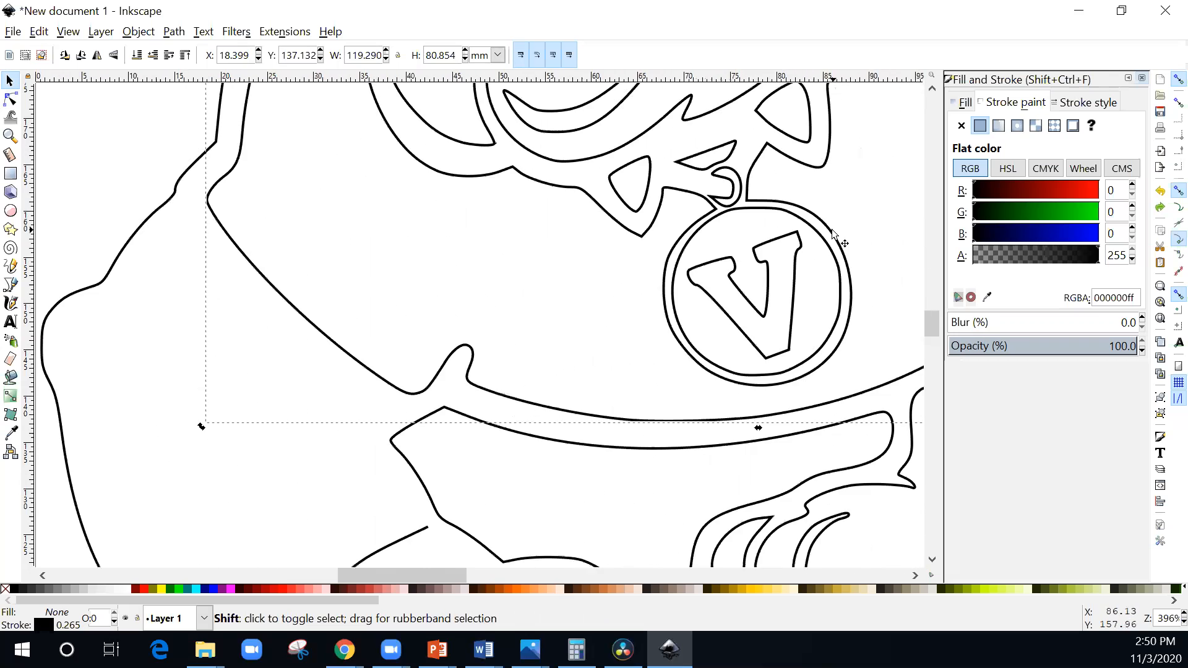
{"action": "left_click", "coordinate": [703, 246]}
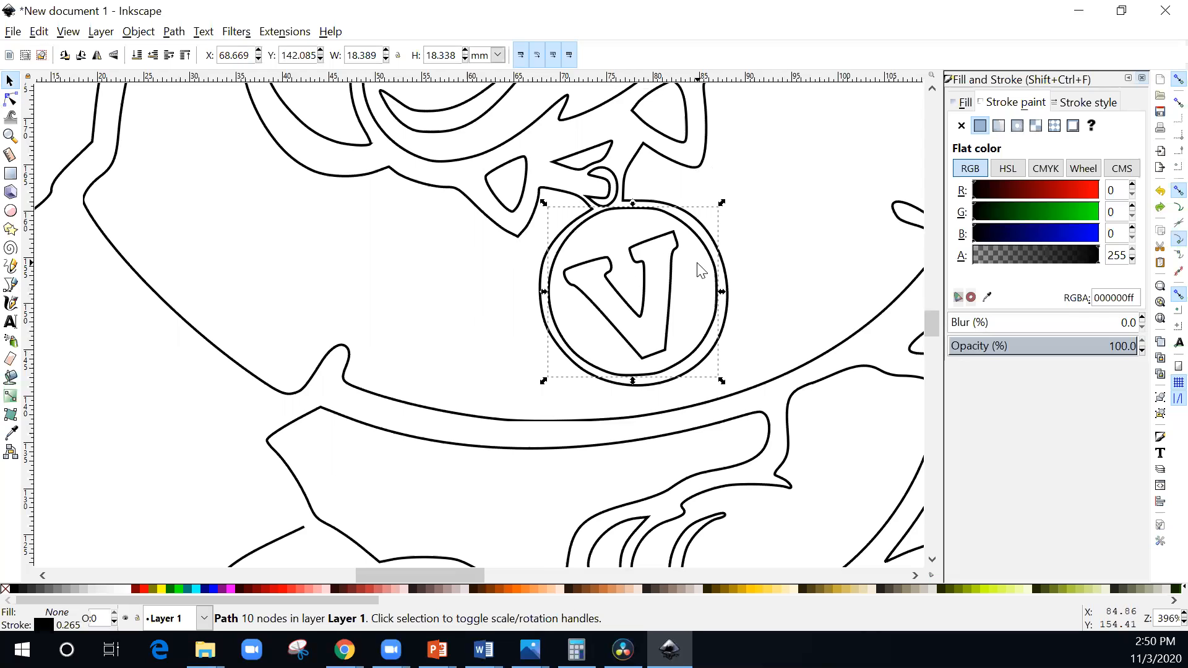
{"action": "left_click", "coordinate": [813, 254]}
{"action": "left_click", "coordinate": [717, 283]}
{"action": "left_click", "coordinate": [710, 310]}
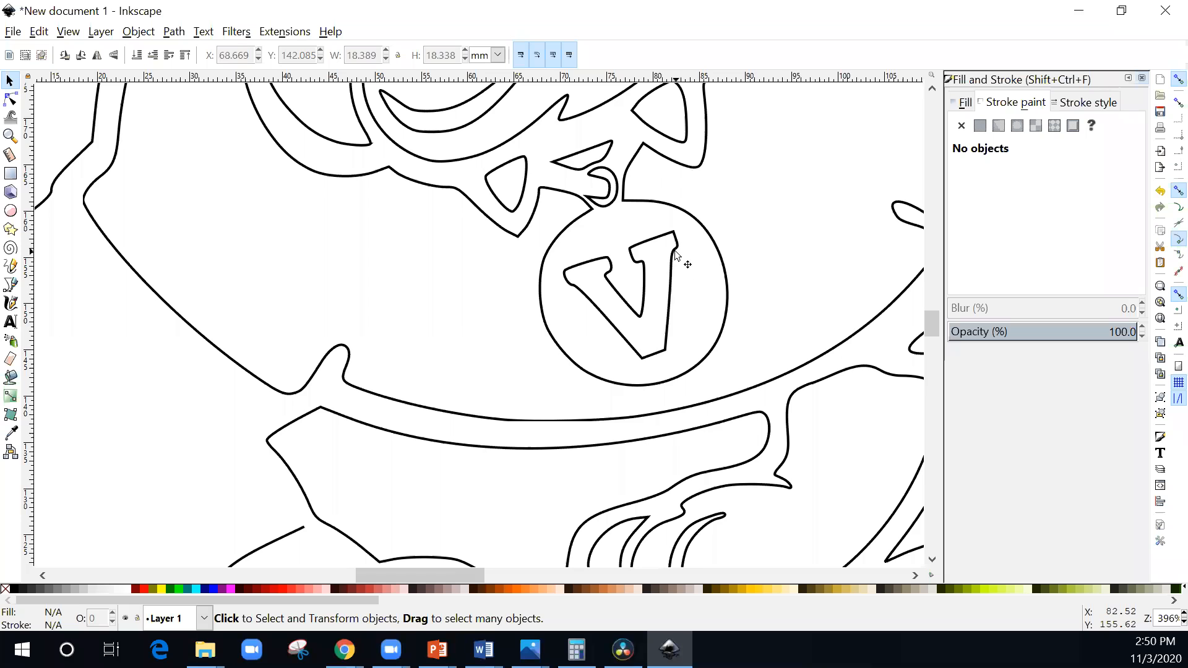
Delete the extra outlines surrounding the block letter on the bulldog's shoulder, keeping only the innermost letter shape.
{"action": "scroll", "coordinate": [734, 263], "scroll_direction": "down", "scroll_amount": 4, "text": "ctrl"}
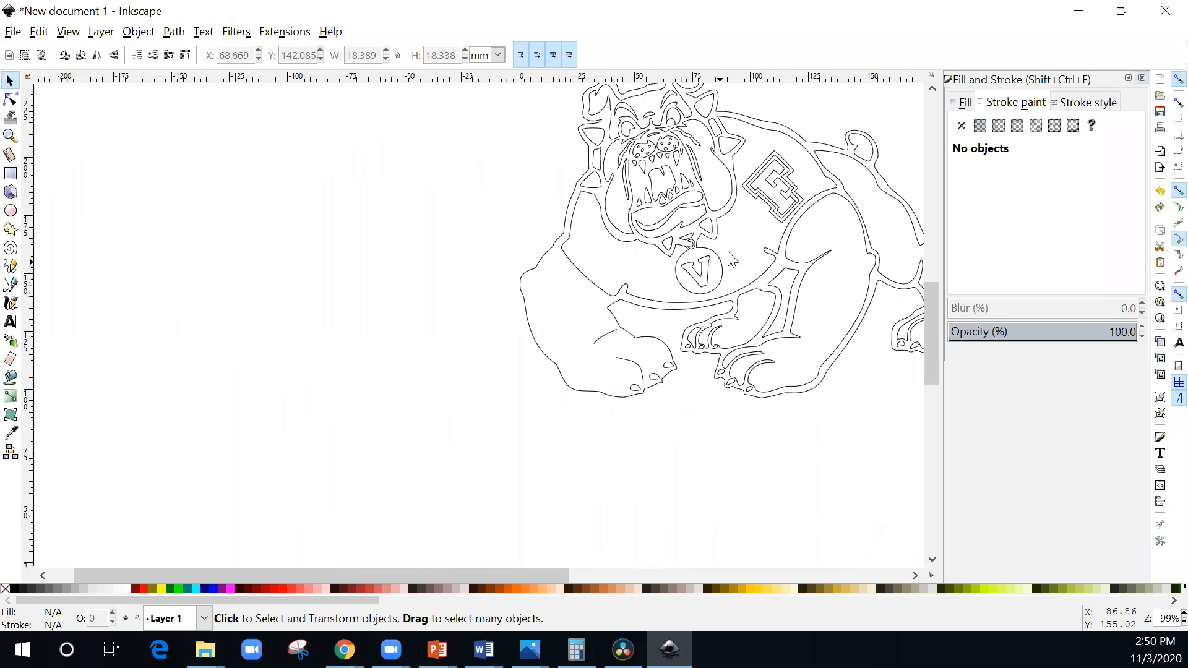
{"action": "scroll", "coordinate": [807, 216], "scroll_direction": "up", "scroll_amount": 4, "text": "ctrl"}
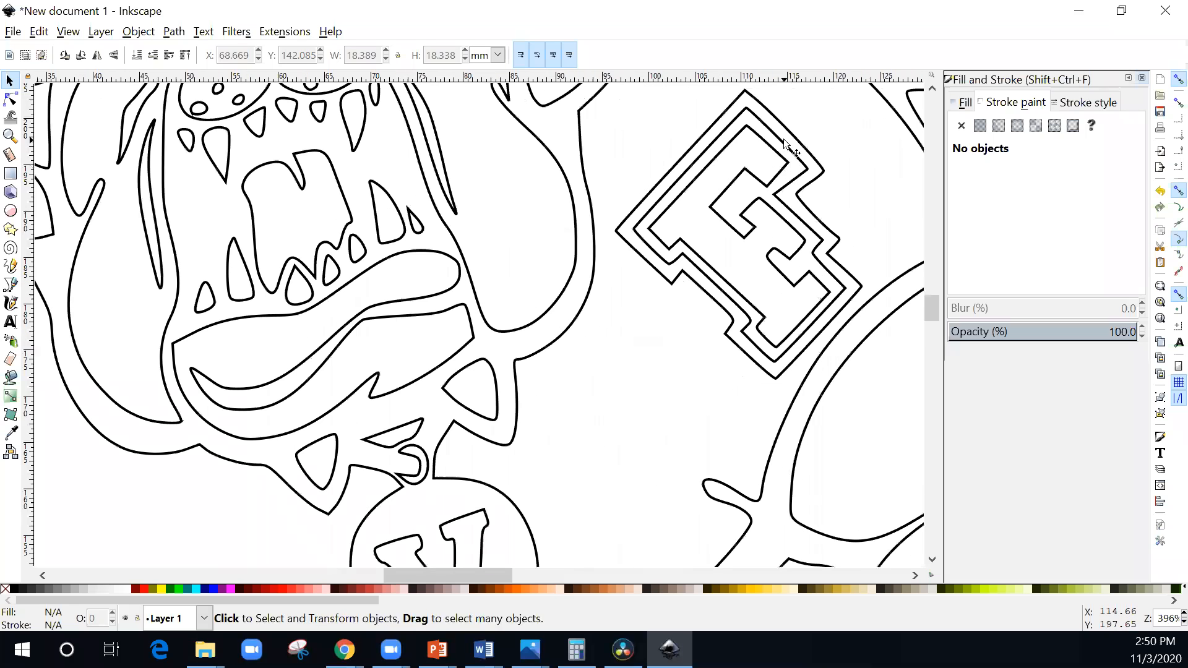
{"action": "left_click", "coordinate": [796, 143]}
{"action": "key", "text": "Delete"}
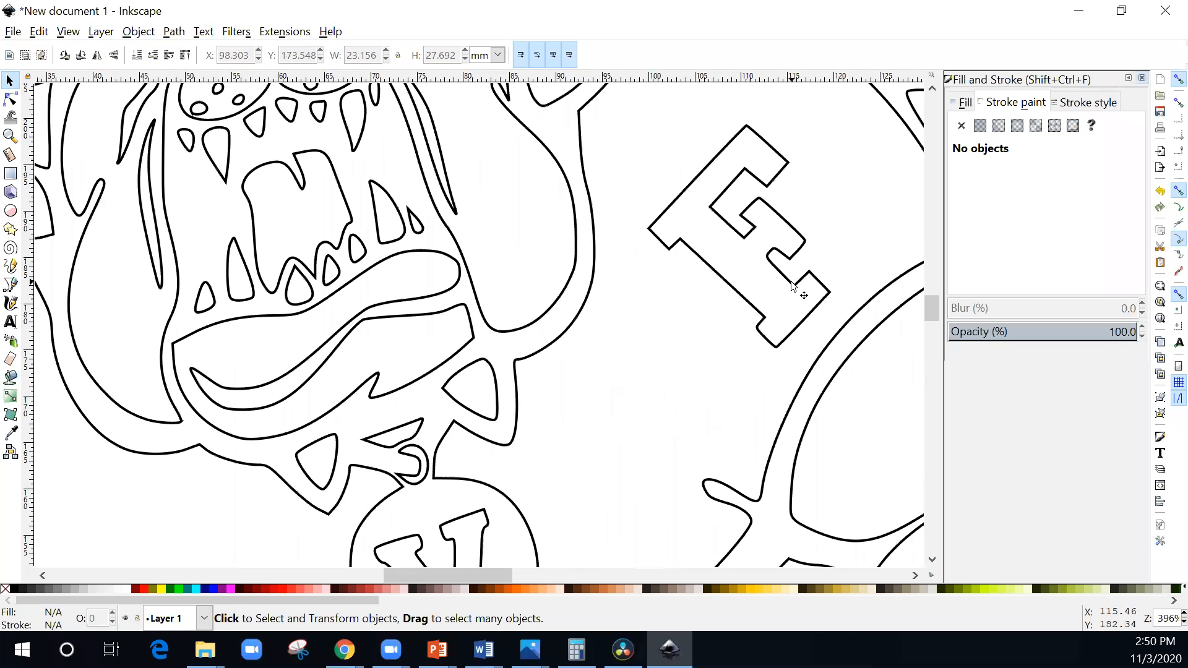
Examine the simplified shoulder letter and medallion, and the remaining double lines across the bulldog.
{"action": "scroll", "coordinate": [789, 289], "scroll_direction": "down", "scroll_amount": 4, "text": "ctrl"}
{"action": "scroll", "coordinate": [771, 238], "scroll_direction": "up", "scroll_amount": 2, "text": "ctrl"}
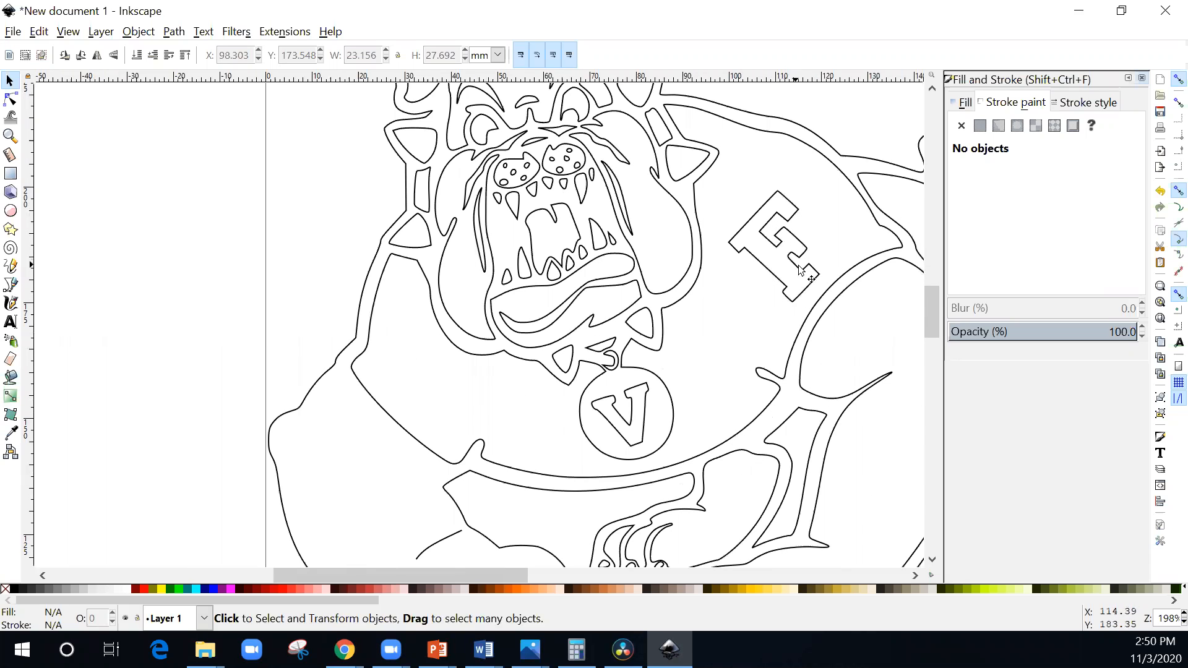
{"action": "scroll", "coordinate": [802, 274], "scroll_direction": "down", "scroll_amount": 2, "text": "ctrl"}
{"action": "scroll", "coordinate": [802, 287], "scroll_direction": "up", "scroll_amount": 1, "text": "ctrl"}
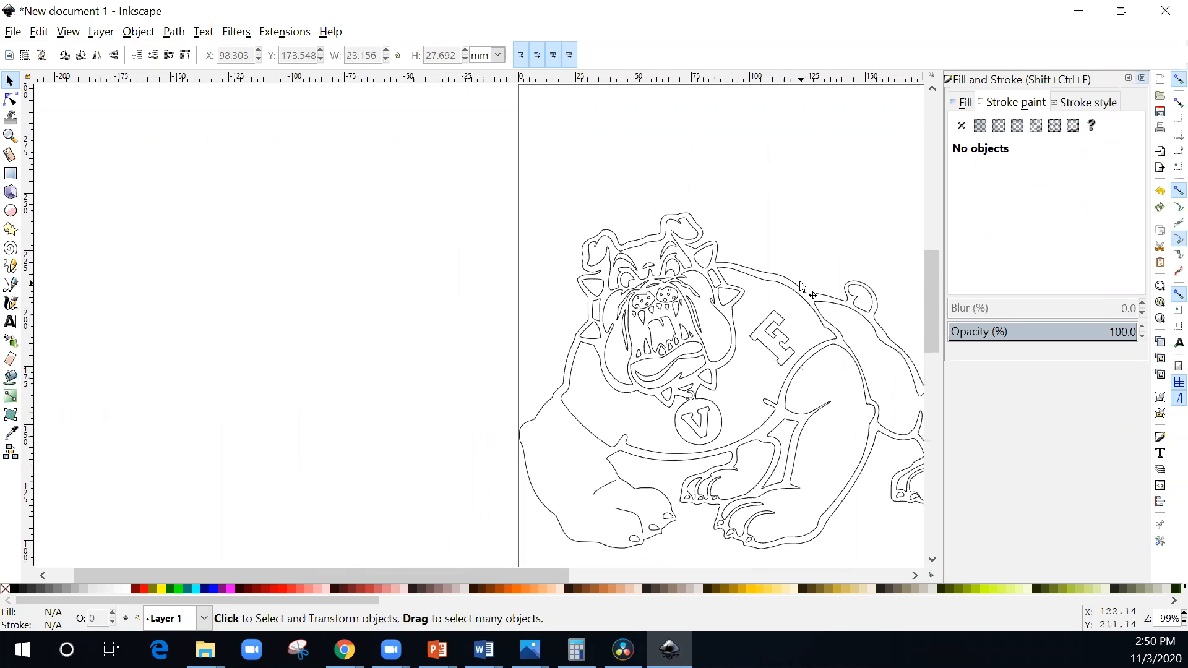
{"action": "scroll", "coordinate": [804, 328], "scroll_direction": "up", "scroll_amount": 2, "text": "ctrl"}
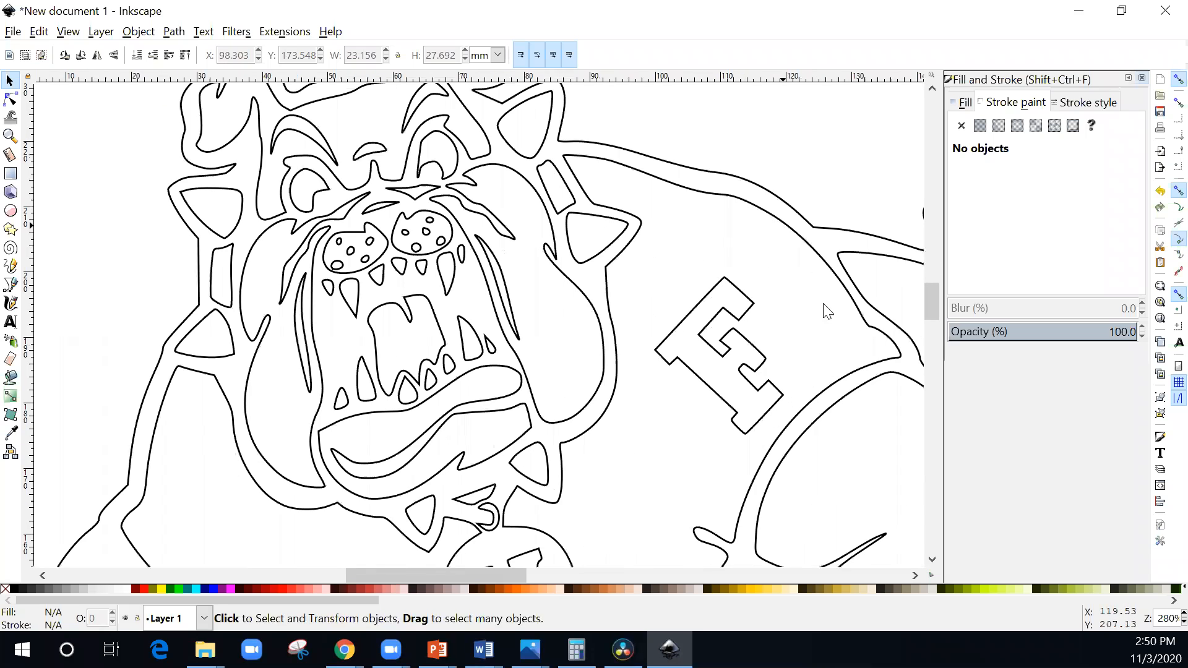
{"action": "scroll", "coordinate": [744, 277], "scroll_direction": "down", "scroll_amount": 4, "text": "ctrl"}
{"action": "scroll", "coordinate": [698, 340], "scroll_direction": "up", "scroll_amount": 2, "text": "ctrl"}
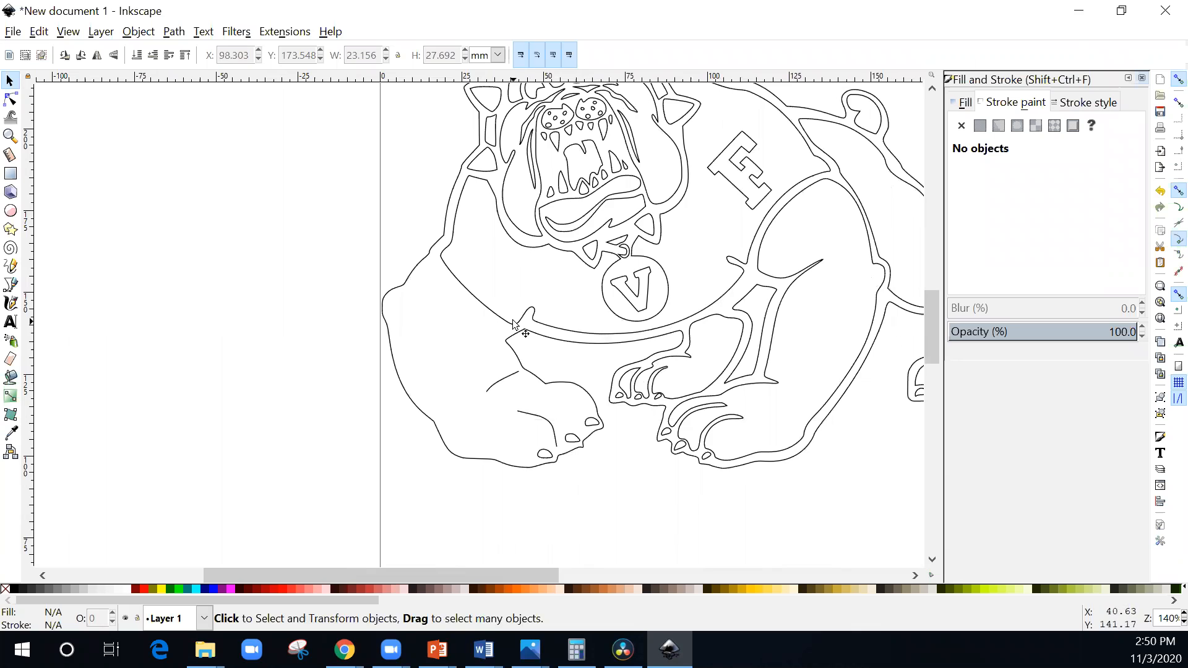
Open the bulldog's chest outline beside the front leg for node editing and try Cut Path on it.
{"action": "scroll", "coordinate": [513, 324], "scroll_direction": "up", "scroll_amount": 3, "text": "ctrl"}
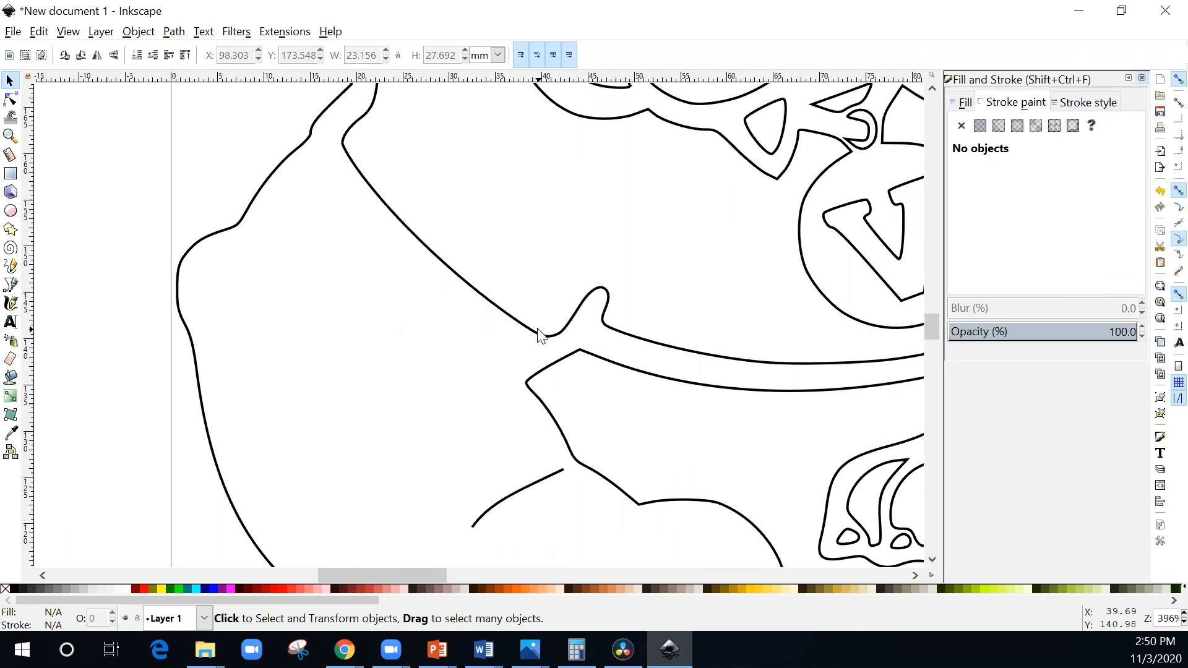
{"action": "left_click", "coordinate": [540, 334]}
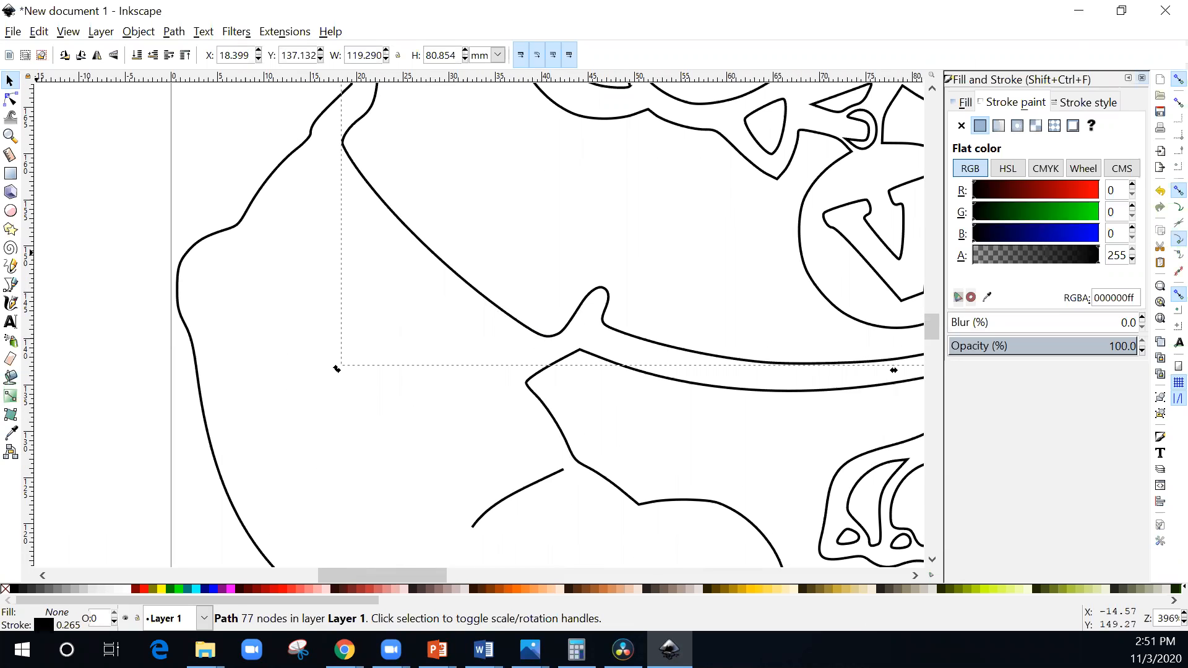
{"action": "left_click", "coordinate": [11, 99]}
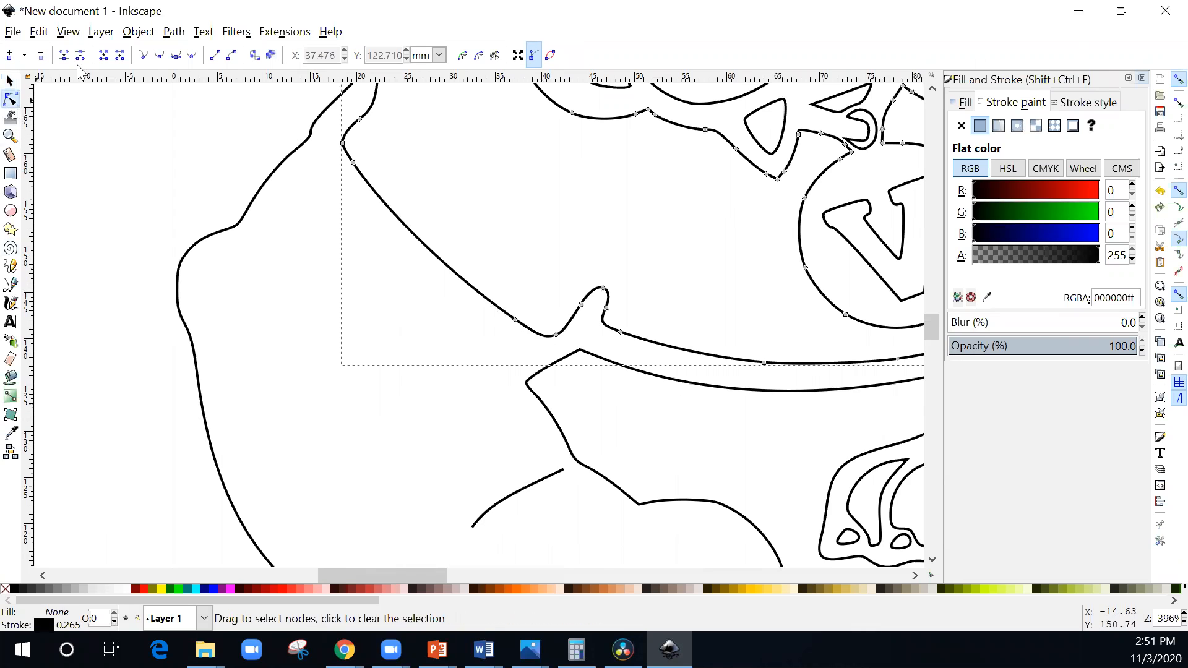
{"action": "left_click", "coordinate": [175, 31]}
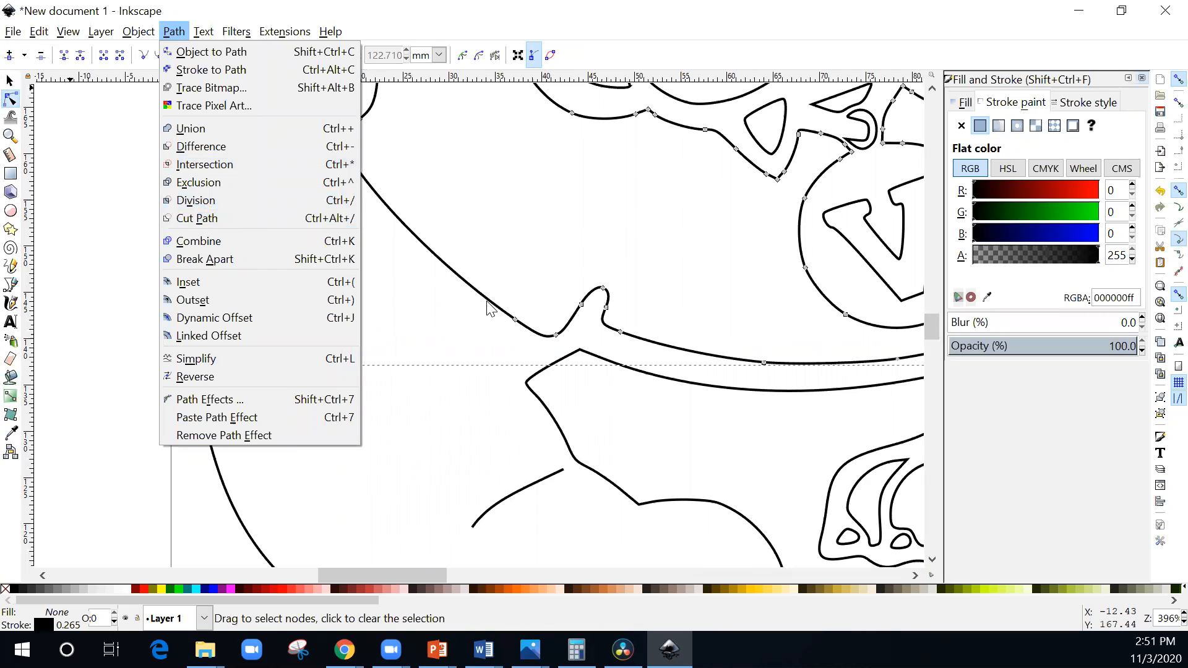
{"action": "left_click", "coordinate": [241, 220]}
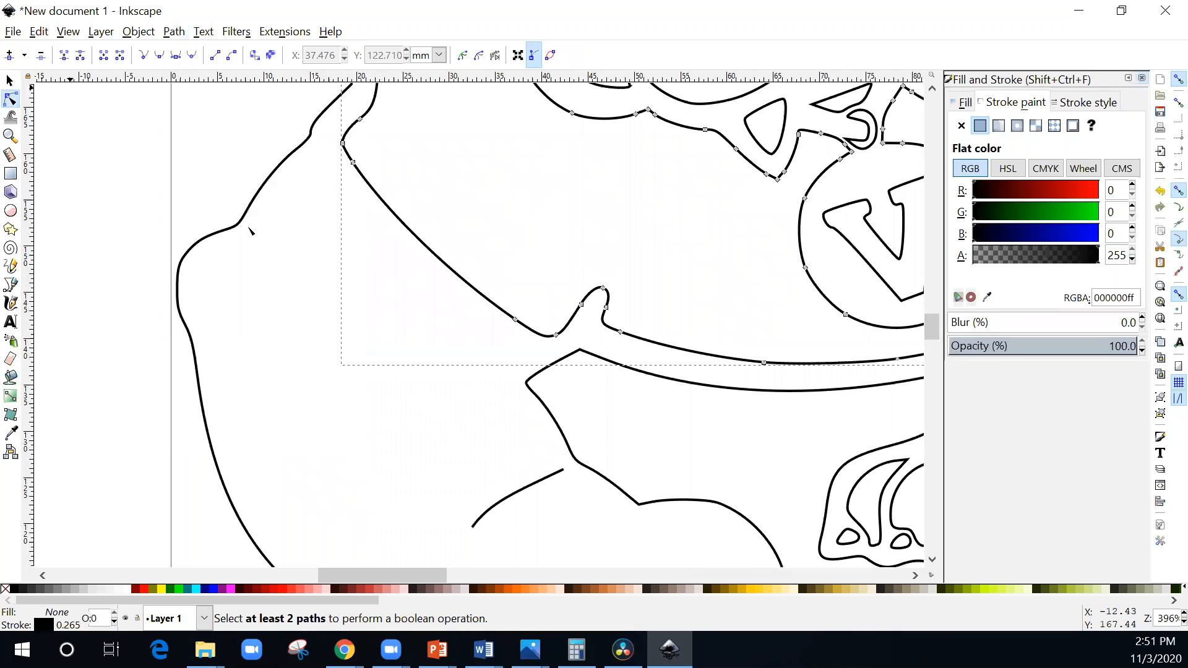
Move the chest outline's low-point node to X 40.718, Y 140.403 mm and try the Division operation on the path.
{"action": "left_click", "coordinate": [556, 343]}
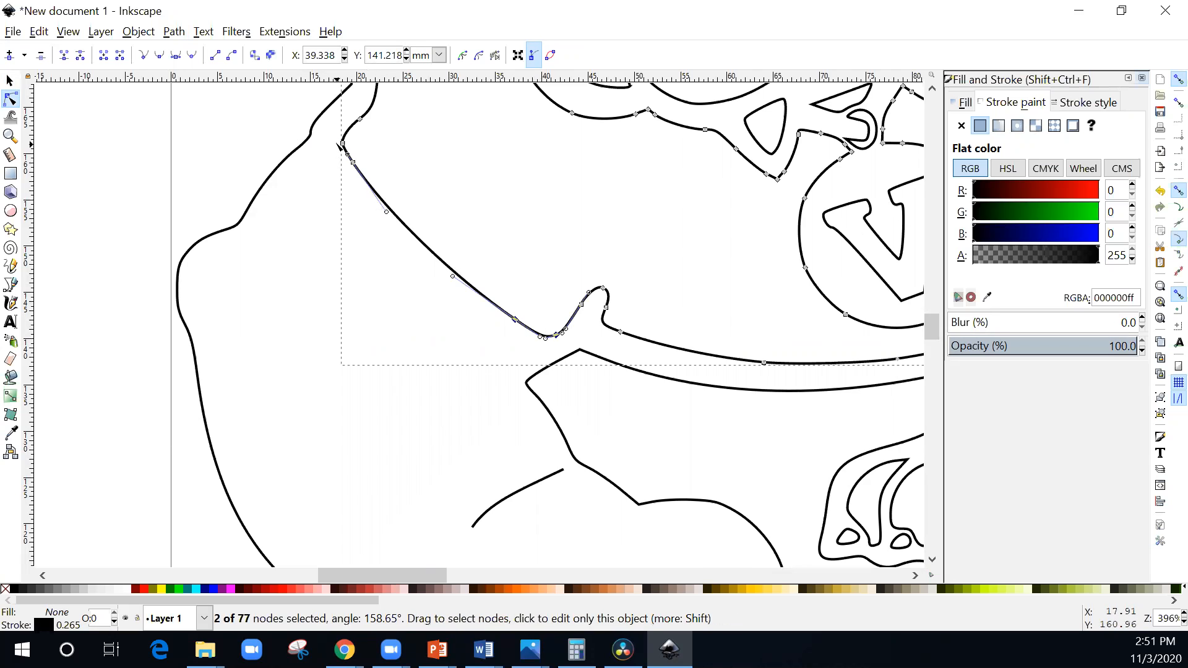
{"action": "left_click", "coordinate": [380, 209]}
{"action": "scroll", "coordinate": [595, 352], "scroll_direction": "up", "scroll_amount": 3}
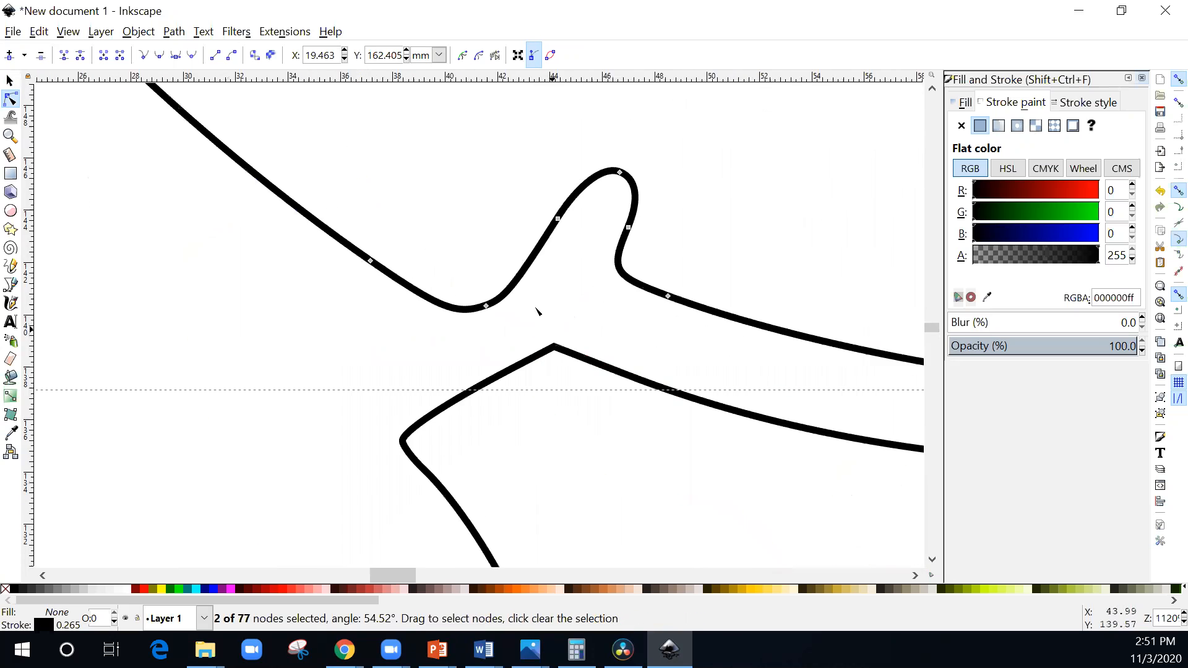
{"action": "left_click_drag", "start_coordinate": [515, 292], "coordinate": [441, 311]}
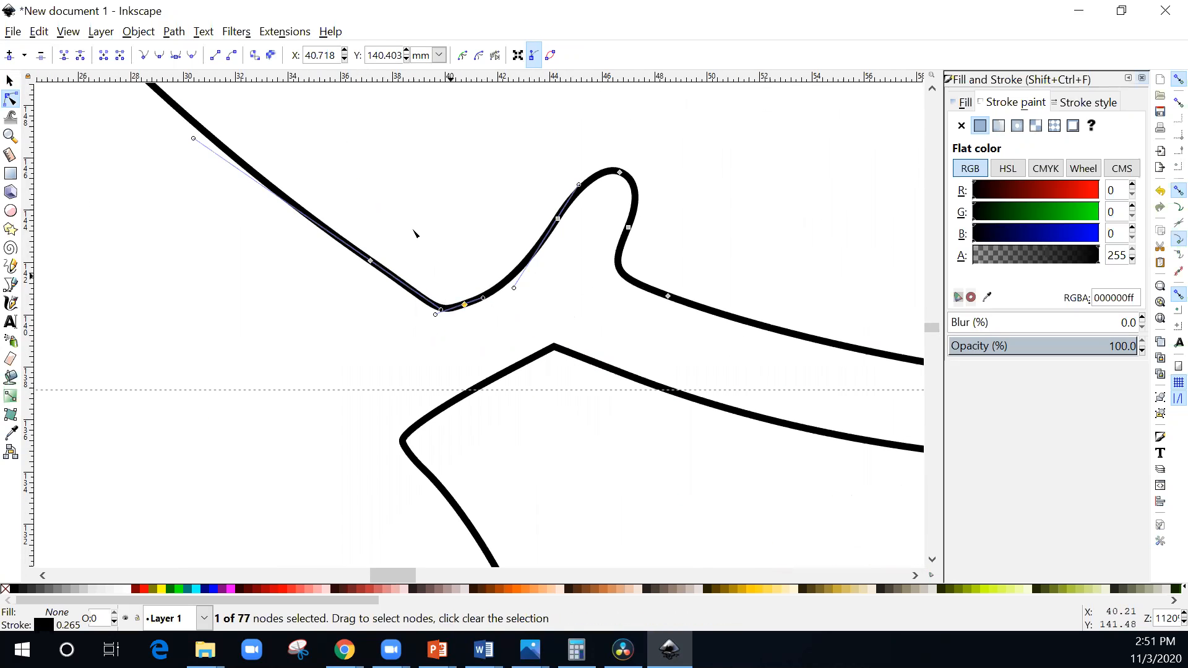
{"action": "left_click", "coordinate": [181, 32]}
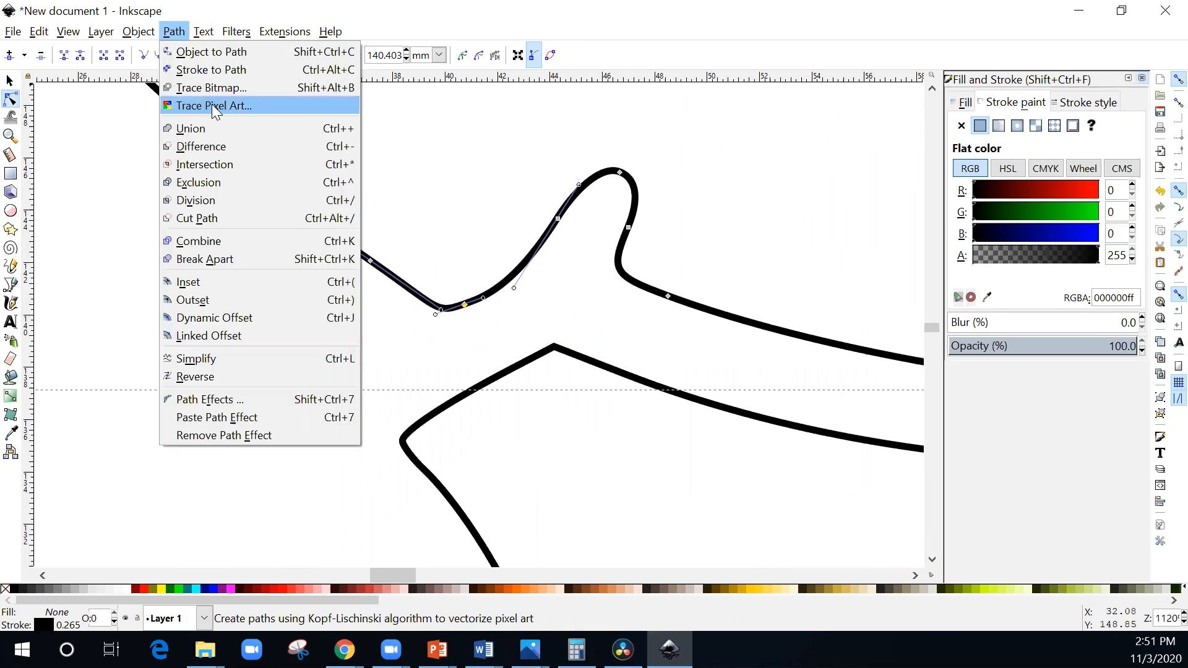
{"action": "left_click", "coordinate": [230, 203]}
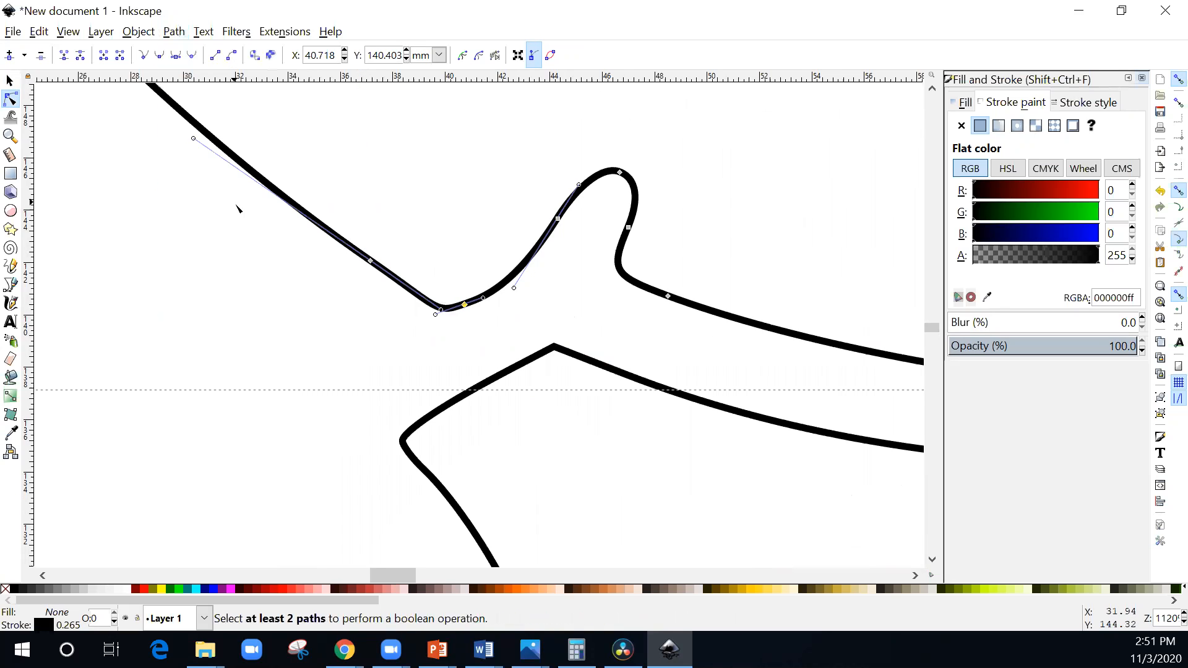
Shift the low-point node and its neighbour on the crease slightly upward, and try Division on the chest outline again.
{"action": "mouse_move", "coordinate": [458, 308]}
{"action": "left_mouse_down"}
{"action": "mouse_move", "coordinate": [456, 328]}
{"action": "mouse_move", "coordinate": [454, 280]}
{"action": "mouse_move", "coordinate": [439, 306]}
{"action": "mouse_move", "coordinate": [467, 305]}
{"action": "left_mouse_up"}
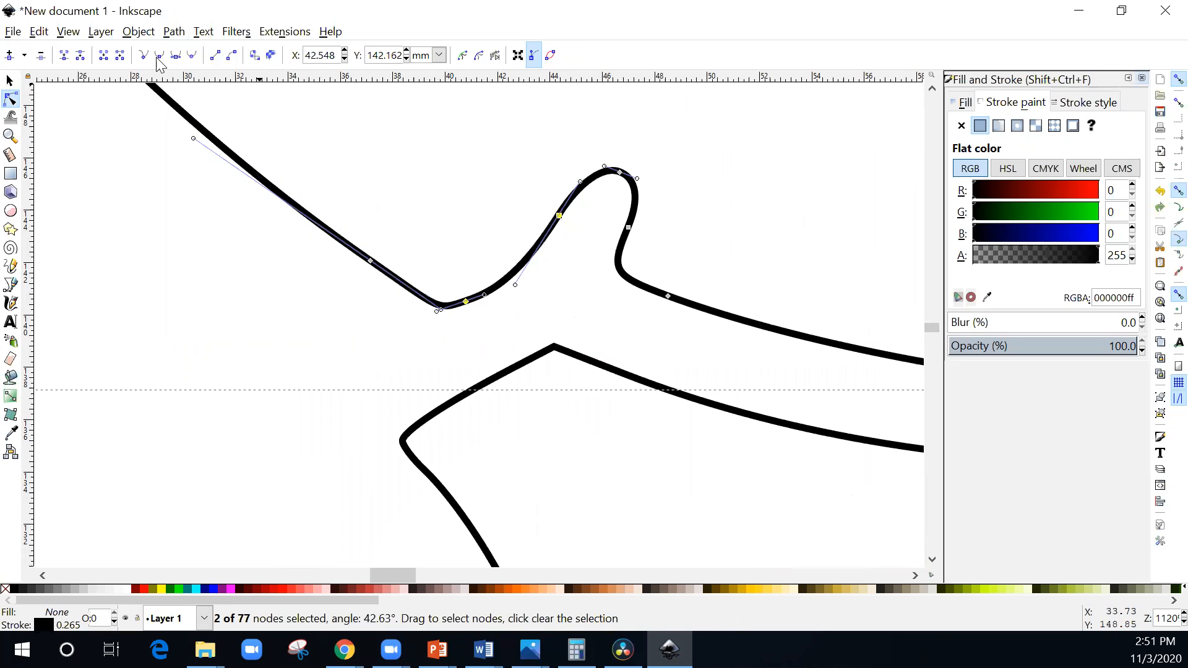
{"action": "left_click", "coordinate": [173, 31]}
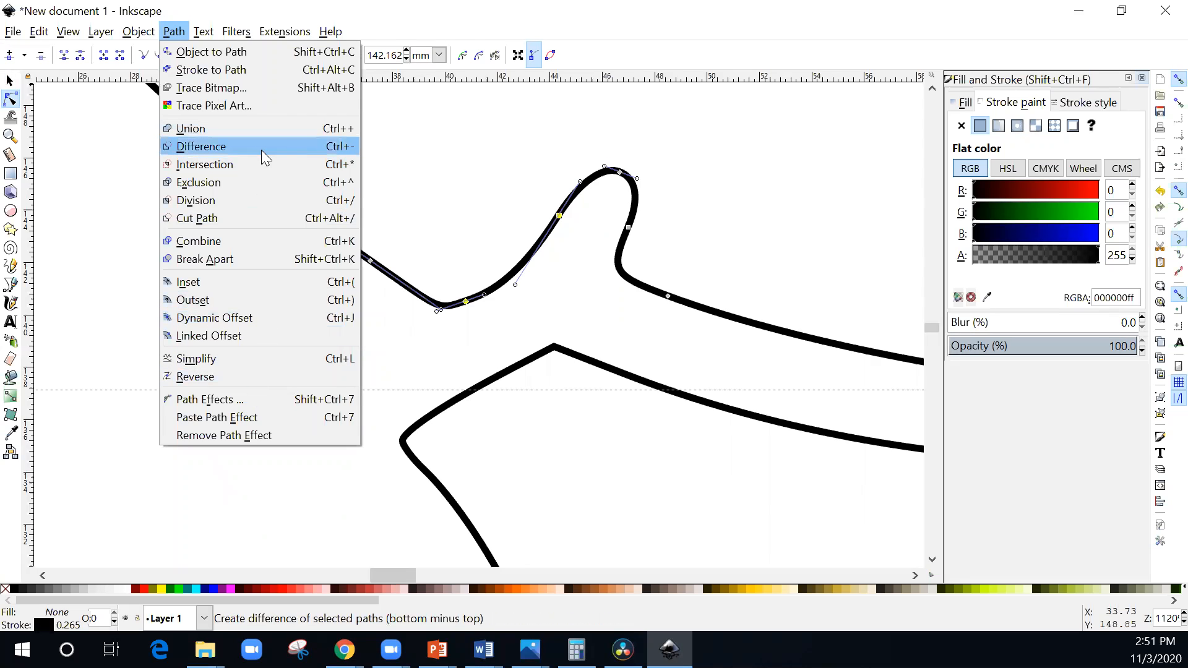
{"action": "left_click", "coordinate": [260, 200]}
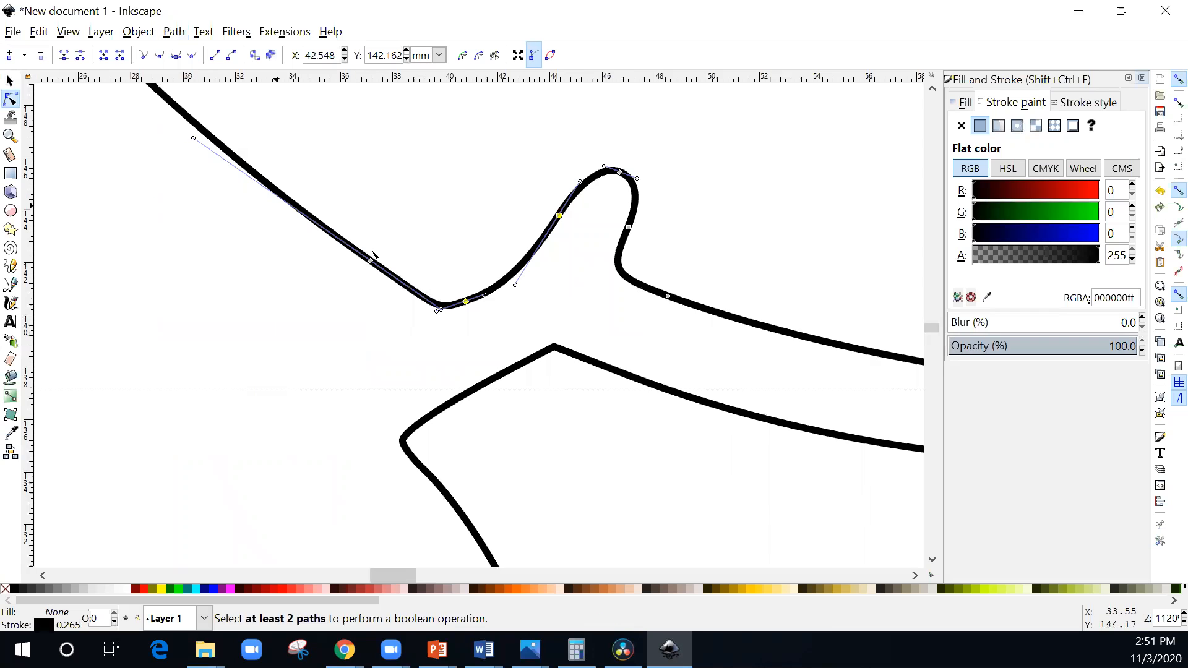
Select the low-point node and its shoulder-side neighbour in turn, clear the selection, and try Exclusion on the chest outline.
{"action": "left_click", "coordinate": [465, 302]}
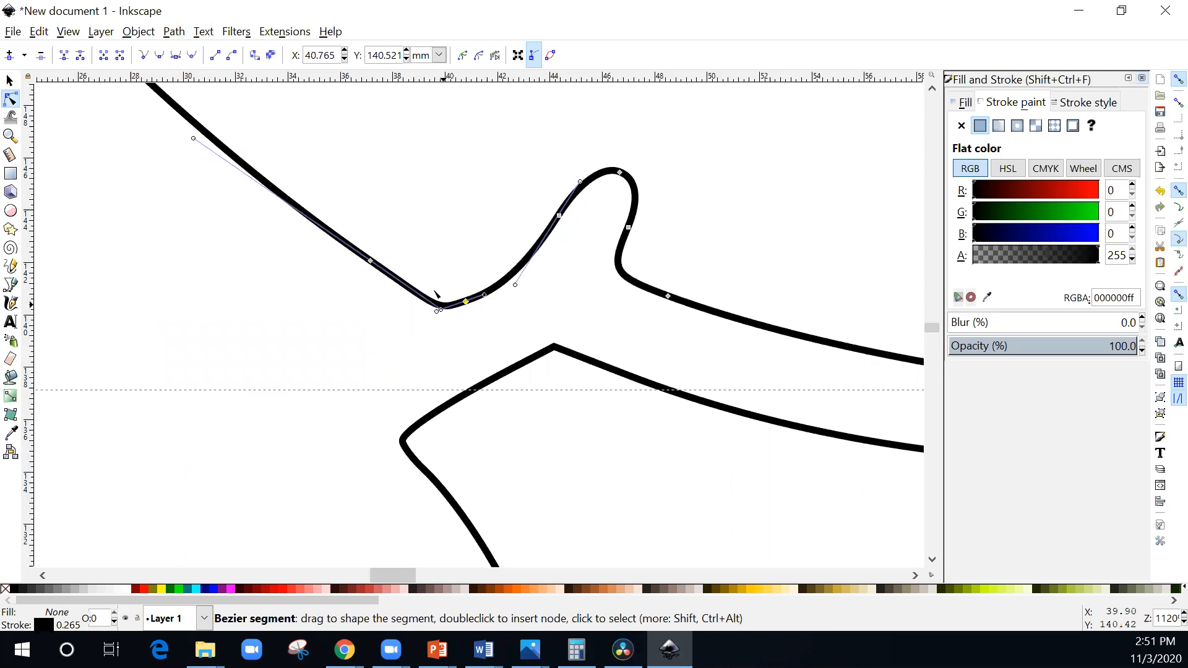
{"action": "left_click", "coordinate": [371, 260]}
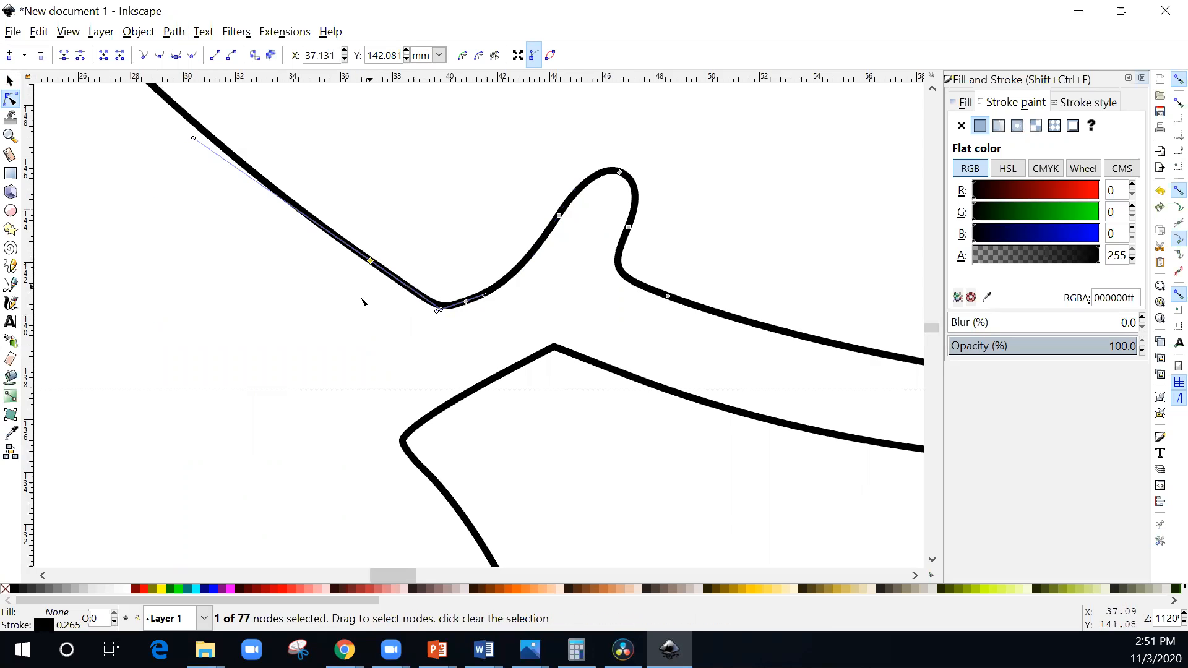
{"action": "left_click", "coordinate": [442, 317]}
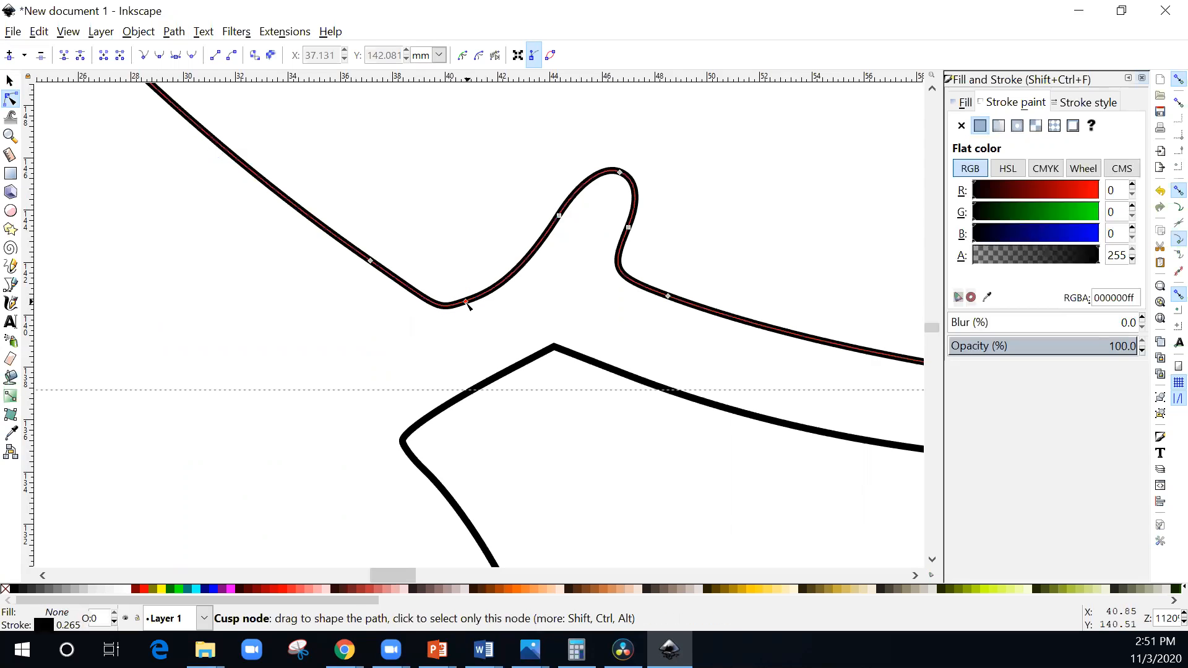
{"action": "scroll", "coordinate": [399, 269], "scroll_direction": "right", "scroll_amount": 2}
{"action": "scroll", "coordinate": [356, 239], "scroll_direction": "left", "scroll_amount": 2}
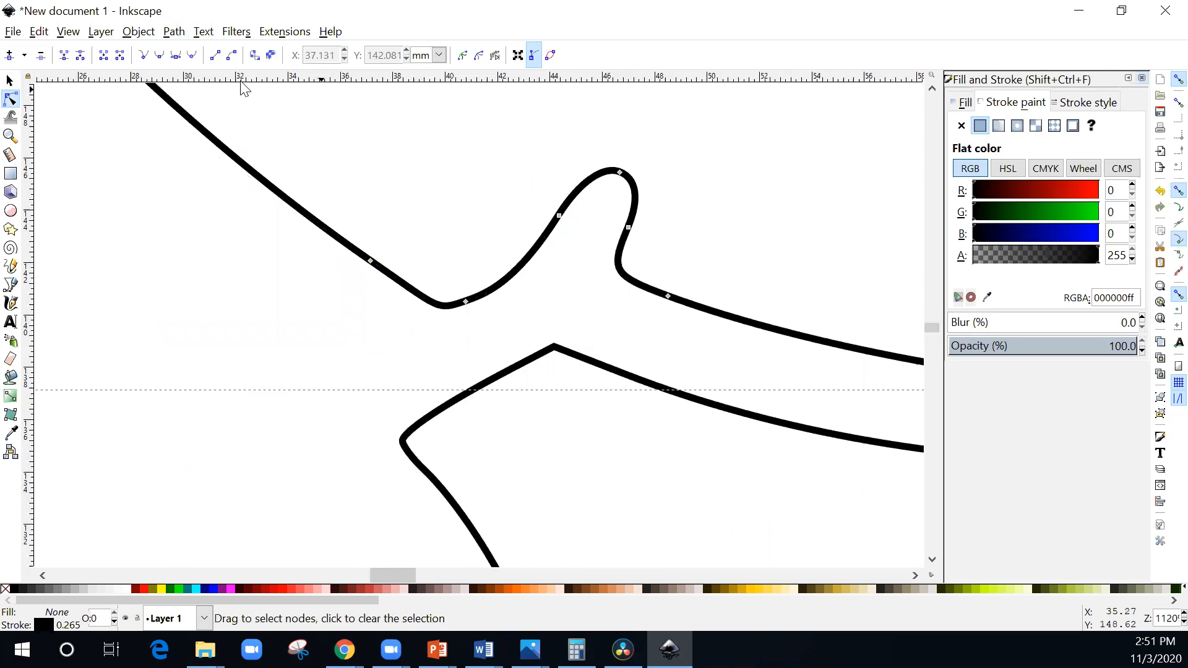
{"action": "left_click", "coordinate": [174, 32]}
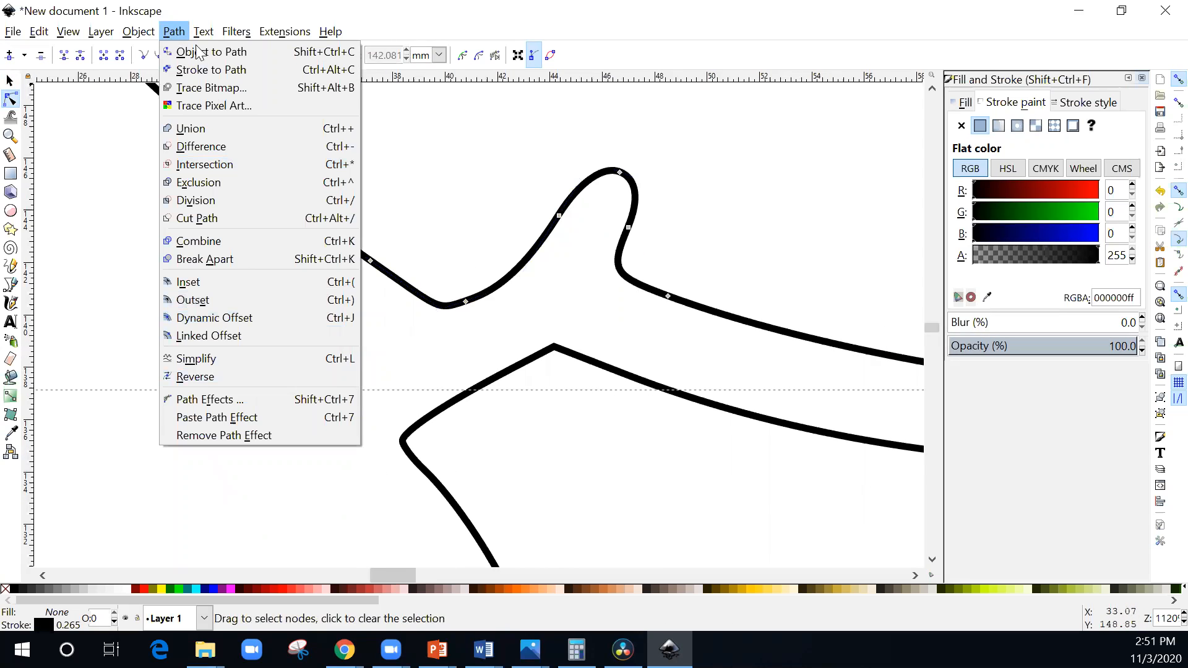
{"action": "left_click", "coordinate": [242, 179]}
Reshape the curve at the chest outline's low-point node with its handles and try Break Apart.
{"action": "left_click", "coordinate": [465, 302]}
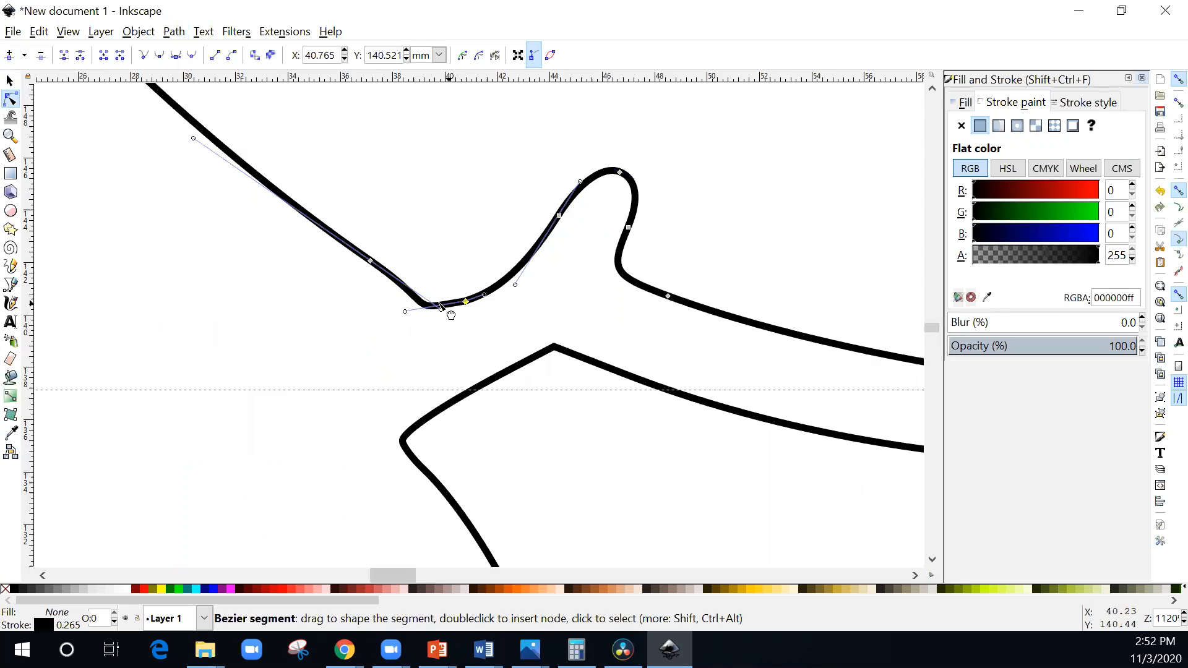
{"action": "left_click_drag", "start_coordinate": [450, 304], "coordinate": [463, 303]}
{"action": "left_click", "coordinate": [174, 31]}
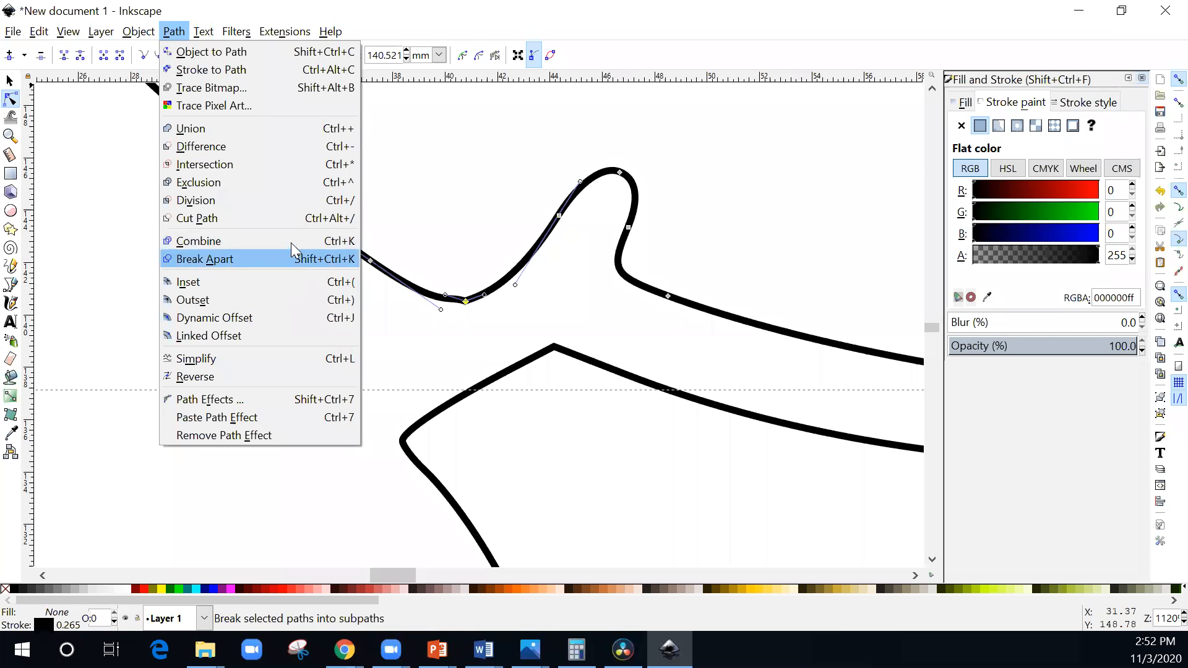
{"action": "left_click", "coordinate": [290, 259]}
Move the low-point node of the chest outline to X 40.151, Y 140.544 mm and clear the node selection.
{"action": "mouse_move", "coordinate": [466, 302]}
{"action": "left_mouse_down"}
{"action": "mouse_move", "coordinate": [398, 316]}
{"action": "mouse_move", "coordinate": [449, 301]}
{"action": "left_mouse_up"}
{"action": "right_click", "coordinate": [463, 262]}
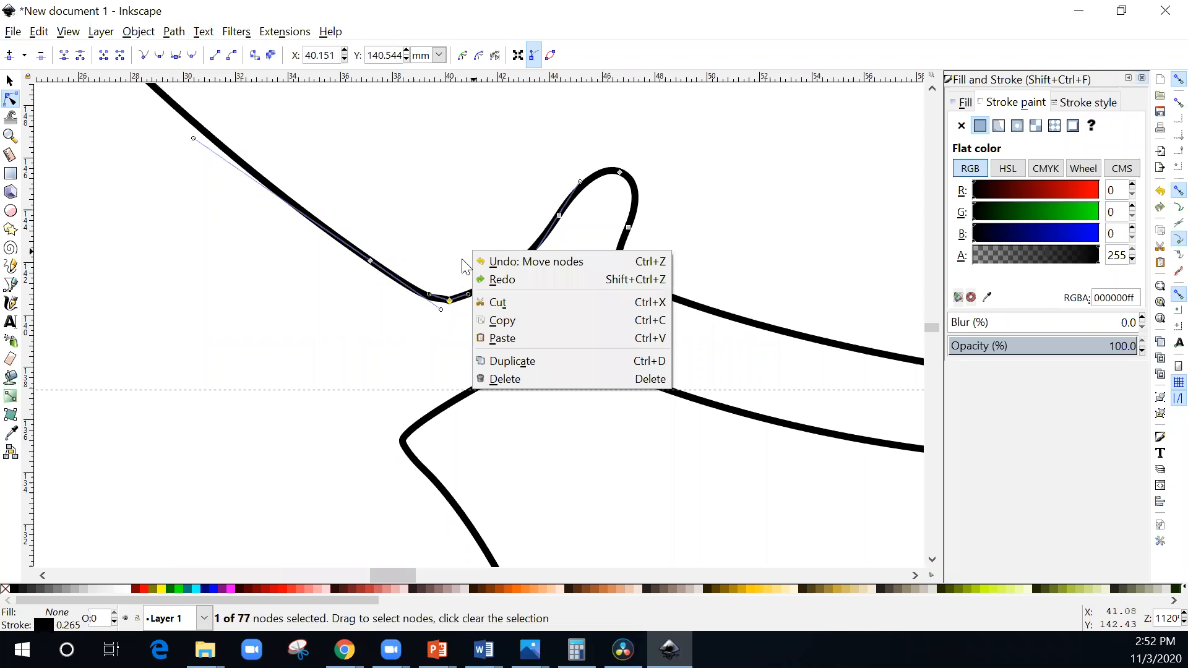
{"action": "left_click", "coordinate": [411, 196]}
{"action": "scroll", "coordinate": [415, 202], "scroll_direction": "down", "scroll_amount": 2}
{"action": "scroll", "coordinate": [432, 198], "scroll_direction": "right", "scroll_amount": 3}
{"action": "scroll", "coordinate": [406, 178], "scroll_direction": "left", "scroll_amount": 4}
{"action": "scroll", "coordinate": [399, 180], "scroll_direction": "down", "scroll_amount": 2}
{"action": "scroll", "coordinate": [435, 155], "scroll_direction": "left", "scroll_amount": 2}
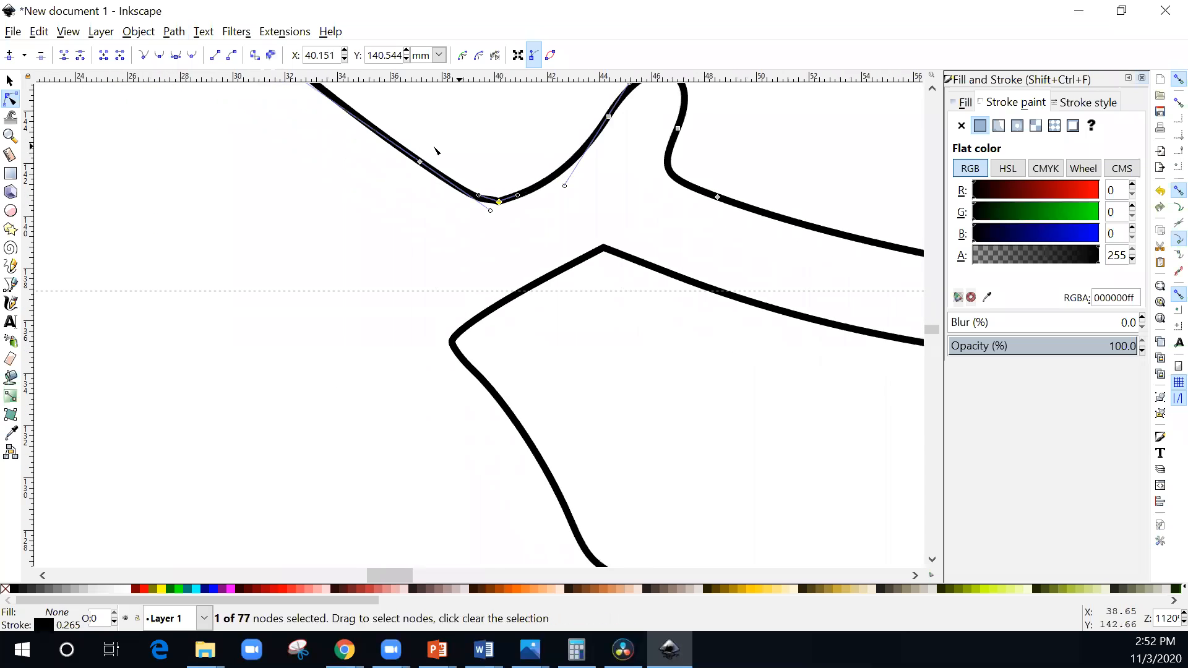
{"action": "left_click_drag", "start_coordinate": [514, 224], "coordinate": [517, 221]}
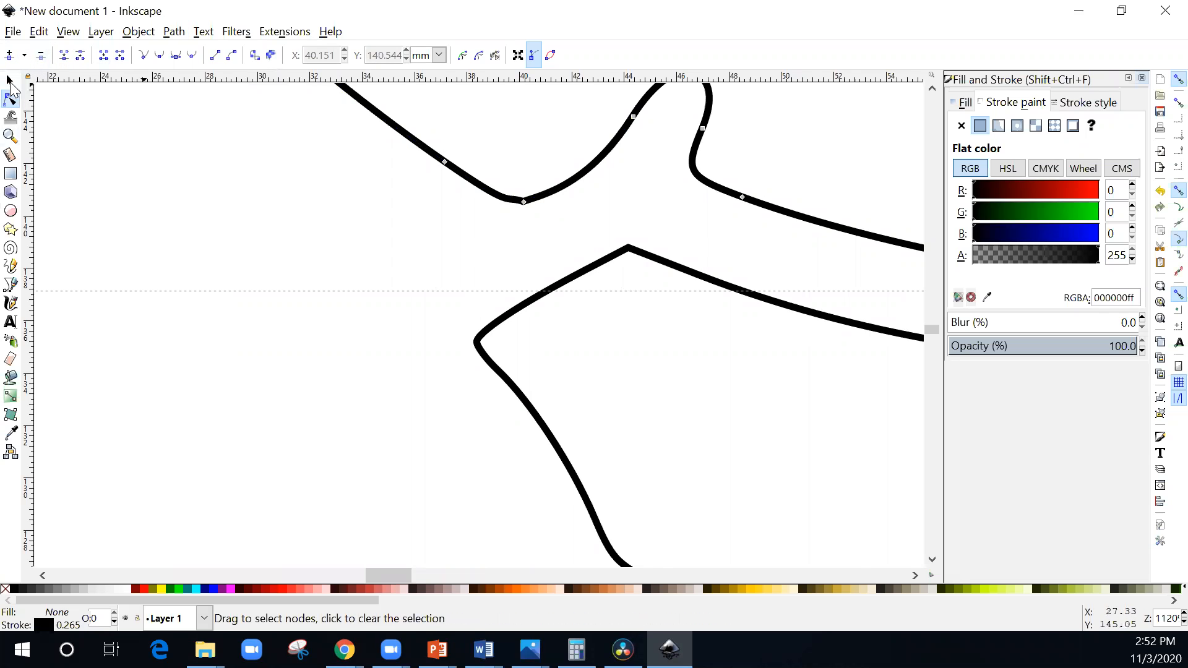
Reselect the whole chest outline, reopen it for node editing and try to ungroup it.
{"action": "left_click", "coordinate": [10, 81]}
{"action": "mouse_move", "coordinate": [399, 114]}
{"action": "left_mouse_down"}
{"action": "mouse_move", "coordinate": [411, 207]}
{"action": "mouse_move", "coordinate": [483, 154]}
{"action": "left_mouse_up"}
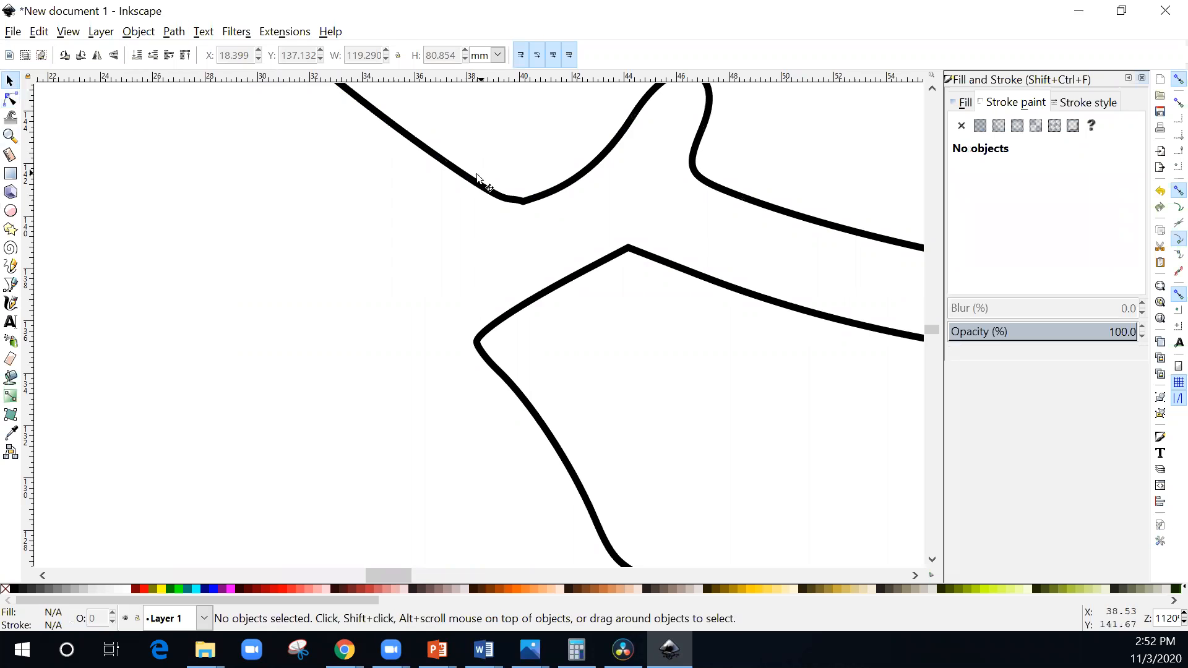
{"action": "left_click", "coordinate": [476, 186]}
{"action": "scroll", "coordinate": [547, 176], "scroll_direction": "down", "scroll_amount": 7, "text": "ctrl"}
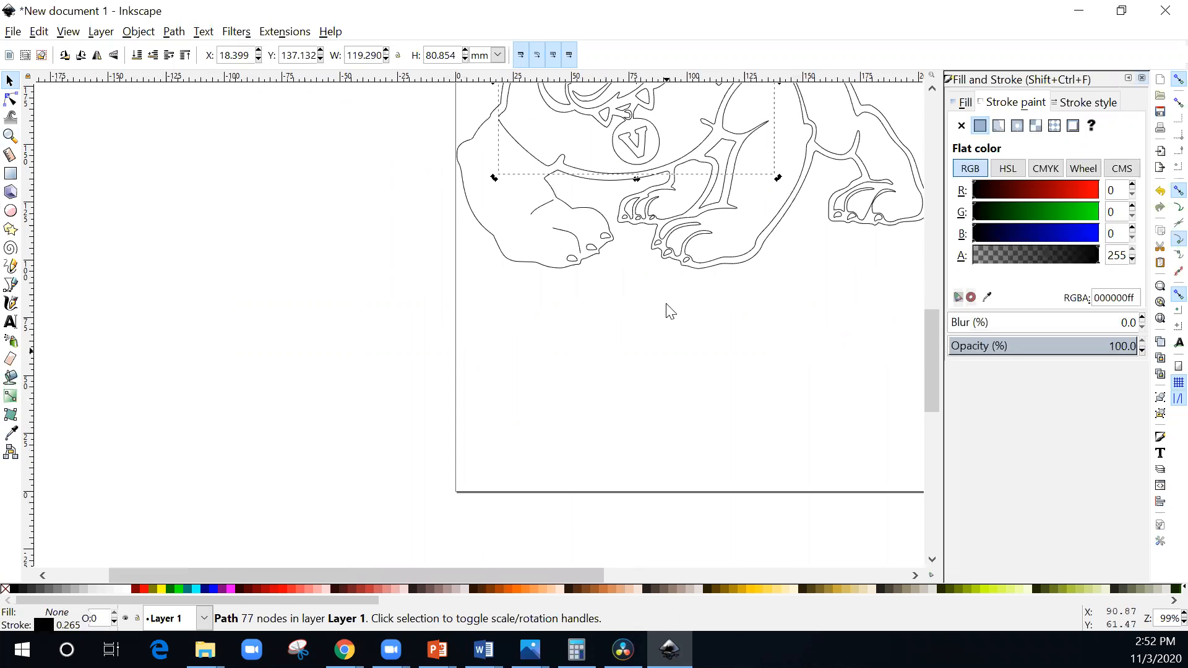
{"action": "scroll", "coordinate": [671, 311], "scroll_direction": "up", "scroll_amount": 5}
{"action": "scroll", "coordinate": [552, 361], "scroll_direction": "up", "scroll_amount": 3, "text": "ctrl"}
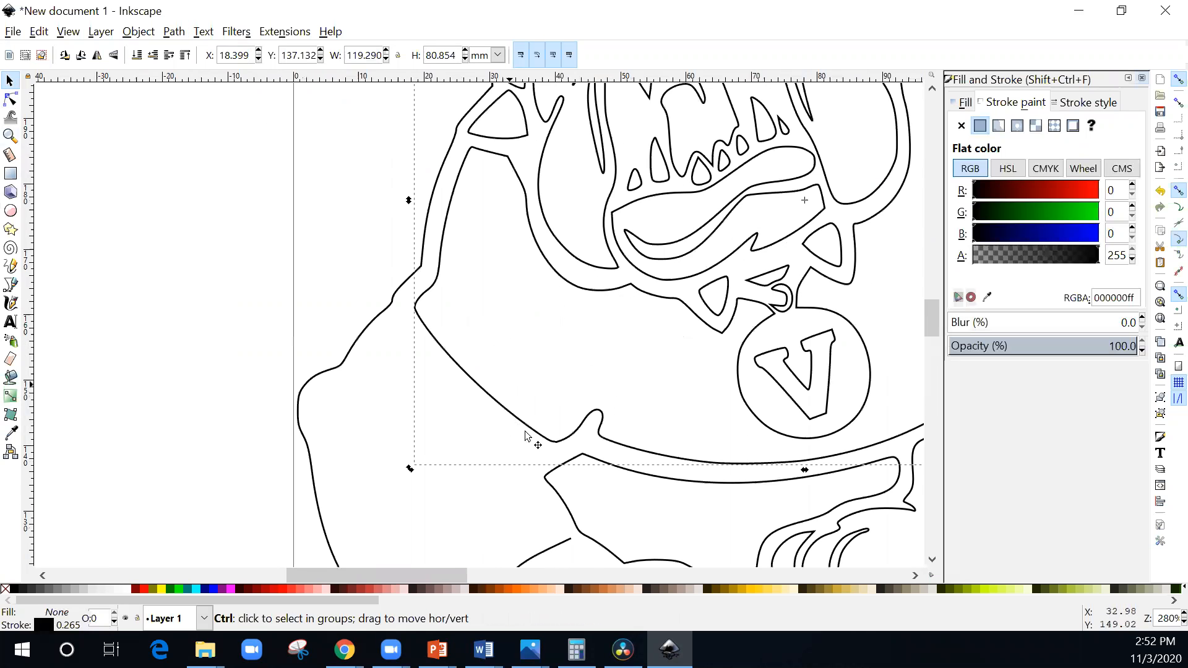
{"action": "scroll", "coordinate": [536, 464], "scroll_direction": "up", "scroll_amount": 3, "text": "ctrl"}
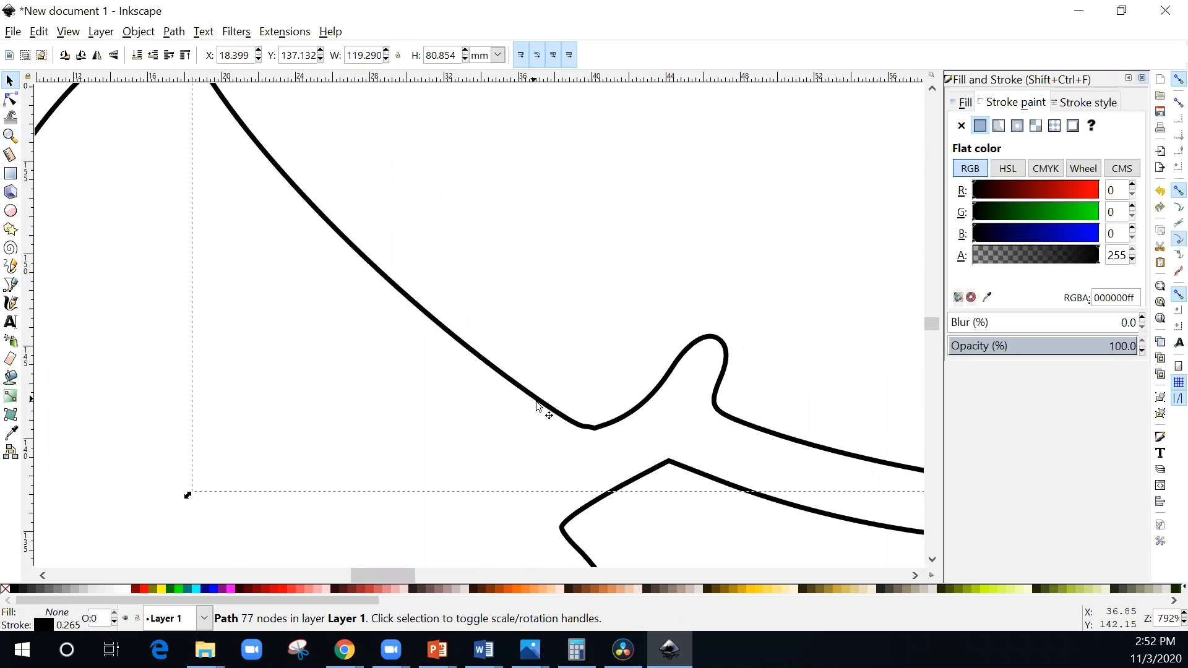
{"action": "double_click", "coordinate": [544, 407]}
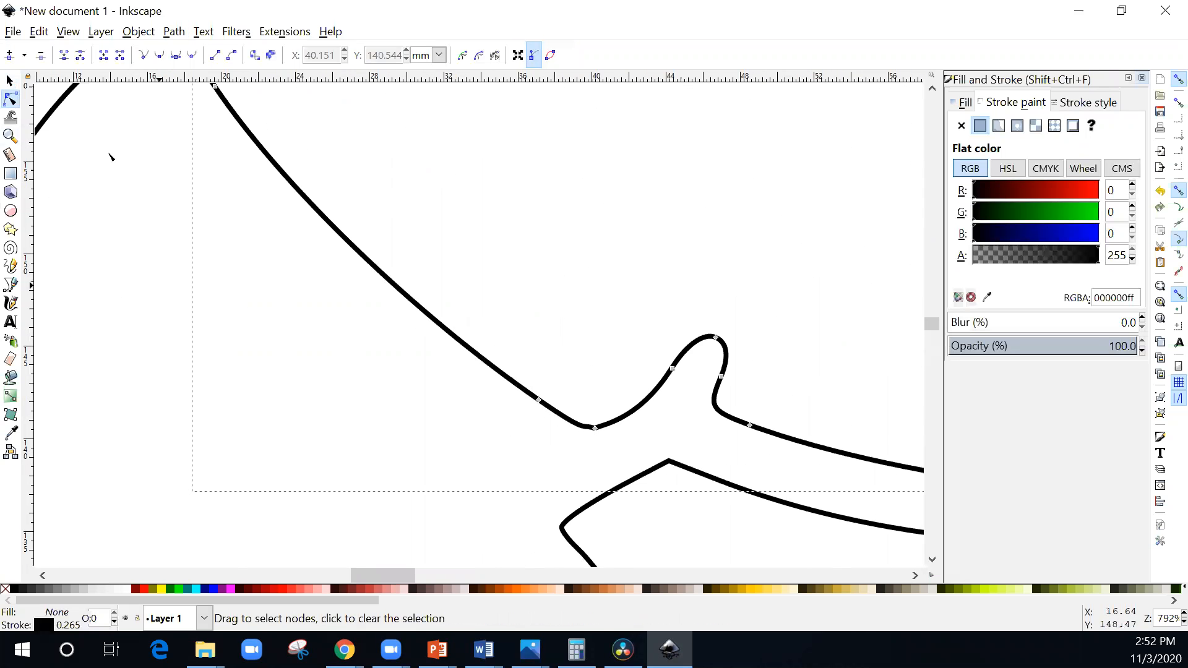
{"action": "left_click", "coordinate": [154, 33]}
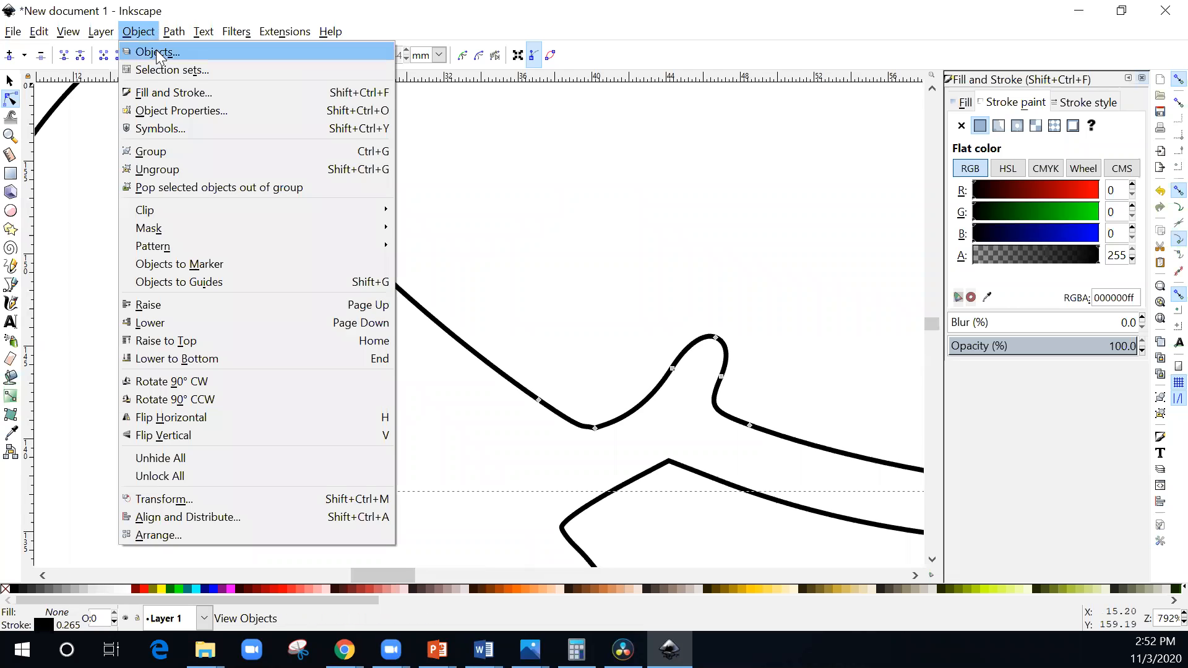
{"action": "left_click", "coordinate": [158, 169]}
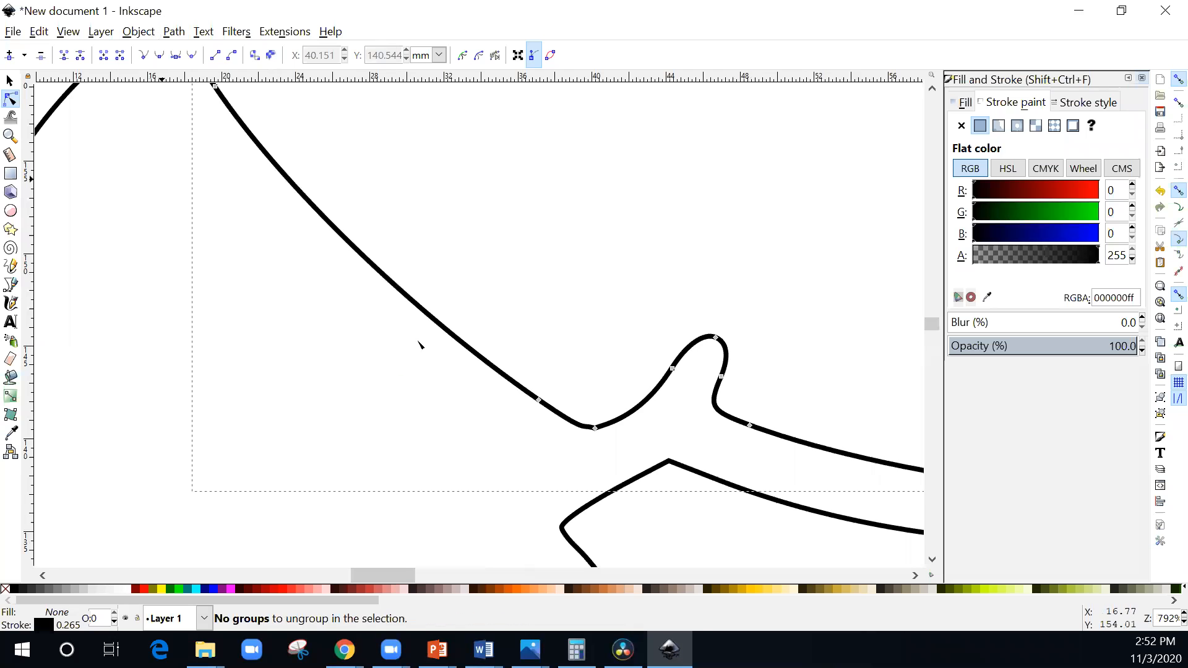
Move the chest outline's low-point node toward the small crease to smooth the curve, and try Cut Path again.
{"action": "left_click", "coordinate": [582, 428]}
{"action": "left_click_drag", "start_coordinate": [579, 430], "coordinate": [605, 425]}
{"action": "left_click", "coordinate": [146, 40]}
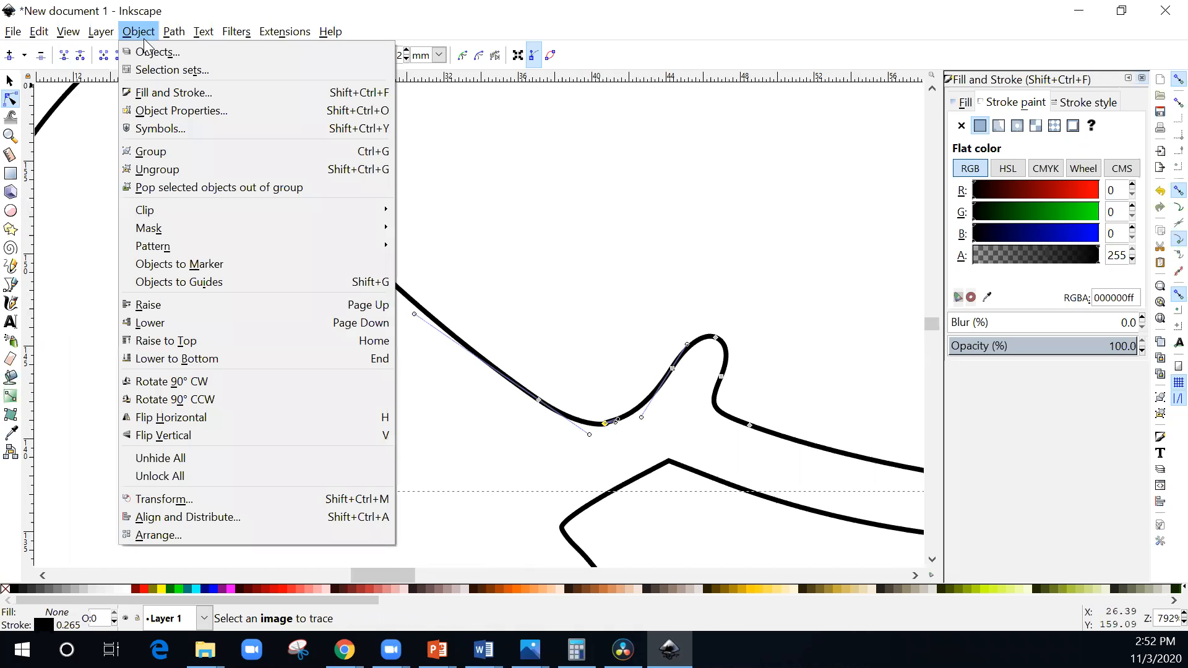
{"action": "mouse_move", "coordinate": [170, 39]}
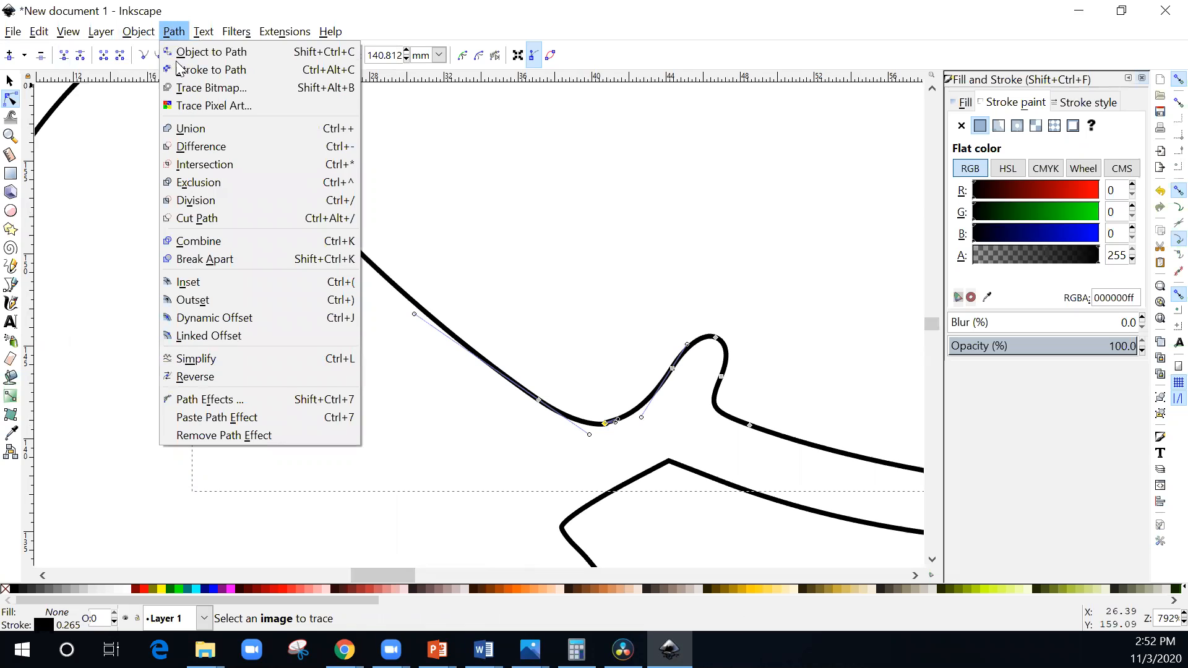
{"action": "left_click", "coordinate": [244, 220]}
Move the chest outline's node just before the low point to X 36.964, Y 142.215 mm.
{"action": "left_click", "coordinate": [538, 400]}
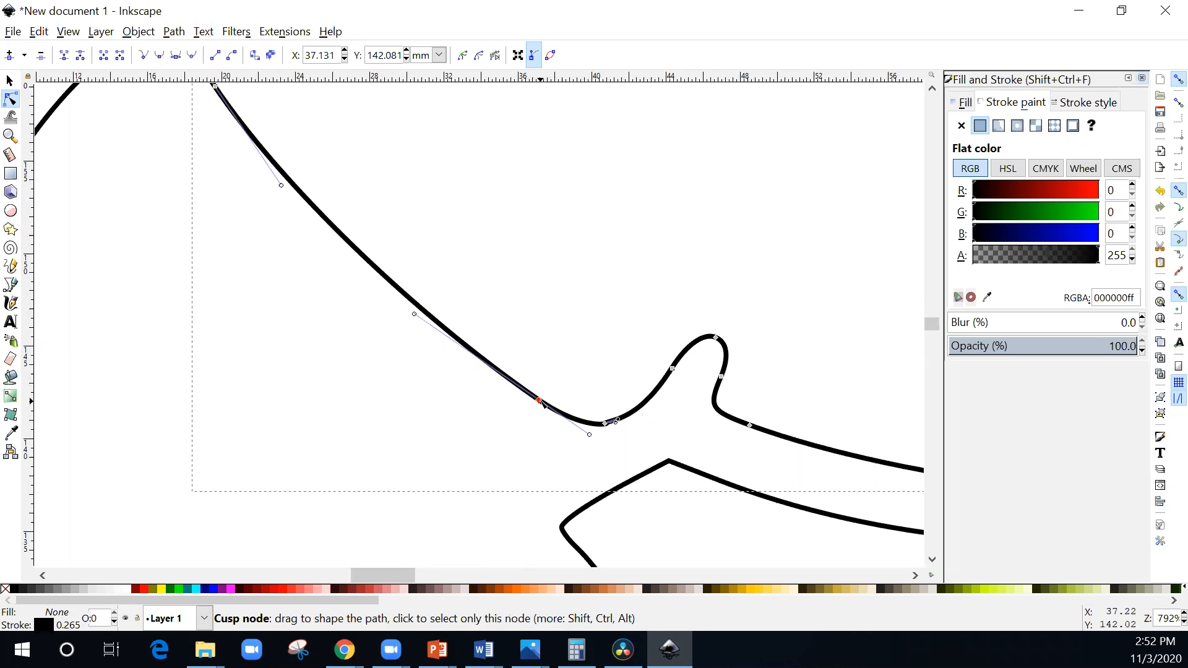
{"action": "mouse_move", "coordinate": [542, 404]}
{"action": "left_mouse_down"}
{"action": "mouse_move", "coordinate": [456, 414]}
{"action": "mouse_move", "coordinate": [210, 347]}
{"action": "mouse_move", "coordinate": [538, 400]}
{"action": "left_mouse_up"}
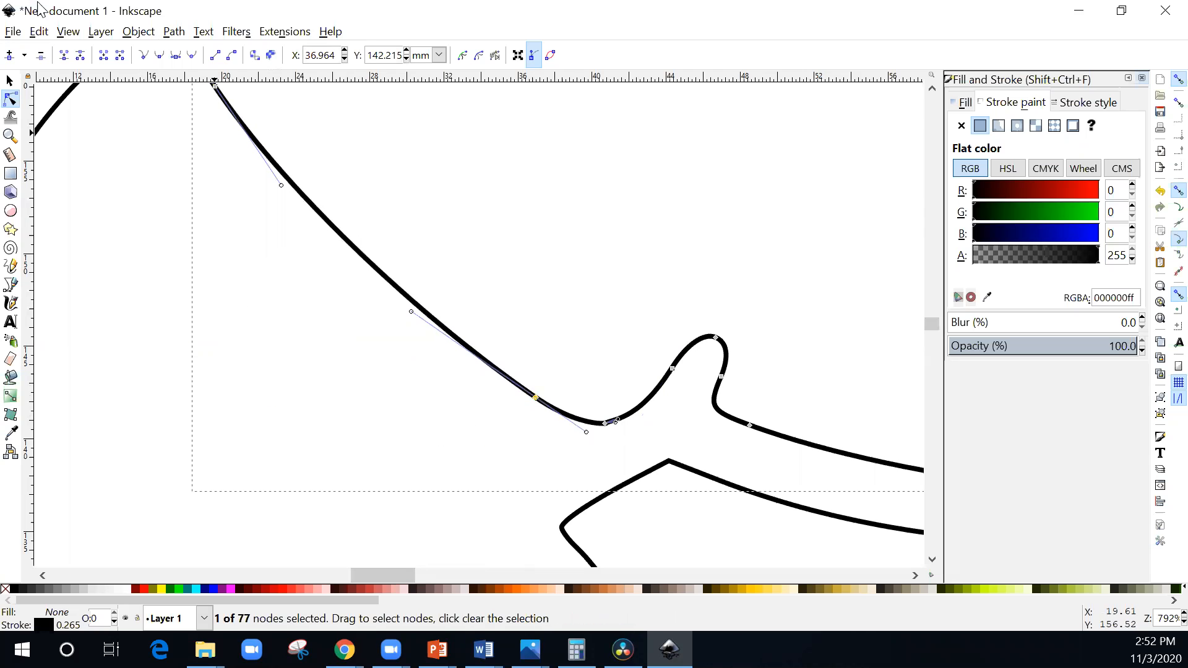
{"action": "left_click", "coordinate": [141, 33]}
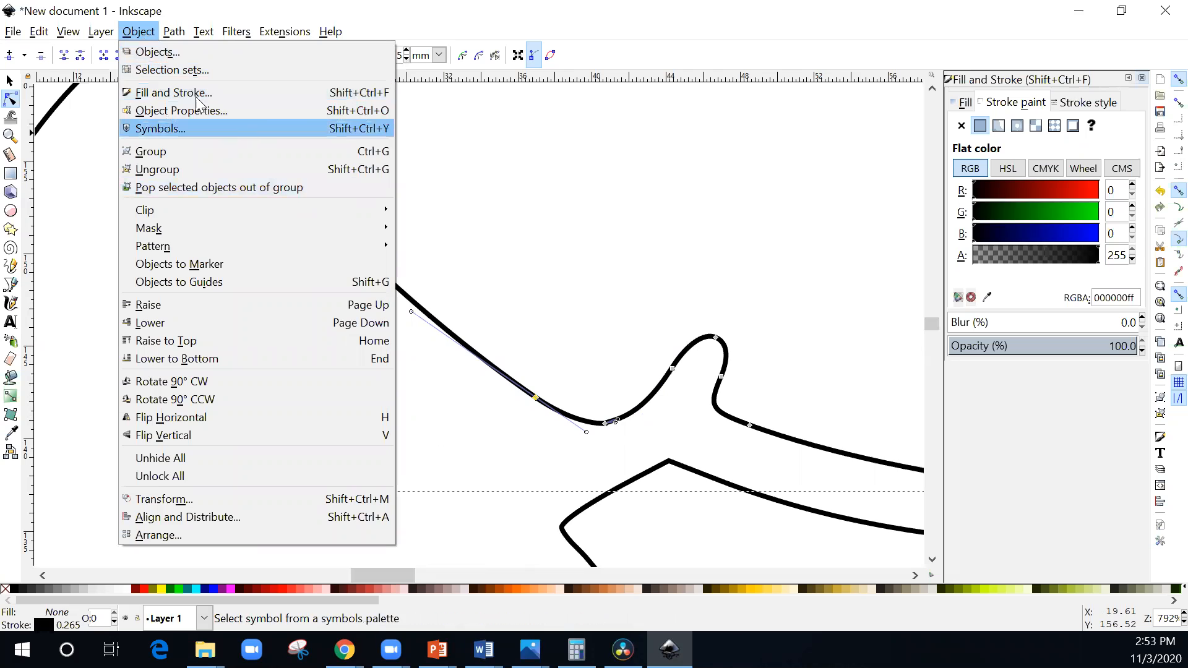
{"action": "left_click", "coordinate": [566, 263]}
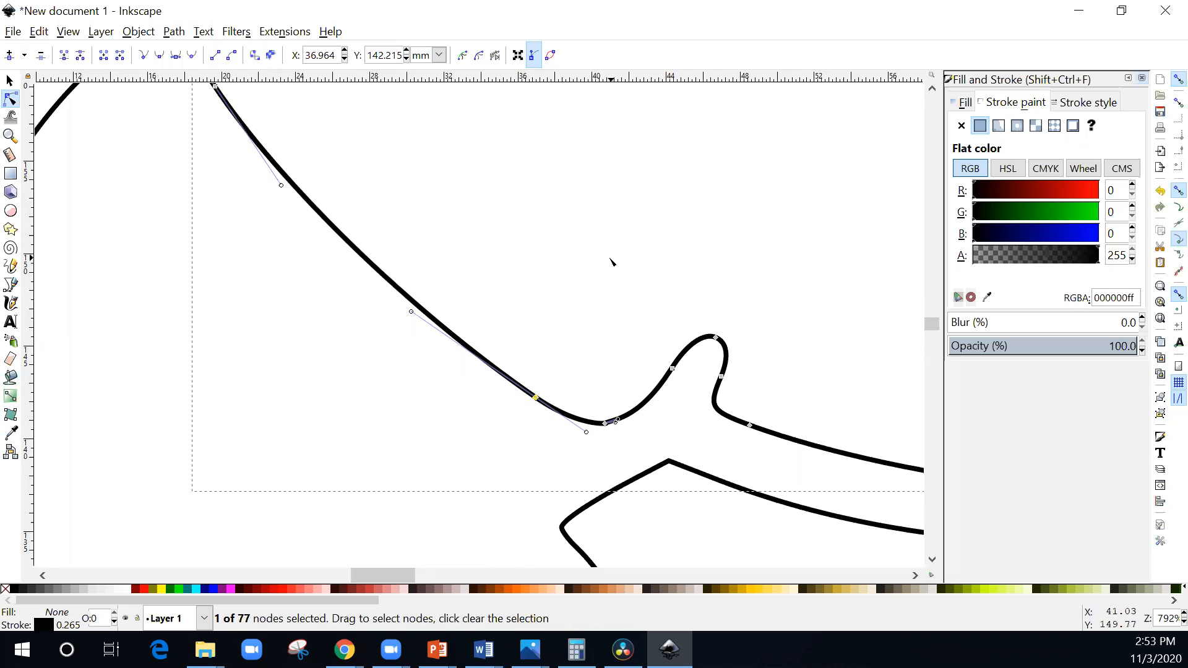
{"action": "scroll", "coordinate": [612, 262], "scroll_direction": "down", "scroll_amount": 7}
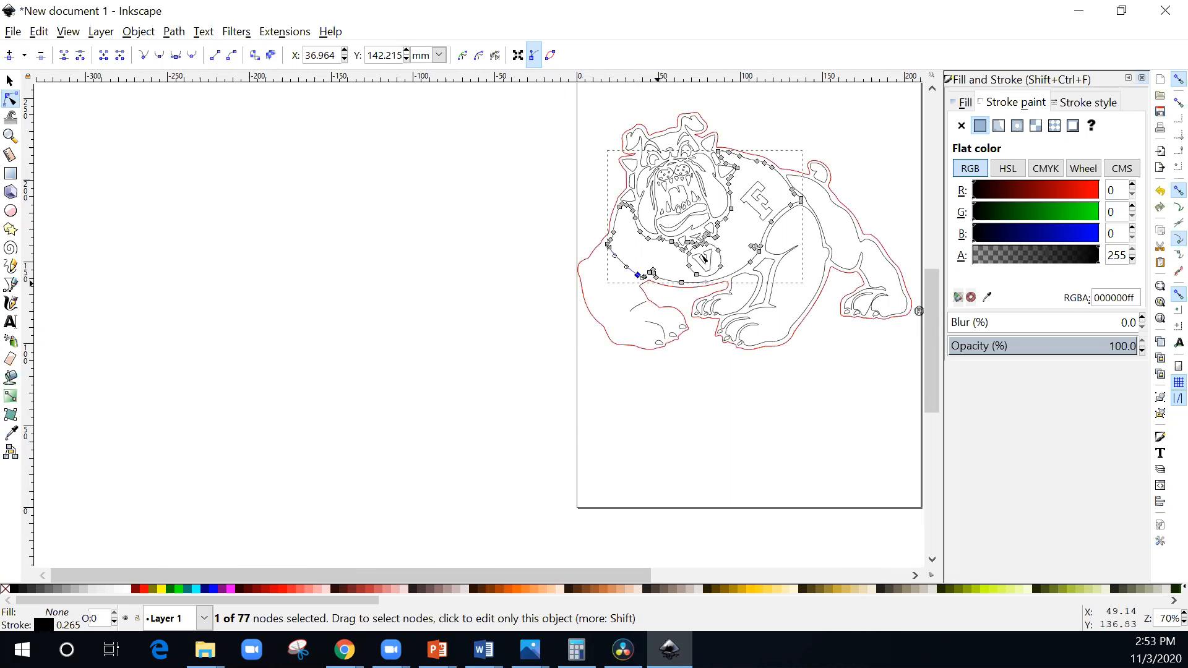
{"action": "scroll", "coordinate": [833, 161], "scroll_direction": "up", "scroll_amount": 3}
{"action": "scroll", "coordinate": [833, 161], "scroll_direction": "down", "scroll_amount": 3}
{"action": "scroll", "coordinate": [833, 161], "scroll_direction": "up", "scroll_amount": 2}
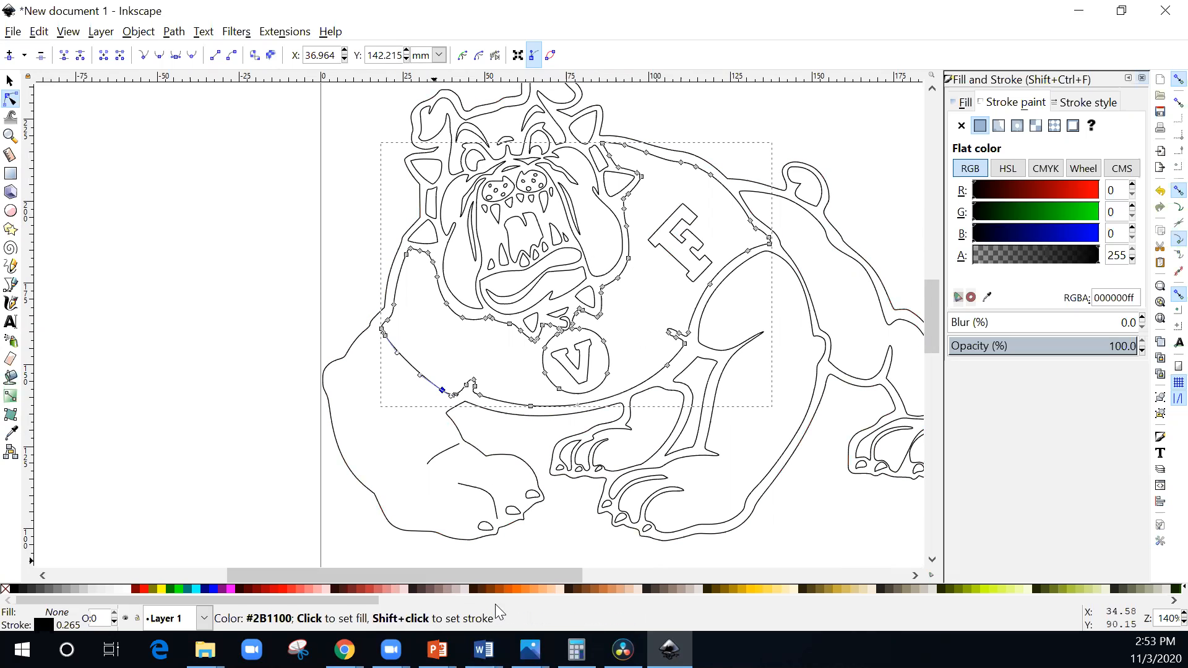
Switch to the CNC plasma art course page in Chrome and play Inkscape training video 2 in full screen.
{"action": "mouse_move", "coordinate": [623, 650]}
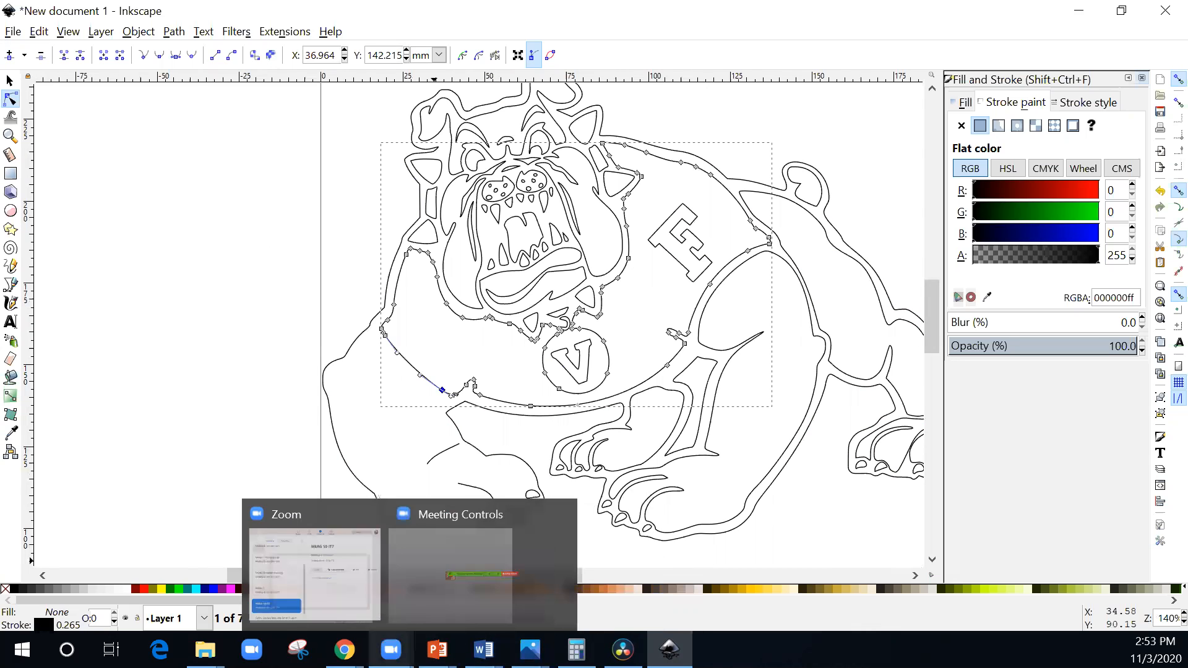
{"action": "mouse_move", "coordinate": [344, 650]}
{"action": "left_click", "coordinate": [510, 547]}
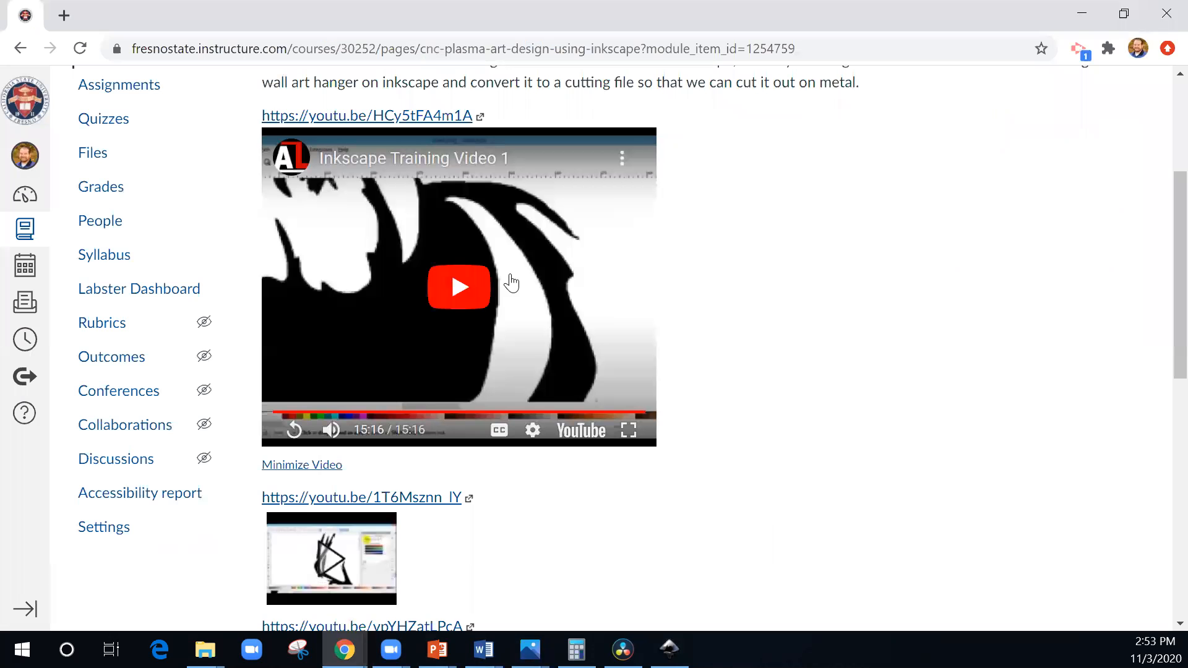
{"action": "scroll", "coordinate": [371, 411], "scroll_direction": "down", "scroll_amount": 3}
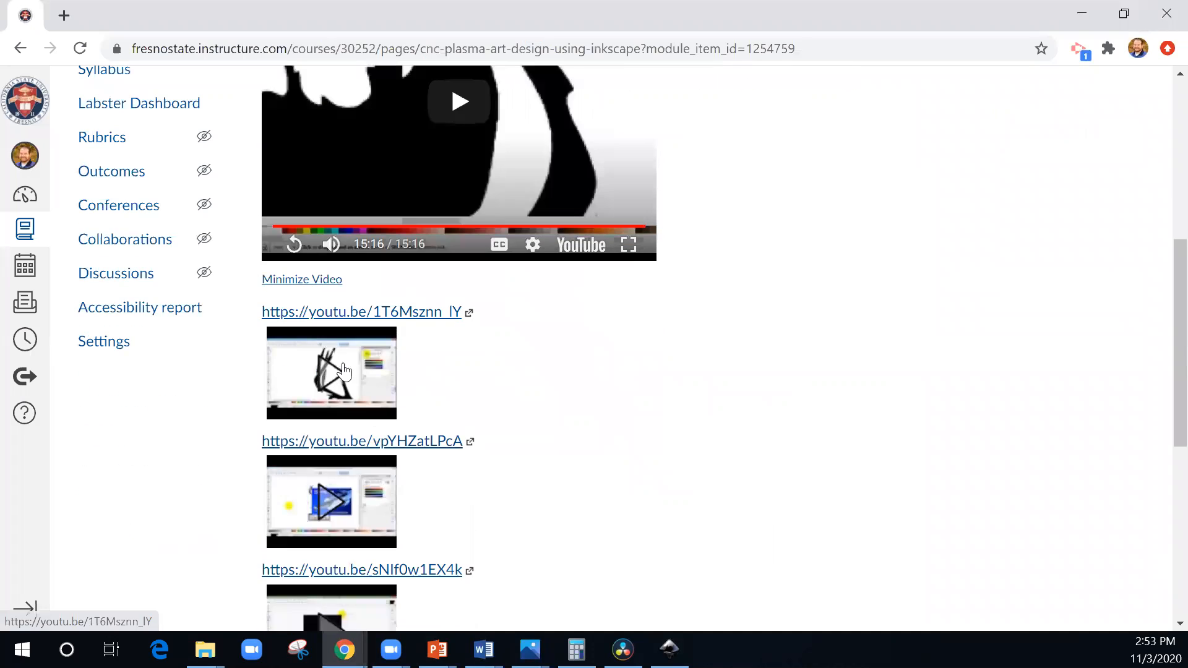
{"action": "scroll", "coordinate": [450, 284], "scroll_direction": "up", "scroll_amount": 5}
{"action": "scroll", "coordinate": [421, 309], "scroll_direction": "down", "scroll_amount": 5}
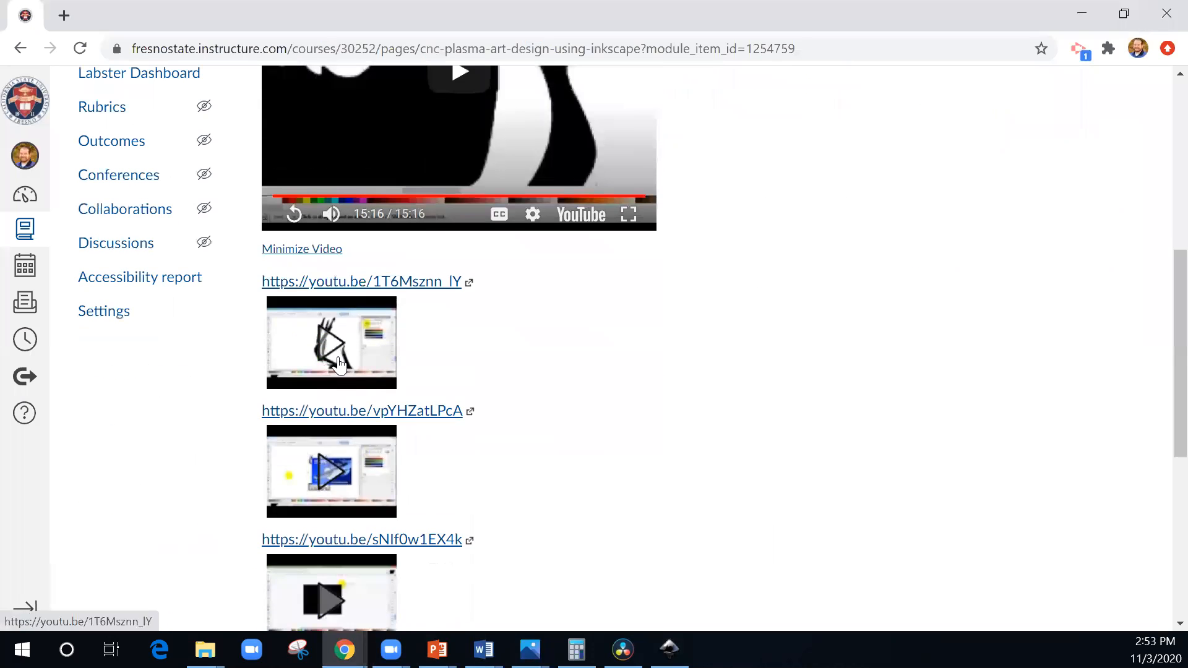
{"action": "left_click", "coordinate": [337, 346]}
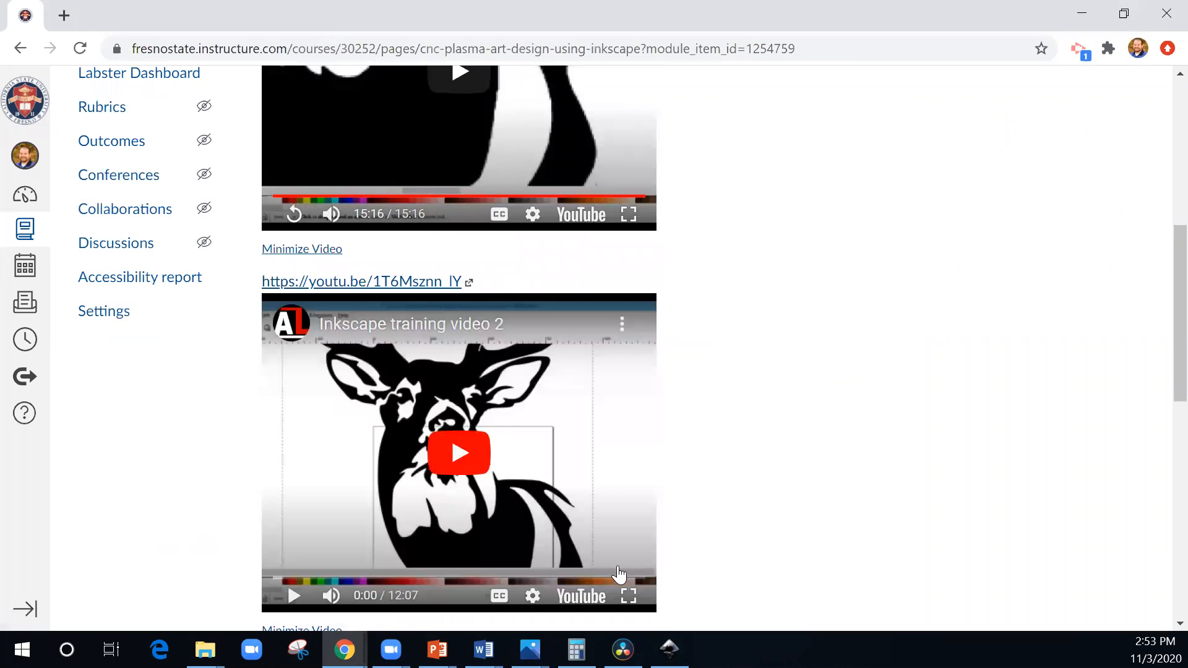
{"action": "left_click", "coordinate": [468, 466]}
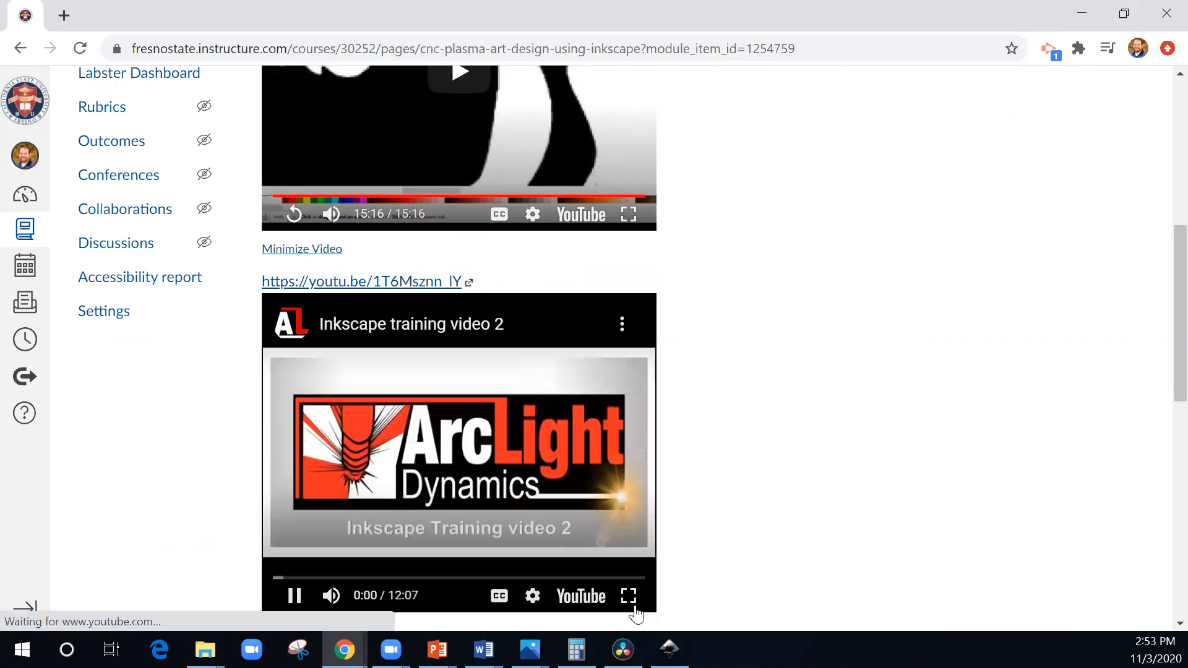
{"action": "left_click", "coordinate": [629, 595]}
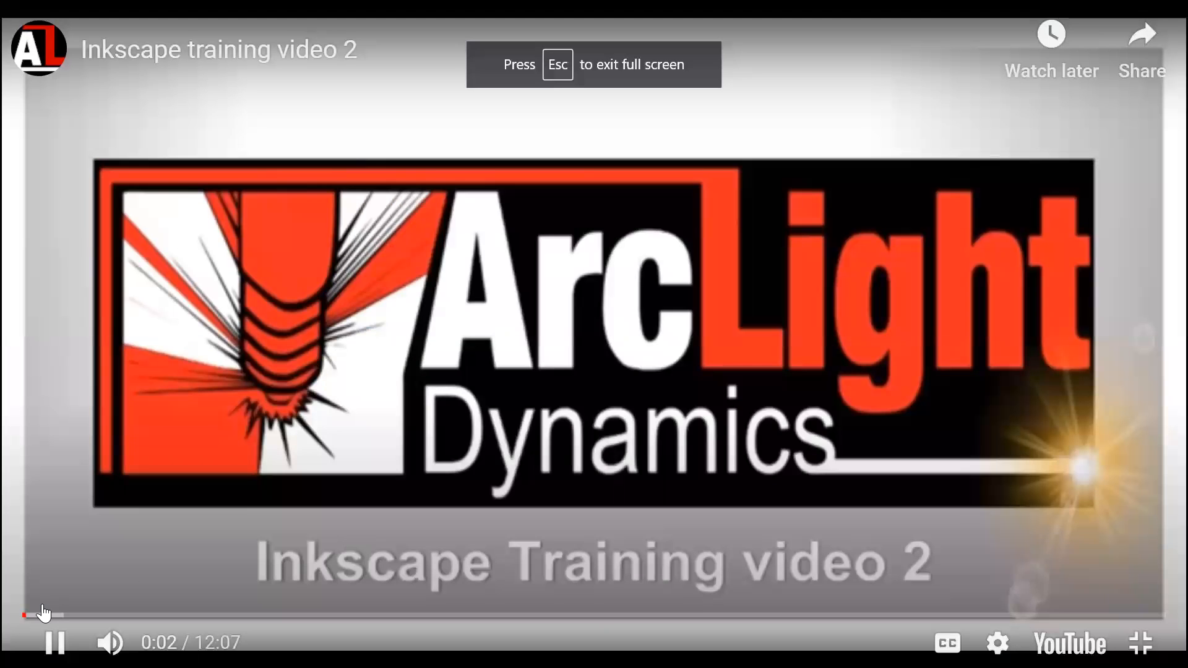
Advance the training video to 1:07 and pause it at the introduction of the Bezier curve tool.
{"action": "left_click", "coordinate": [54, 615]}
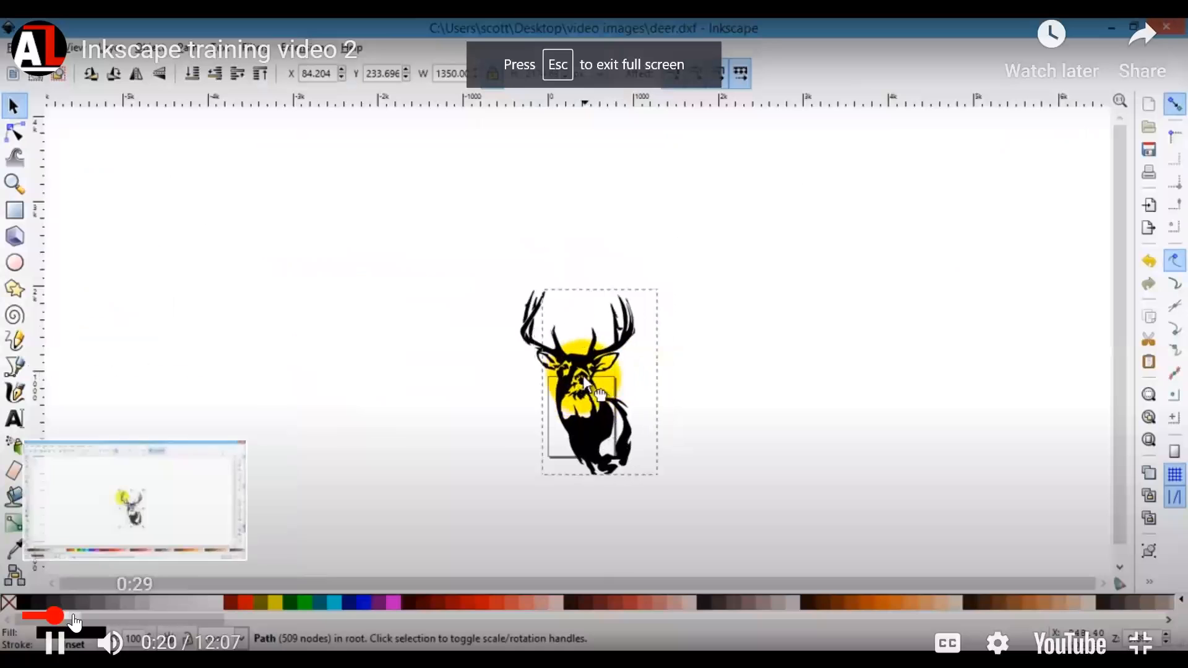
{"action": "left_click", "coordinate": [84, 616]}
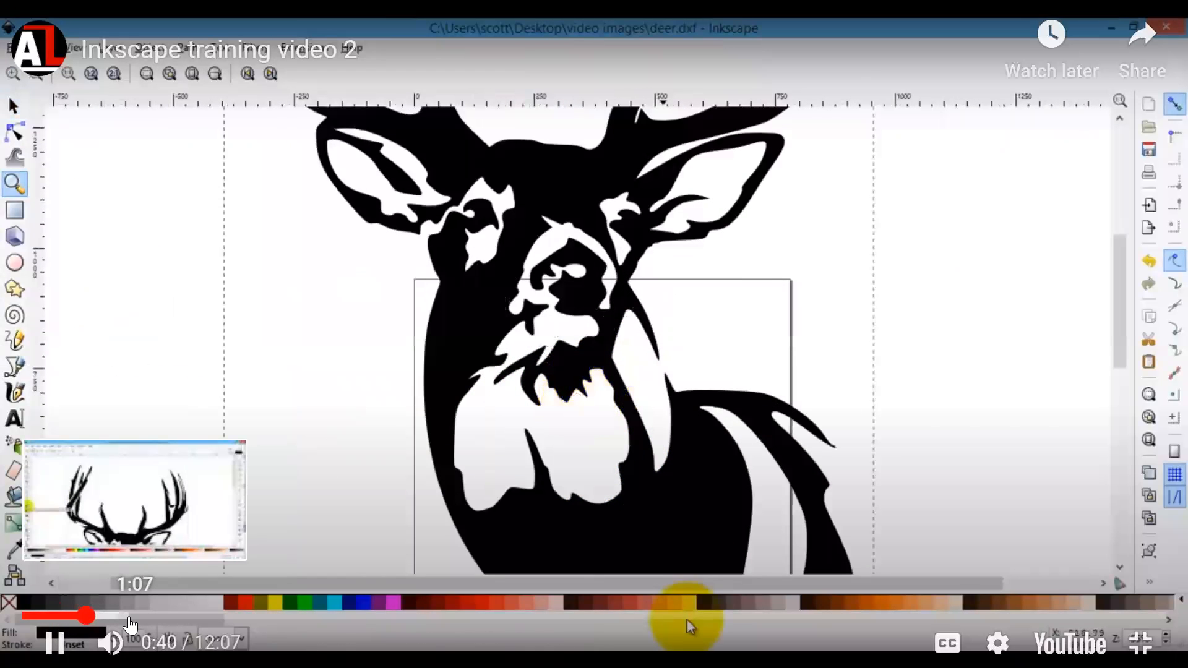
{"action": "left_click", "coordinate": [129, 616]}
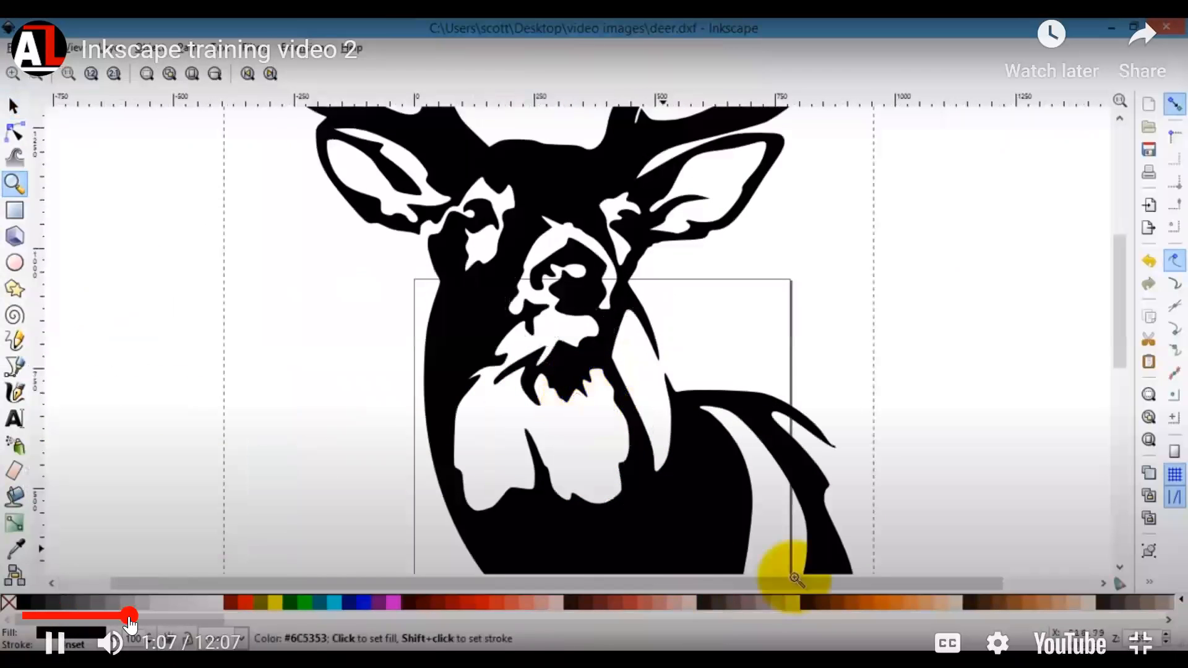
{"action": "left_click", "coordinate": [292, 467]}
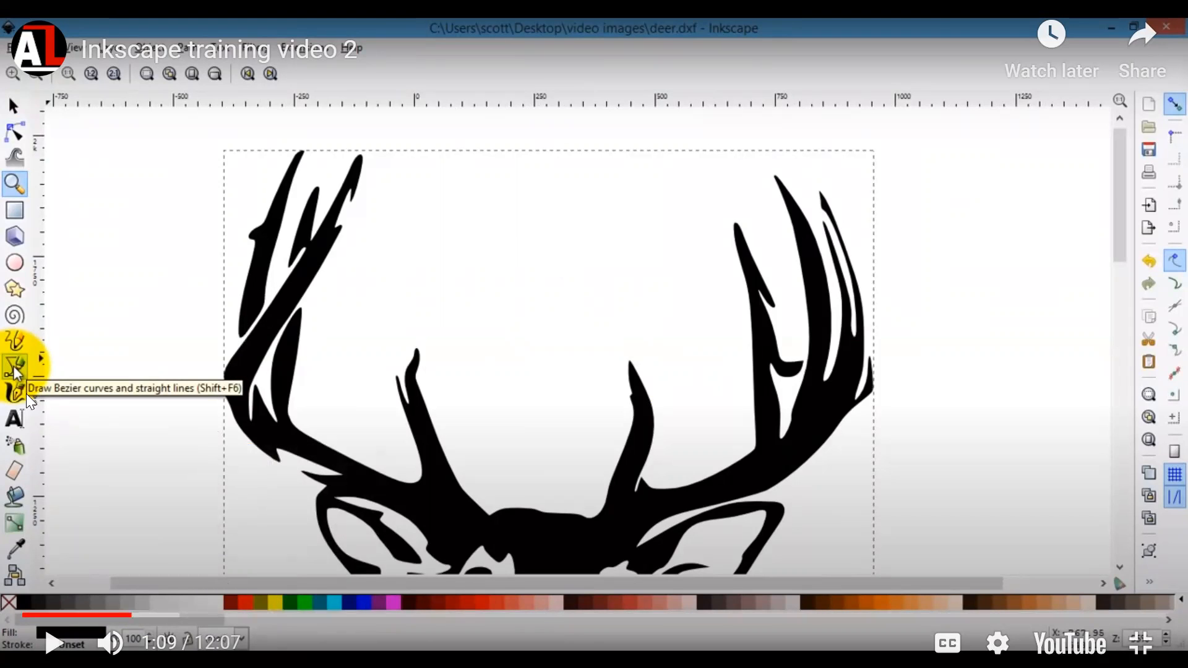
Skip ahead through the Bezier drawing demonstration to 2:29 and resume playback to watch the antler pieces being bridged.
{"action": "left_click", "coordinate": [151, 617]}
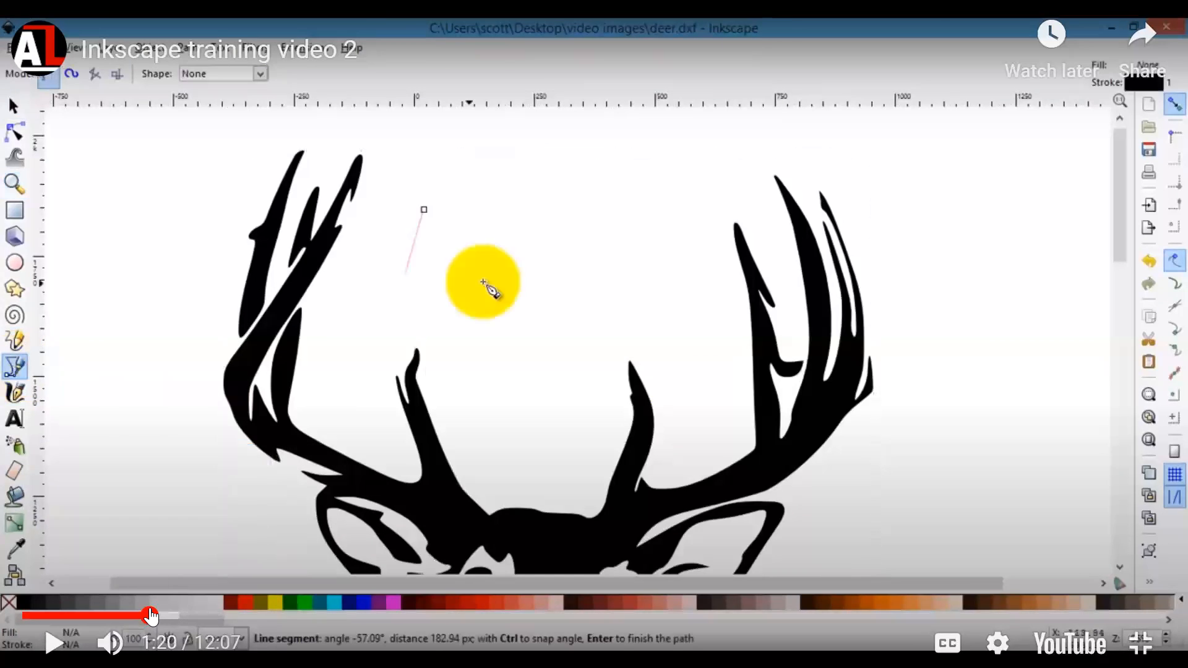
{"action": "left_click", "coordinate": [166, 617]}
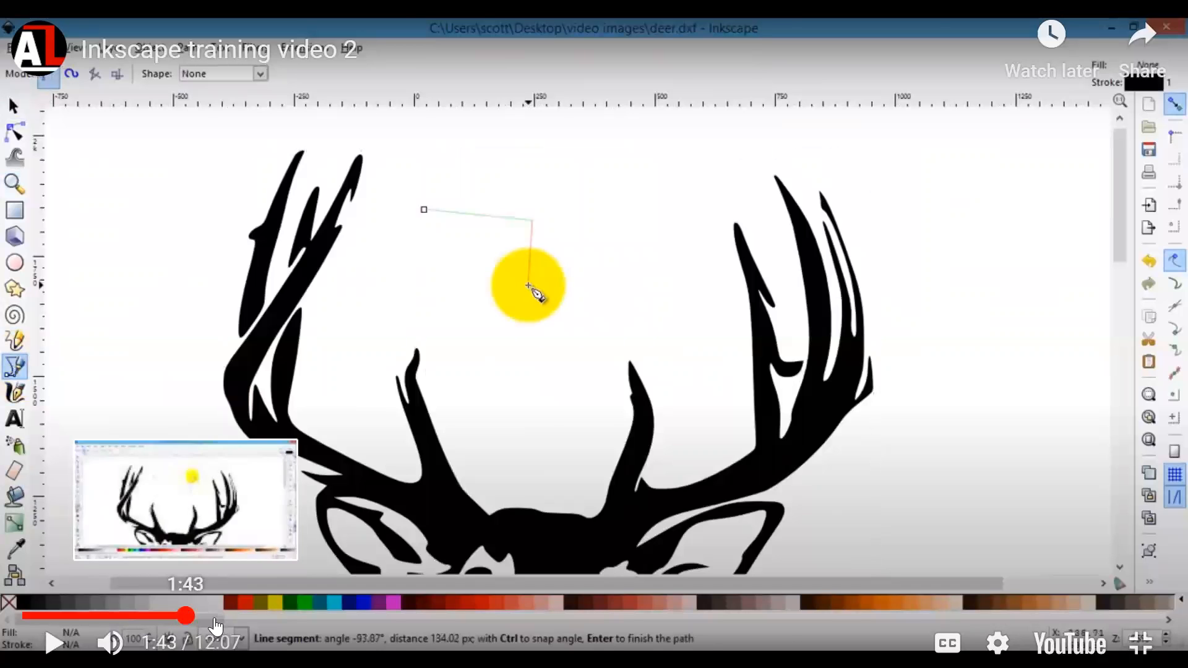
{"action": "left_click", "coordinate": [186, 617]}
{"action": "left_click", "coordinate": [258, 617]}
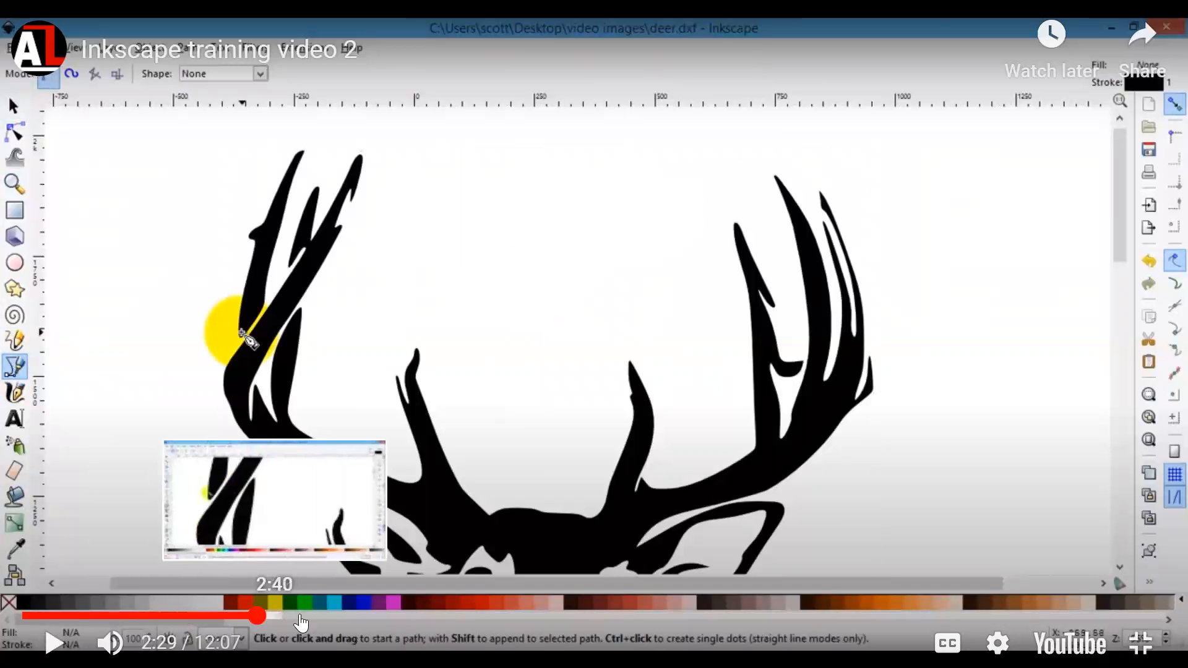
{"action": "left_click", "coordinate": [310, 583]}
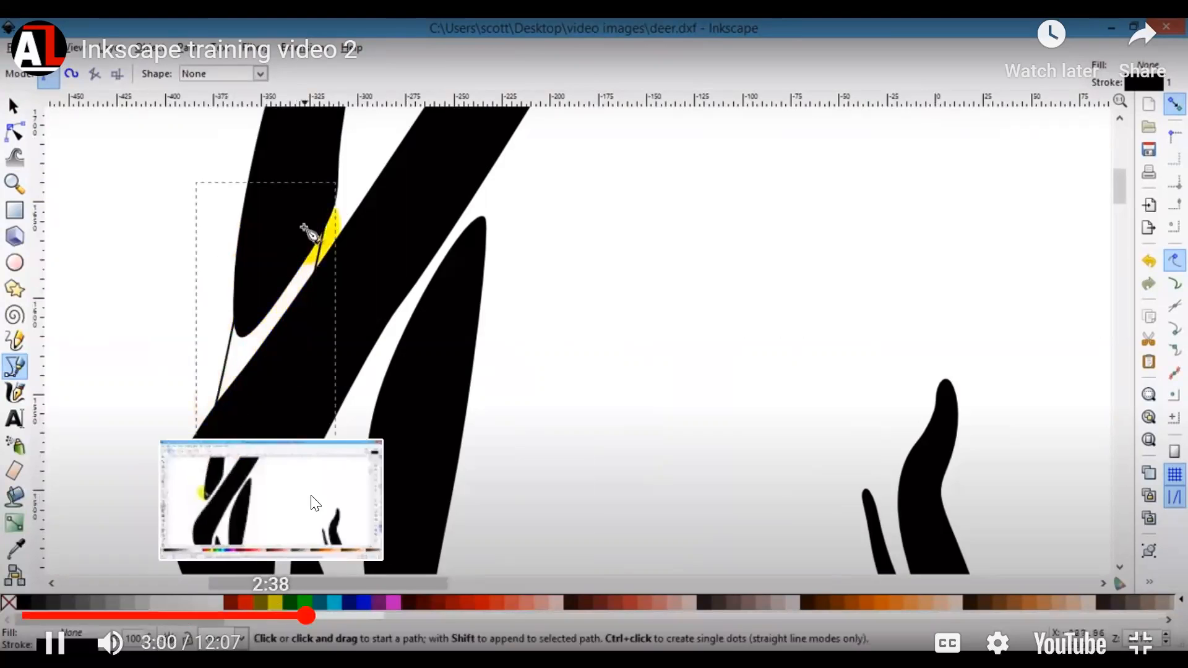
Step the training video through the Fill and Stroke part to 4:38 and resume playback to watch the antler outlines being joined.
{"action": "left_click", "coordinate": [333, 618]}
{"action": "key", "text": "space"}
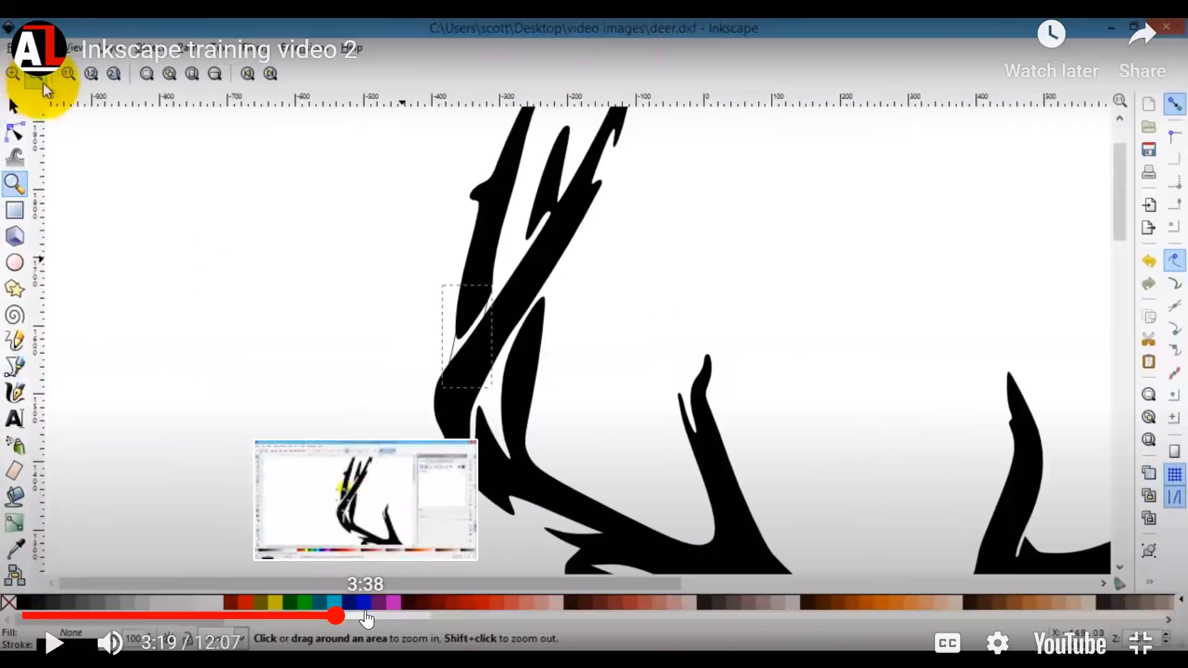
{"action": "left_click", "coordinate": [368, 618]}
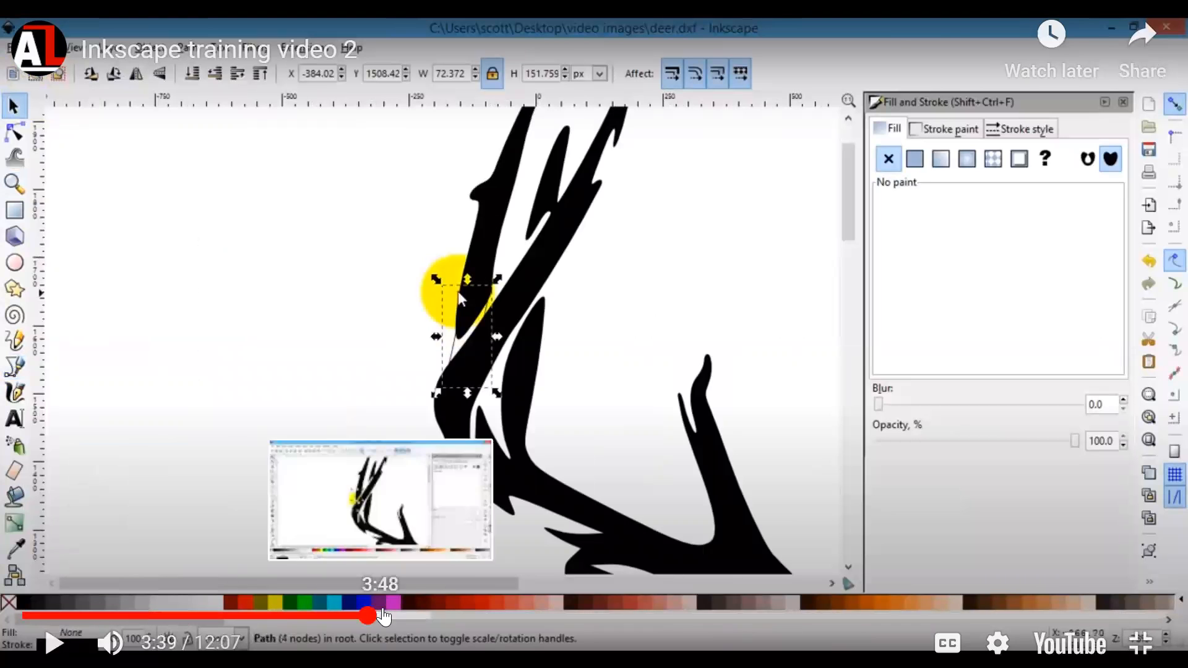
{"action": "left_click", "coordinate": [382, 616]}
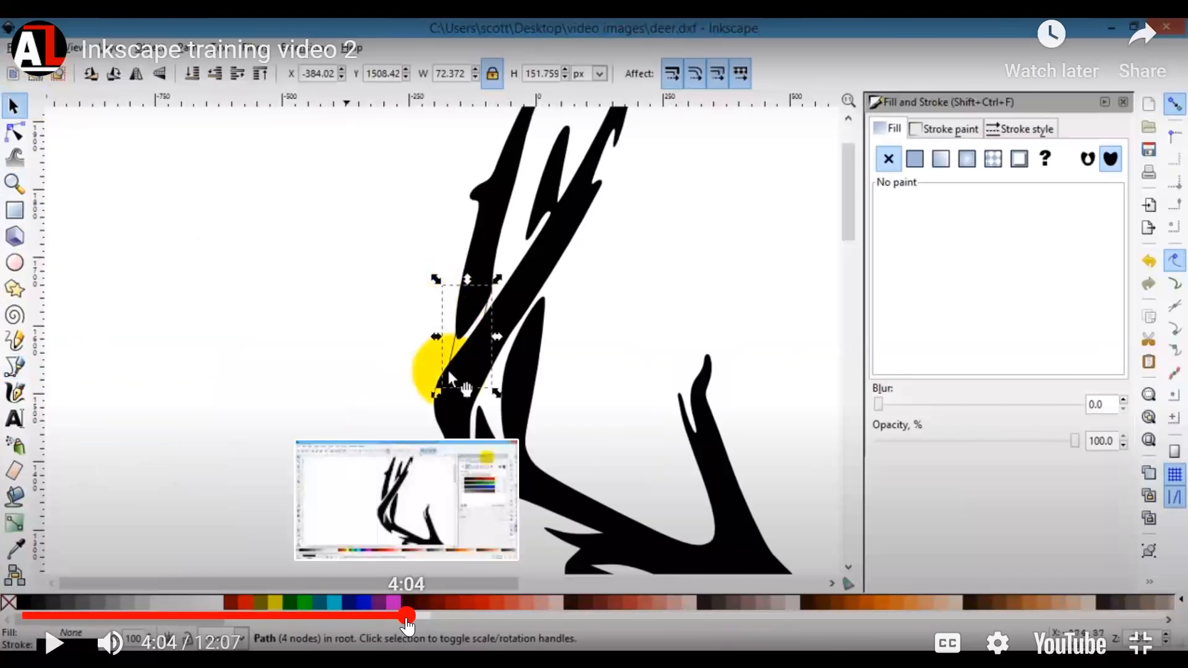
{"action": "left_click", "coordinate": [407, 617]}
{"action": "left_click", "coordinate": [427, 617]}
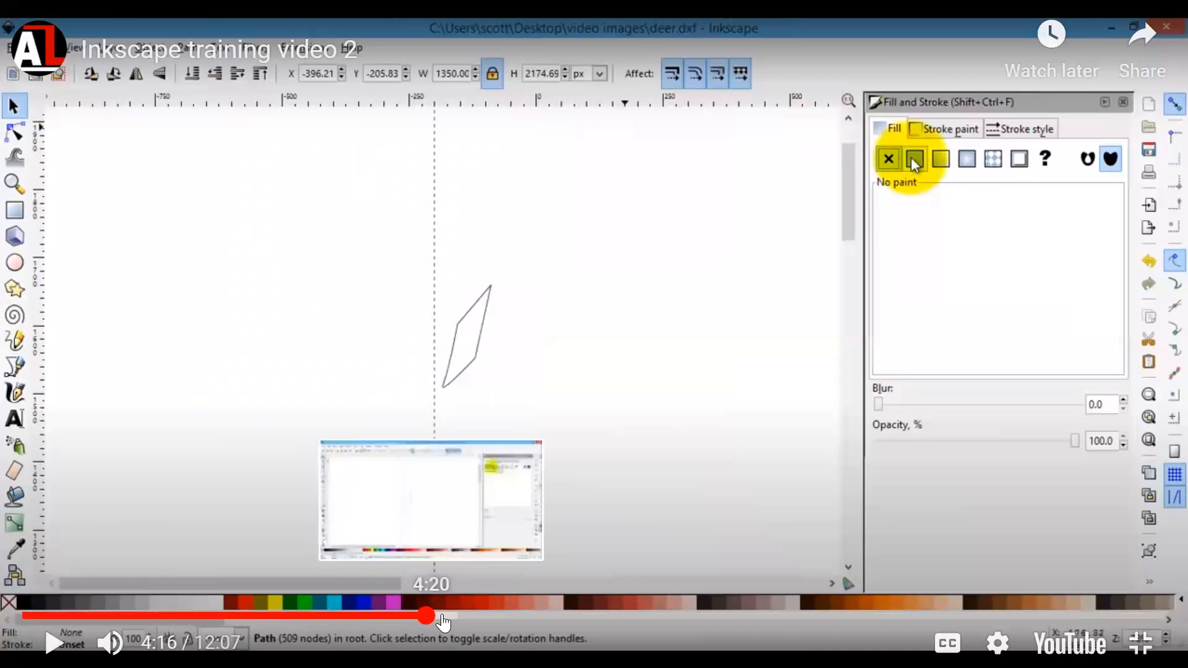
{"action": "left_click", "coordinate": [447, 617]}
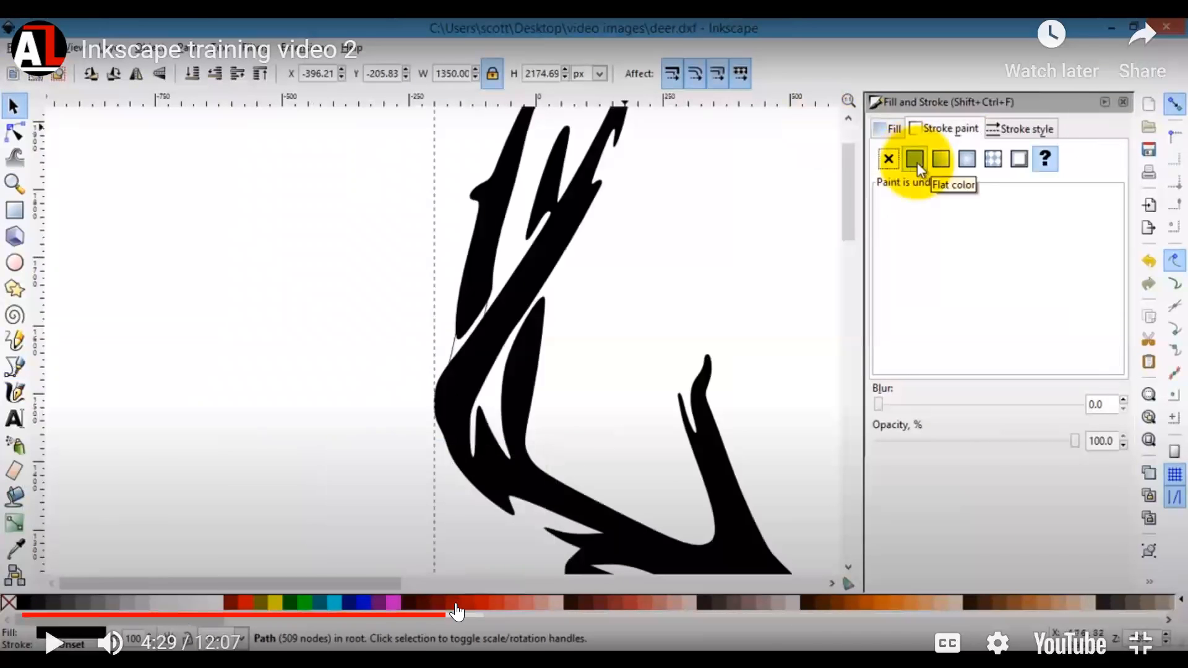
{"action": "left_click", "coordinate": [459, 615]}
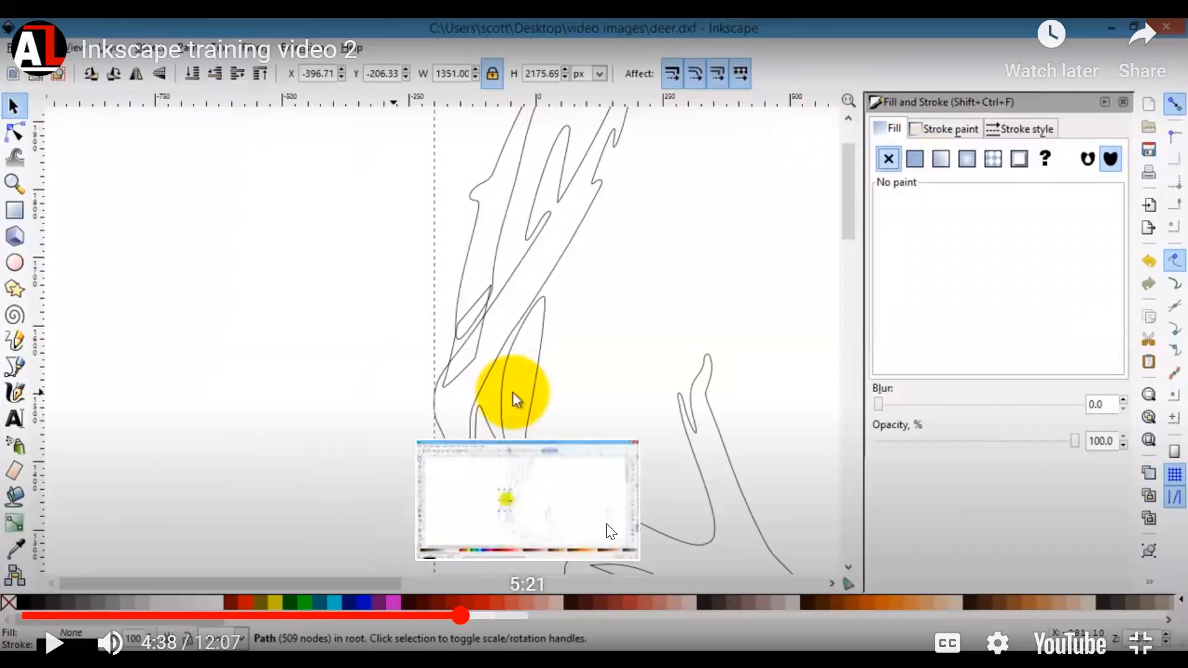
{"action": "left_click", "coordinate": [681, 361]}
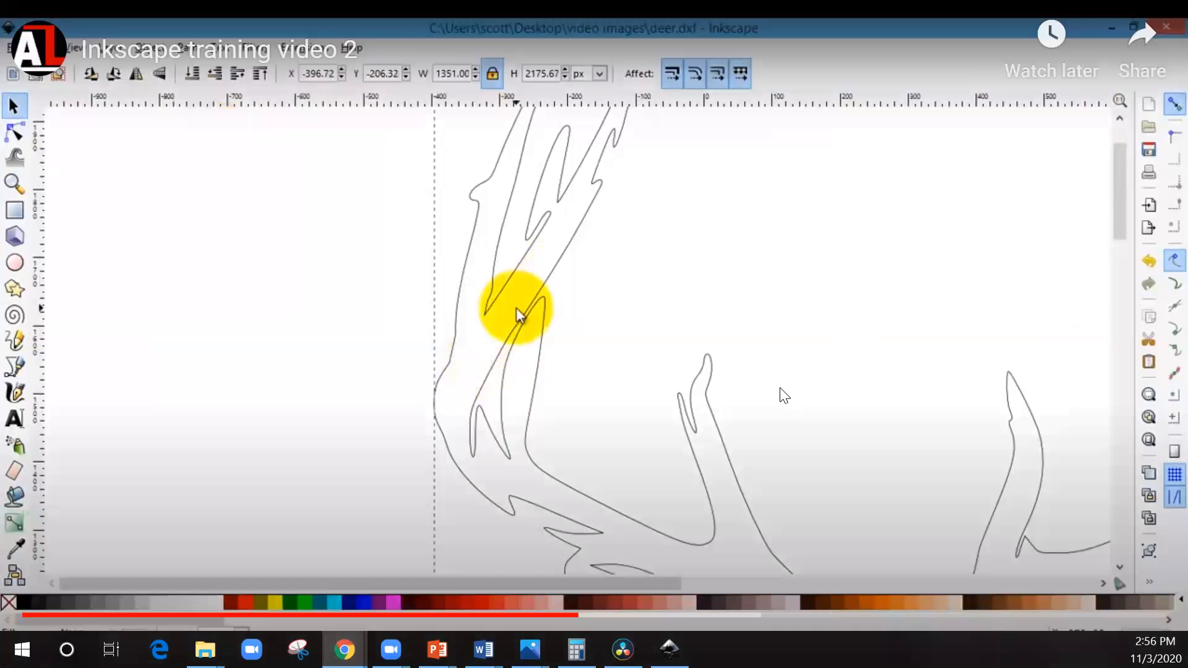
Pause the training video at 5:56 on the joined antler outline.
{"action": "left_click", "coordinate": [746, 245]}
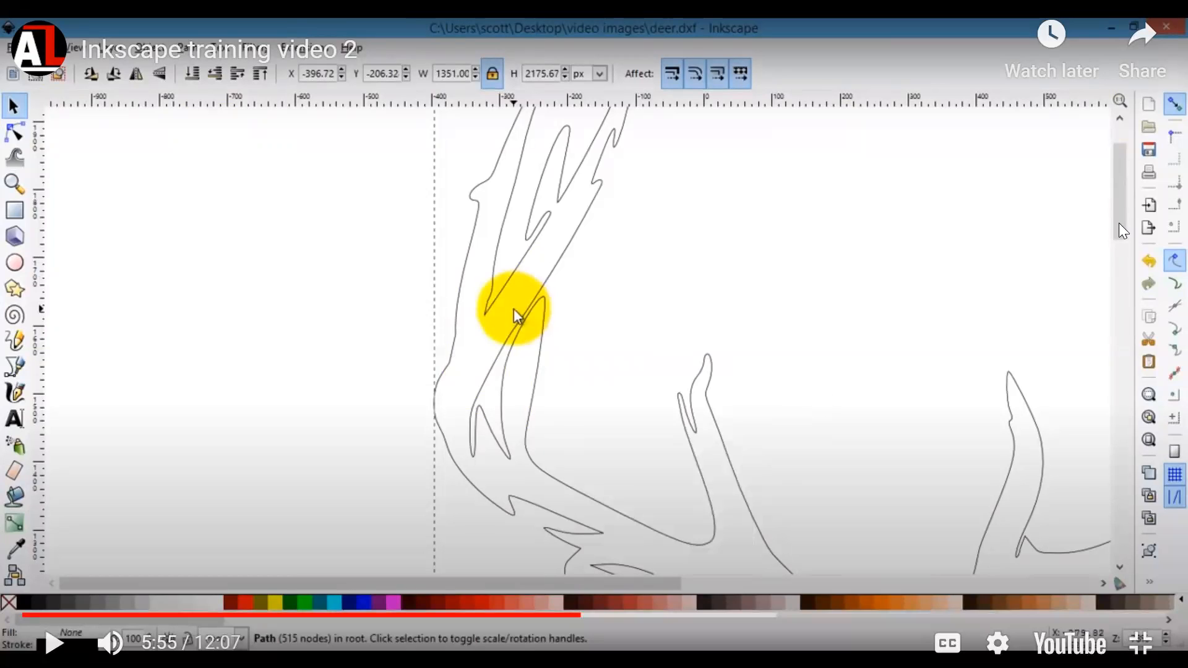
{"action": "left_click", "coordinate": [884, 462]}
{"action": "left_click", "coordinate": [742, 390]}
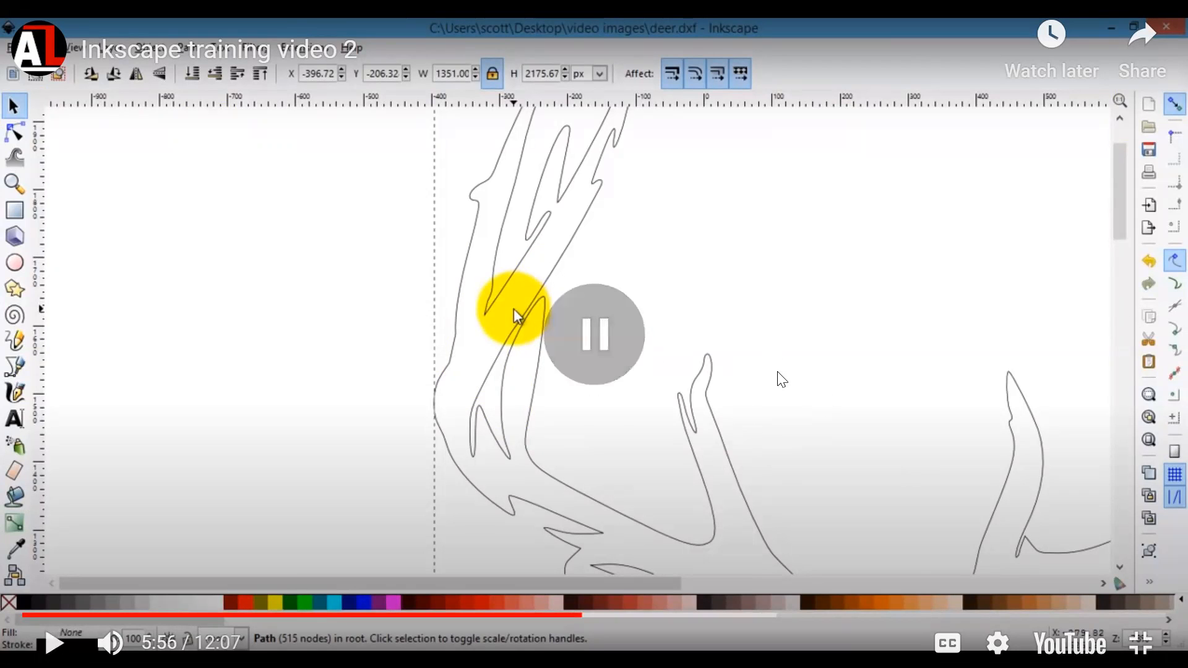